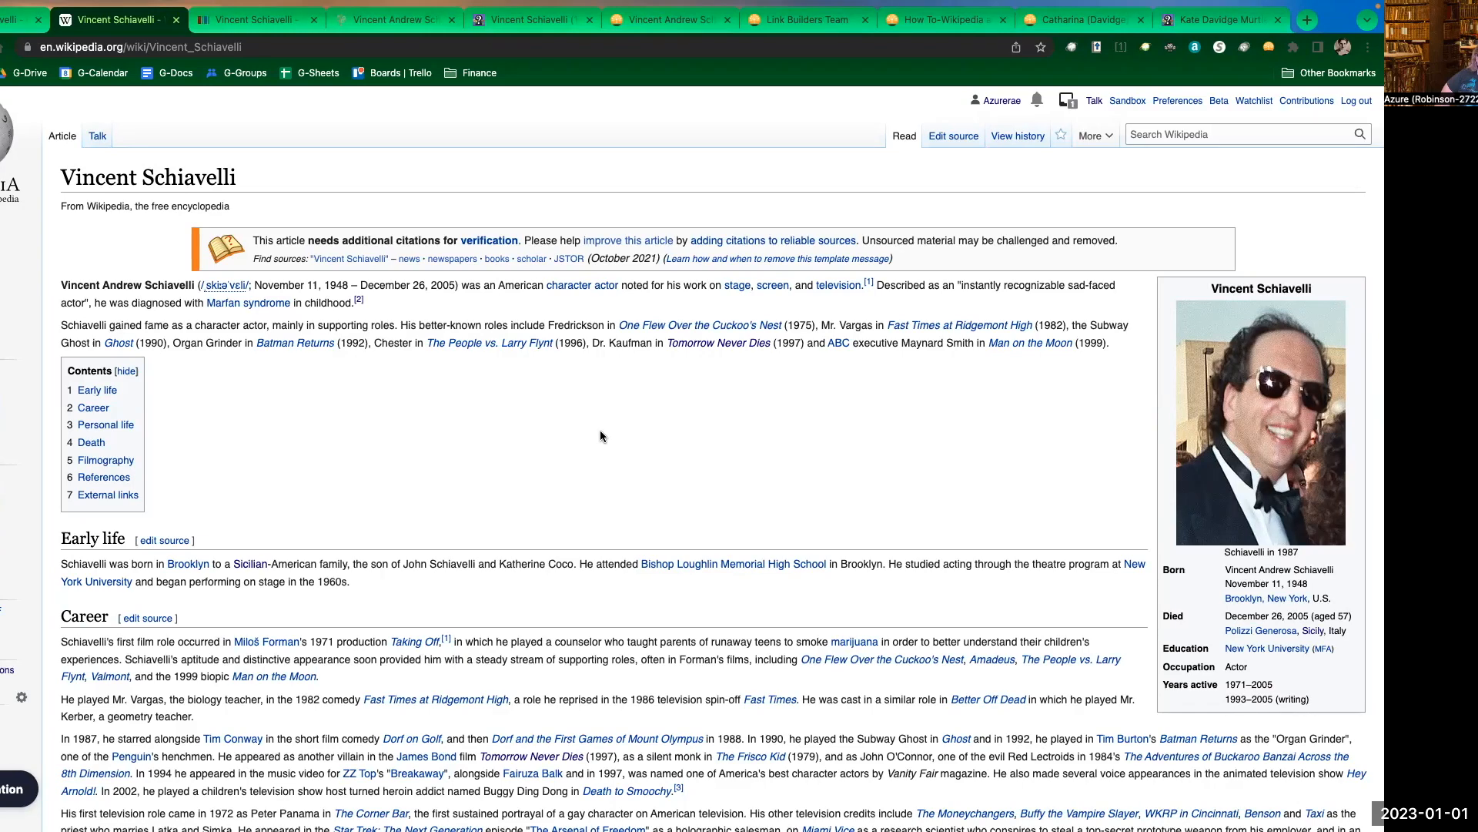
- Switch to Vincent Schiavelli's WikiTree profile and look over its vital details and biography
click(677, 21)
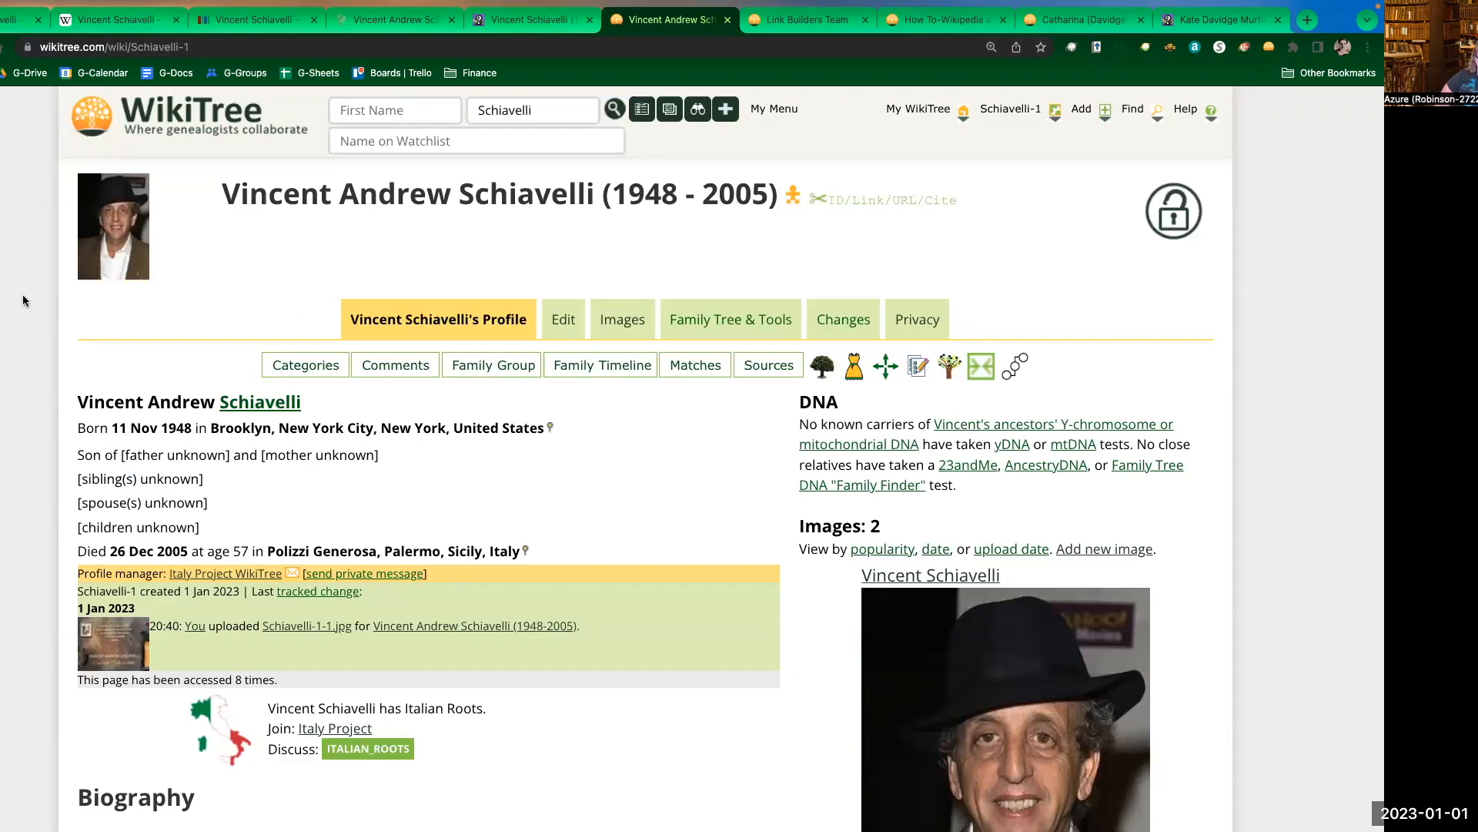
scroll(23, 296, down, 1)
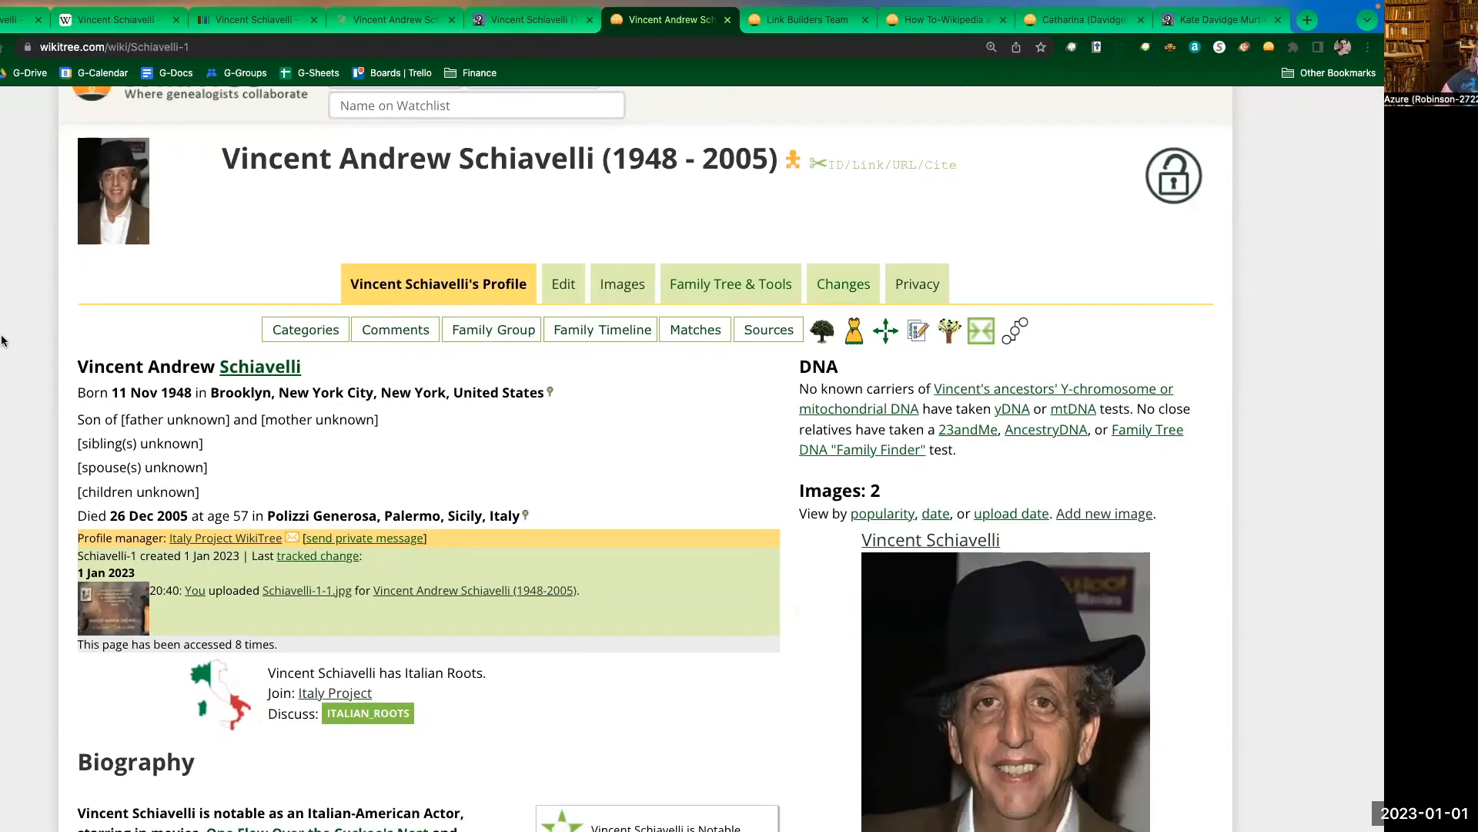
scroll(3, 350, down, 5)
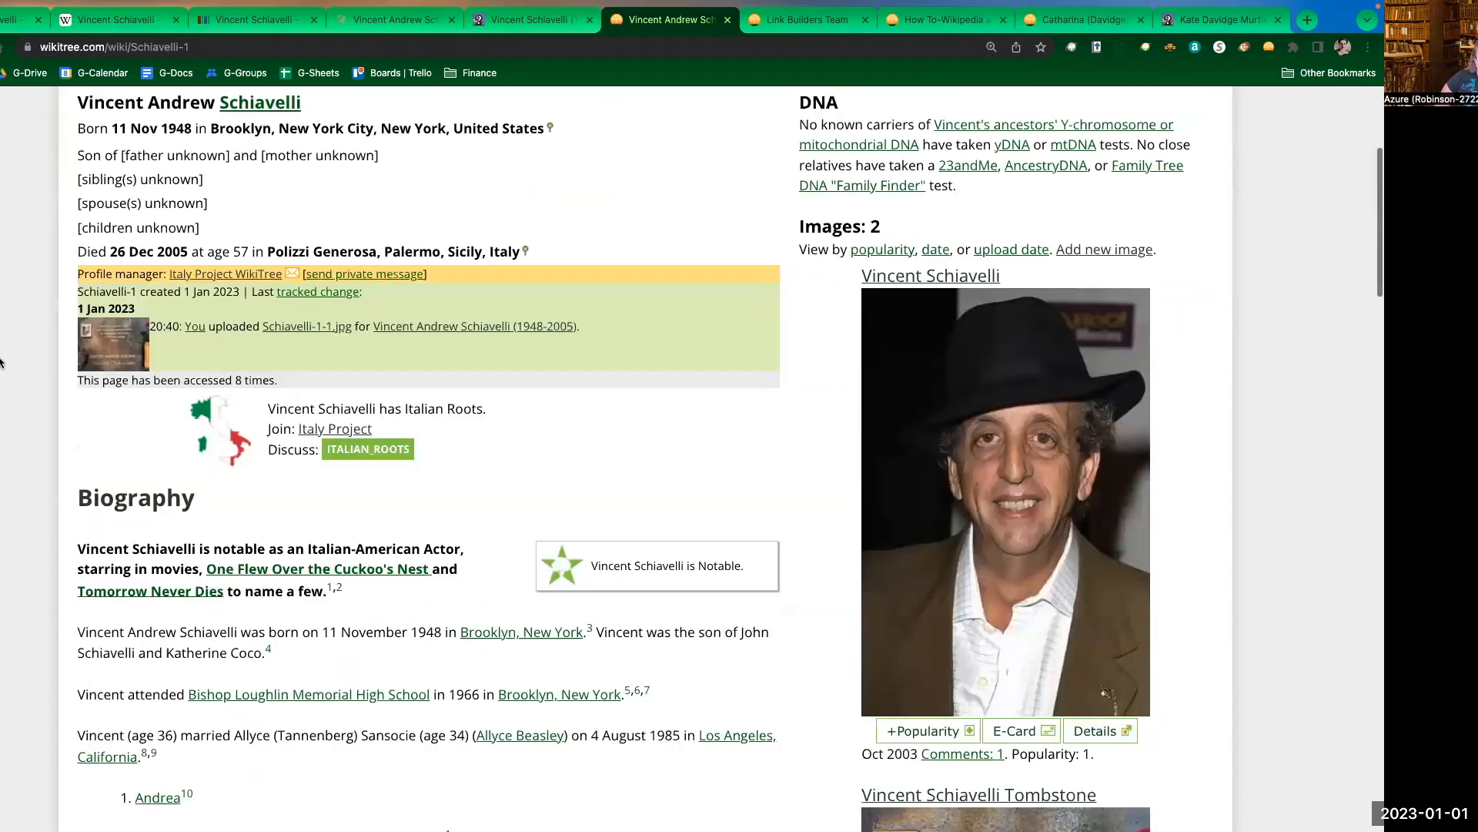
scroll(1, 364, down, 1)
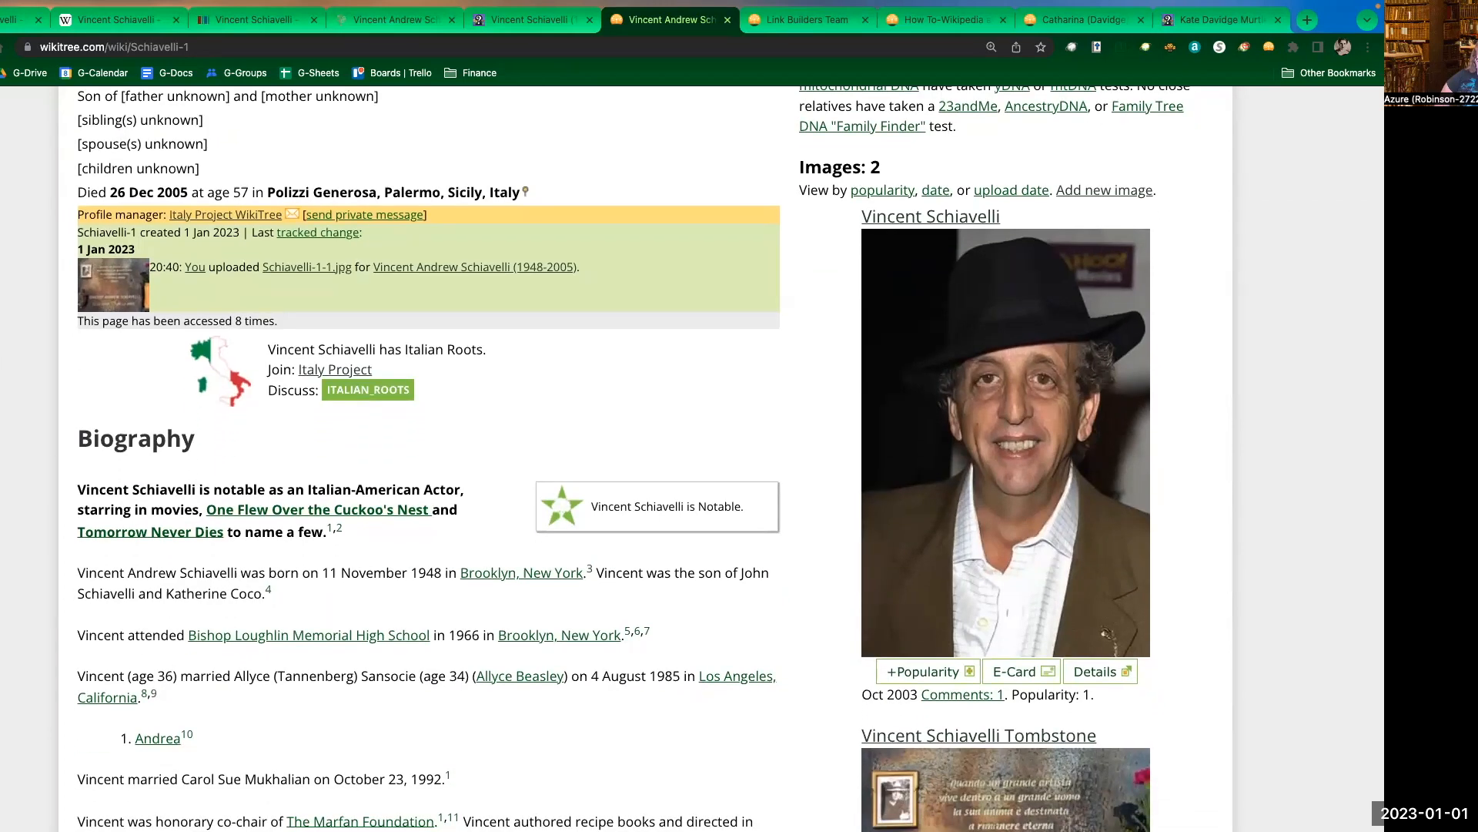
scroll(696, 435, up, 6)
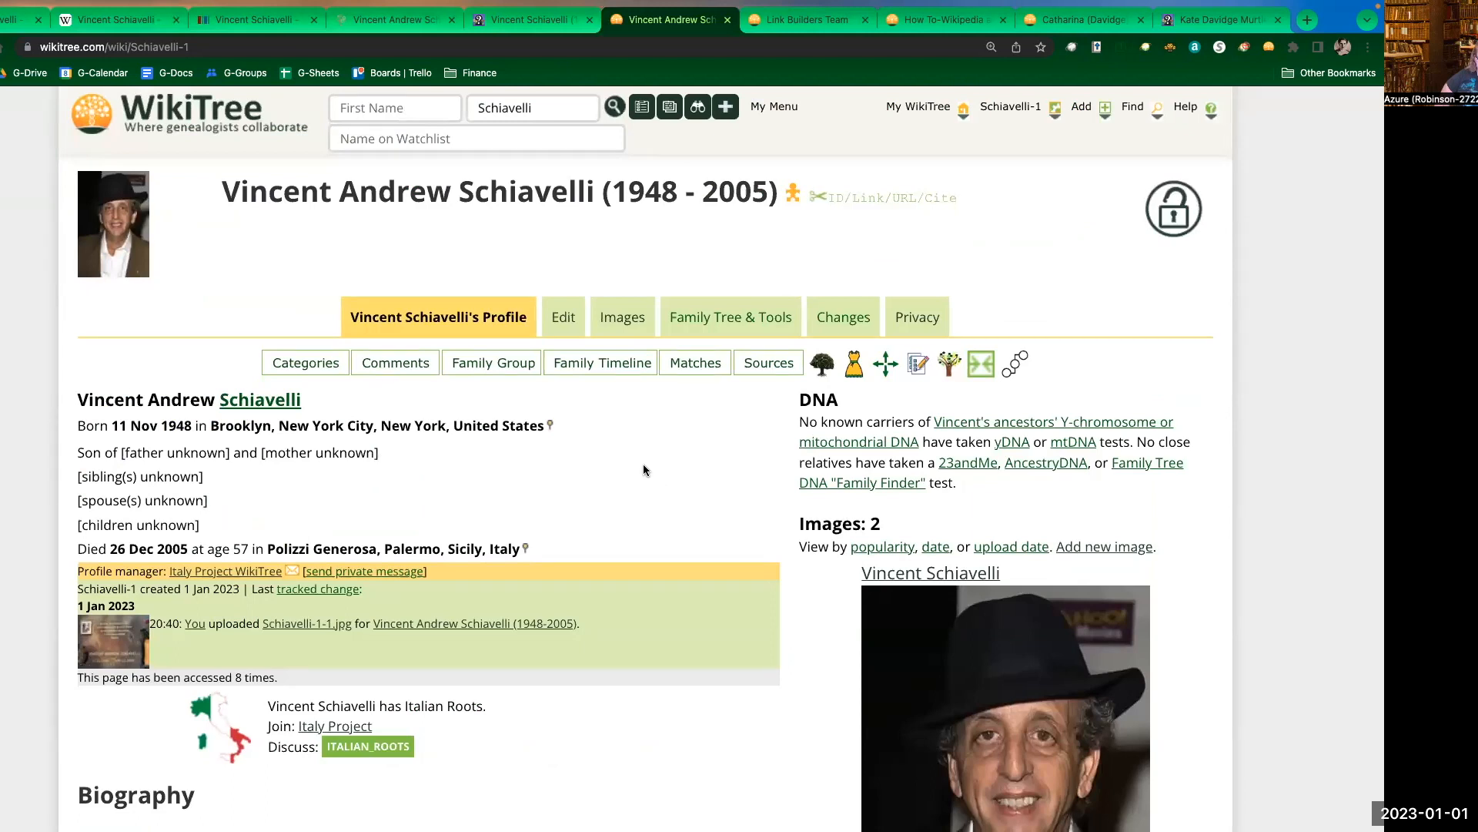
- Open the profile for editing and start a new bullet reading "{{Wikidata|" below the last entry of the Sources section
click(573, 323)
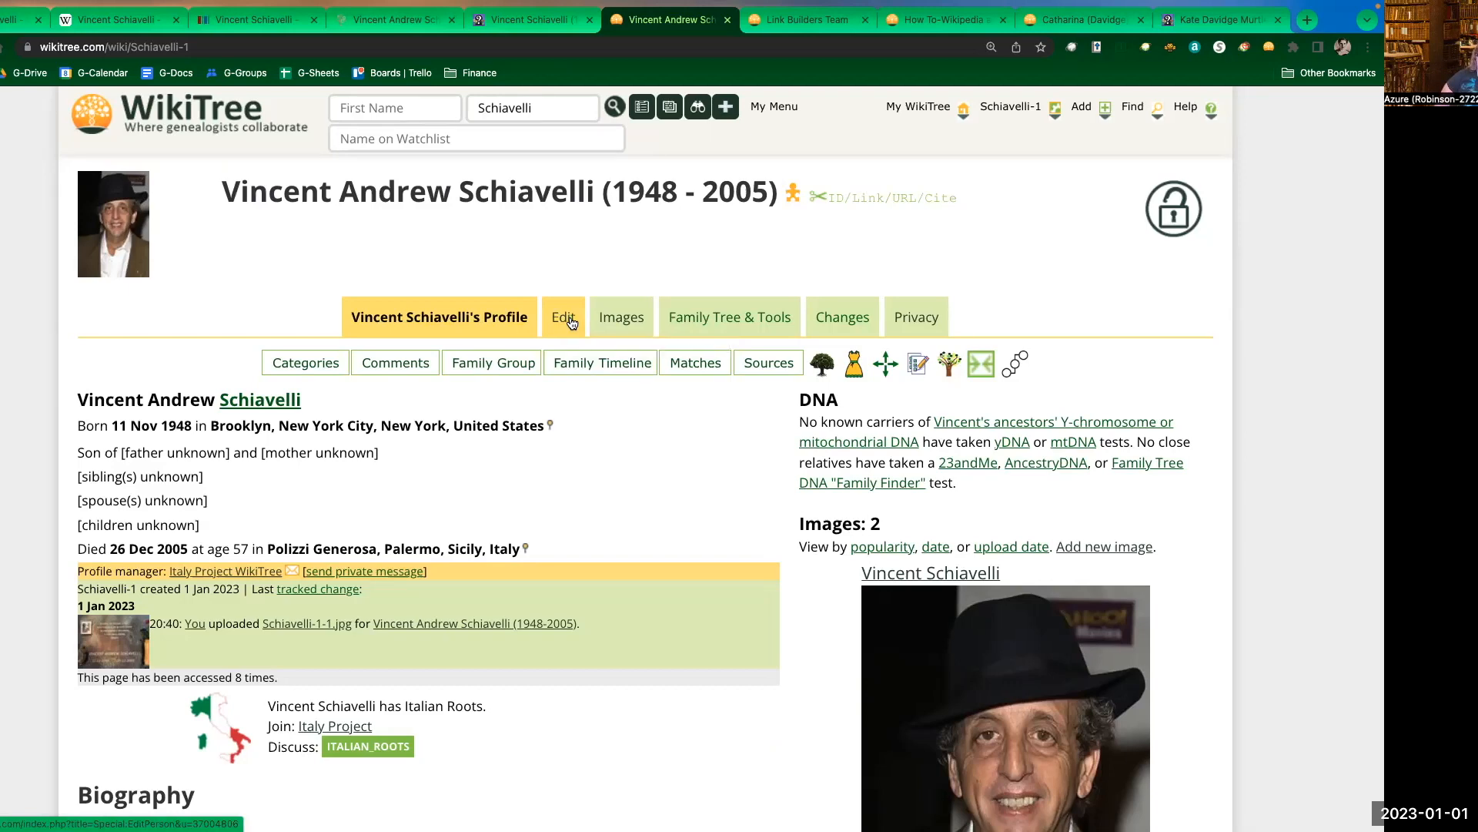
scroll(866, 532, down, 5)
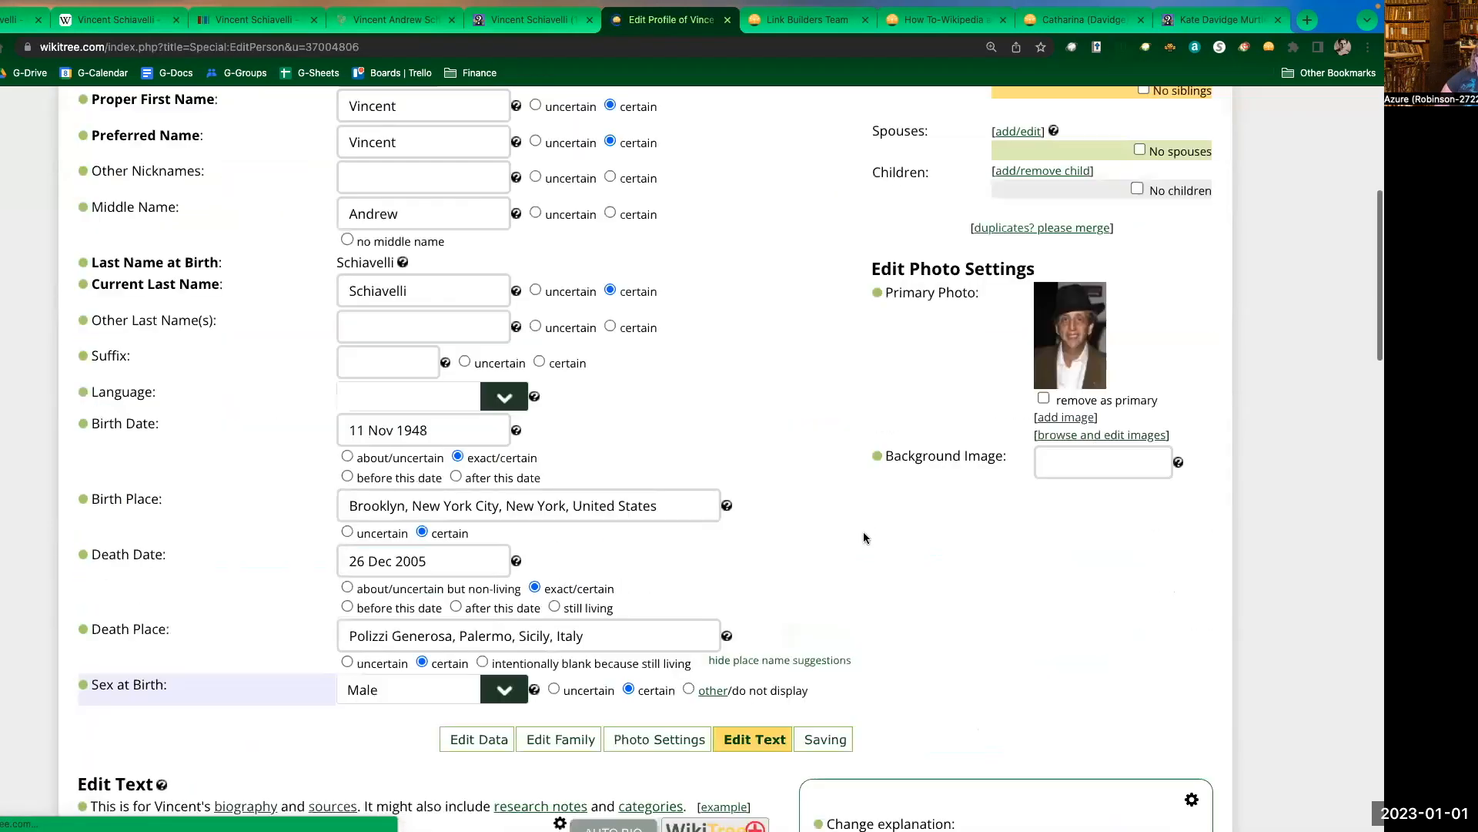
scroll(872, 428, down, 7)
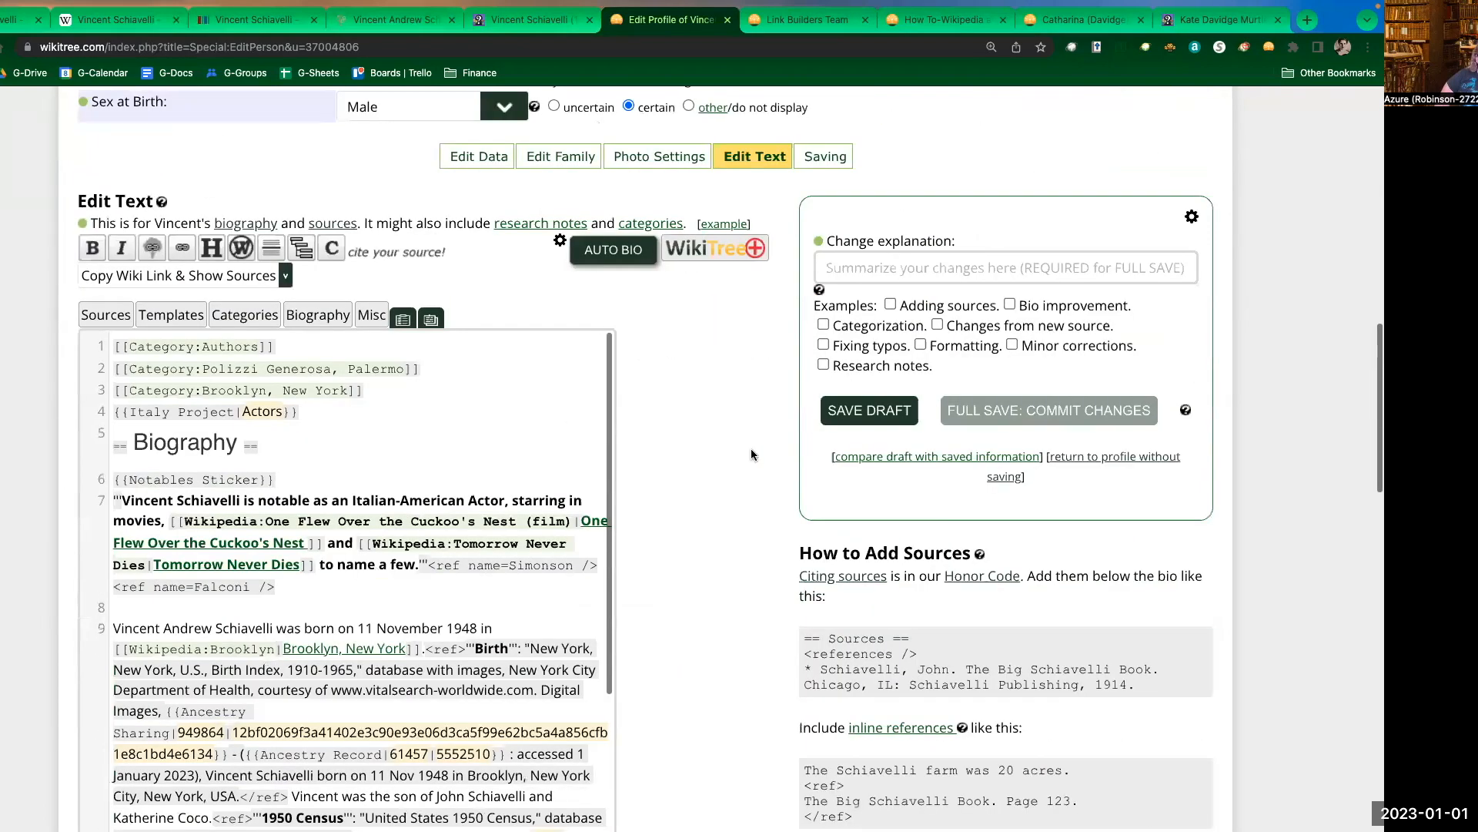
scroll(750, 449, down, 3)
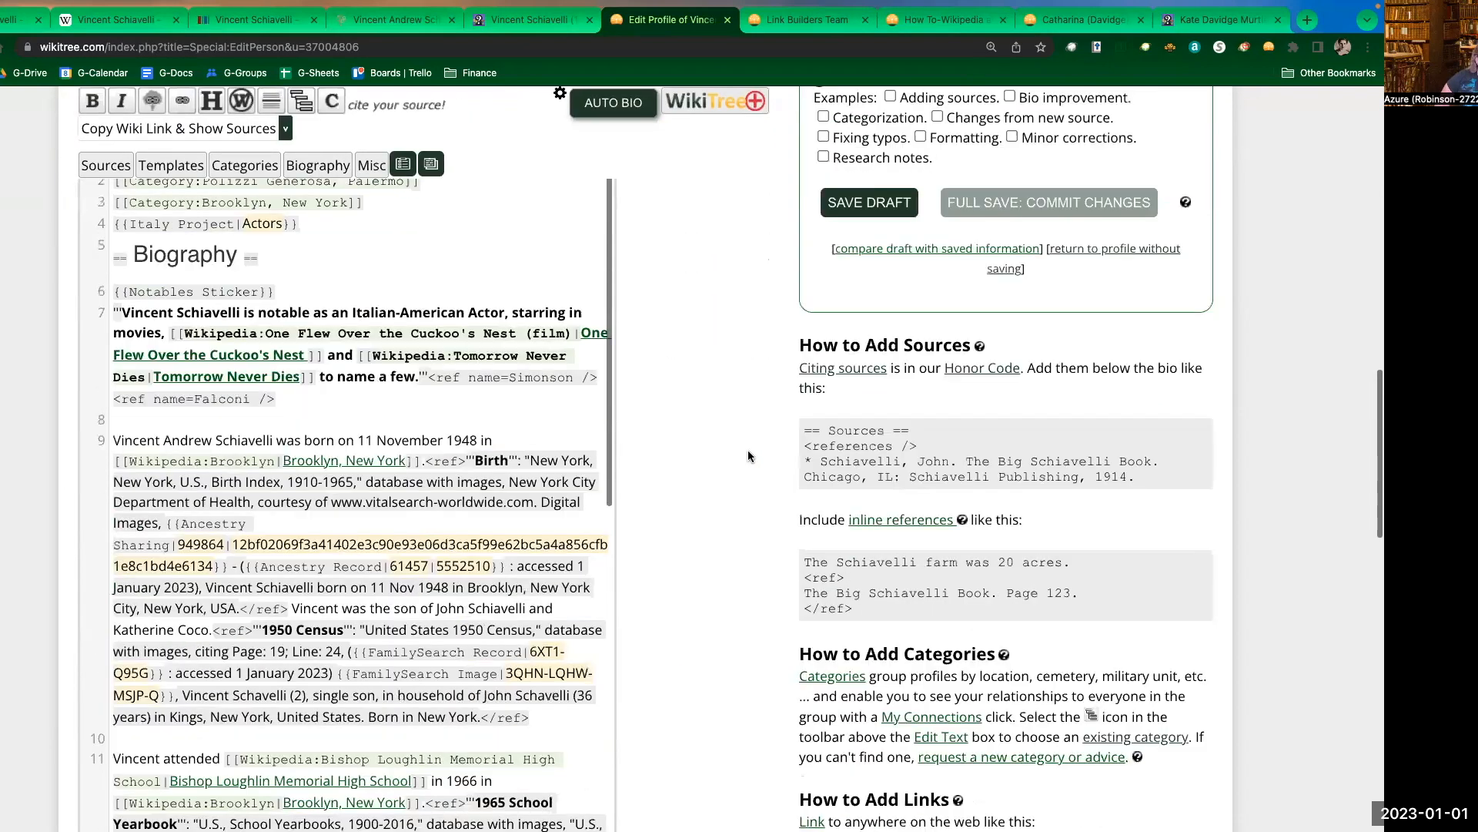
scroll(420, 522, down, 4)
scroll(411, 516, down, 5)
scroll(411, 514, down, 10)
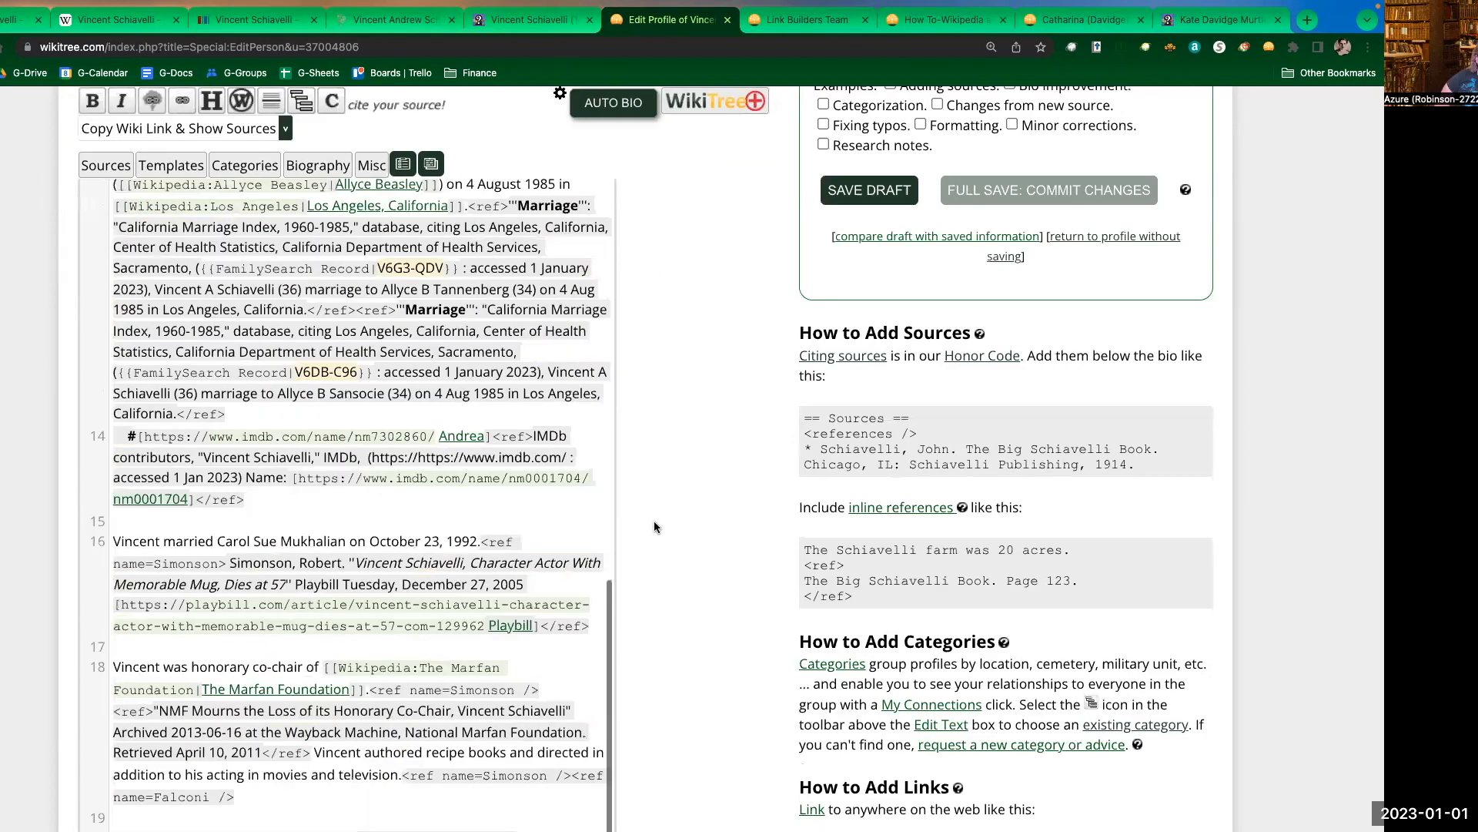
scroll(383, 475, down, 5)
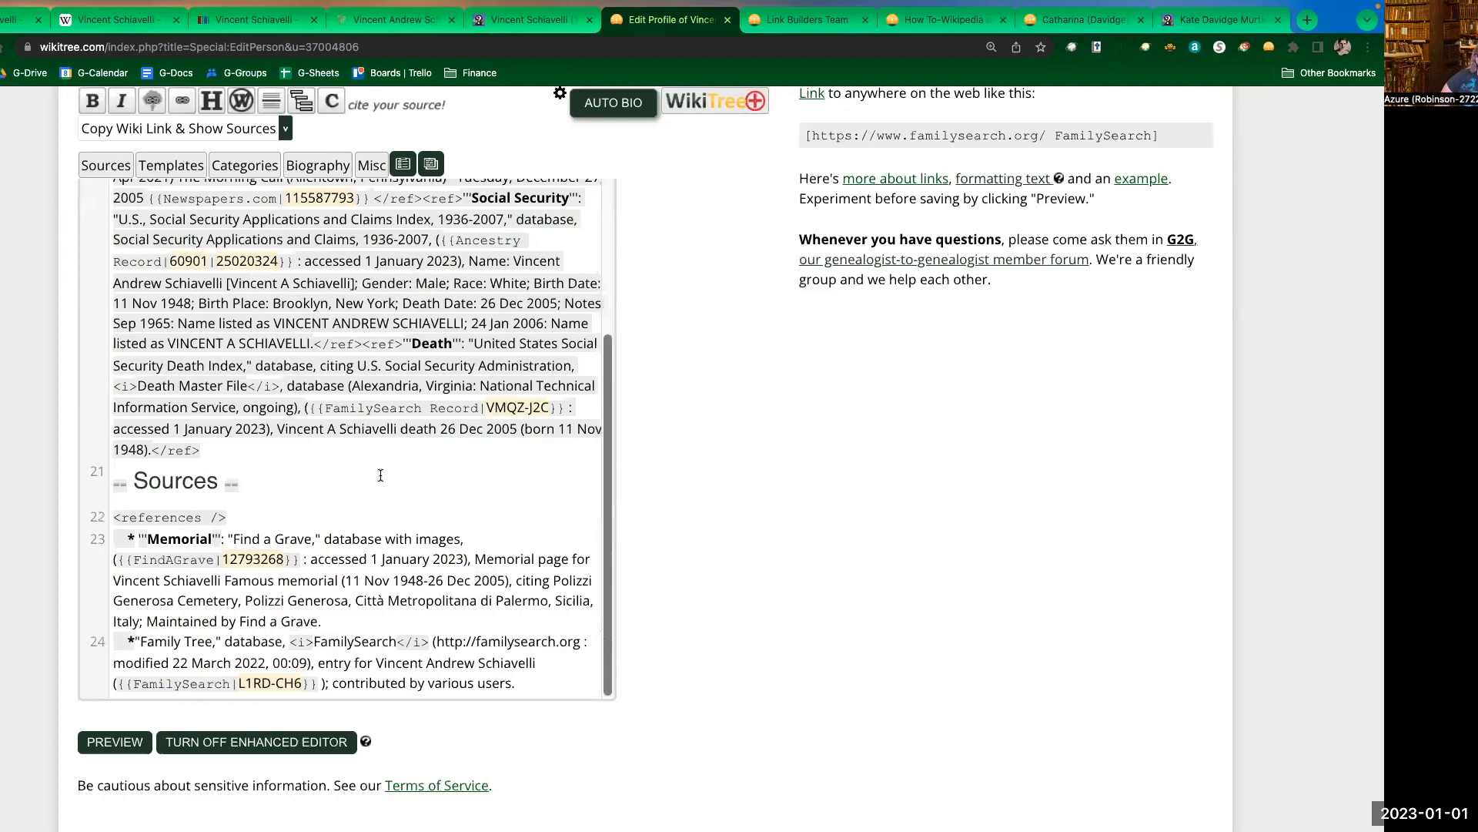
click(529, 683)
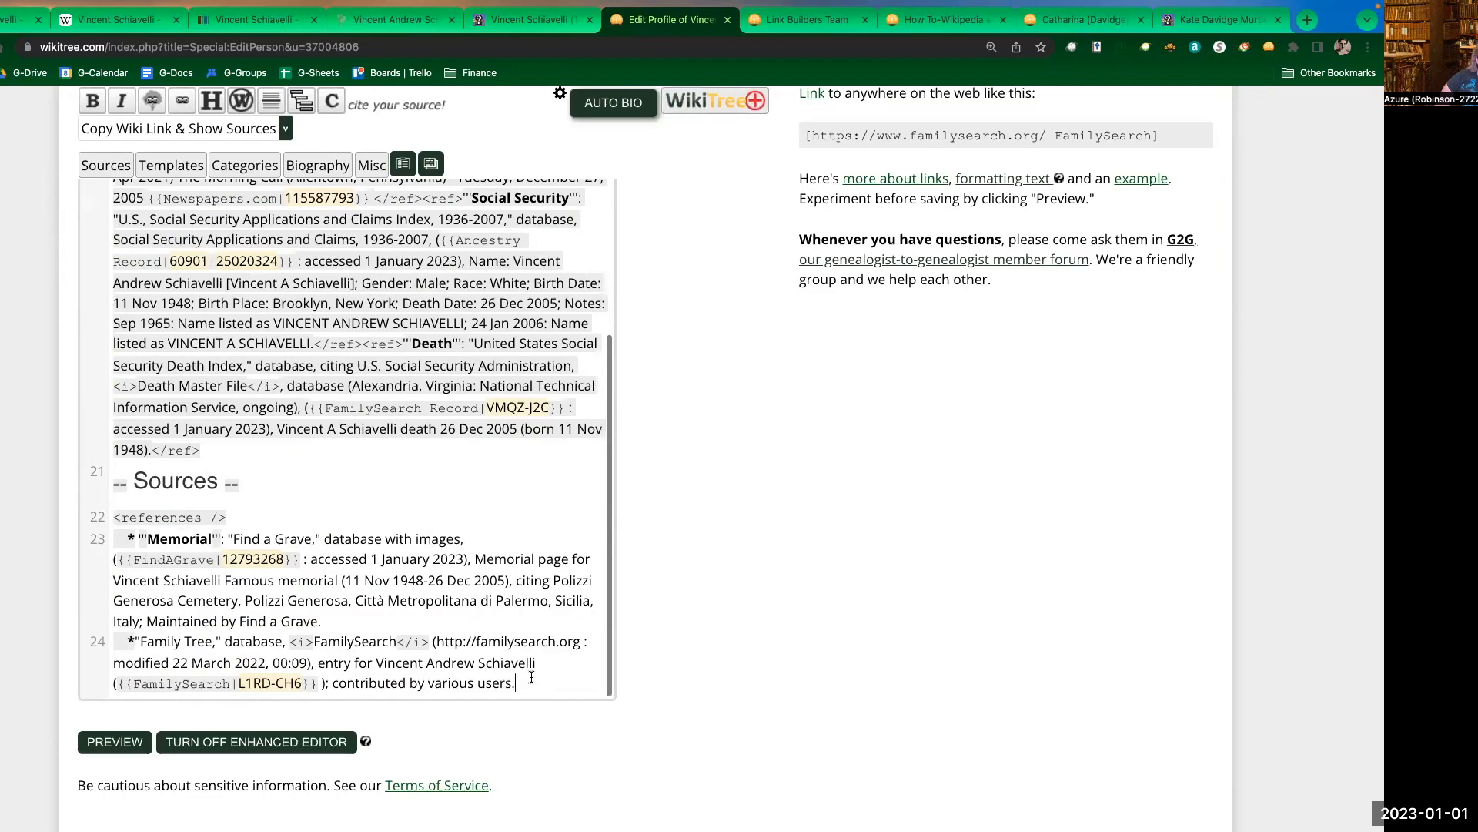
key(Return)
key(Return)
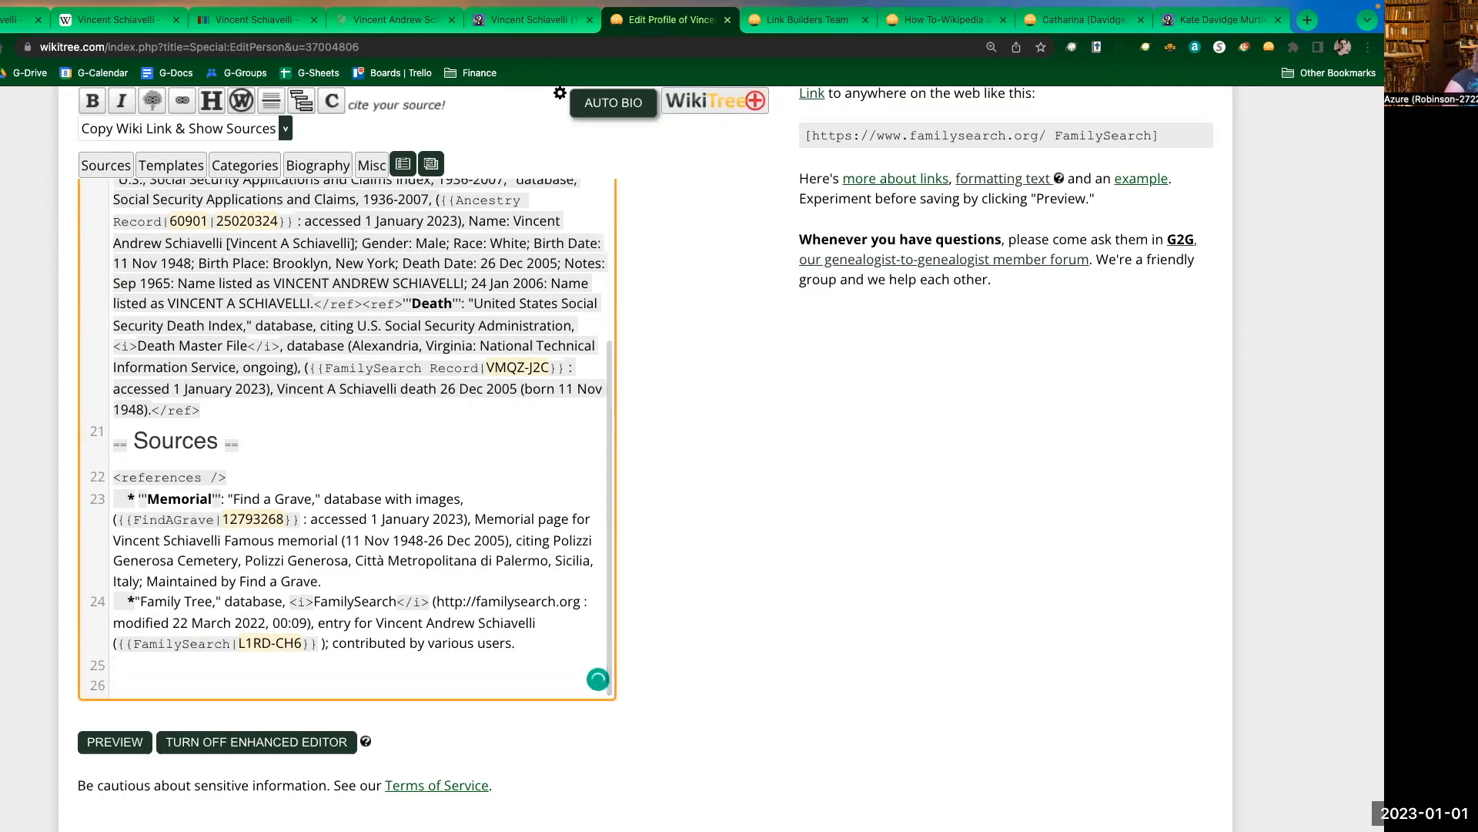
text(*)
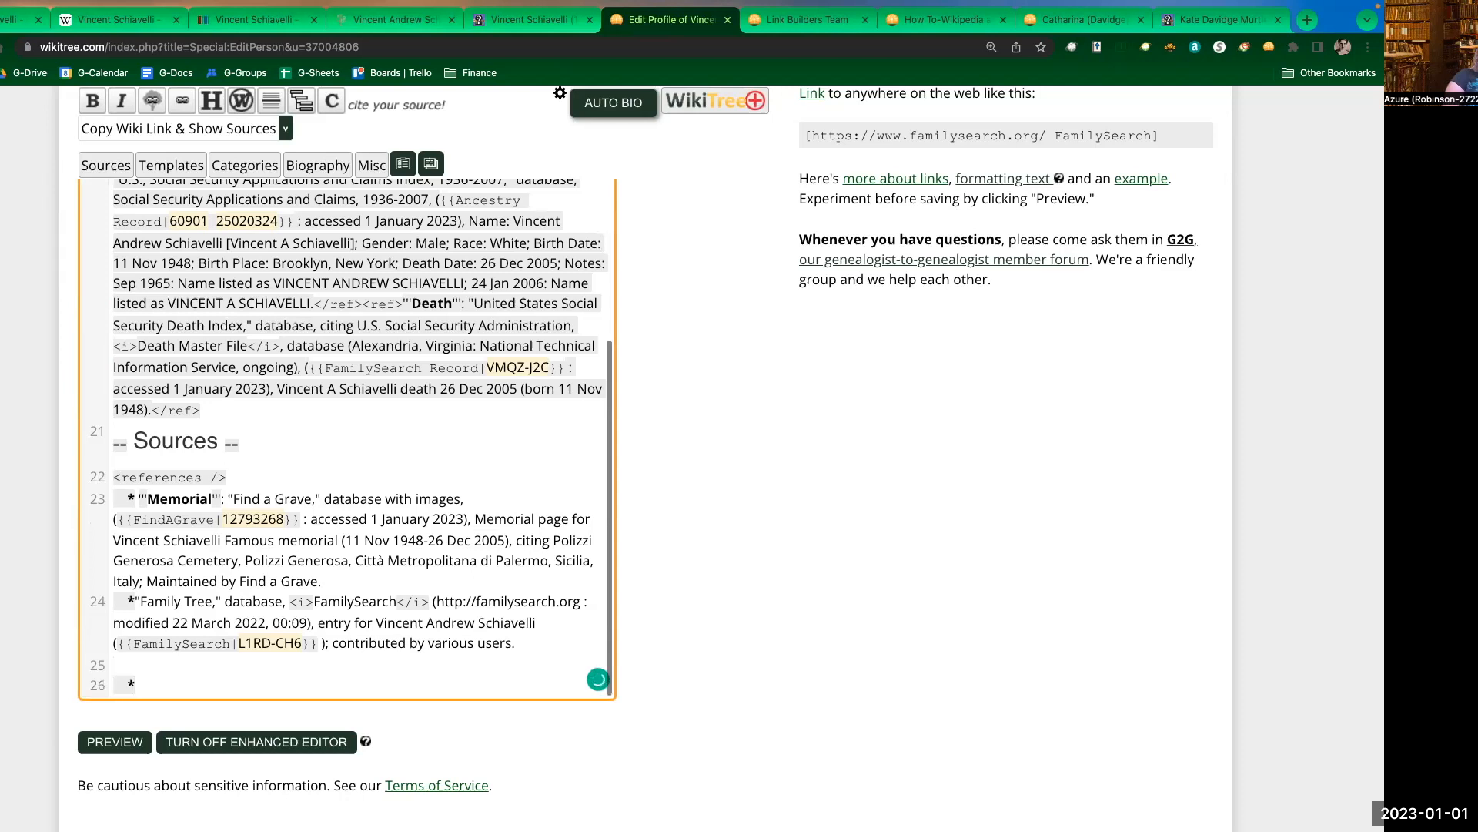
text({{Wikidata|)
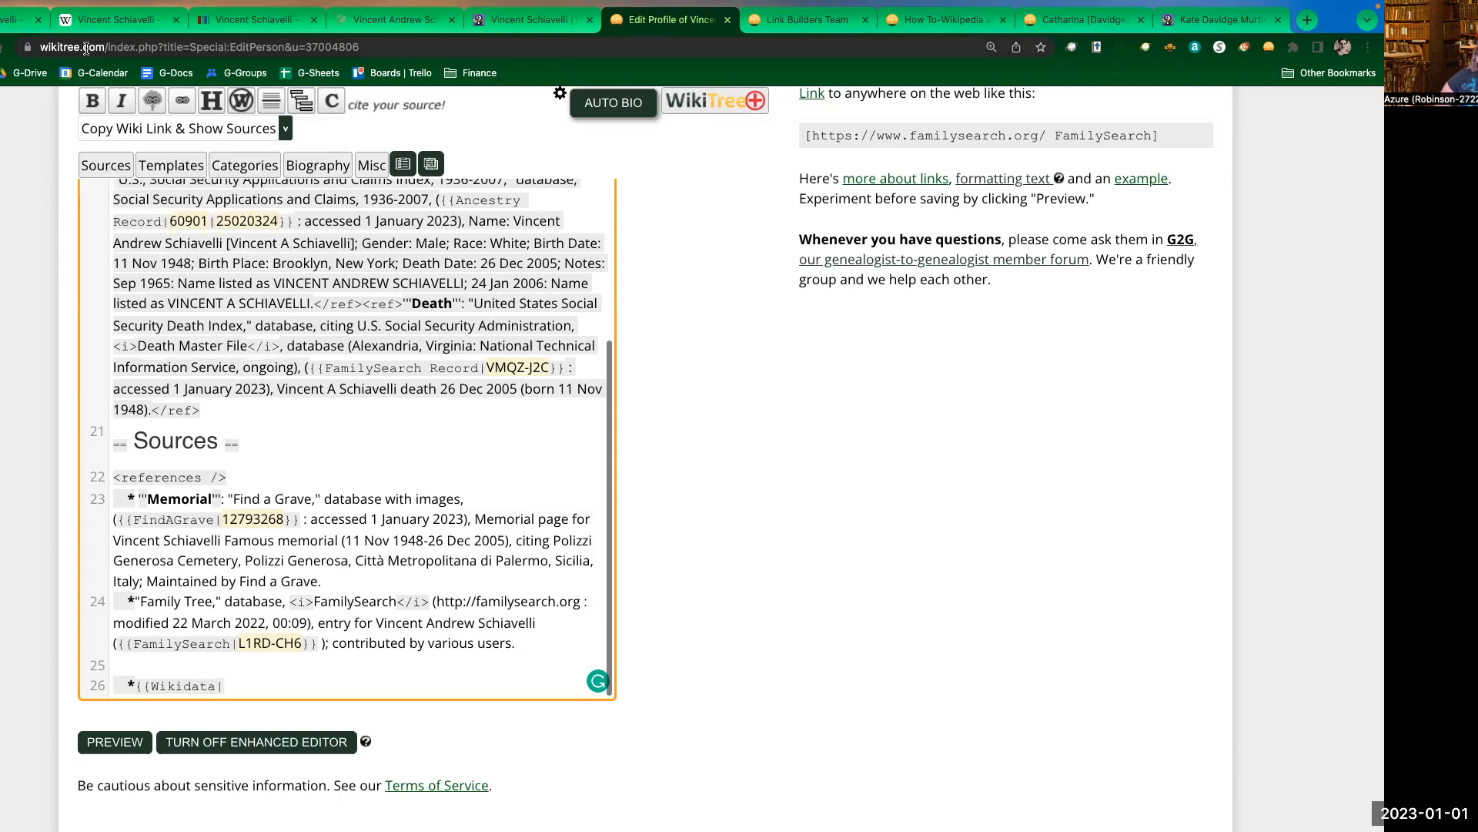
- Copy the item ID Q333190 from Vincent Schiavelli's Wikidata page
click(96, 22)
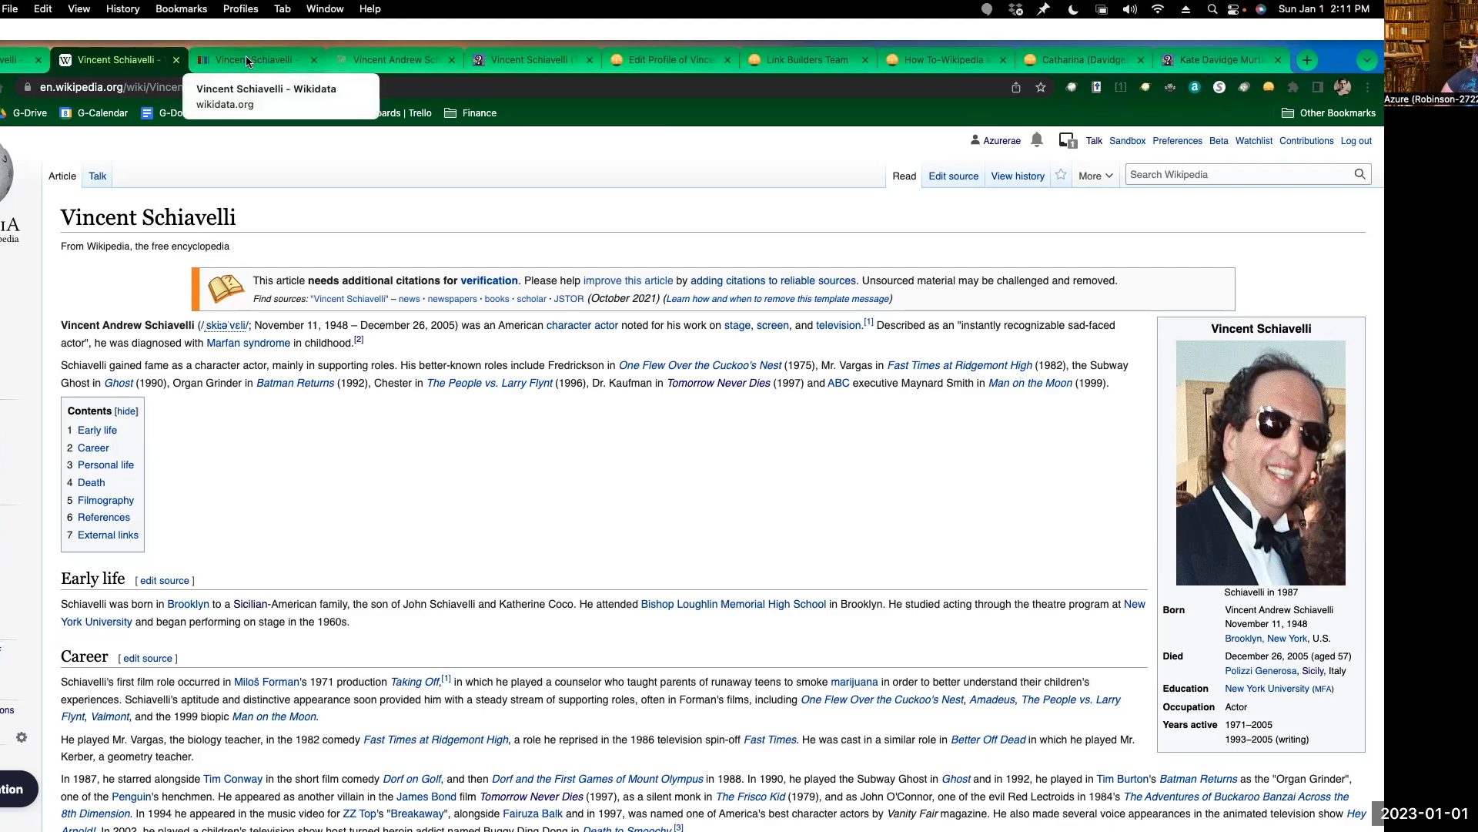
click(247, 57)
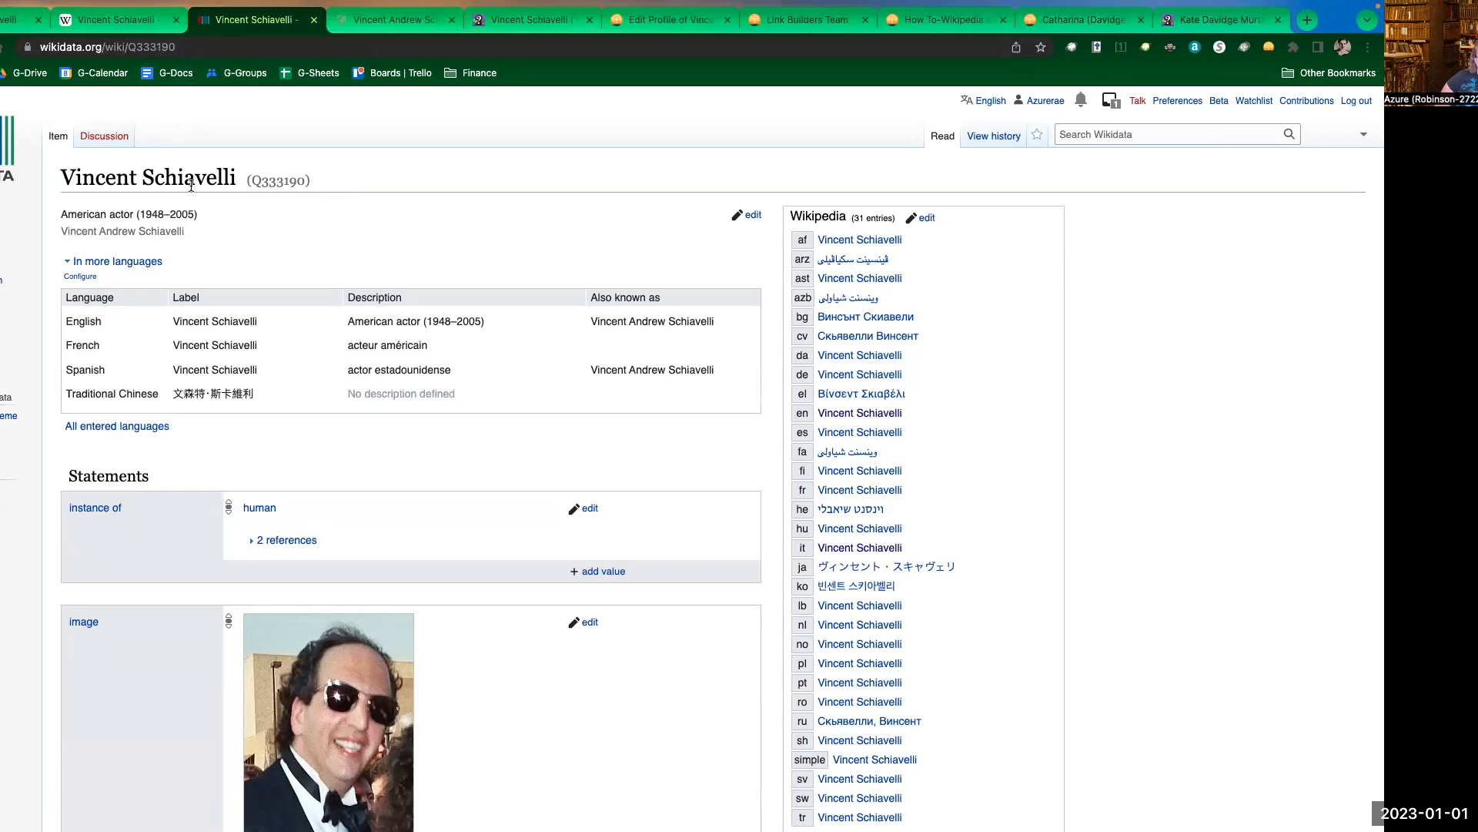
drag(306, 182, 251, 179)
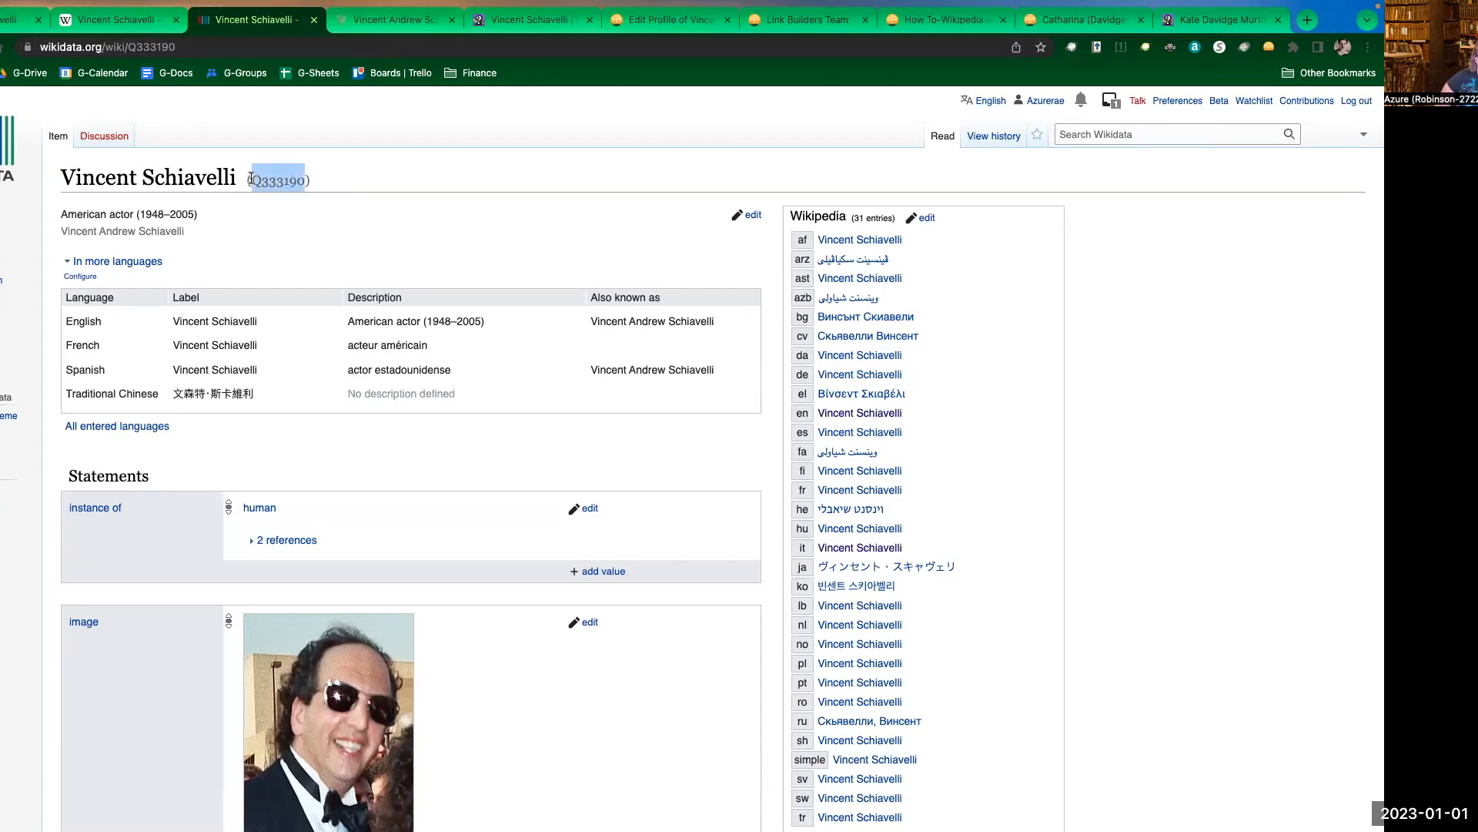
click(168, 40)
key(super+c)
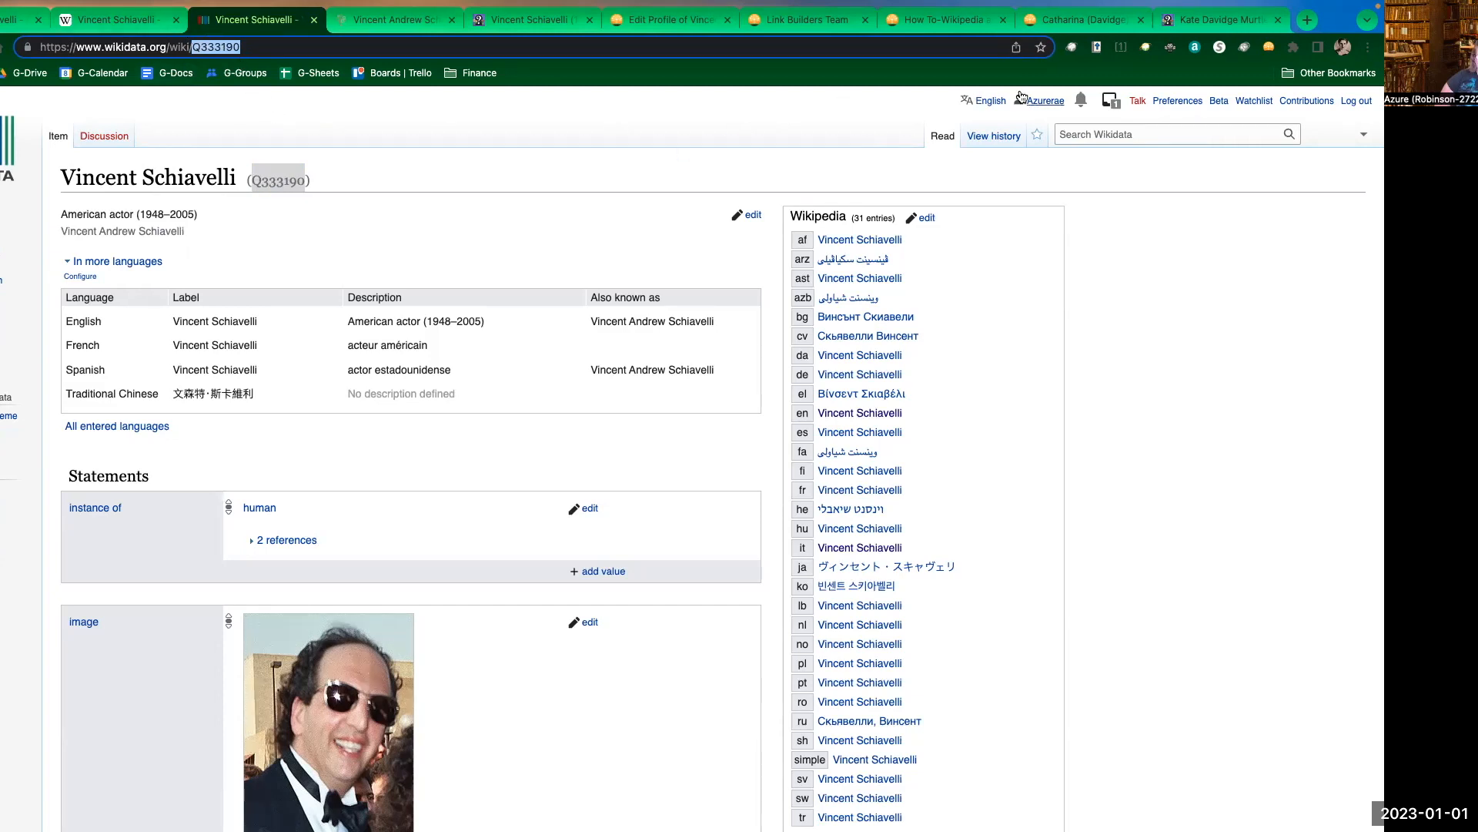
- Complete the source bullet in the WikiTree biography text as {{Wikidata|Q333190|enwiki}}
click(670, 19)
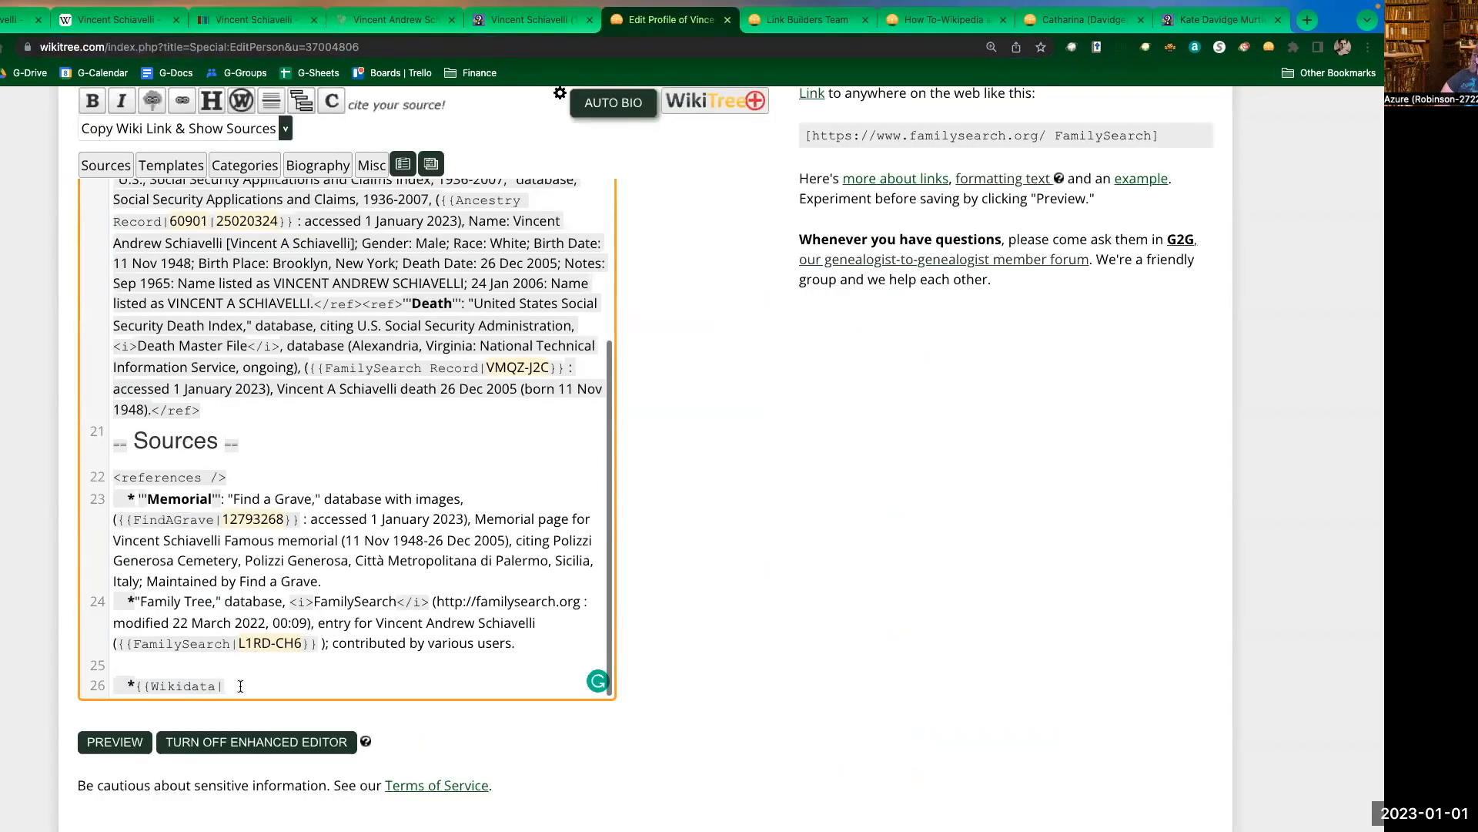
key(super+v)
text(}})
text(|)
text(enwiki)
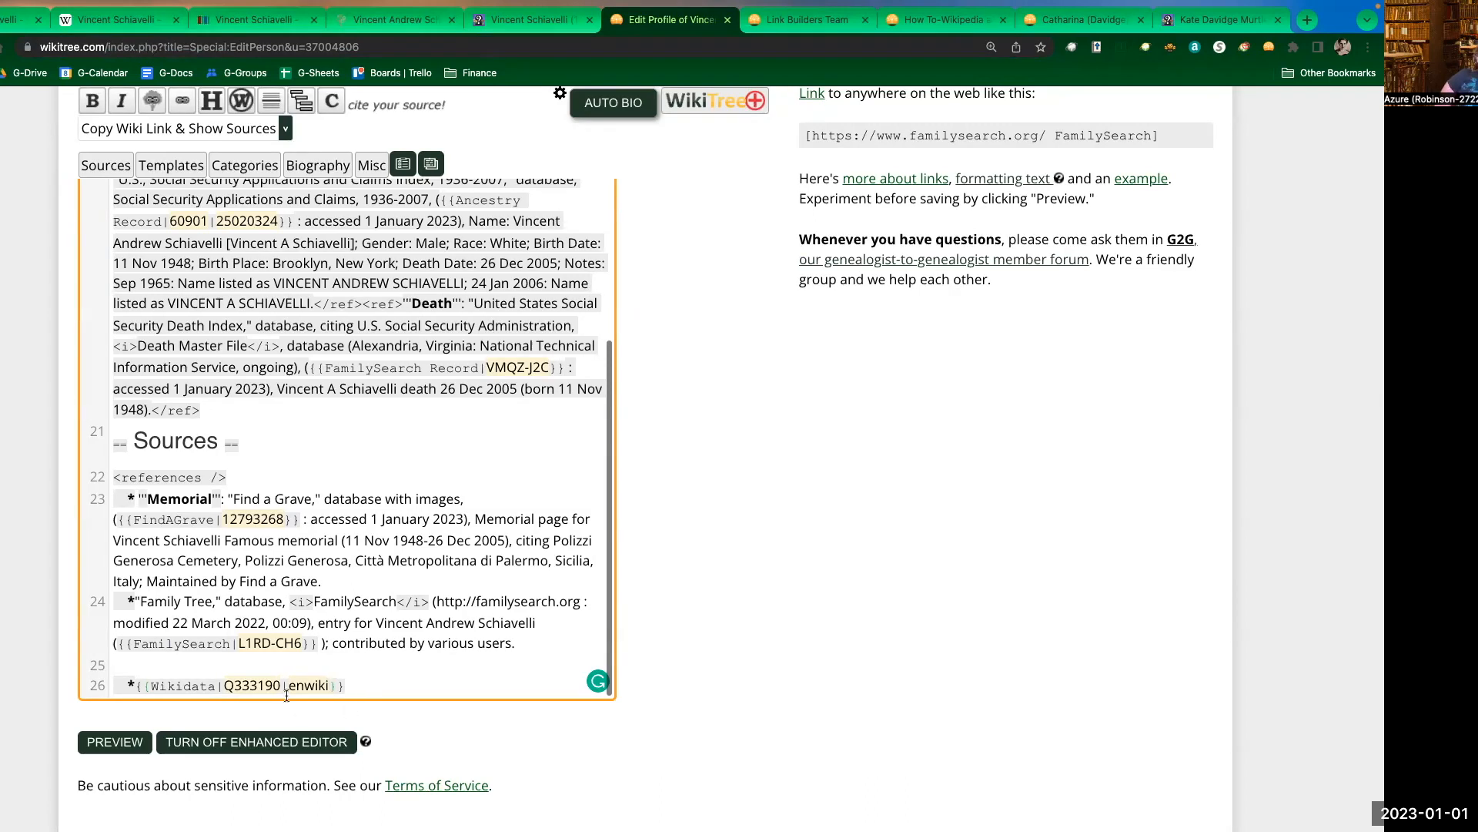
drag(286, 687, 302, 687)
click(310, 688)
click(362, 684)
- Enter the change explanation "adding link to wikidata/wikipeda" and commit the profile changes with a full save
scroll(77, 653, down, 3)
scroll(77, 653, down, 5)
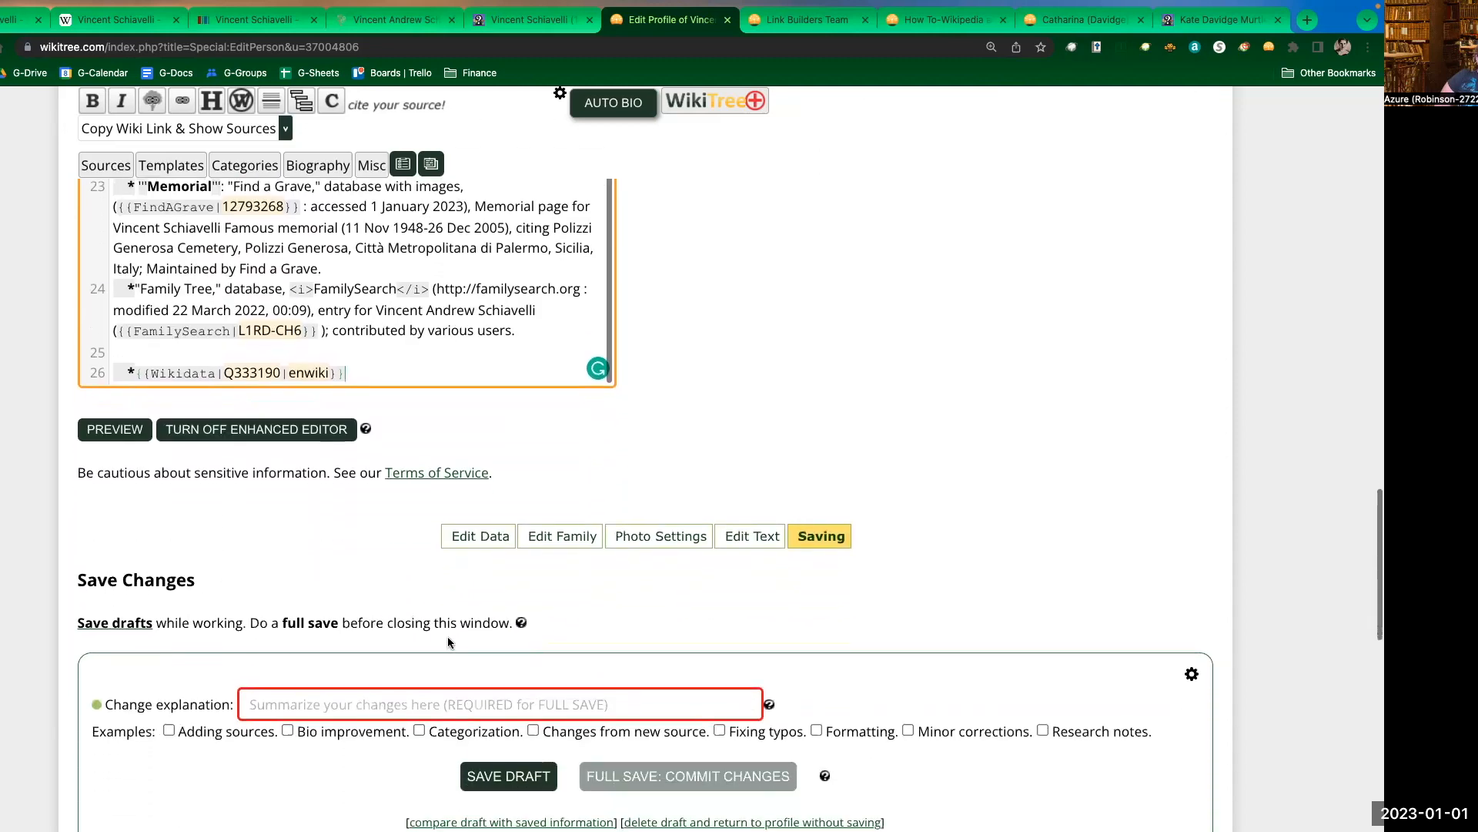
click(273, 703)
text(ad)
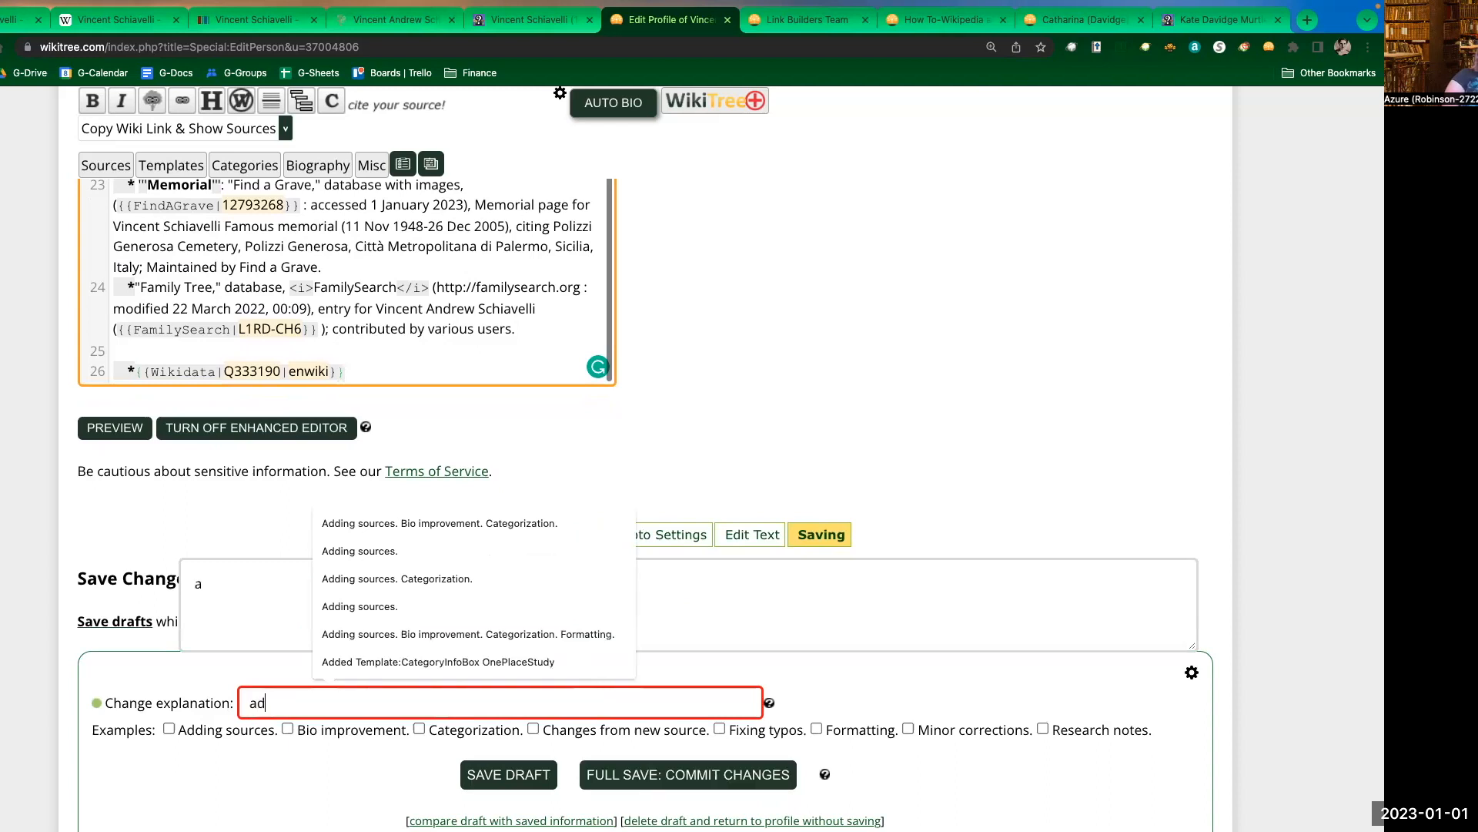
text(ding link )
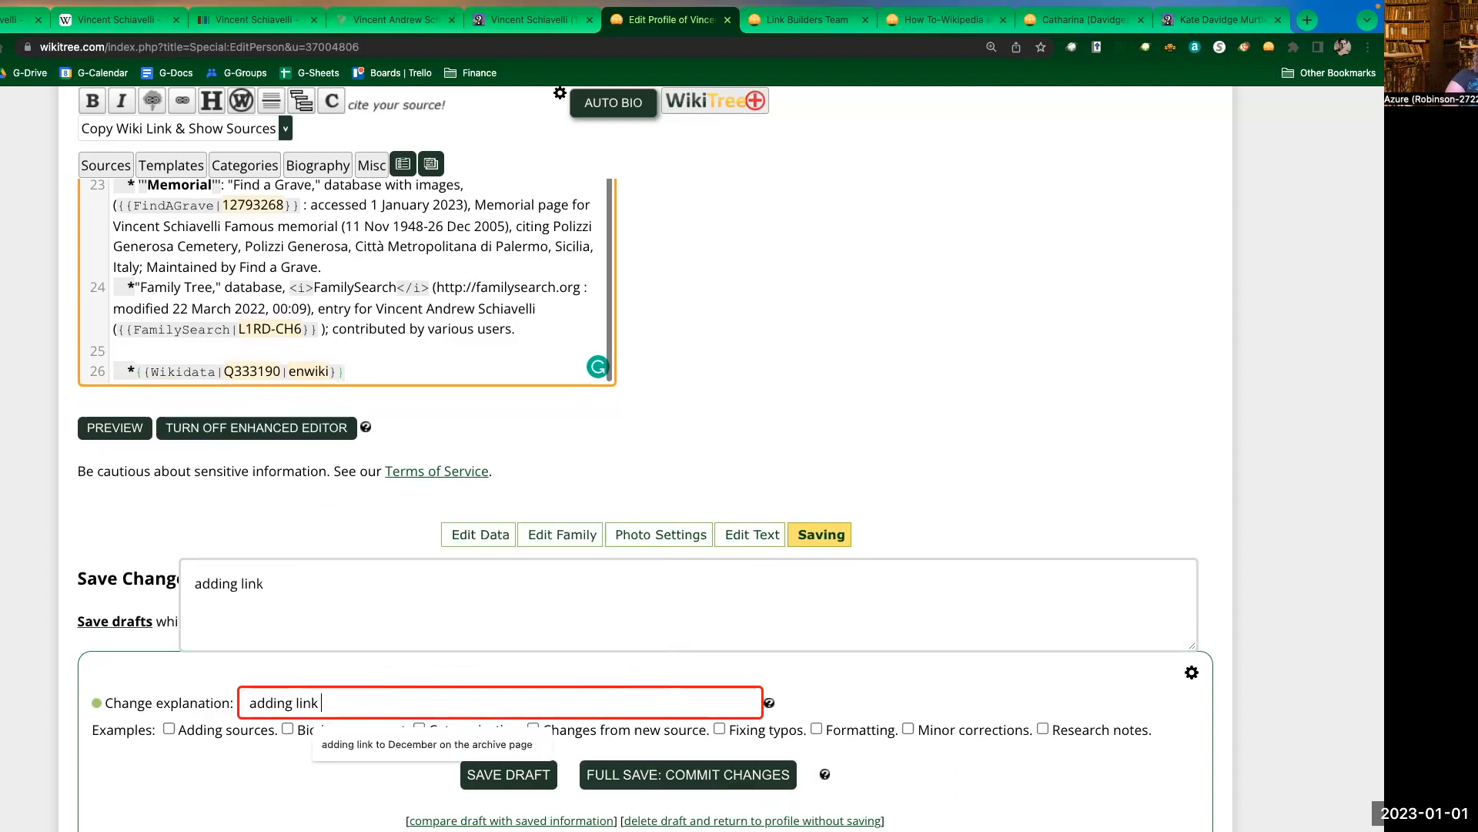
text(to wikidat)
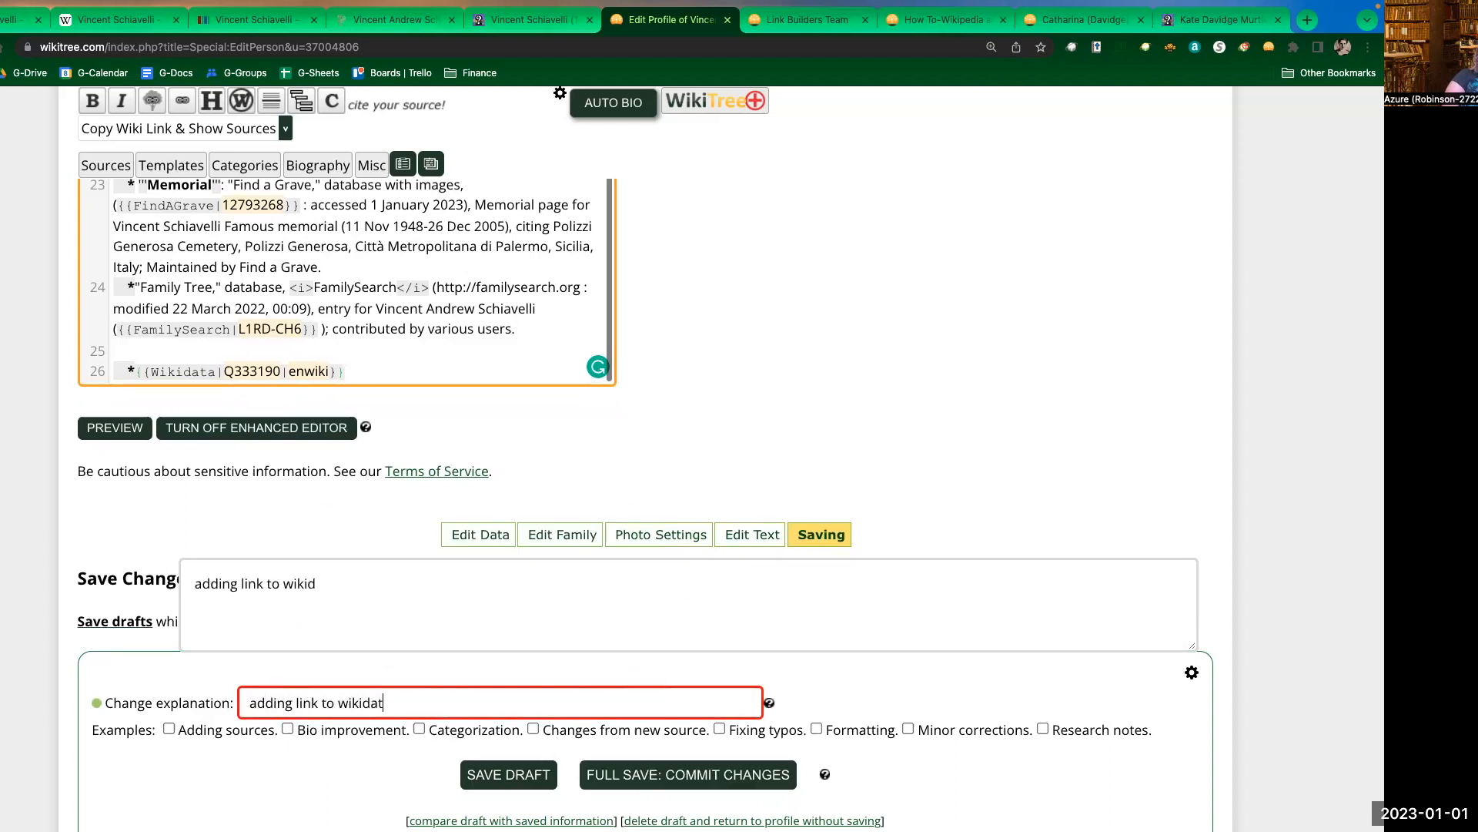
text(a/wikipeda)
scroll(275, 491, down, 2)
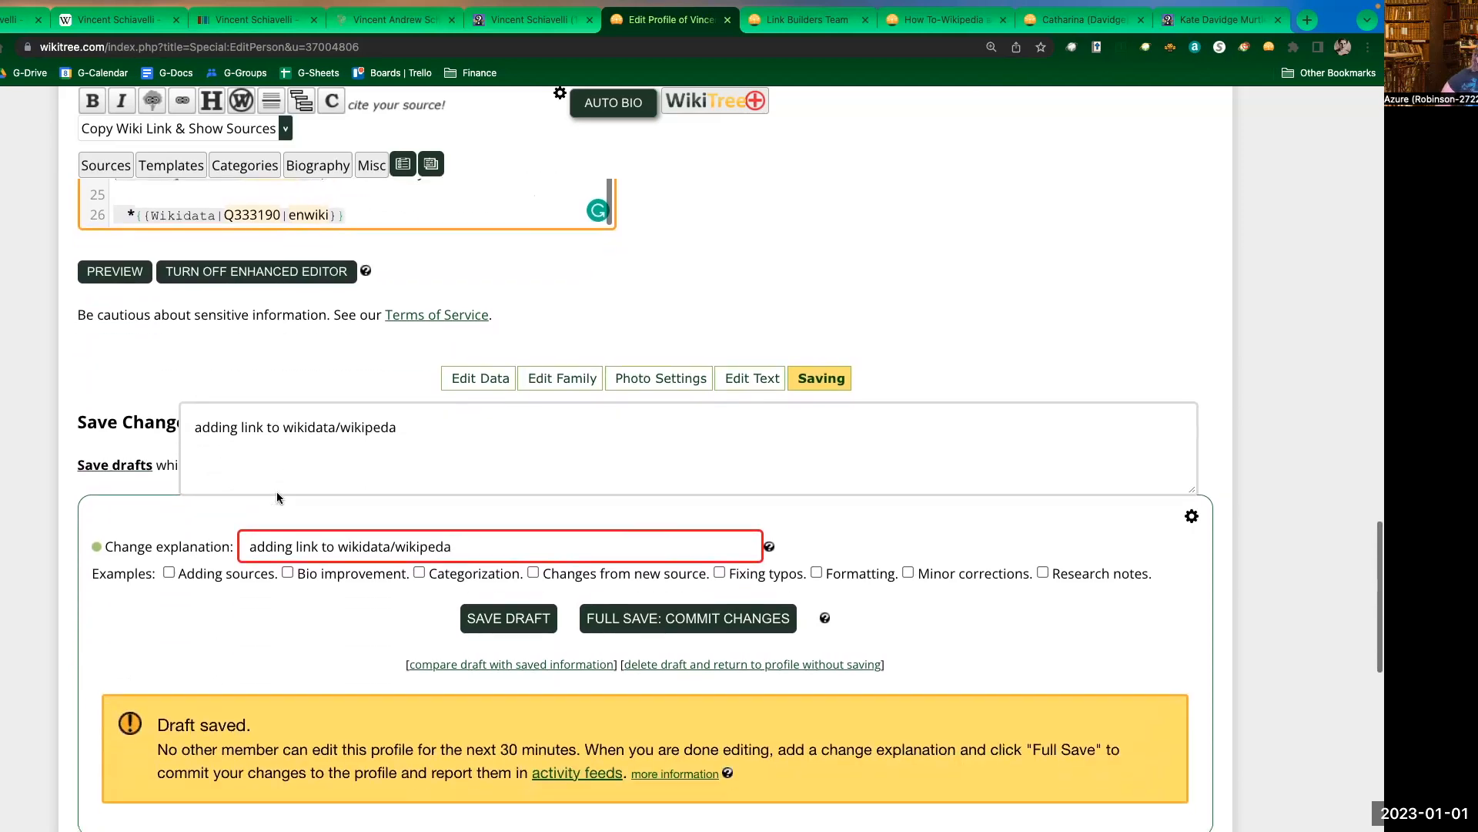
click(710, 625)
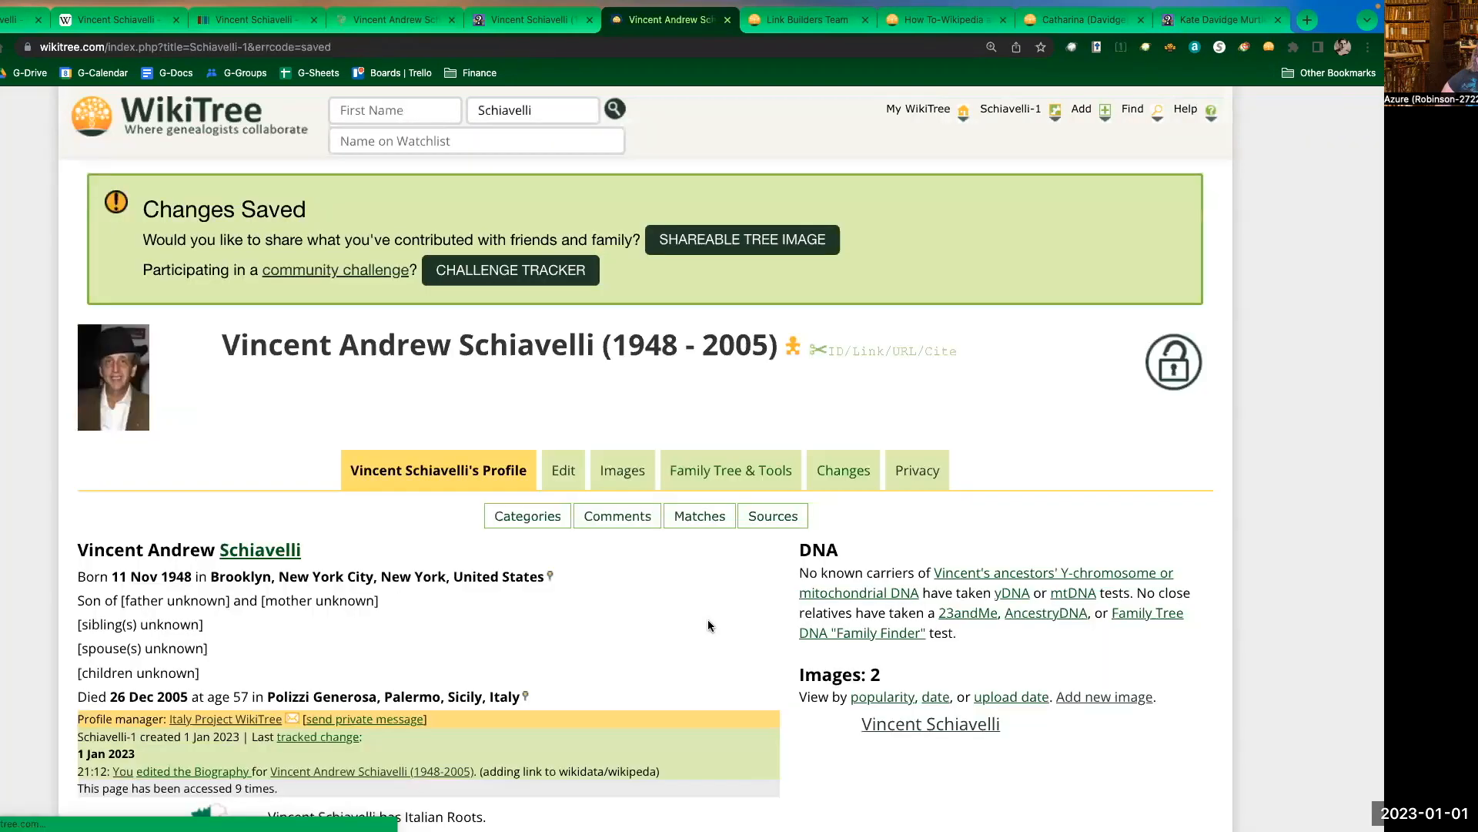
- Check the new Wikidata and Wikipedia entry in the saved profile's Sources section
scroll(756, 593, down, 4)
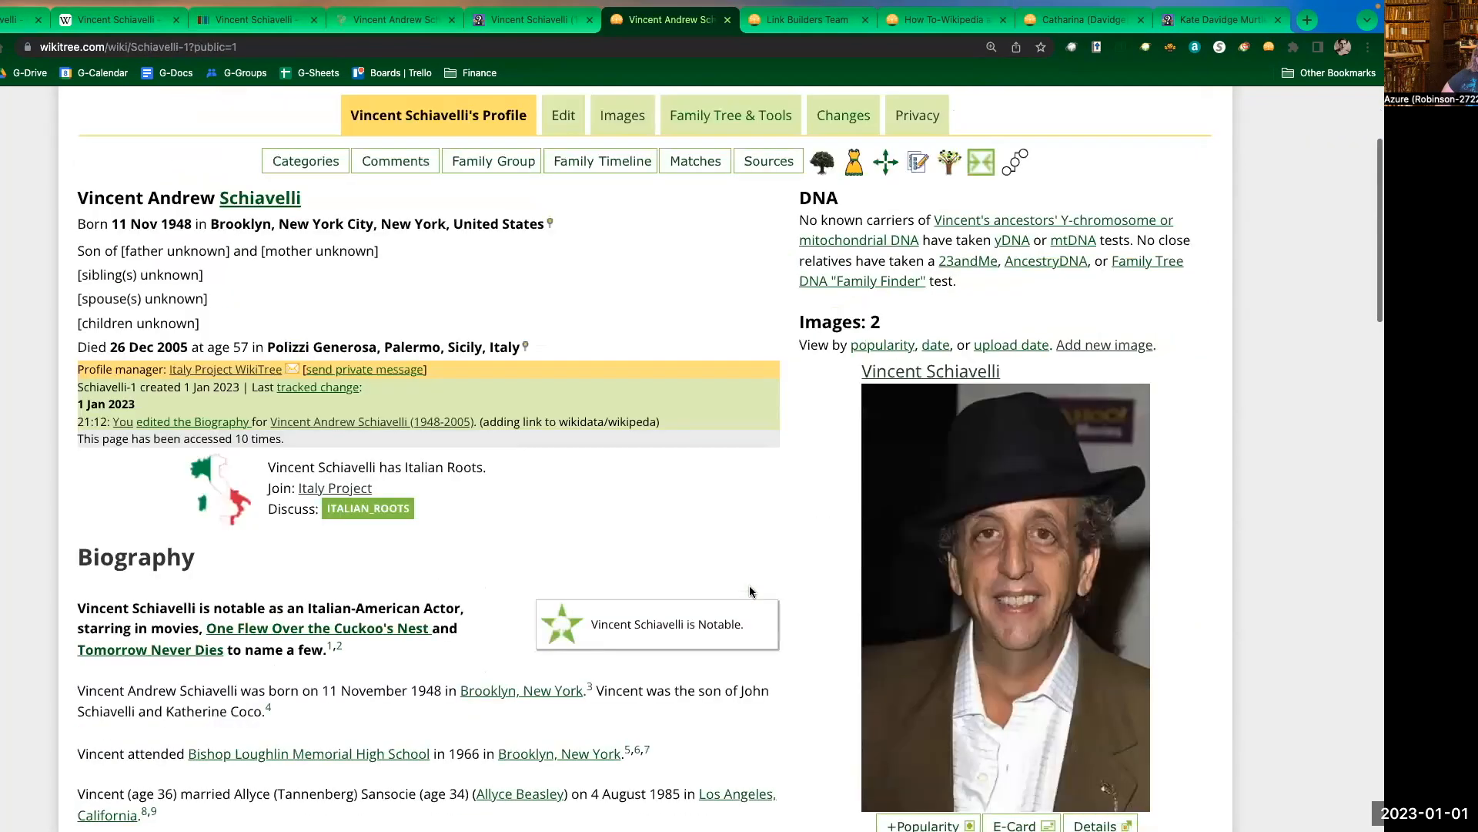
scroll(616, 549, down, 15)
scroll(650, 548, down, 2)
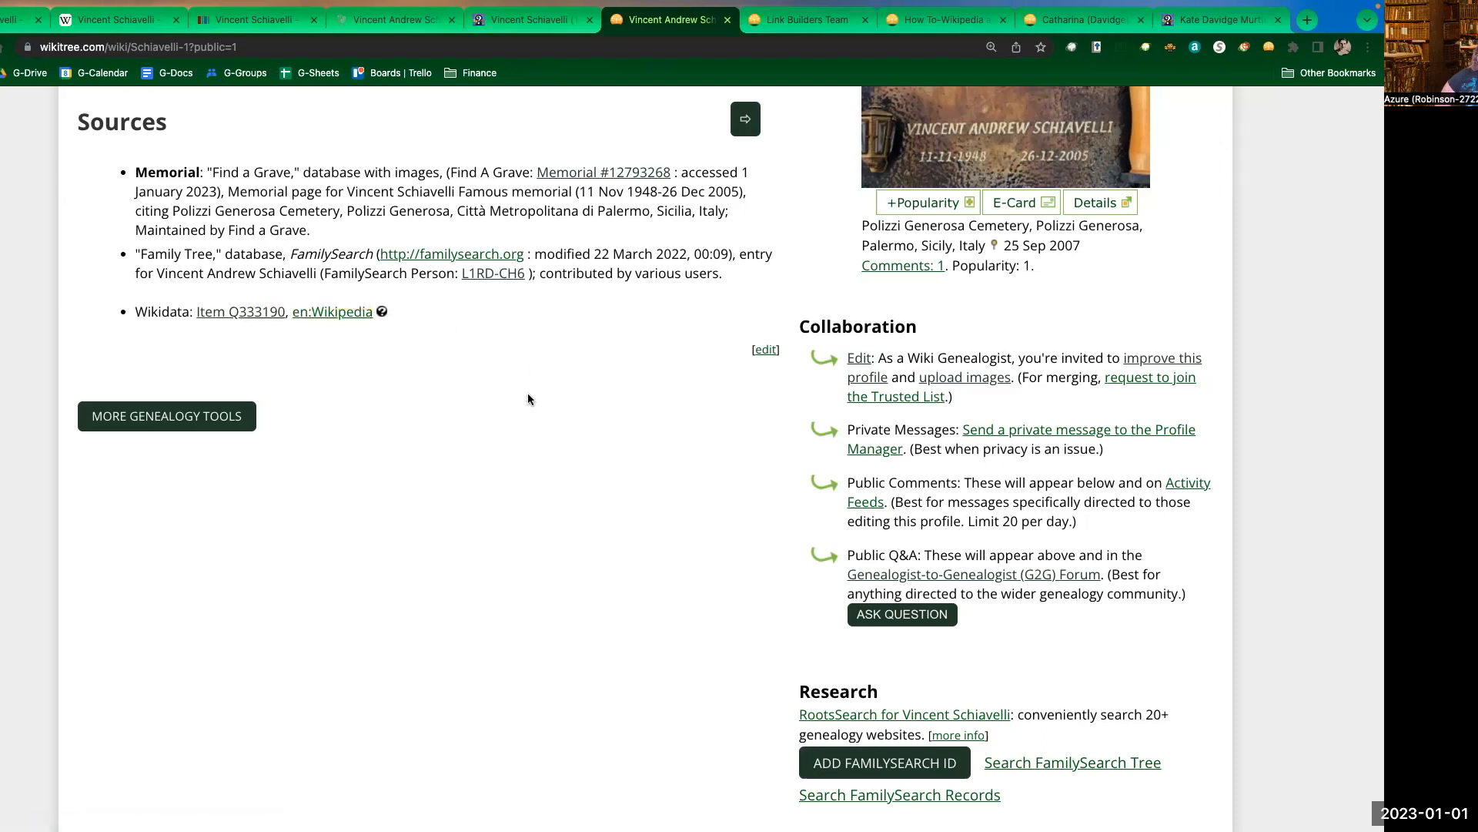
scroll(528, 399, up, 5)
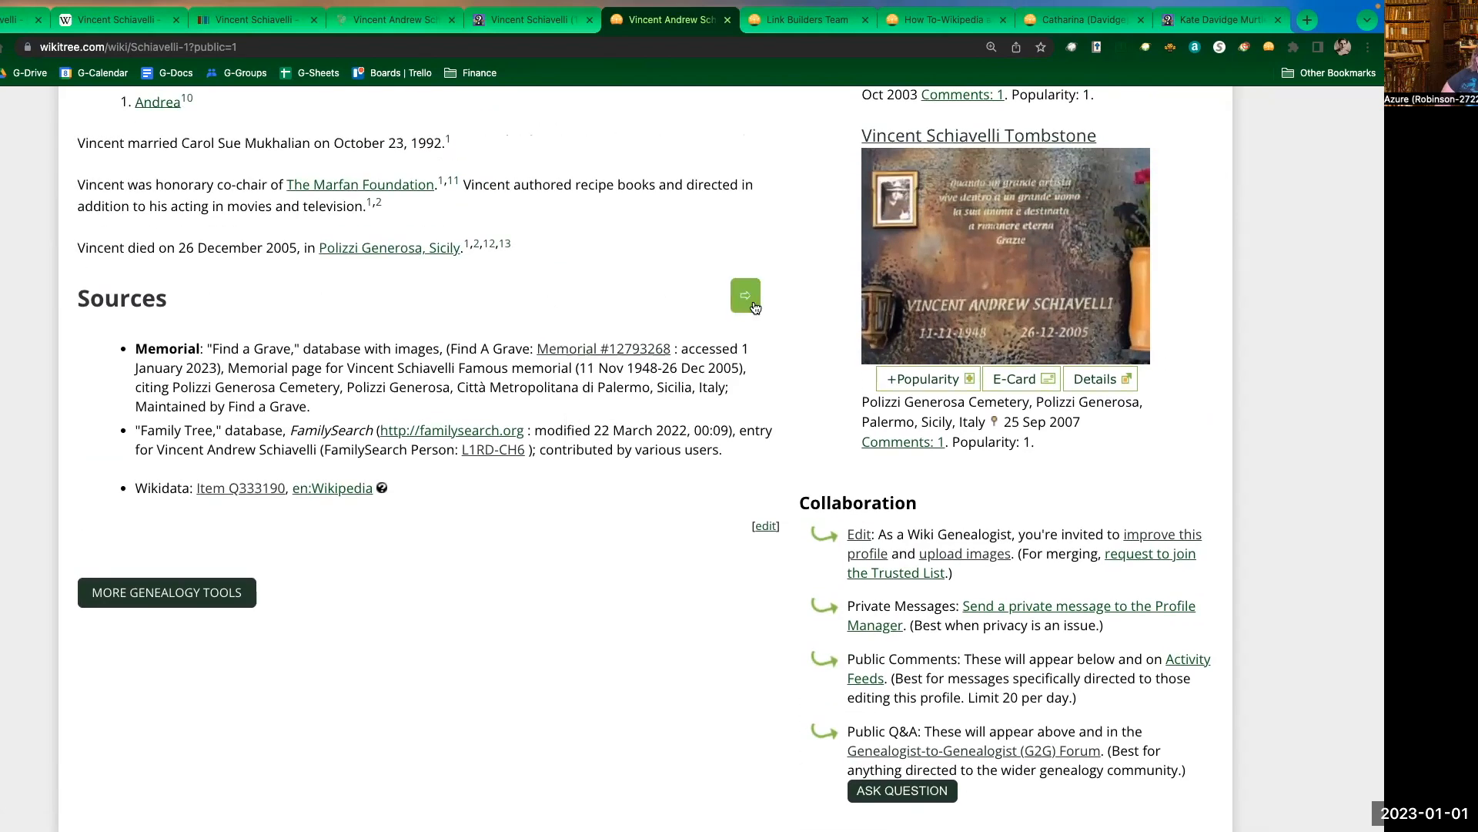
- Expand the inline references under Sources and examine the IMDb, Find a Grave and FamilySearch identifiers
click(744, 296)
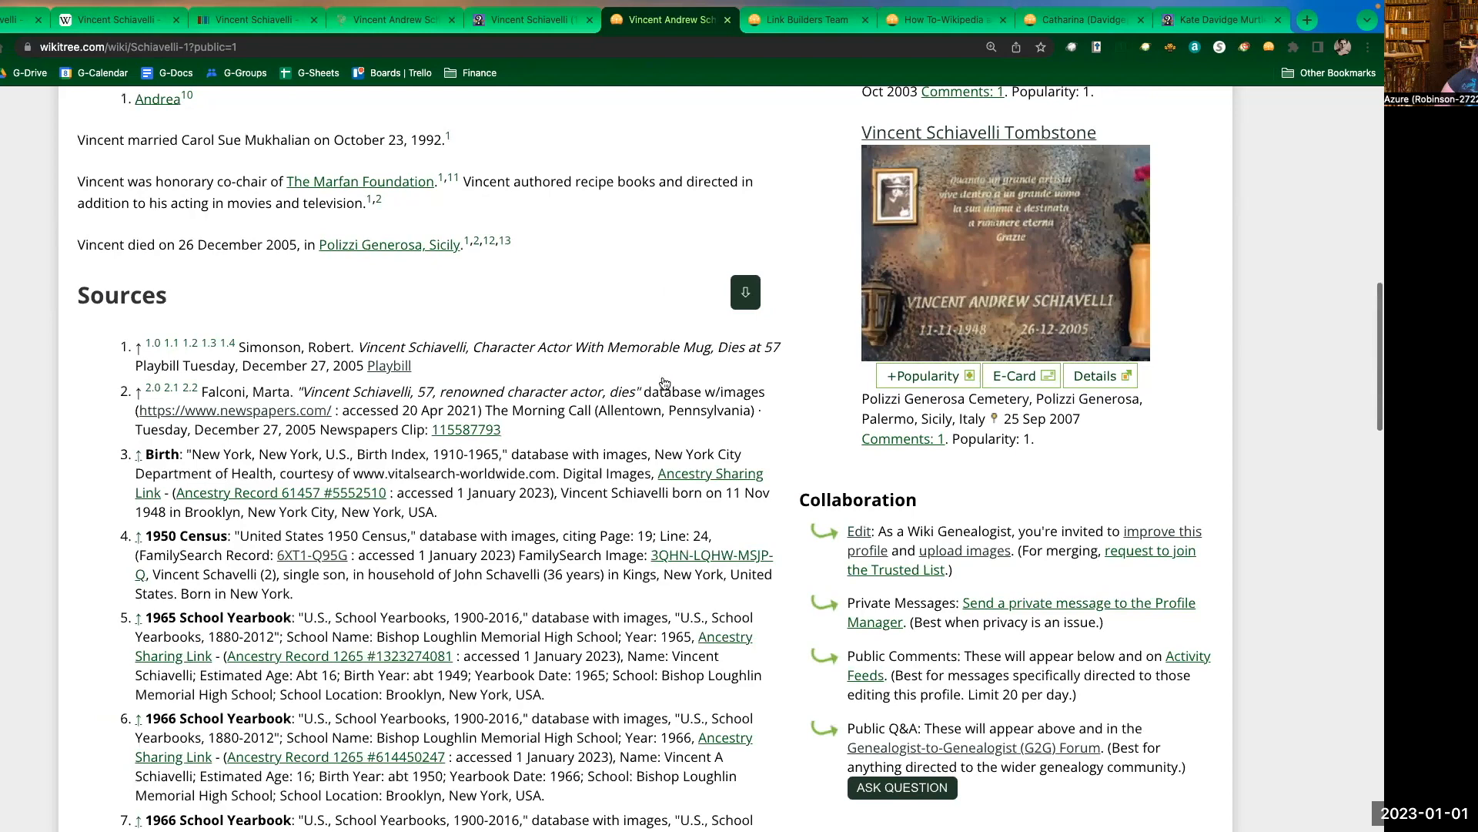
scroll(607, 368, down, 10)
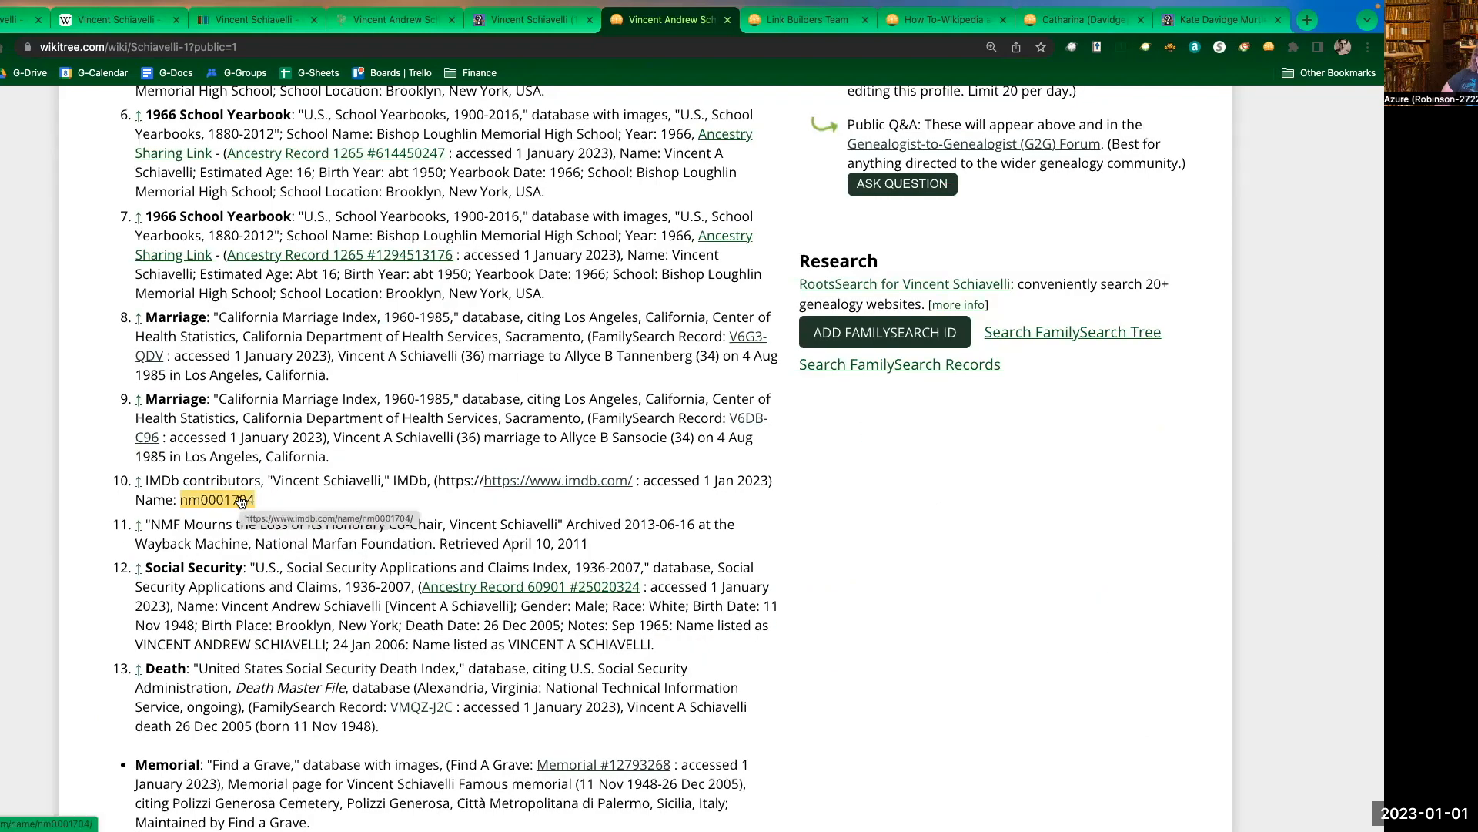
scroll(72, 431, down, 5)
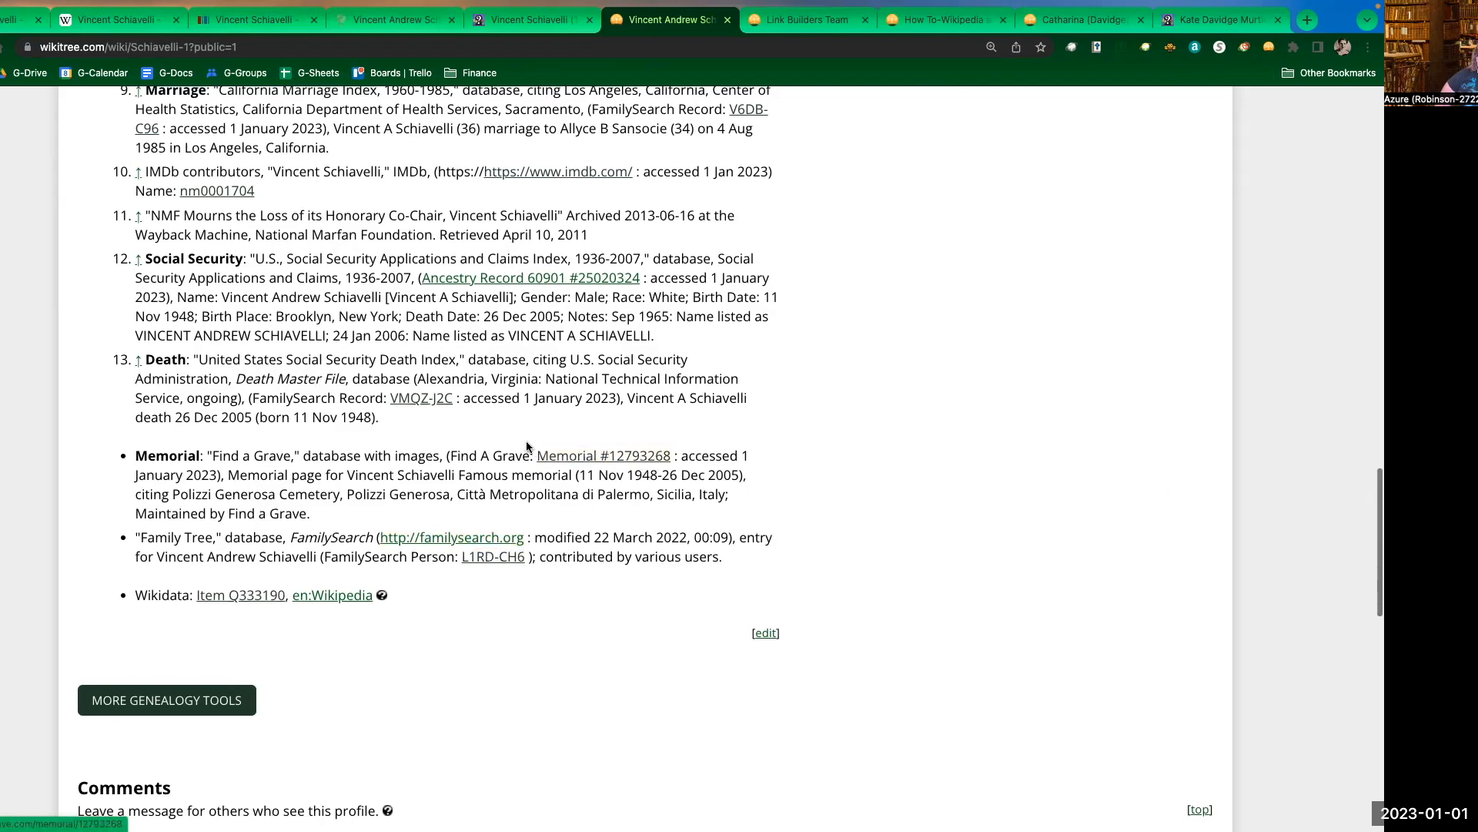
scroll(585, 458, up, 1)
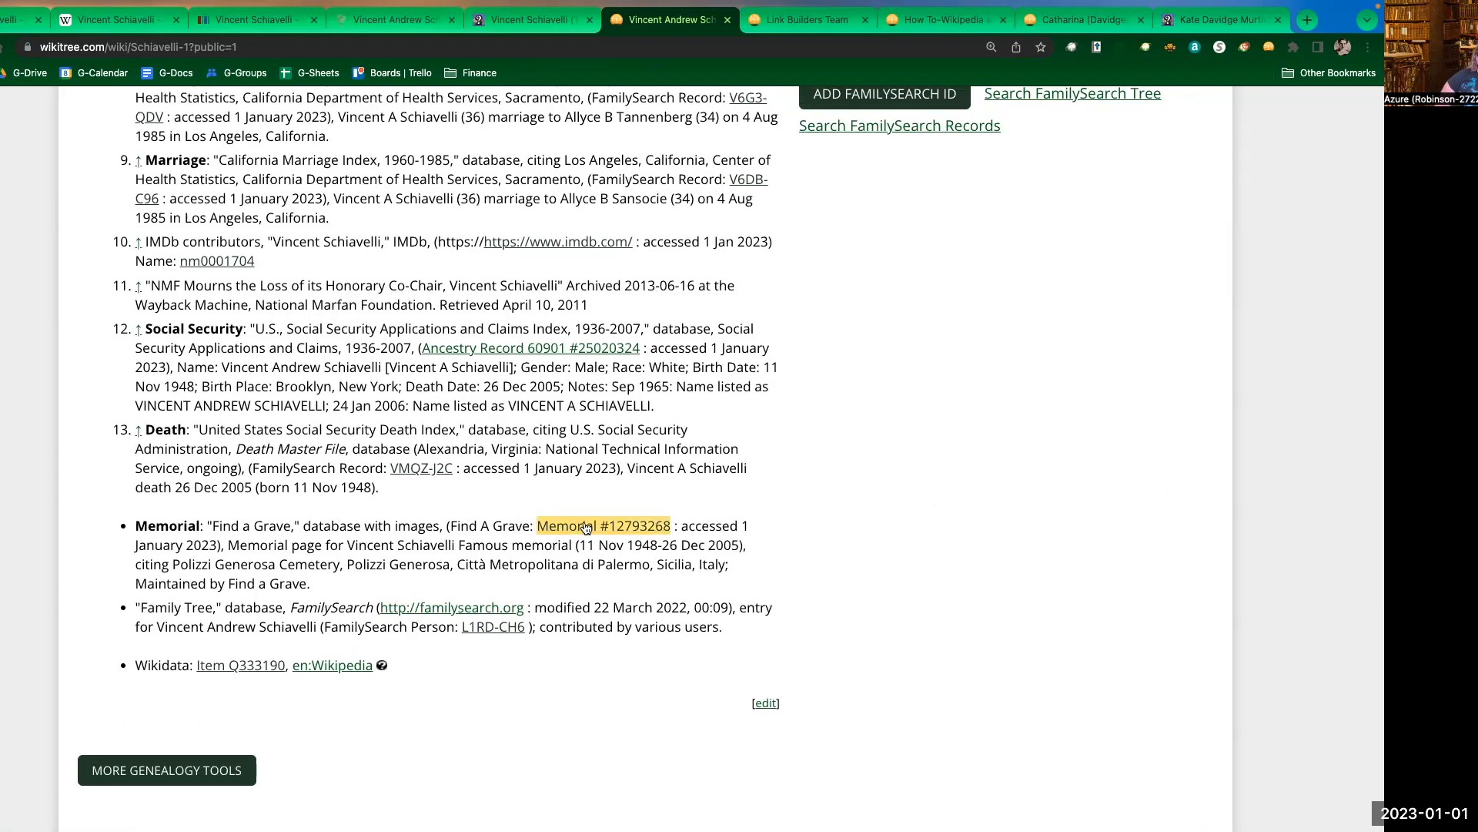
scroll(550, 460, up, 1)
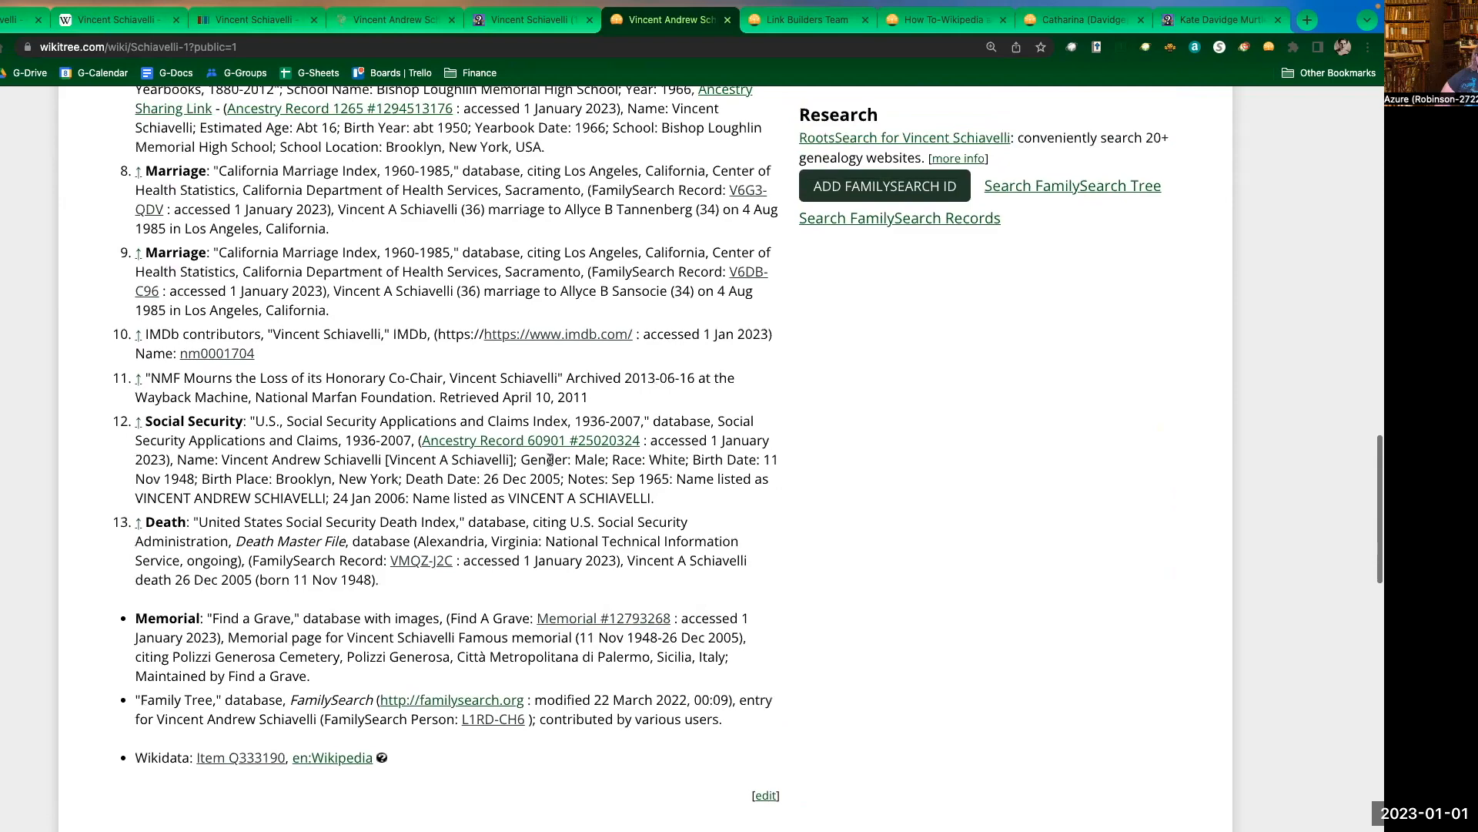
- Open Vincent Schiavelli's WikiTree profile for editing and go to the Sources section at the end of the biography text
scroll(550, 460, up, 3)
scroll(504, 185, up, 15)
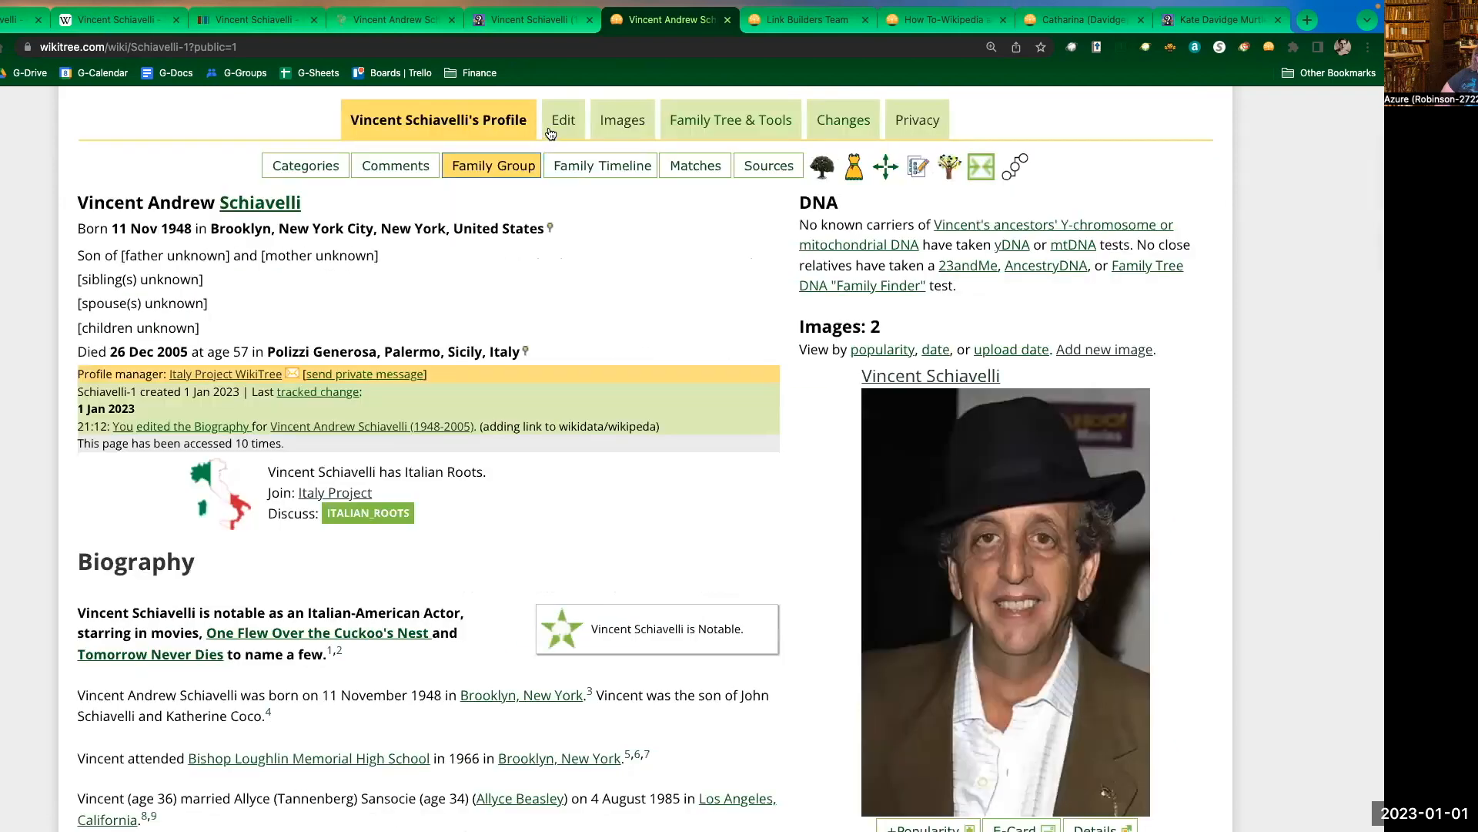
click(566, 124)
scroll(714, 437, down, 7)
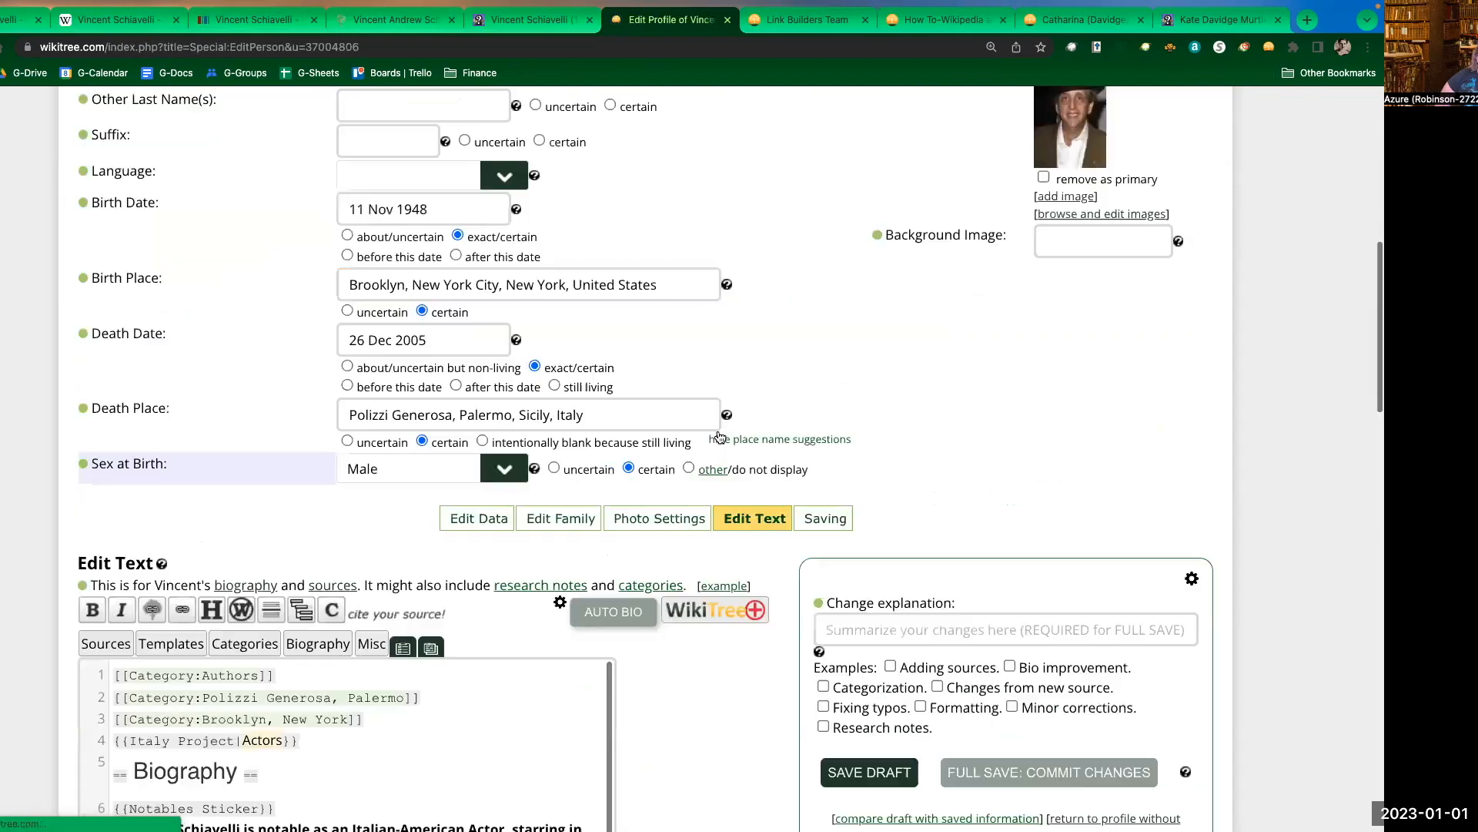
scroll(715, 439, down, 4)
scroll(360, 545, down, 10)
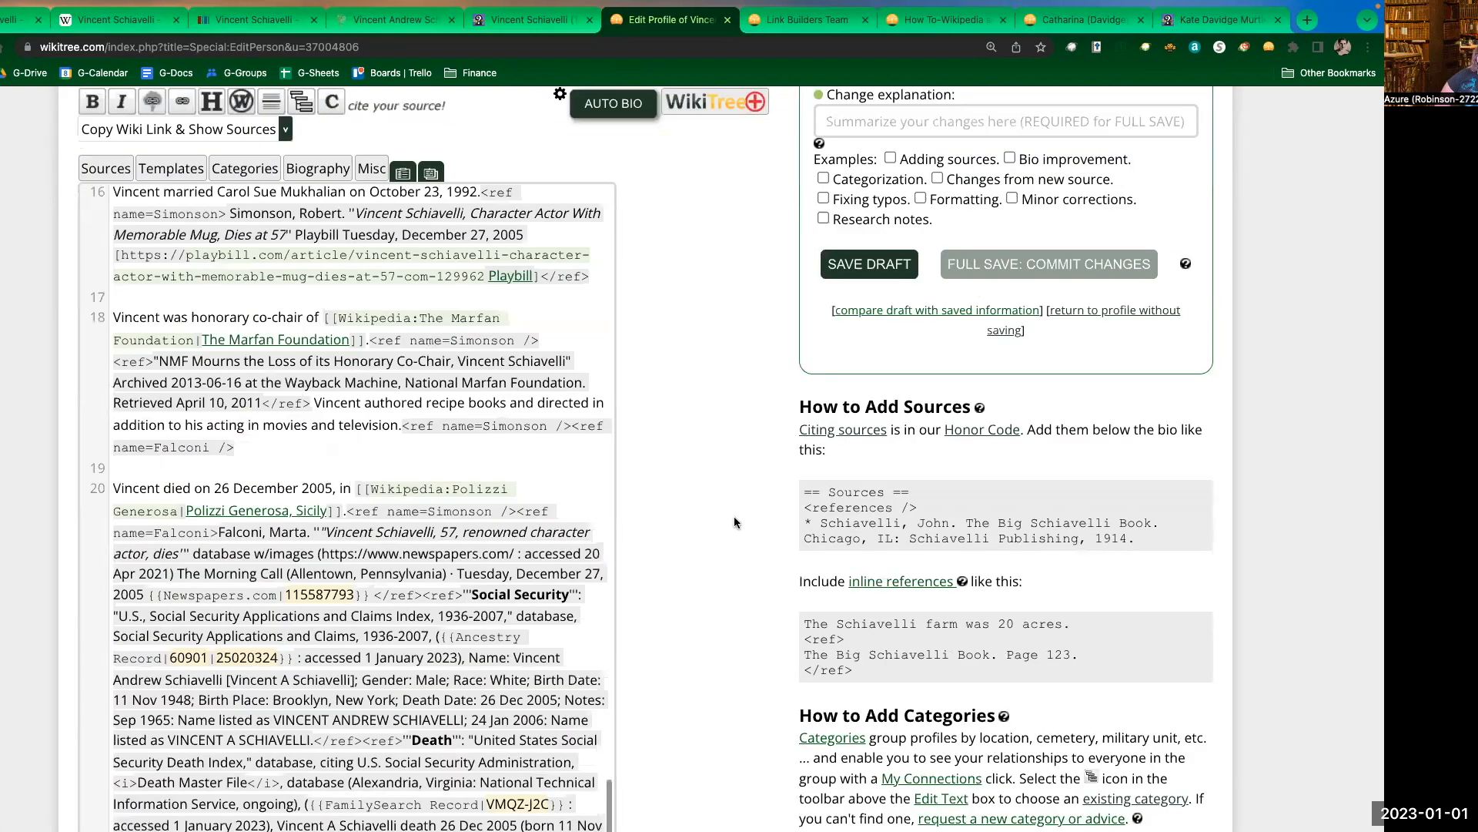
scroll(733, 516, down, 5)
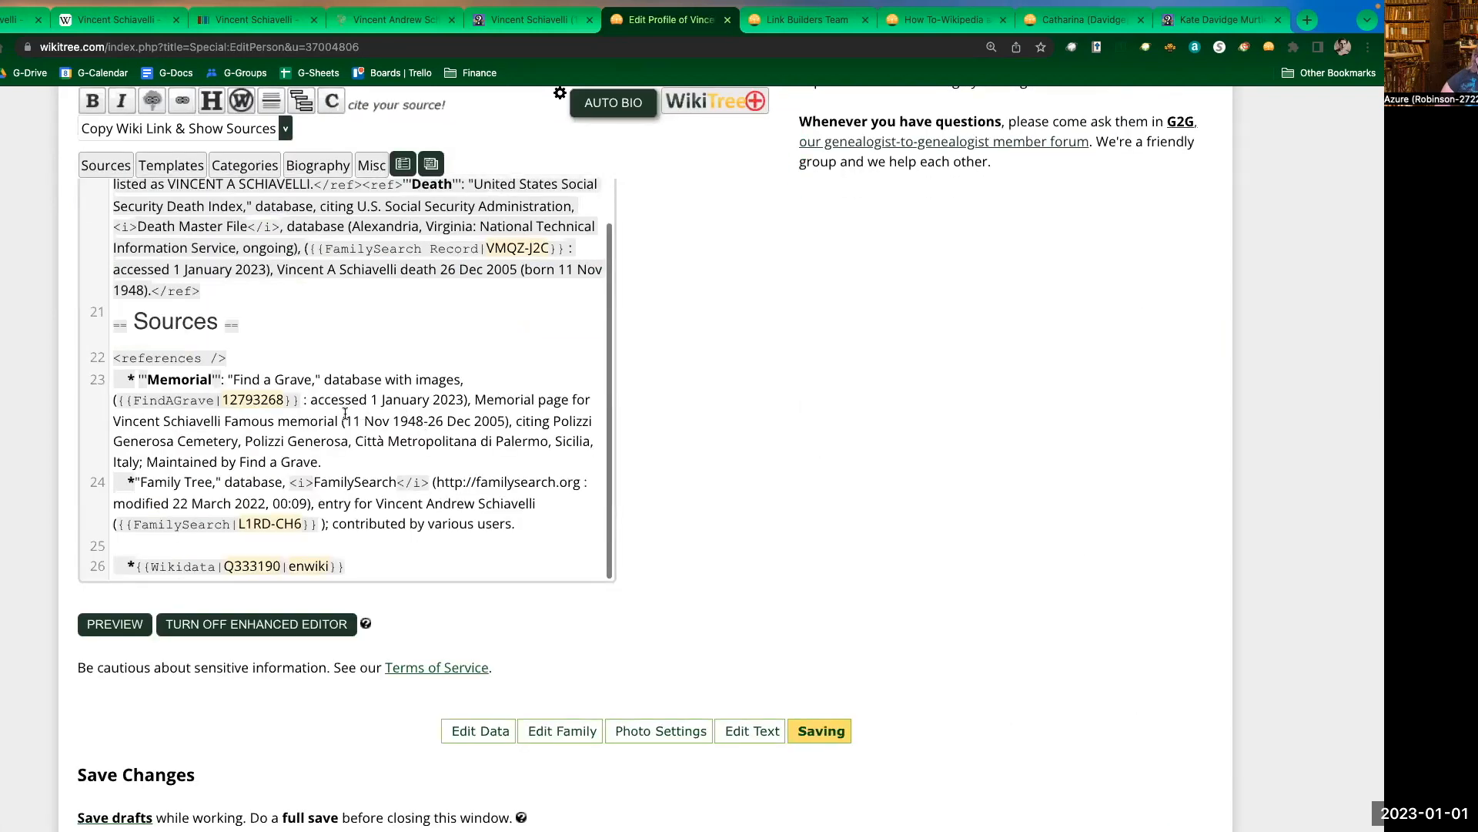
- Examine the FindAGrave template's name, separator, ID and closing braces, and the start of the FamilySearch template in the Sources section
drag(299, 401, 134, 401)
click(134, 401)
double_click(211, 399)
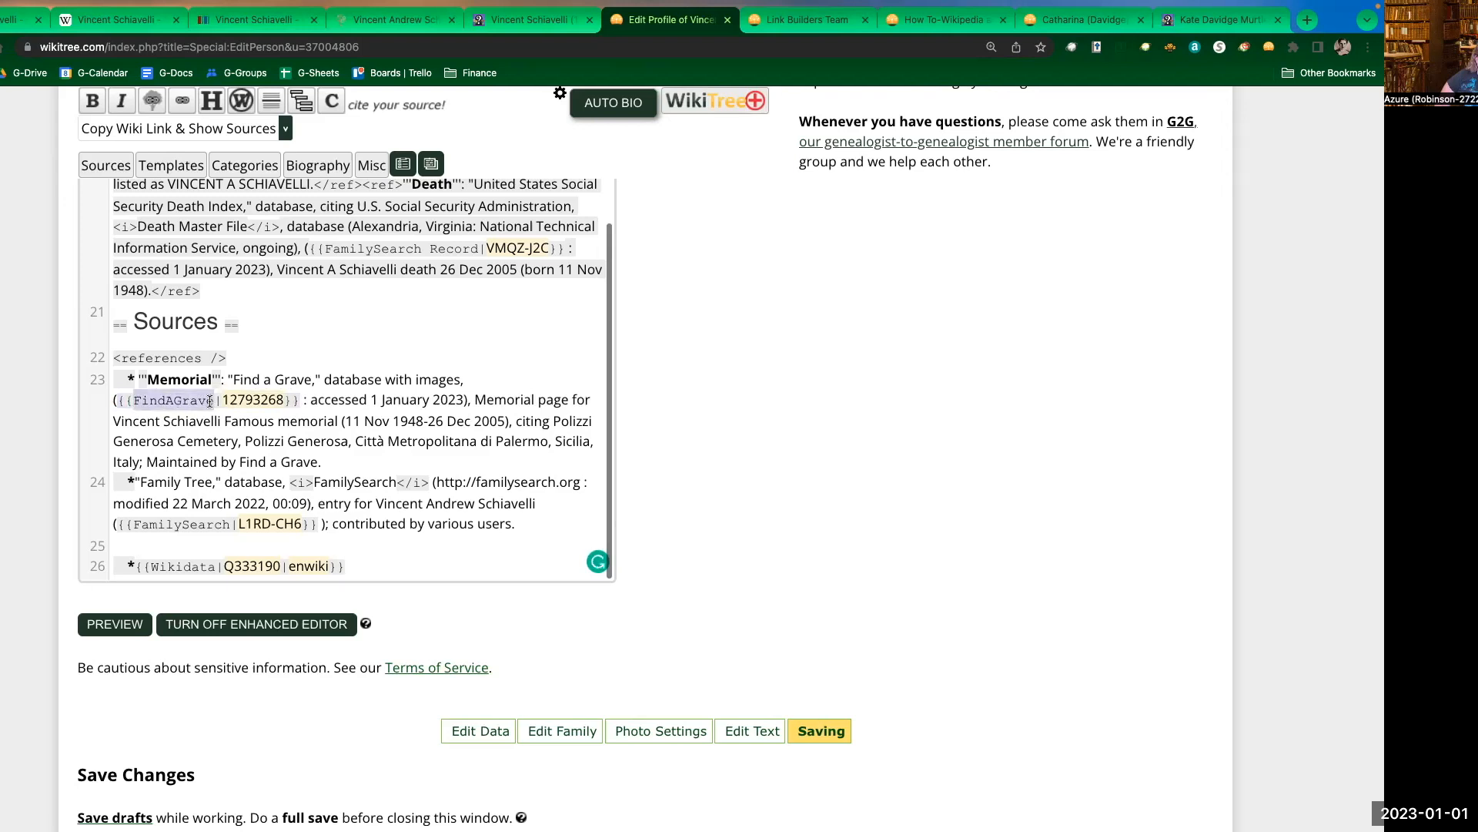
click(217, 401)
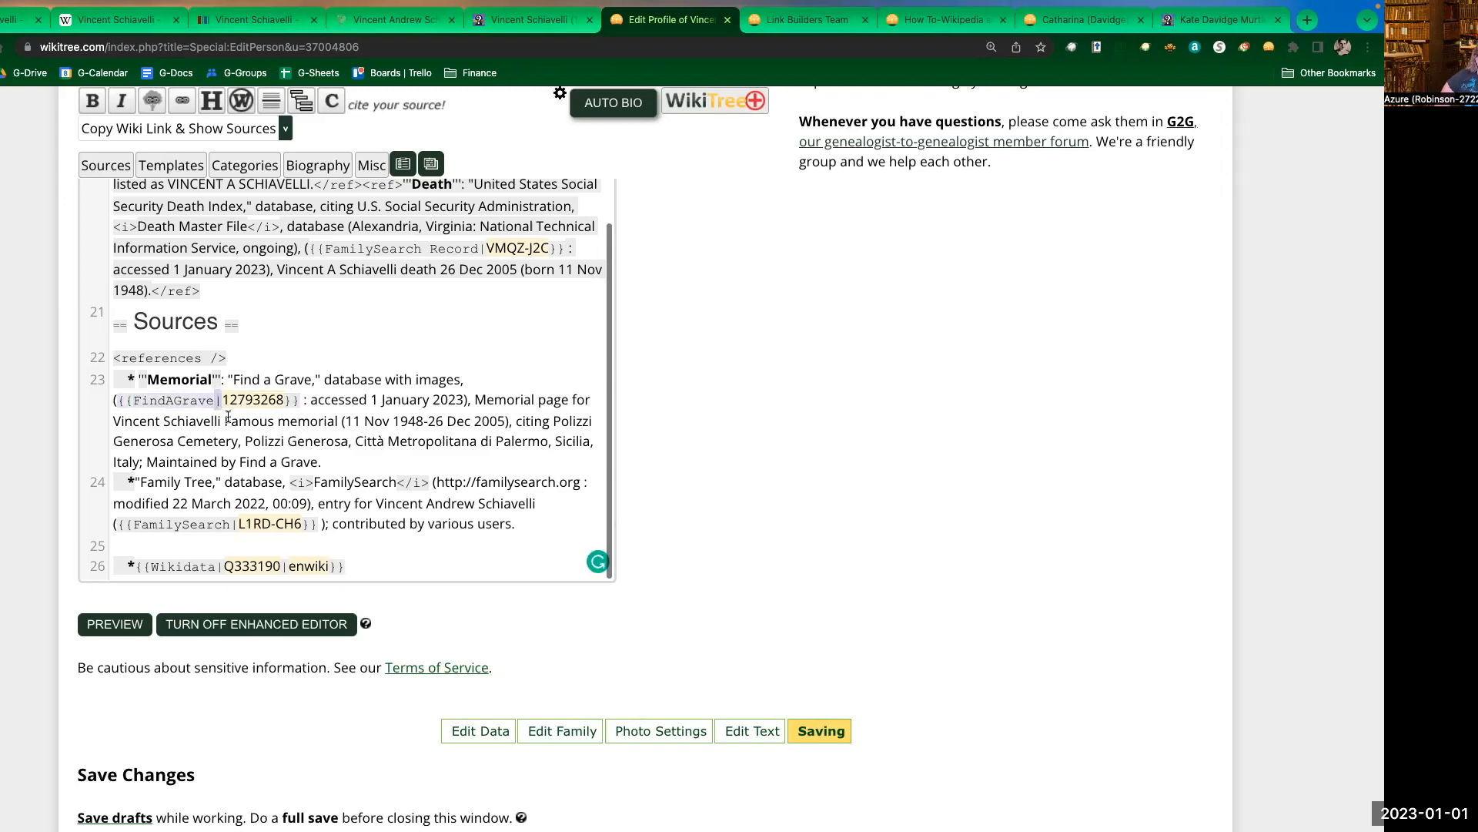
double_click(242, 396)
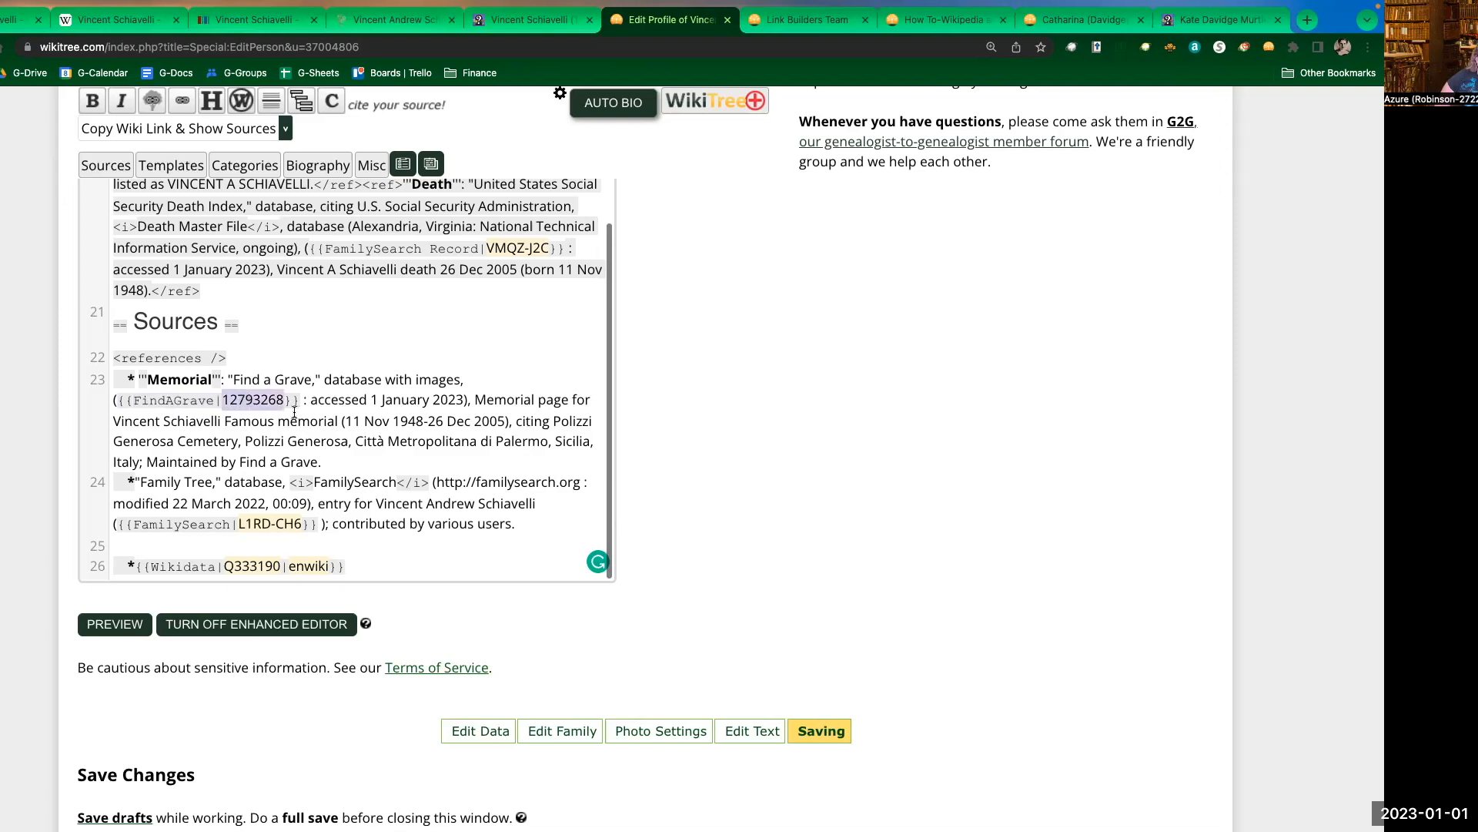
key(Right)
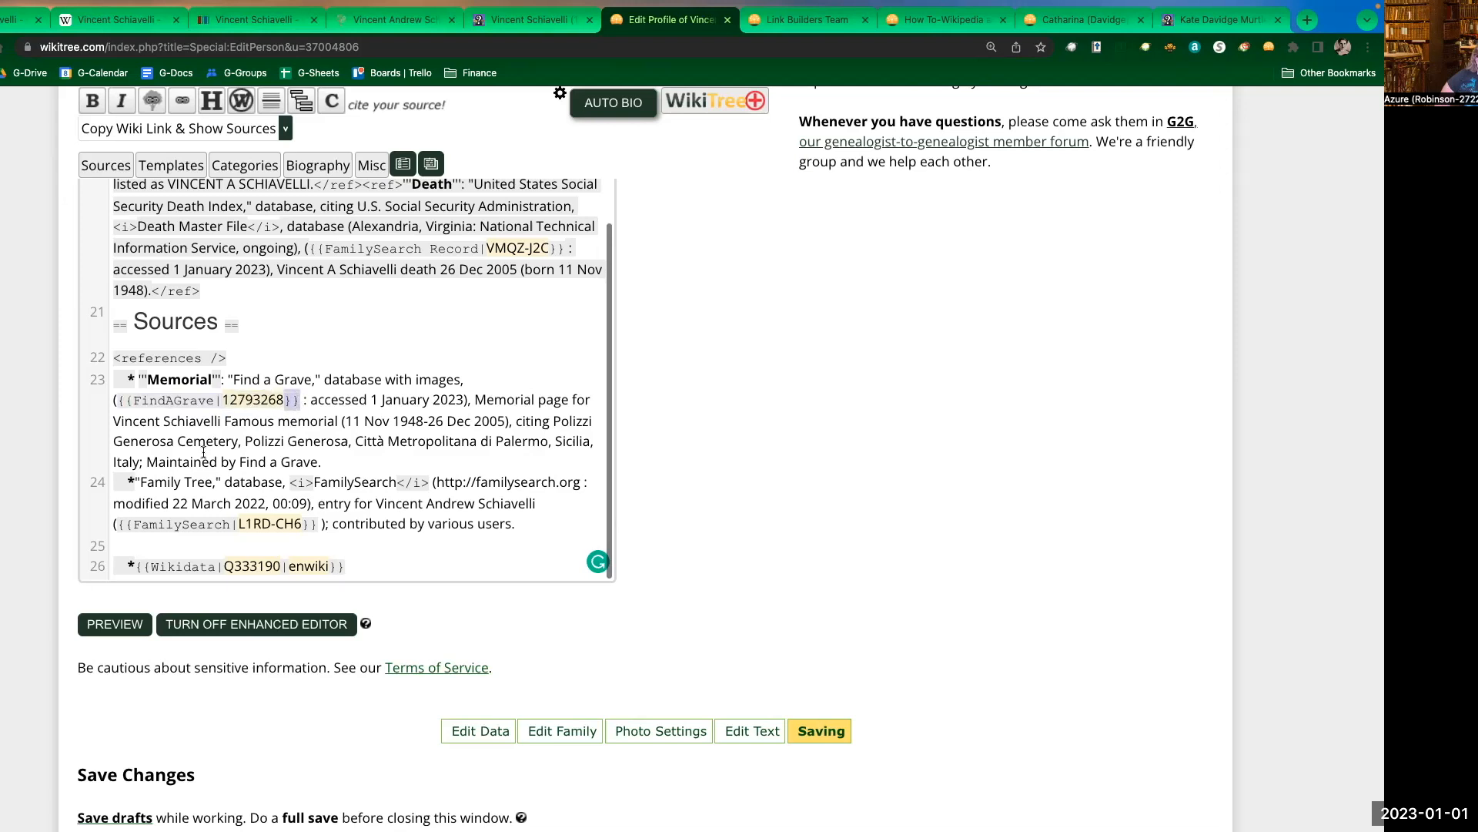
click(191, 502)
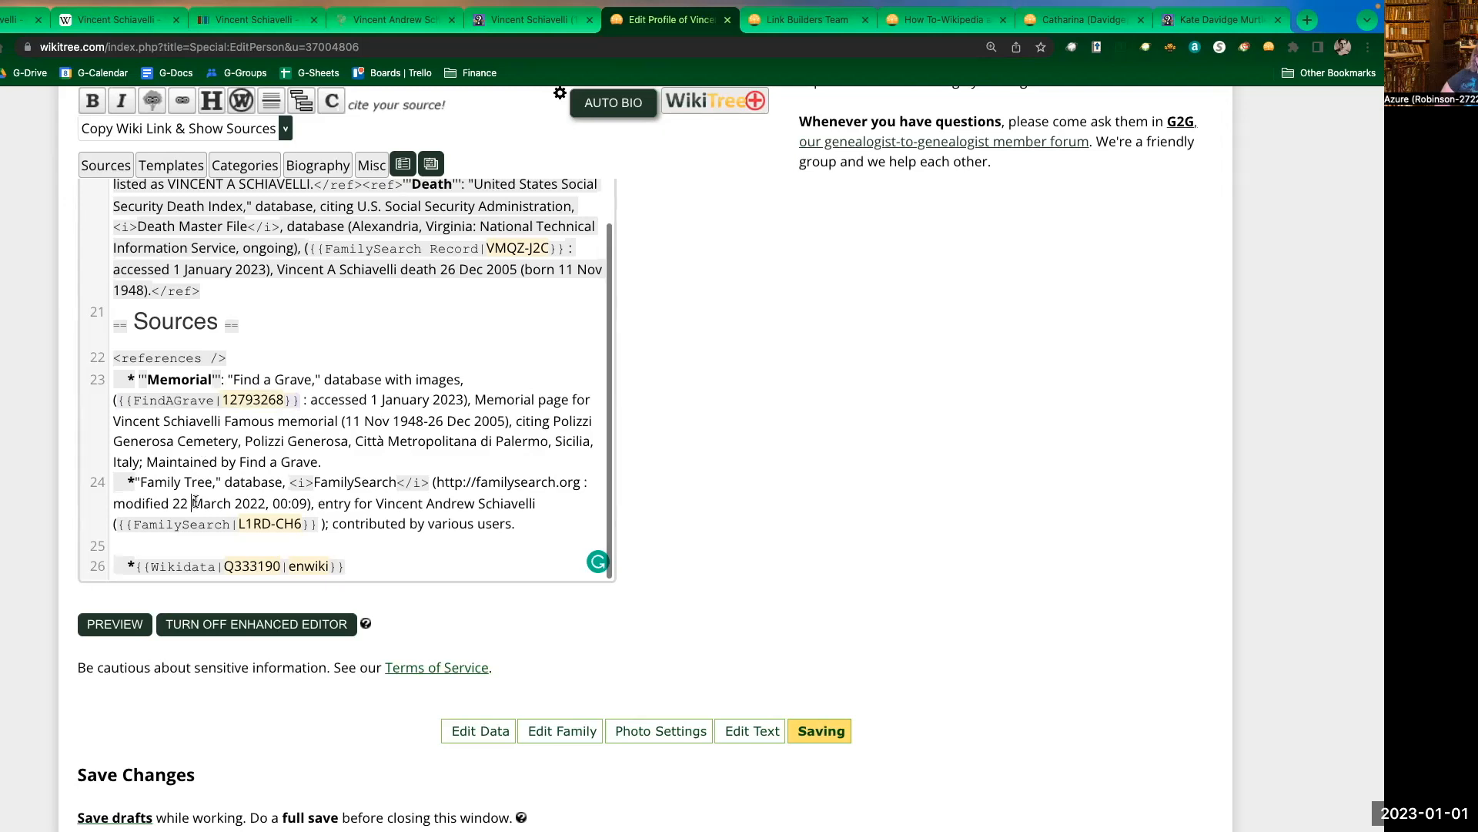
click(118, 524)
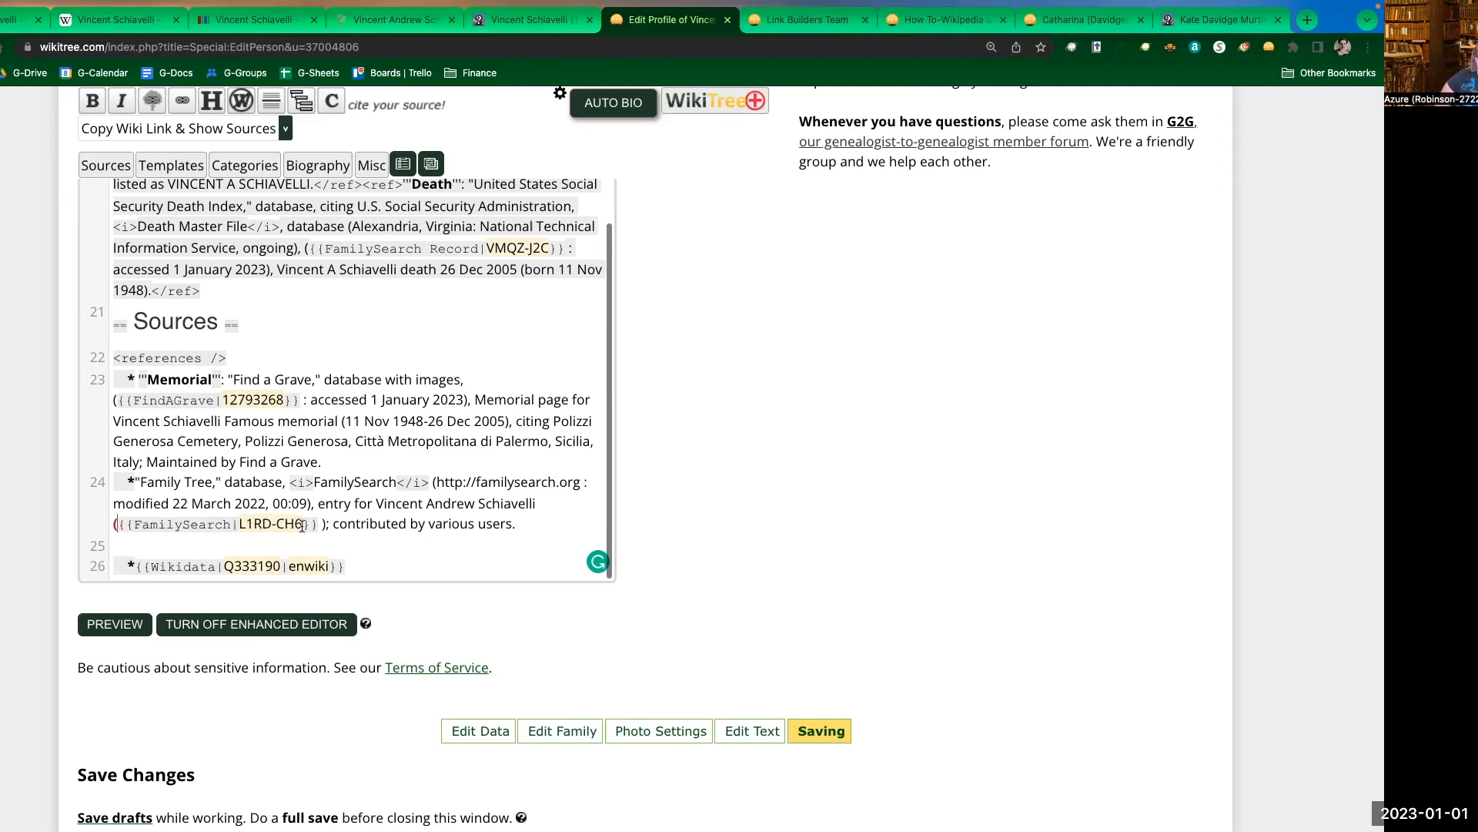
- Locate the IMDb reference in the biography text and examine its bracketed external link and displayed name identifier, then return to the profile
scroll(330, 360, up, 1)
scroll(330, 359, up, 5)
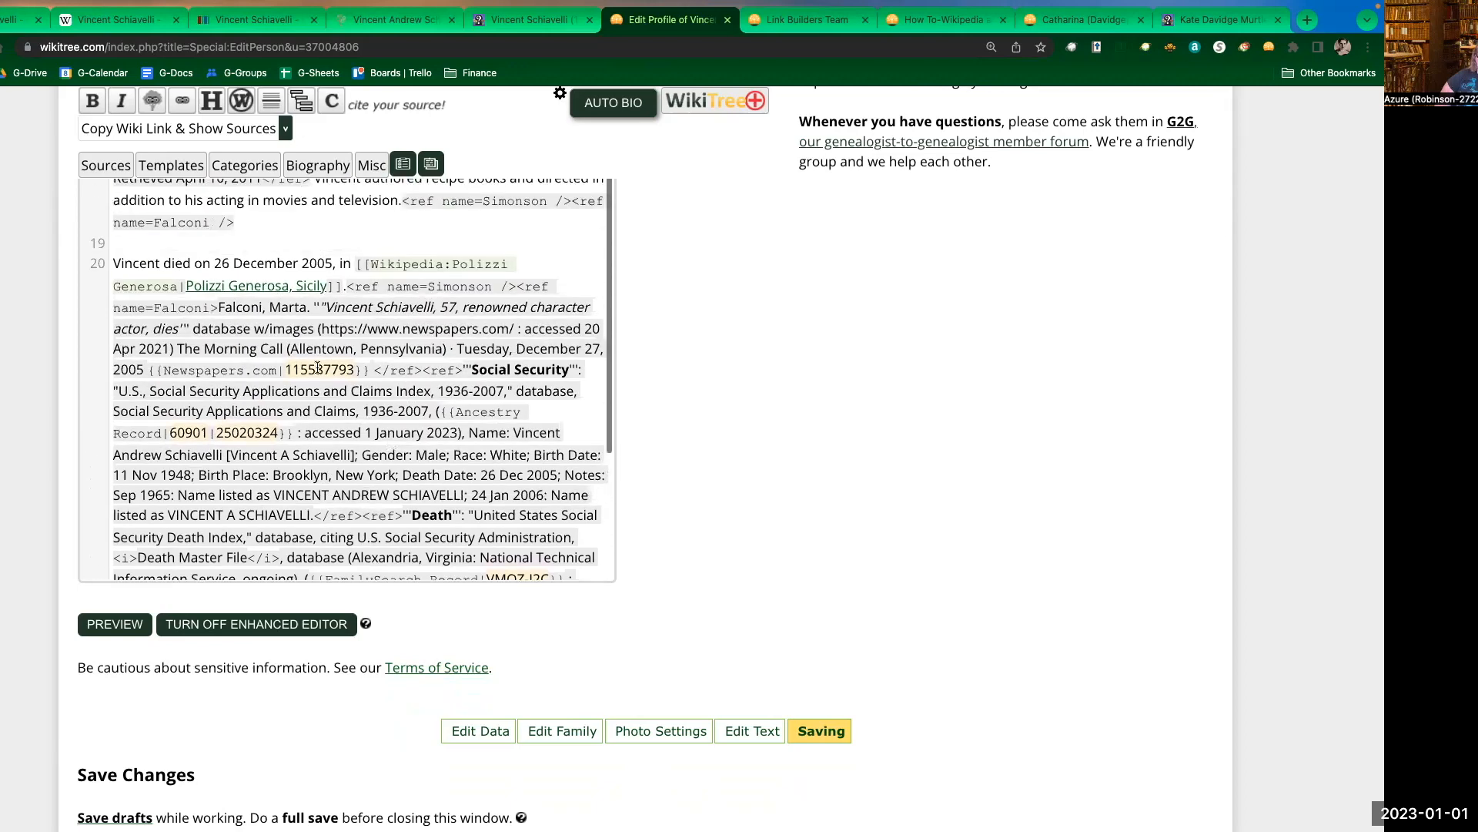
scroll(322, 370, up, 1)
scroll(325, 371, up, 5)
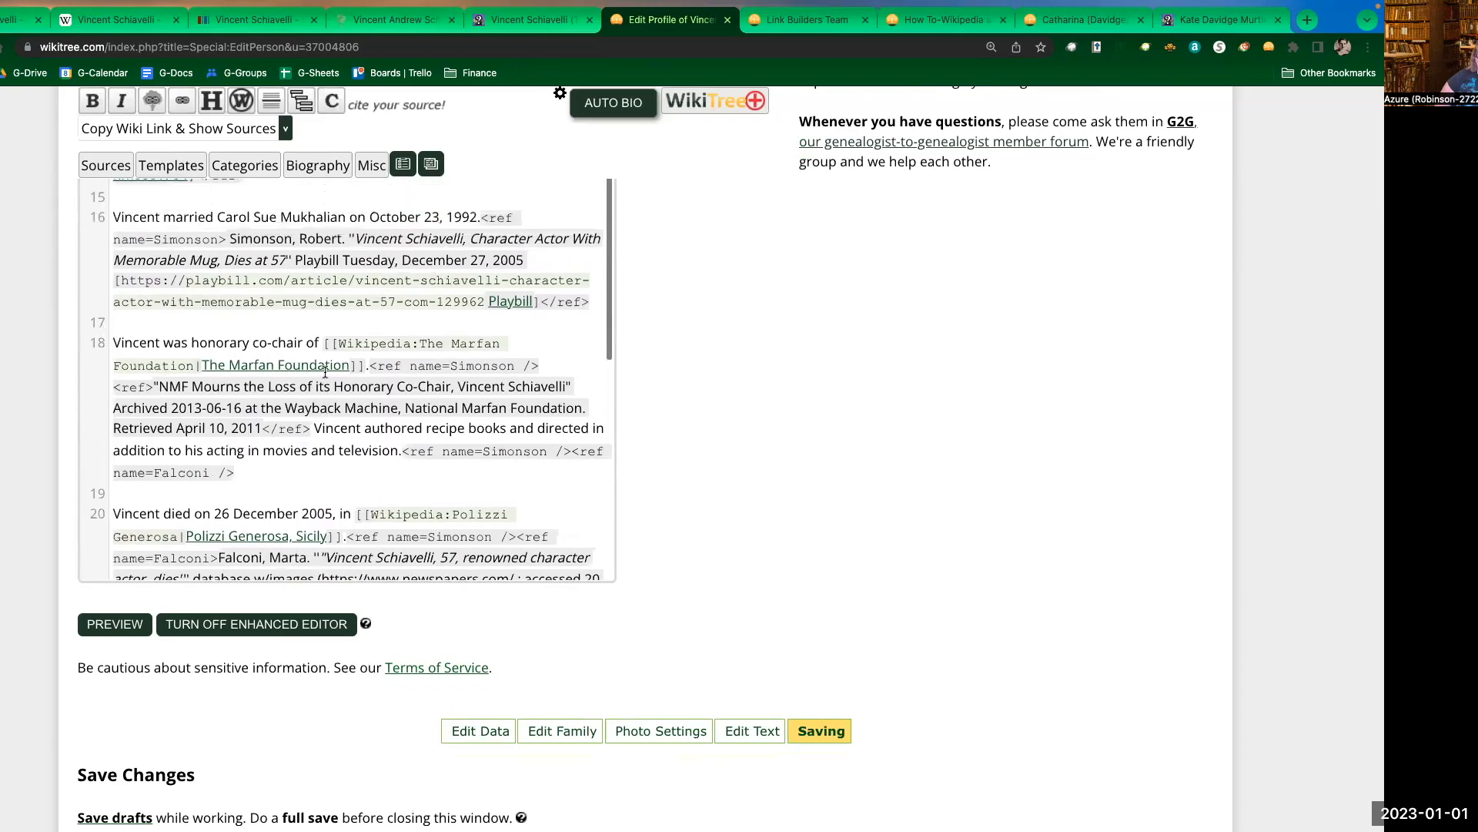
scroll(325, 371, up, 1)
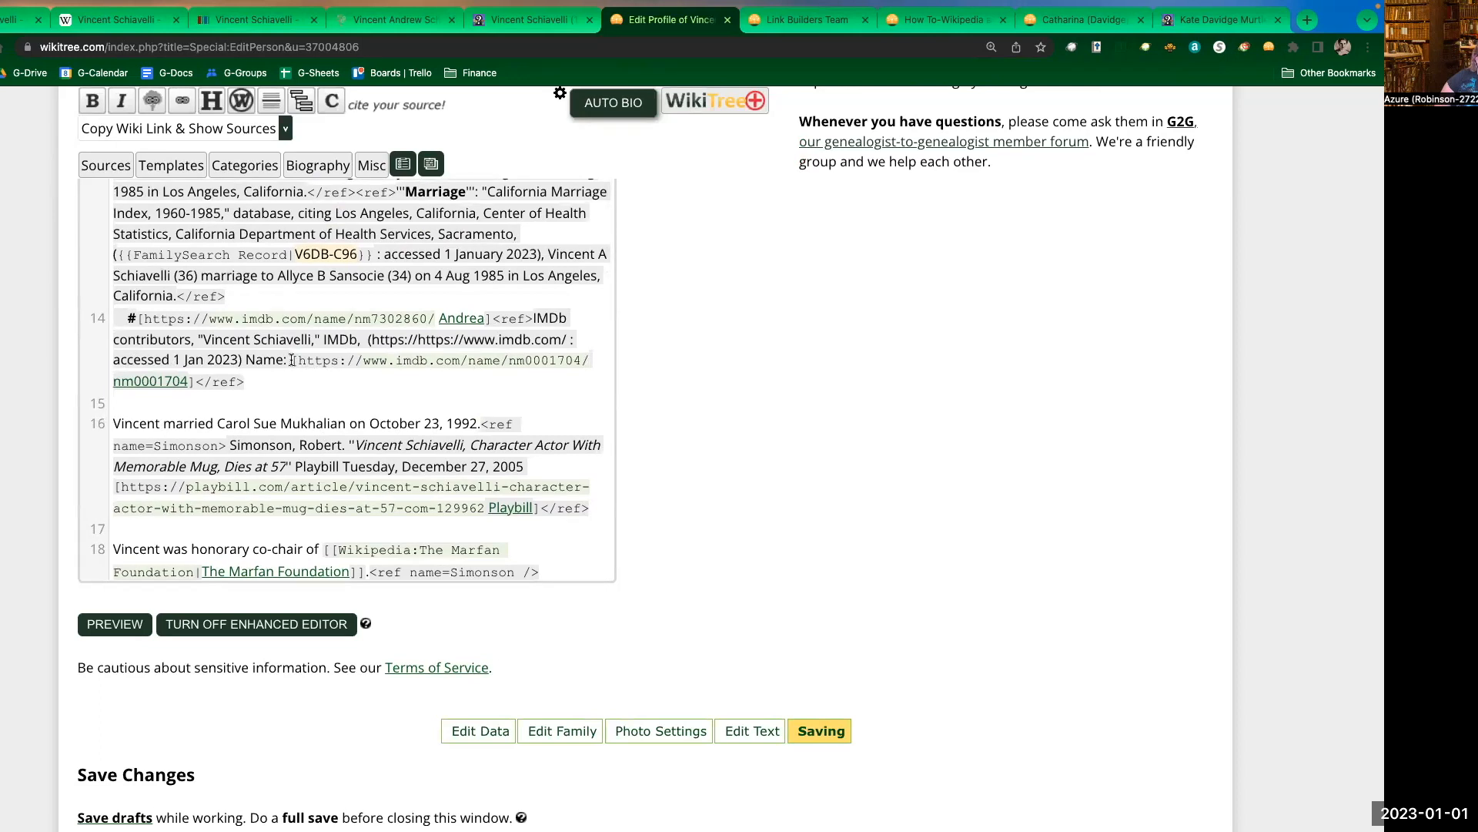
drag(294, 363, 436, 360)
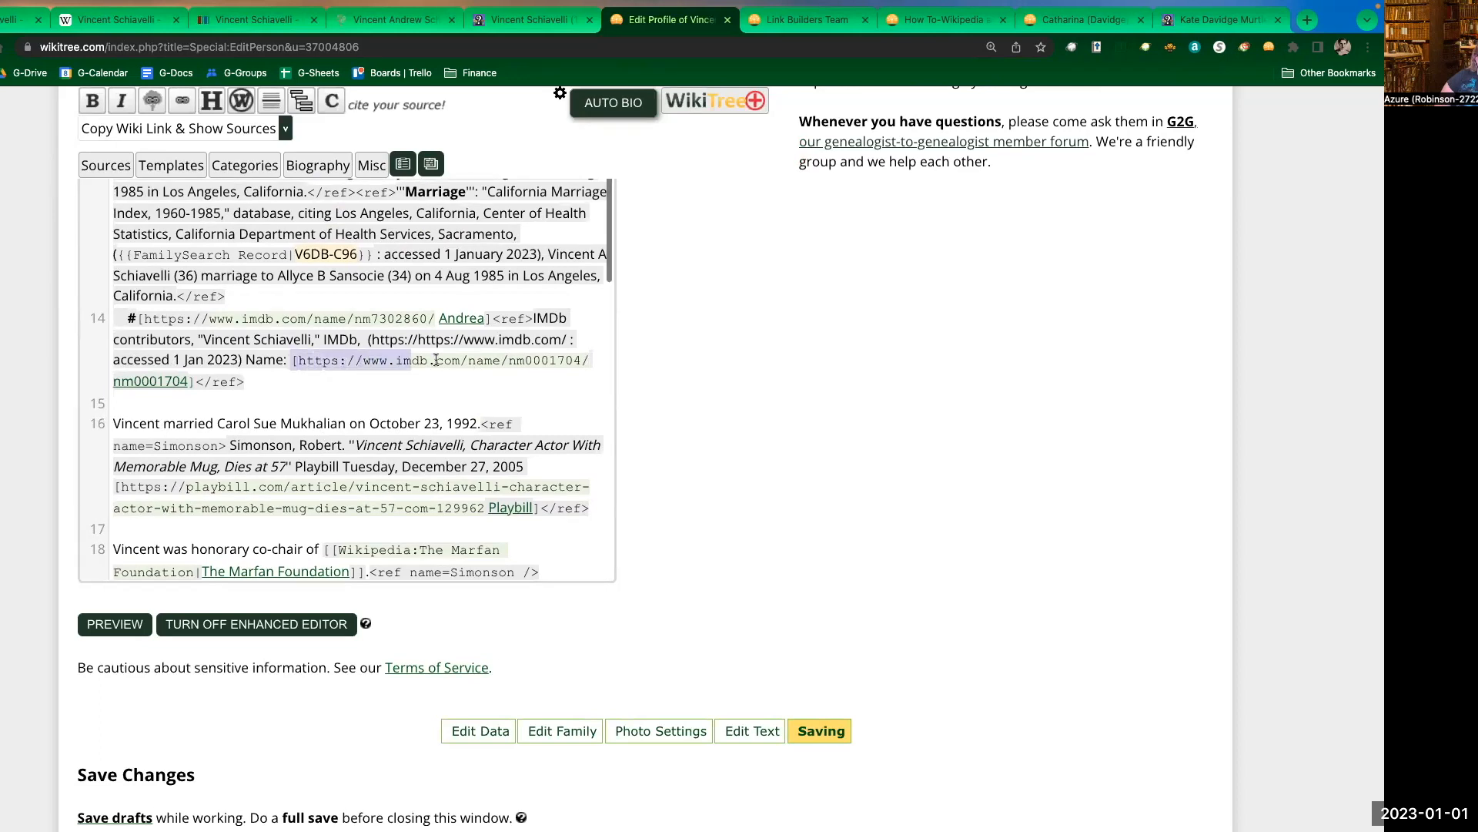
click(293, 360)
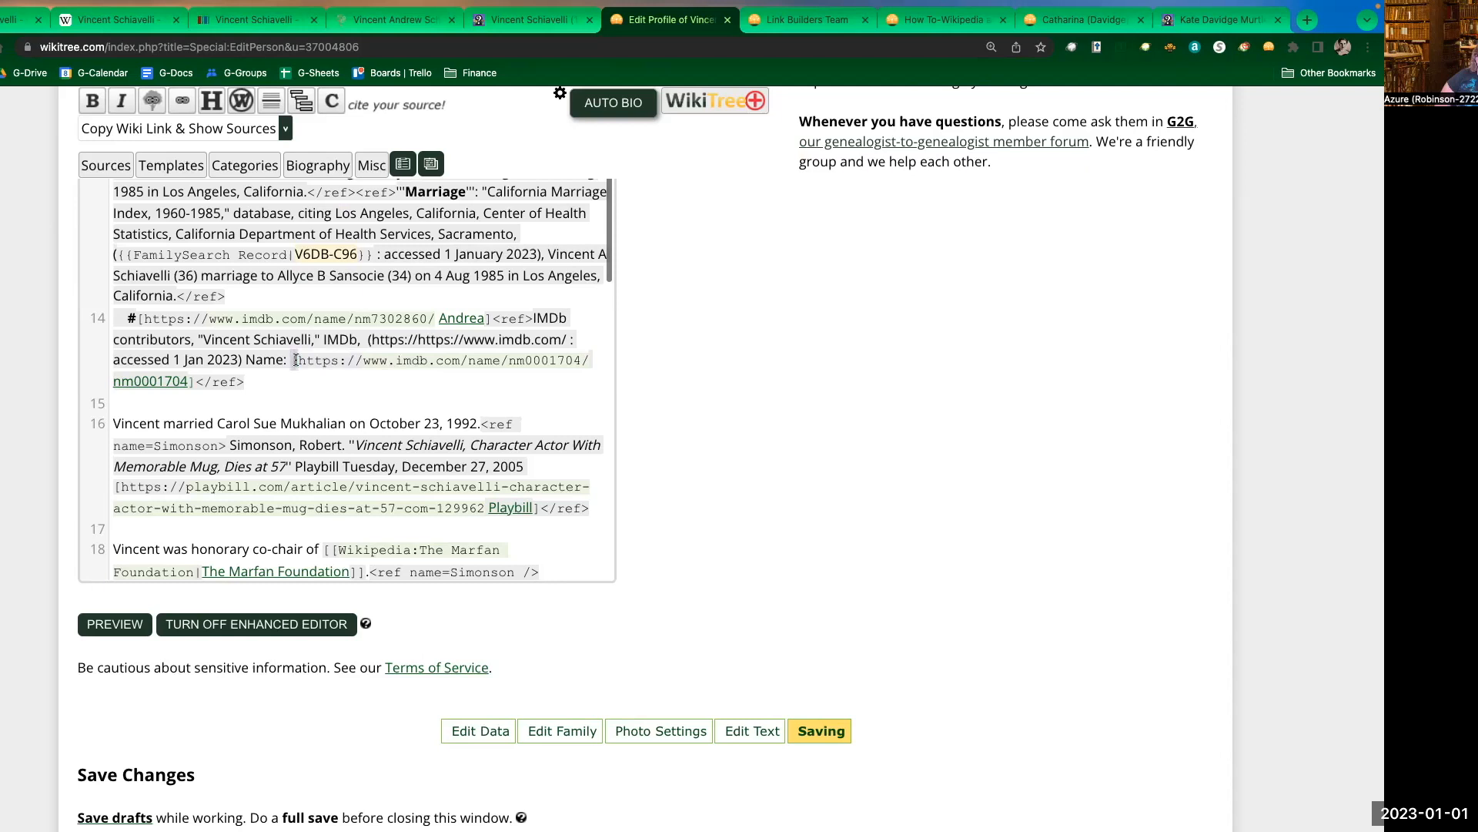
double_click(148, 382)
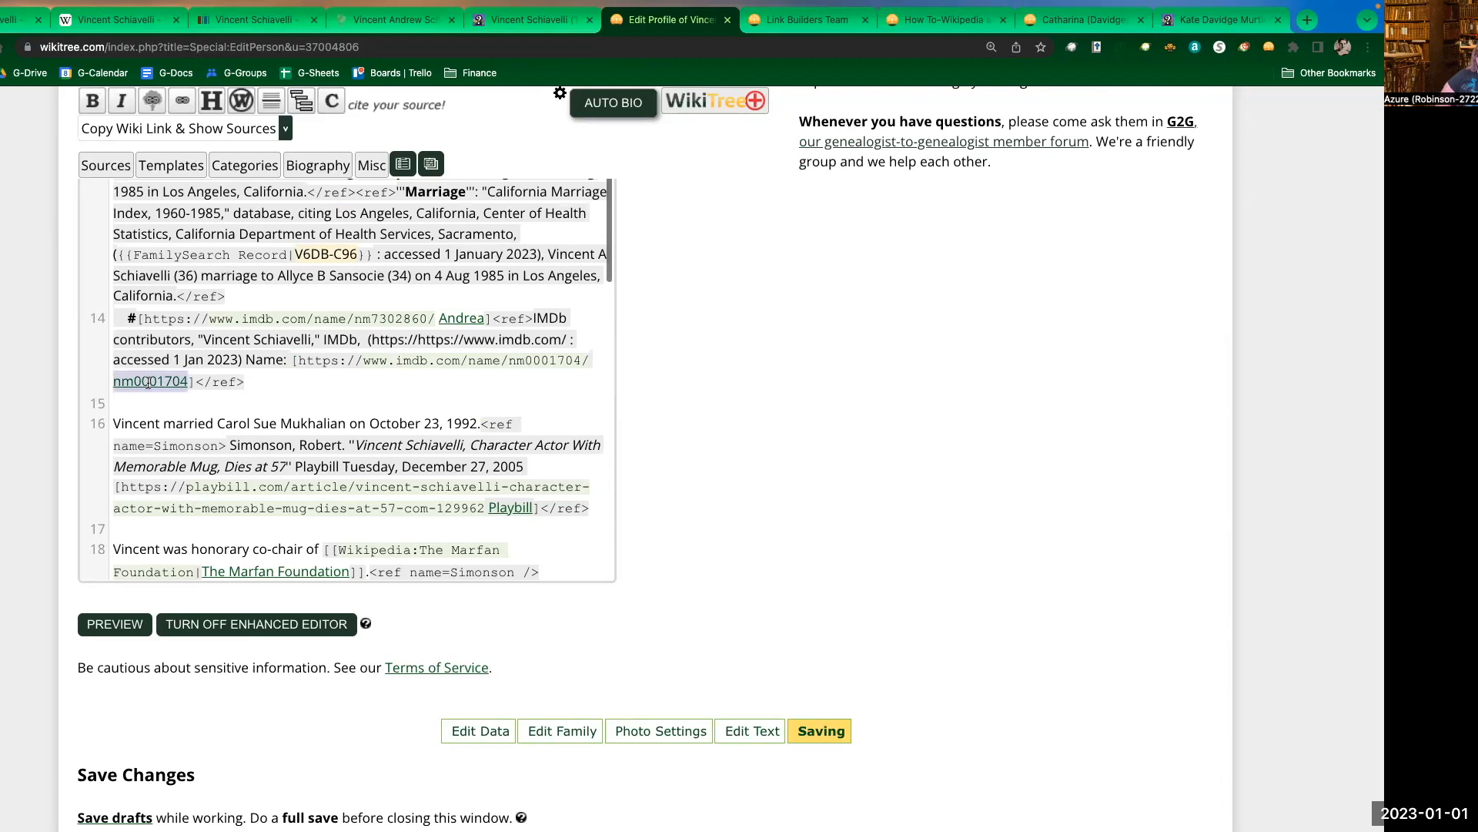
click(189, 382)
scroll(431, 345, up, 2)
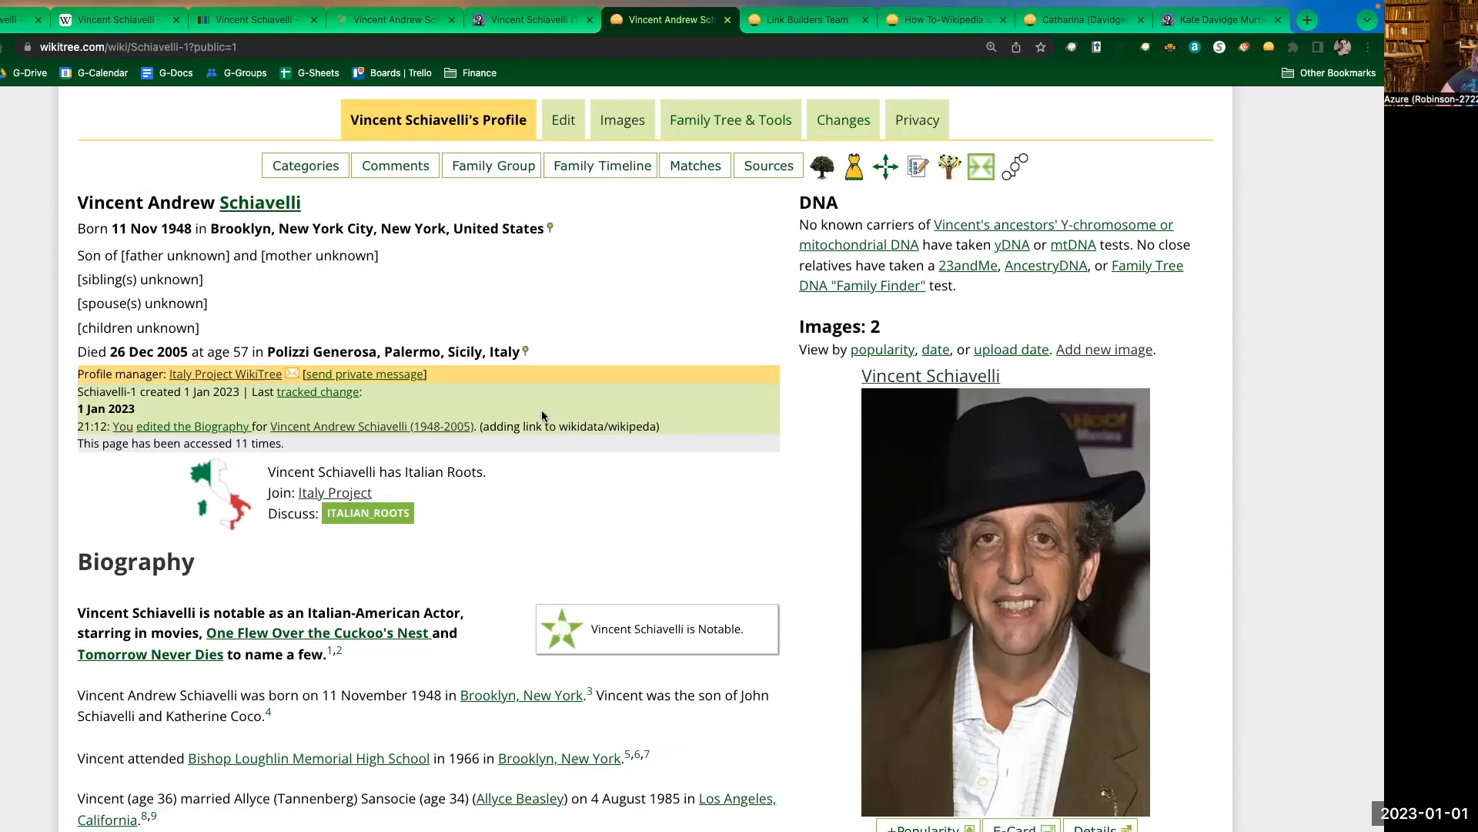
- Reopen the profile editor and examine the double-bracket Wikipedia link for One Flew Over the Cuckoo's Nest in the biography's opening sentence
click(564, 123)
scroll(239, 494, down, 2)
scroll(238, 494, down, 10)
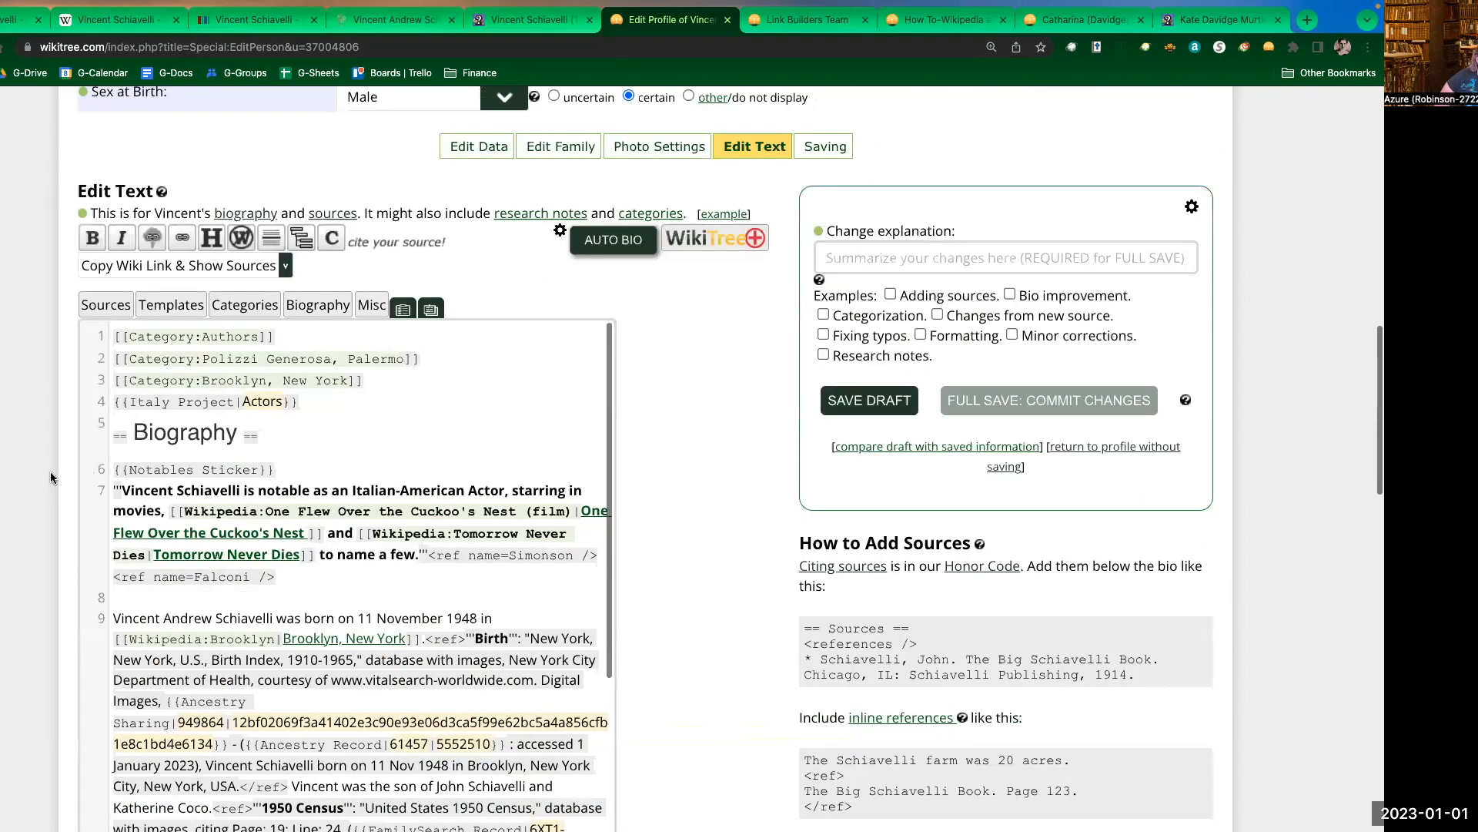
scroll(151, 501, down, 1)
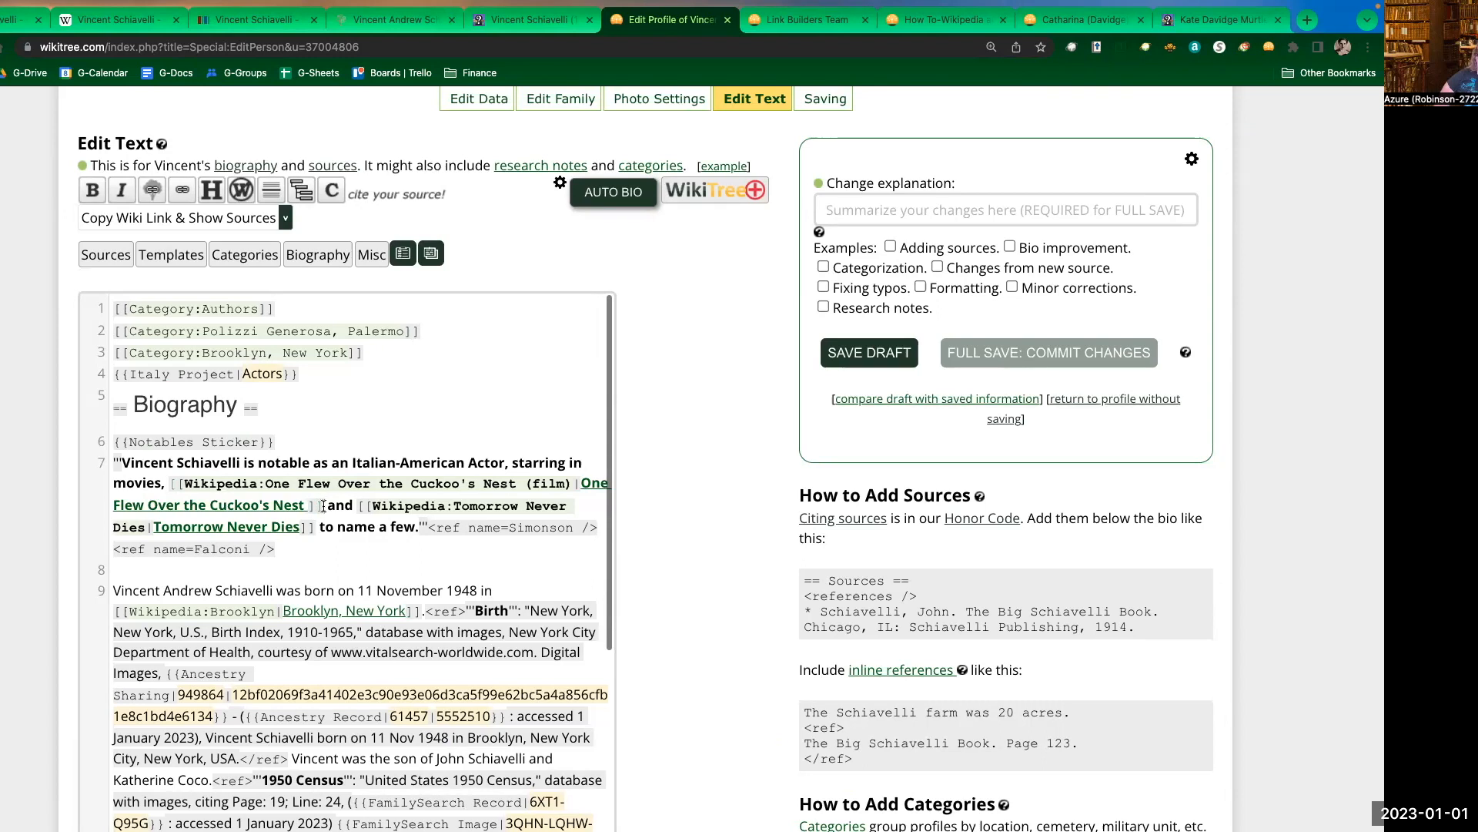
drag(323, 506, 168, 486)
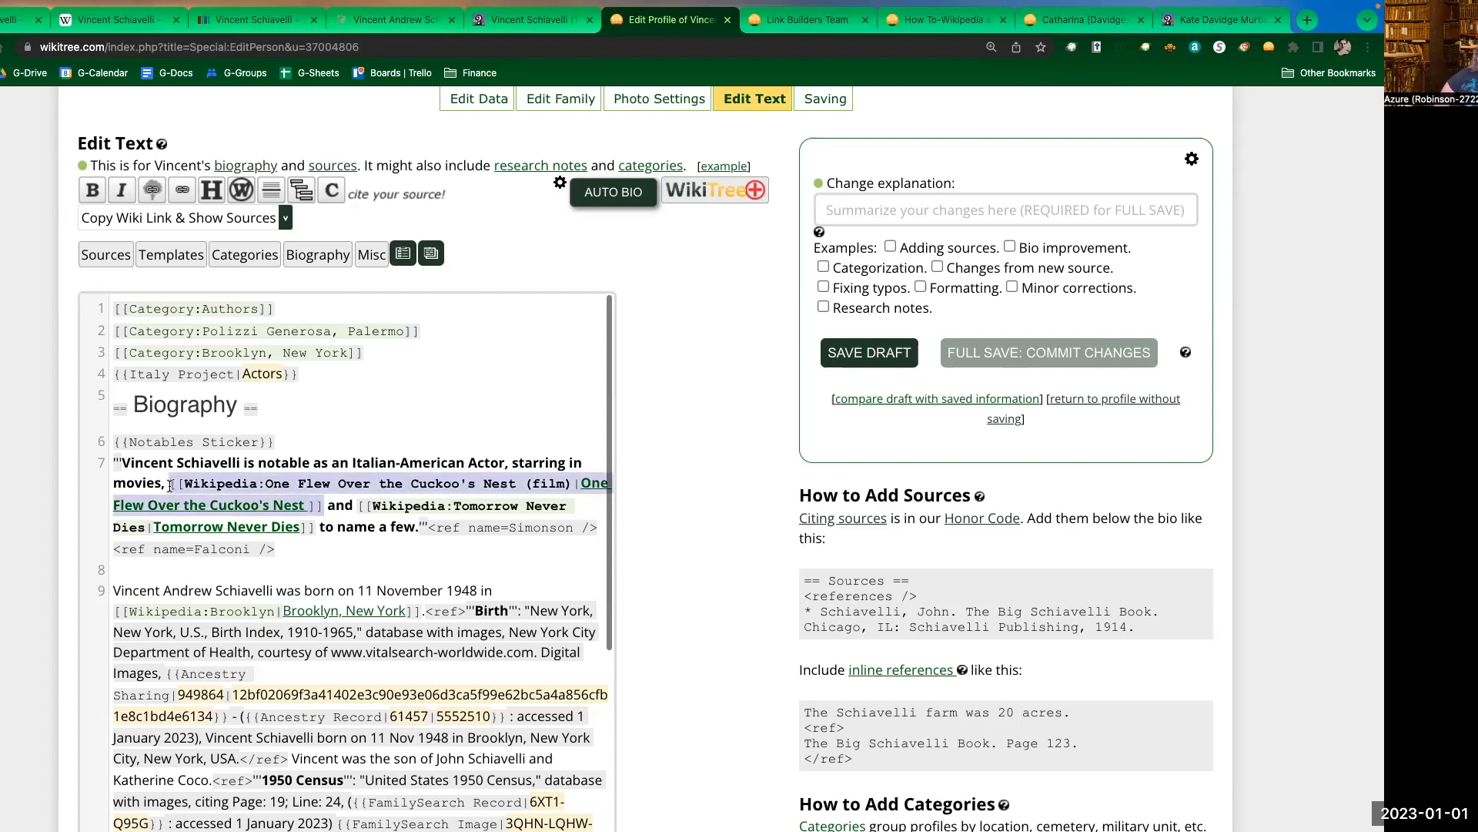
key(Home)
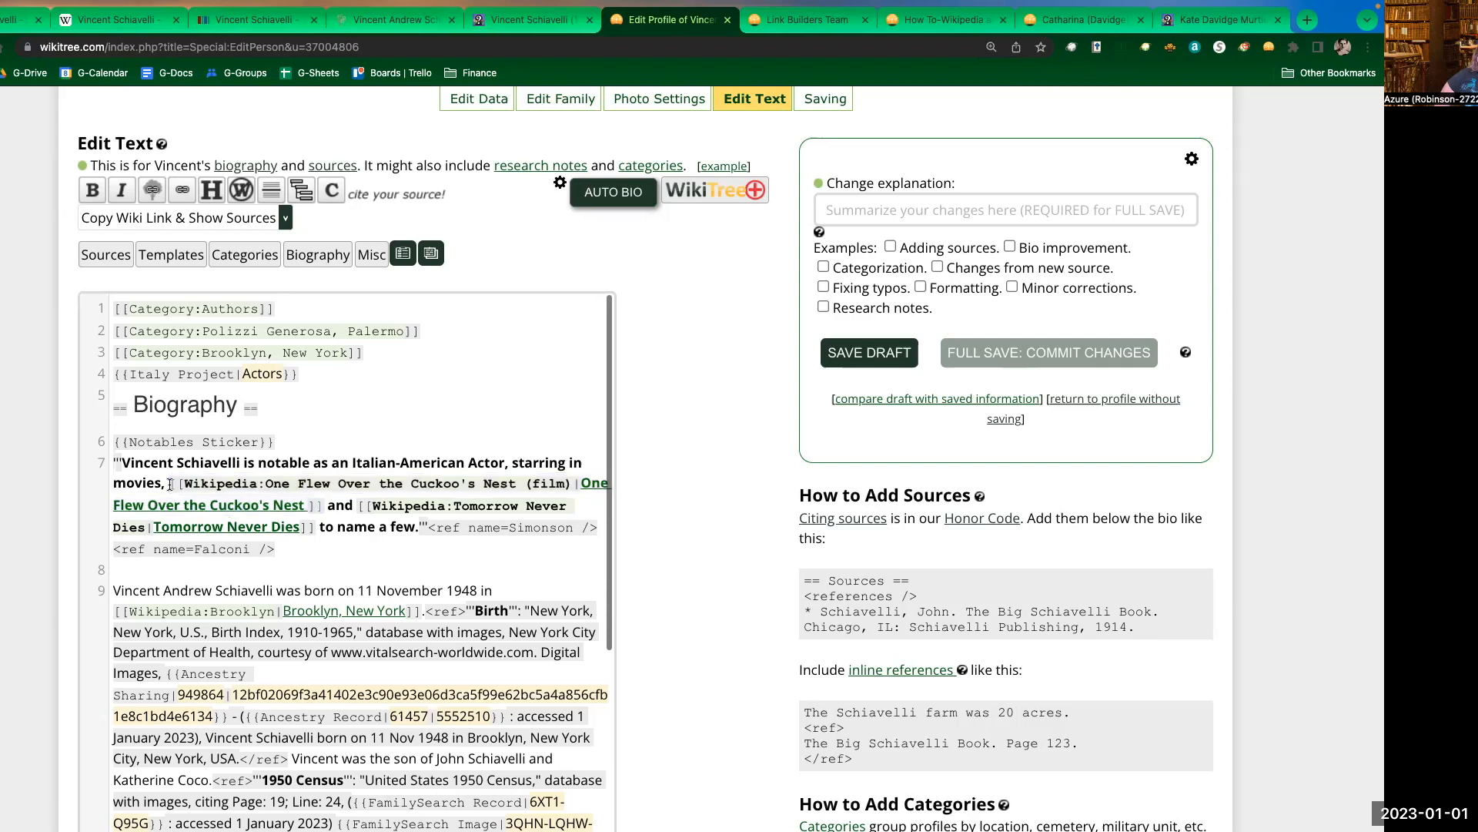
drag(170, 484, 175, 484)
click(185, 483)
click(309, 504)
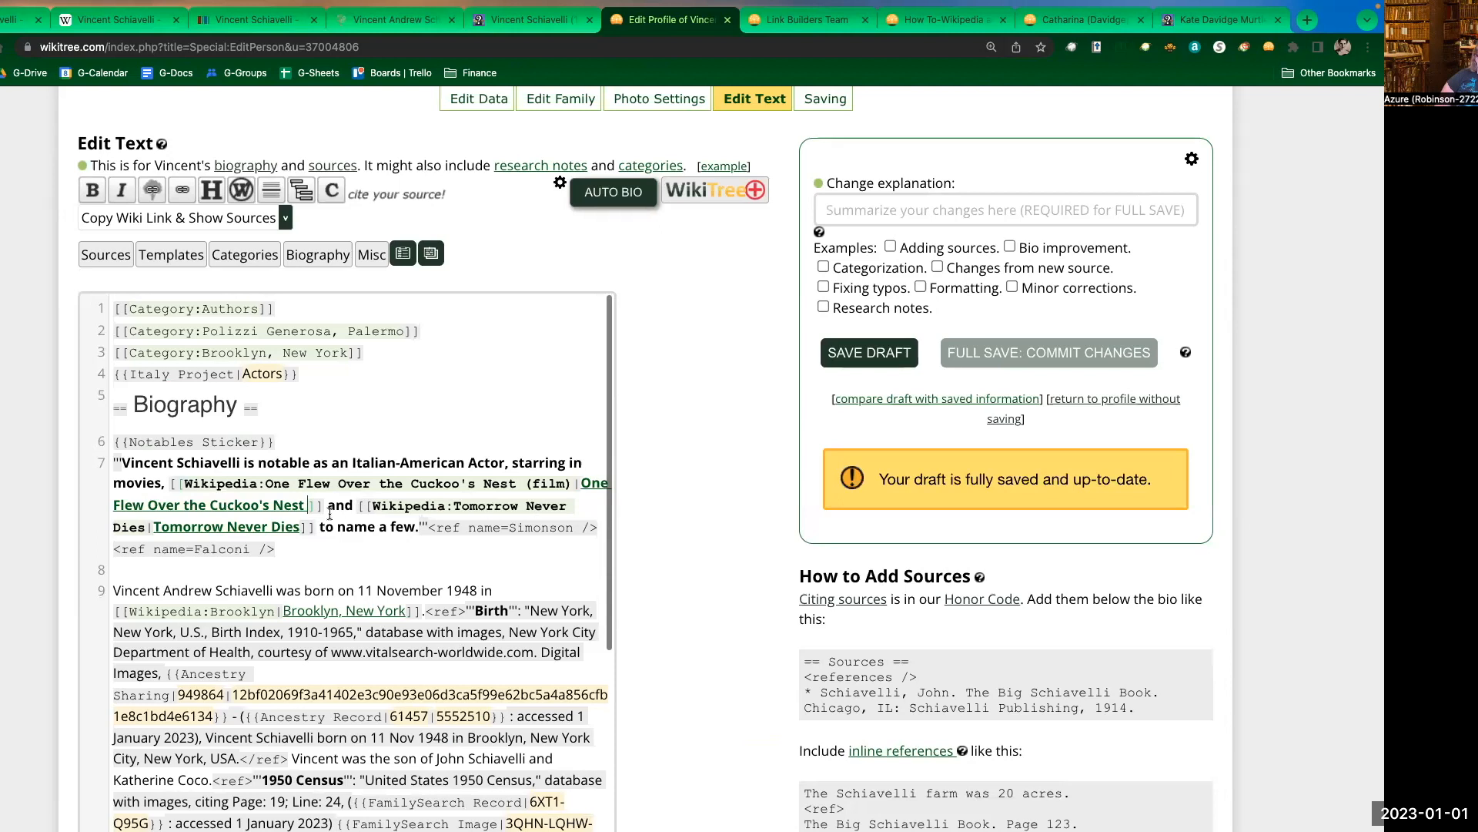
- Examine the "Wikipedia:" prefix of the Tomorrow Never Dies link in the biography text and return to the profile without editing
scroll(405, 552, down, 1)
scroll(405, 552, down, 3)
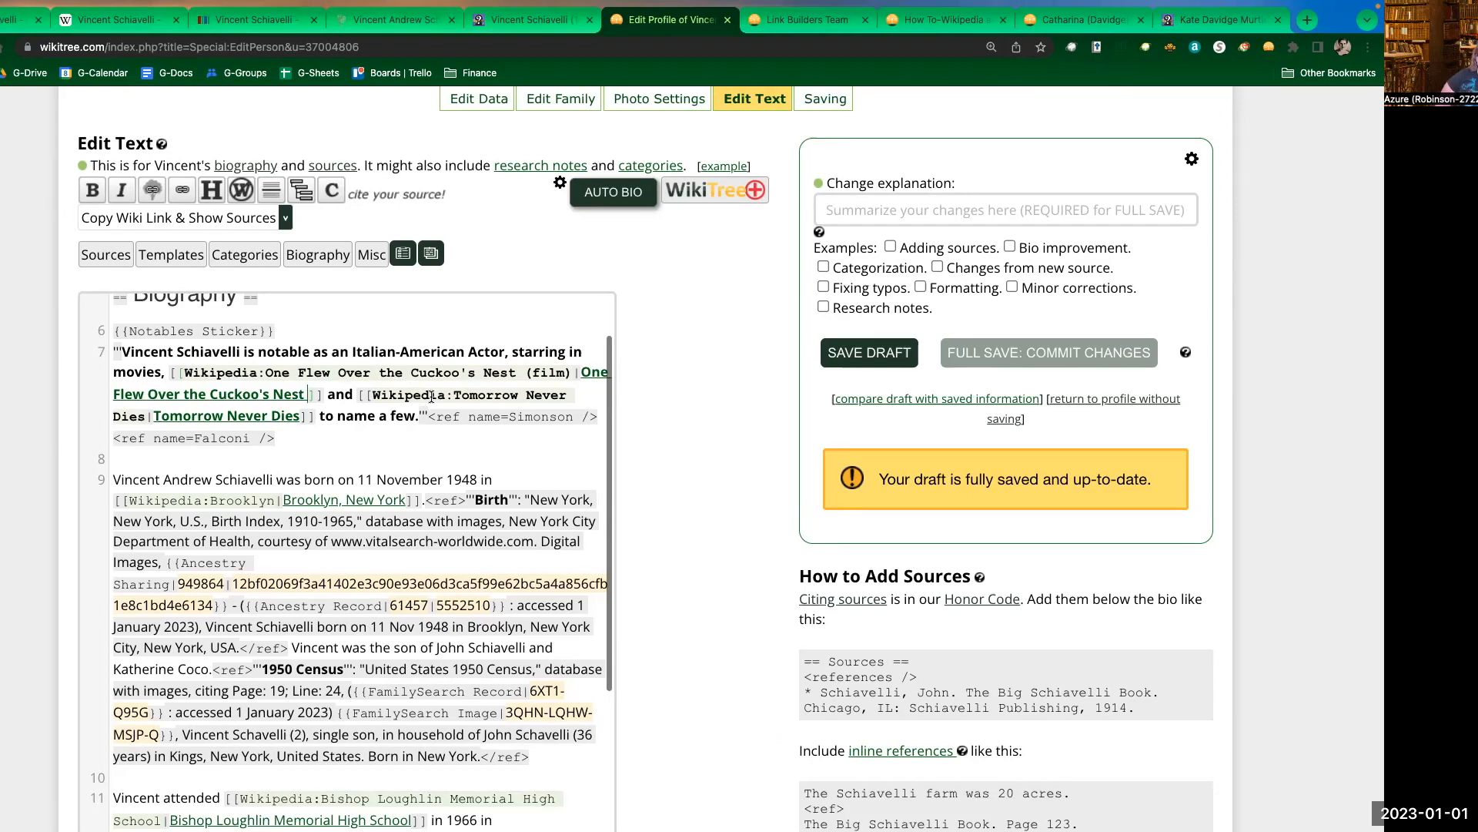
drag(454, 395, 374, 395)
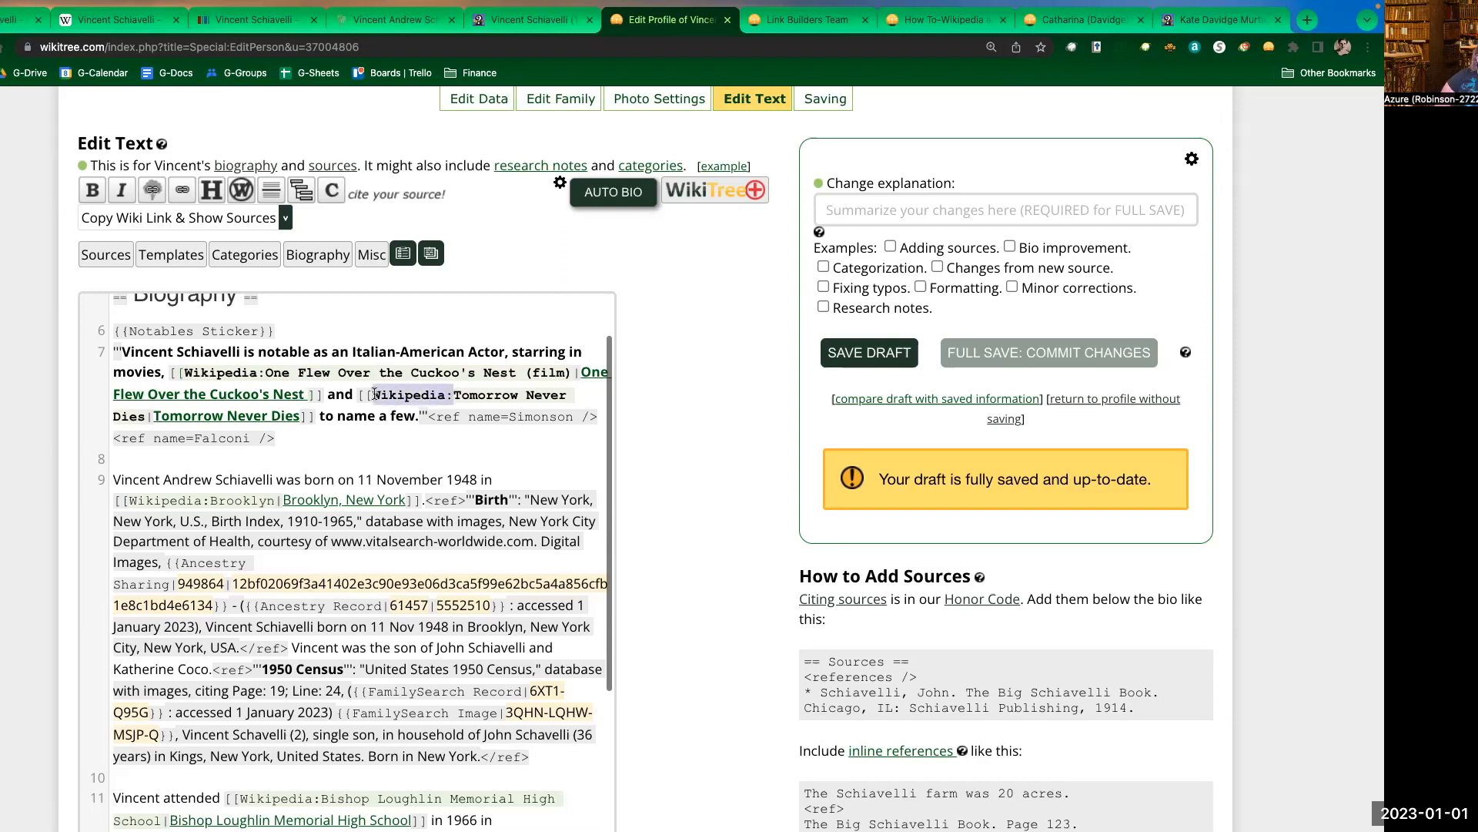
click(449, 395)
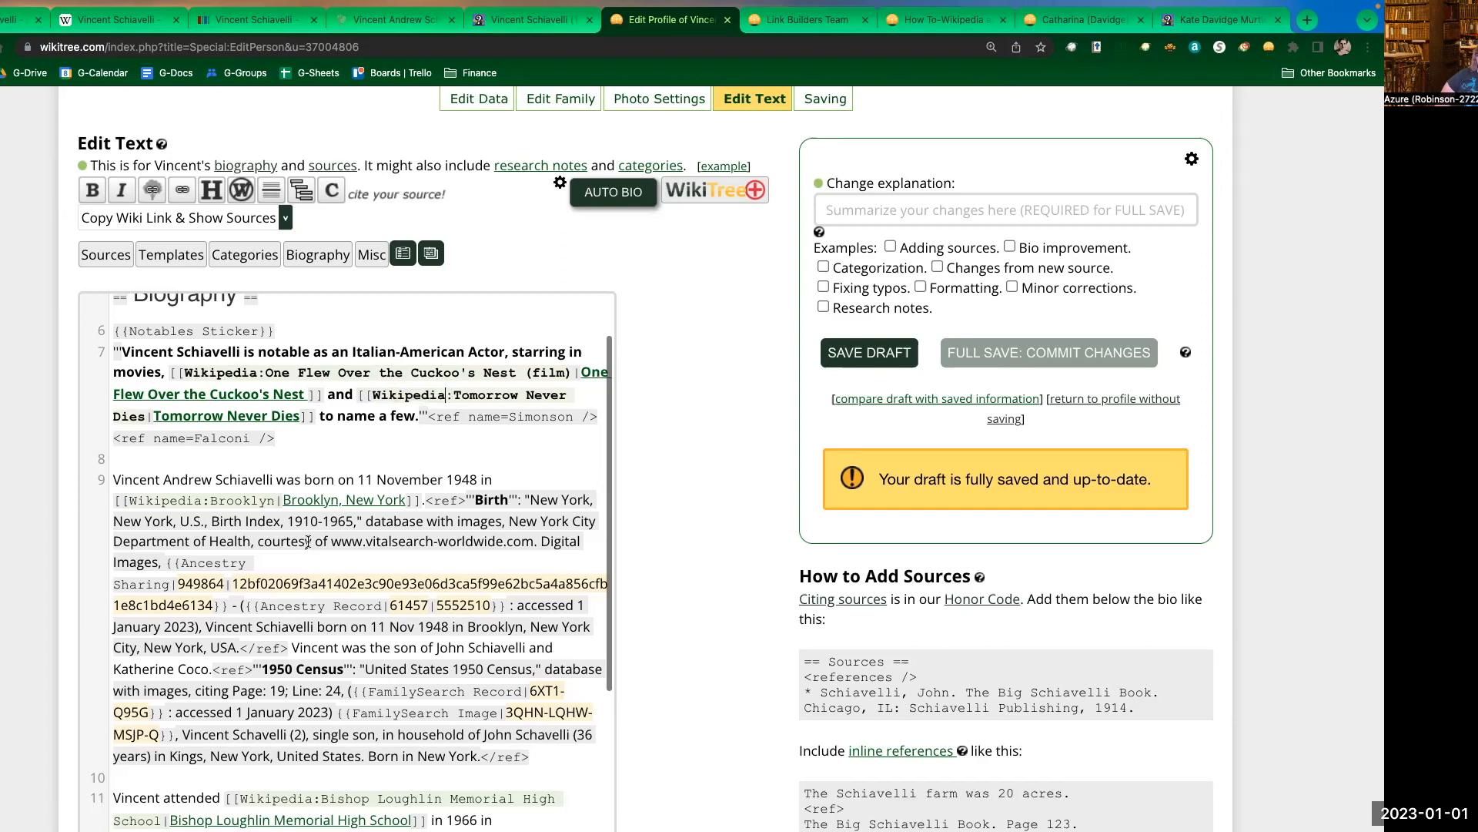
scroll(307, 541, down, 1)
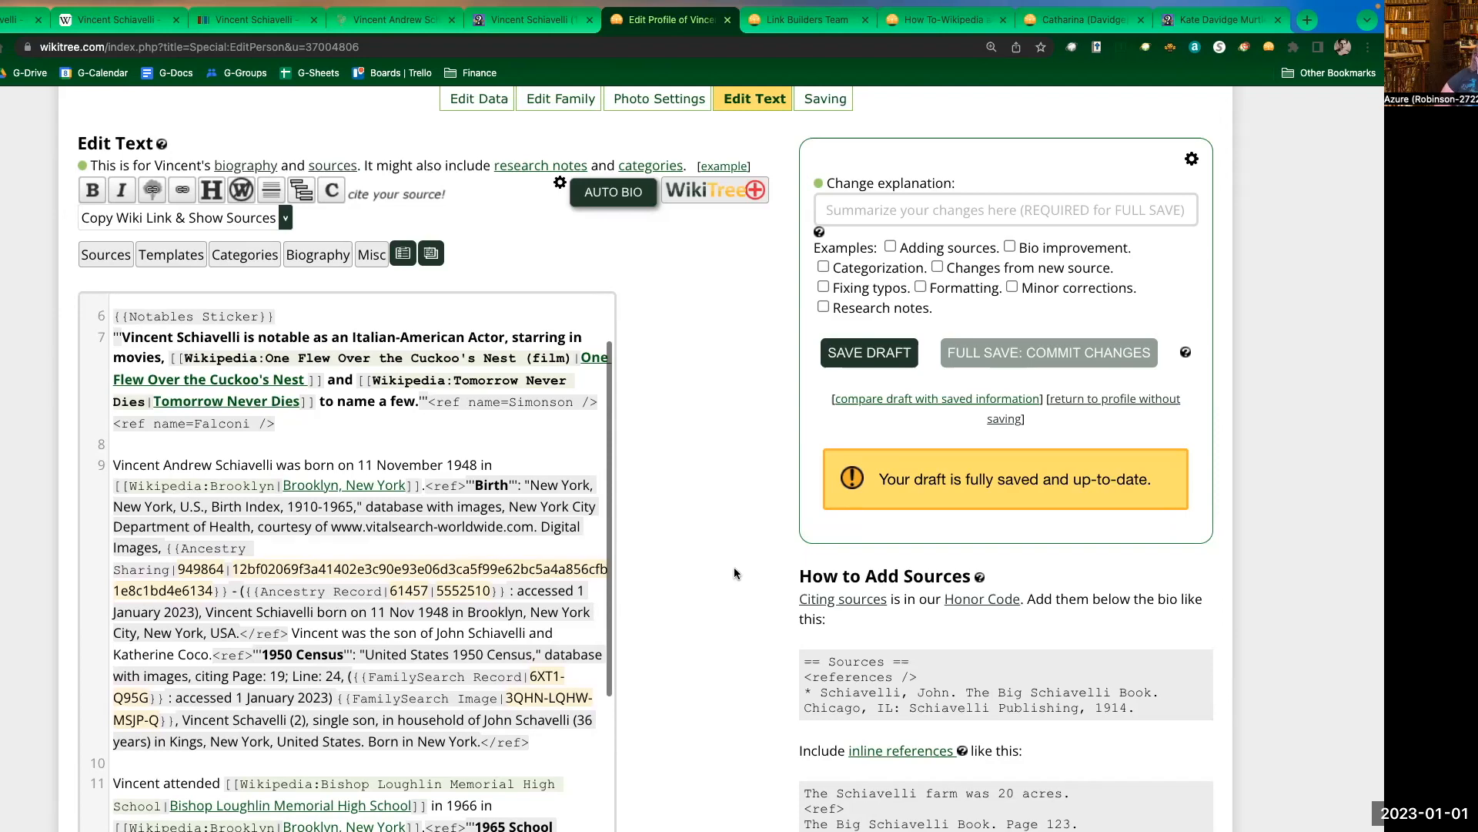
scroll(733, 570, up, 2)
key(super+[)
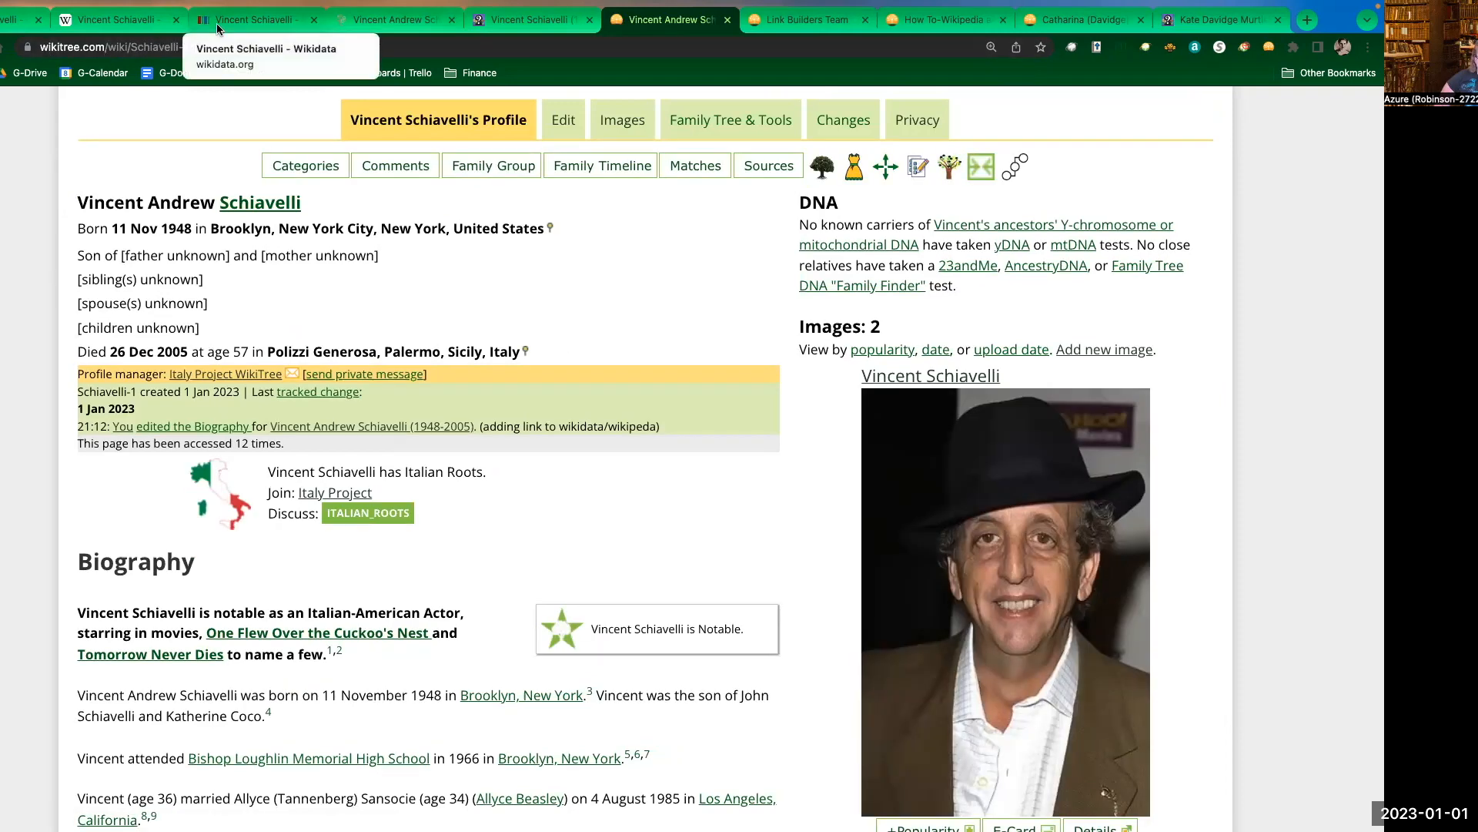
- Switch to Vincent Schiavelli's Wikidata item and start a new statement with the property WikiTree person ID
click(217, 26)
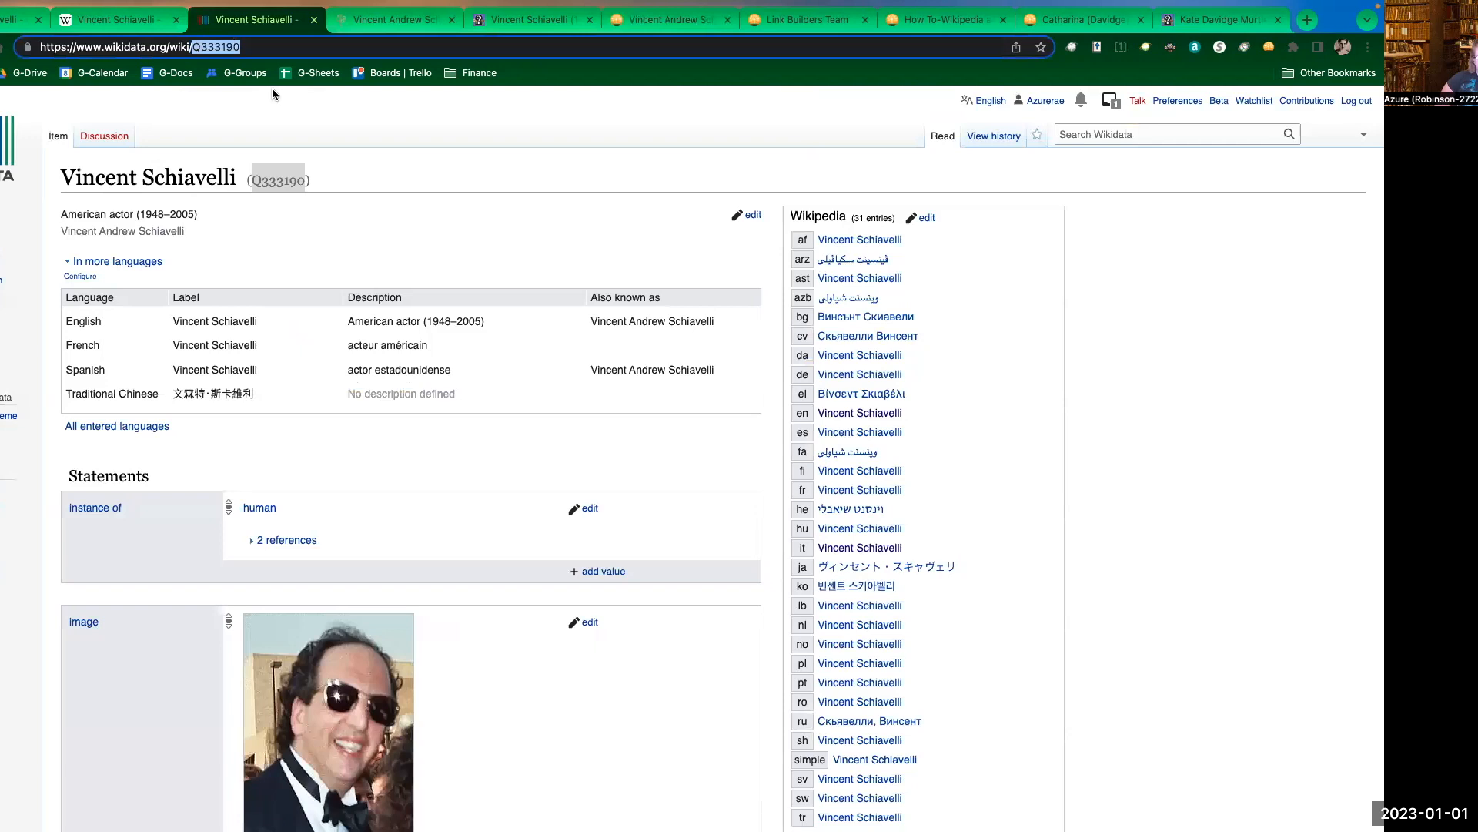
scroll(515, 428, down, 1)
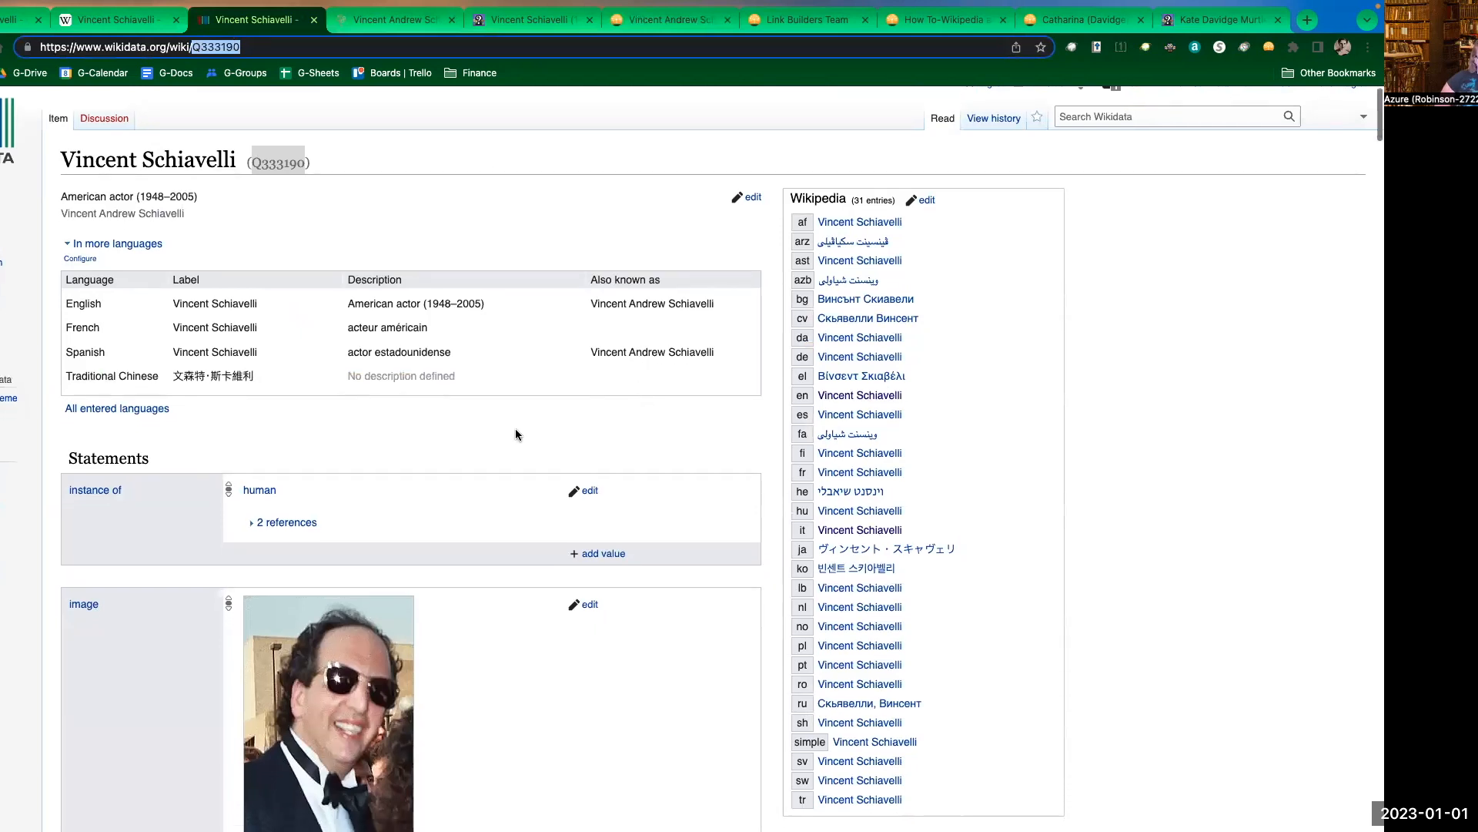
scroll(547, 450, down, 1)
scroll(547, 454, down, 10)
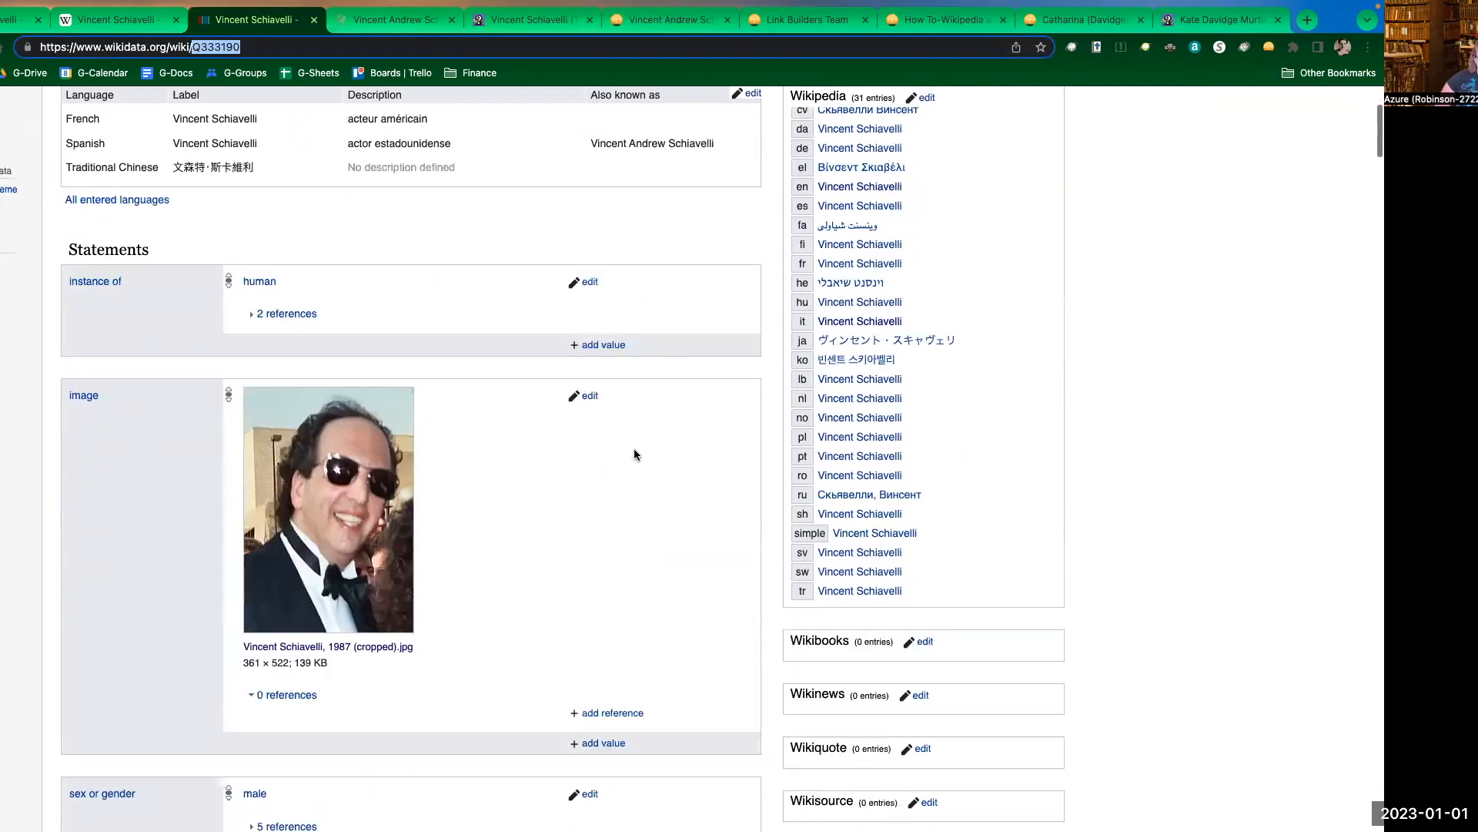
scroll(521, 401, down, 14)
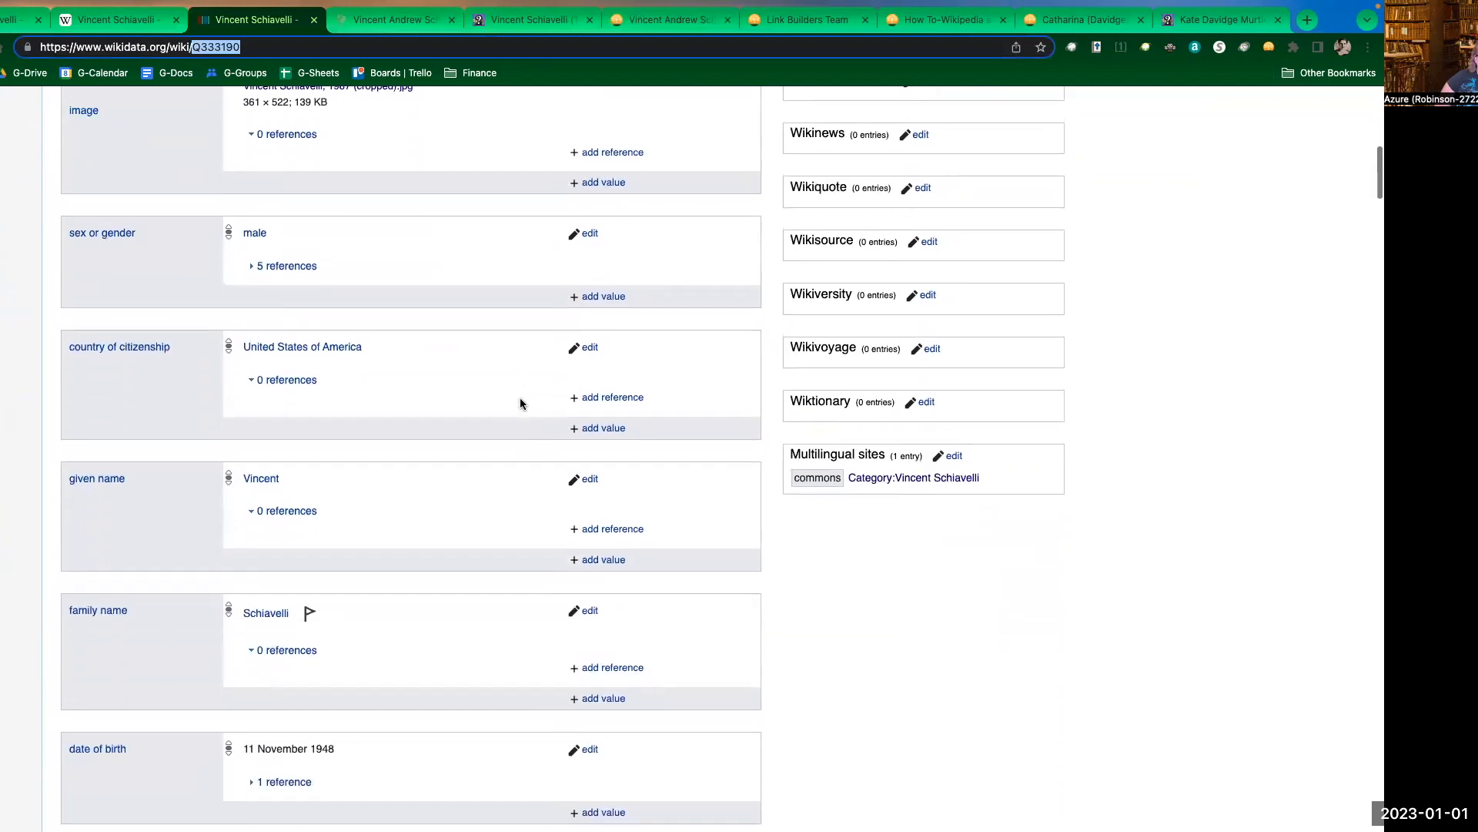
scroll(527, 406, down, 20)
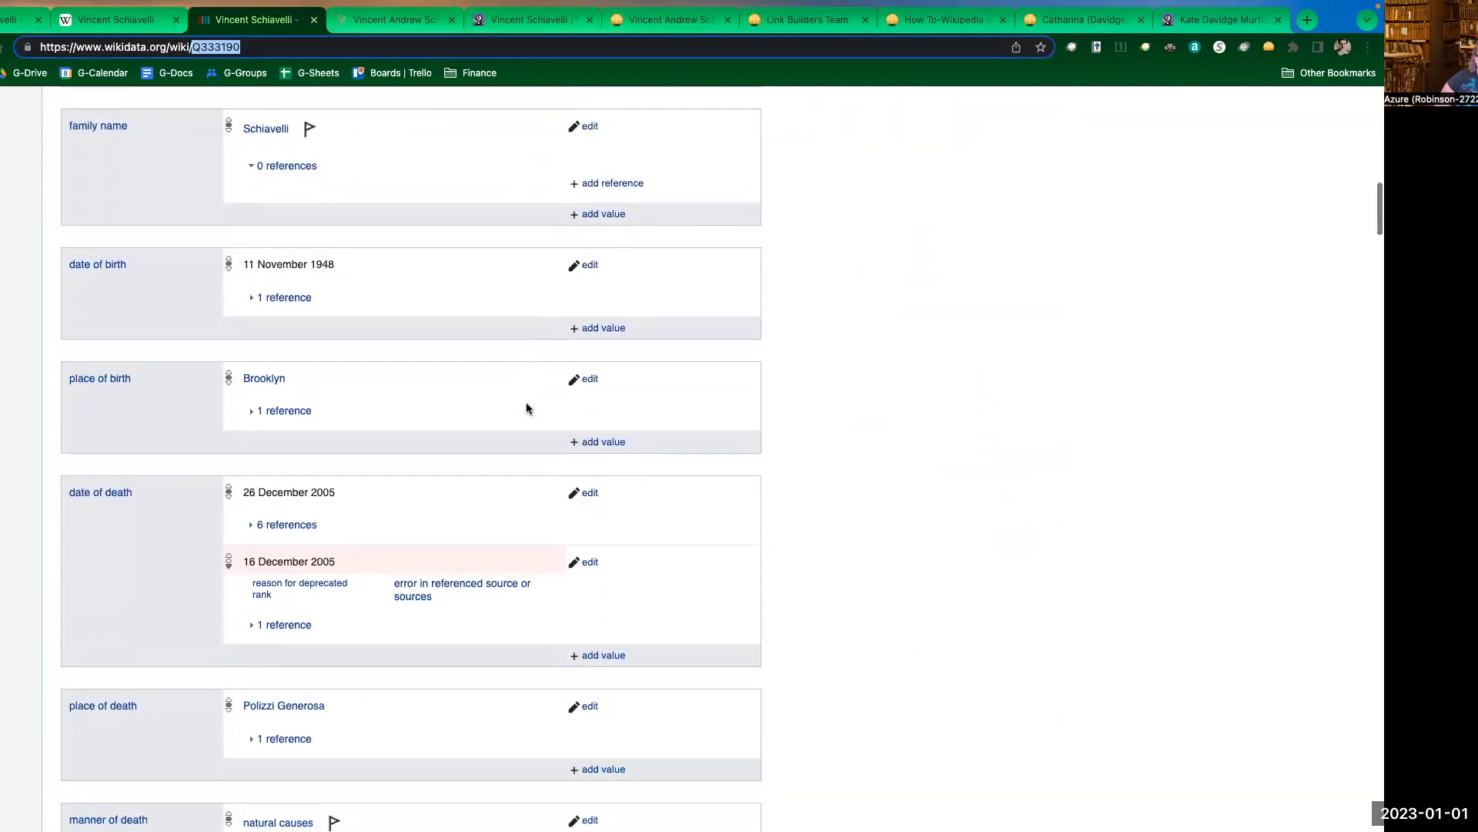
scroll(535, 410, down, 12)
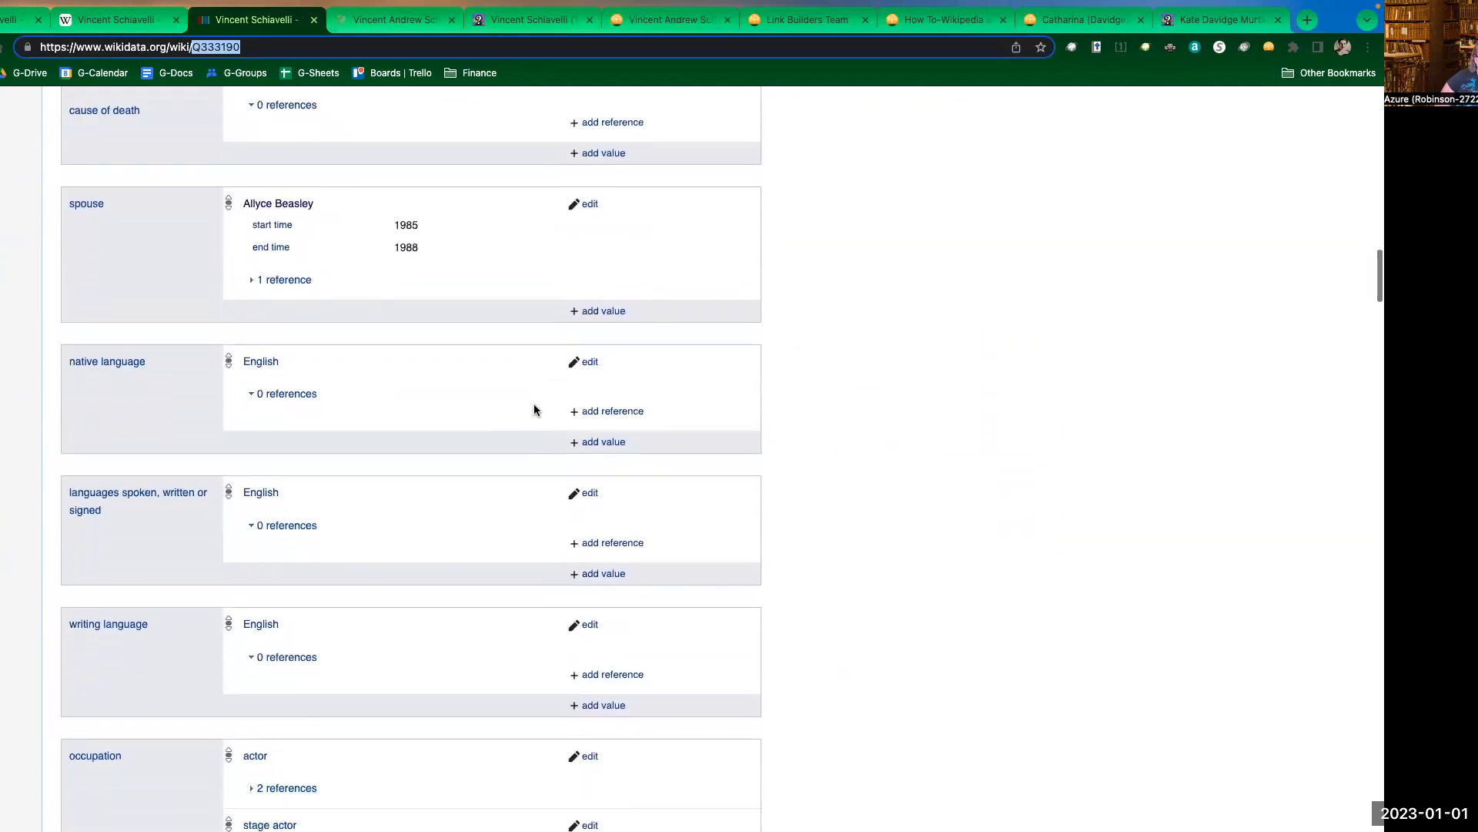
scroll(536, 409, down, 19)
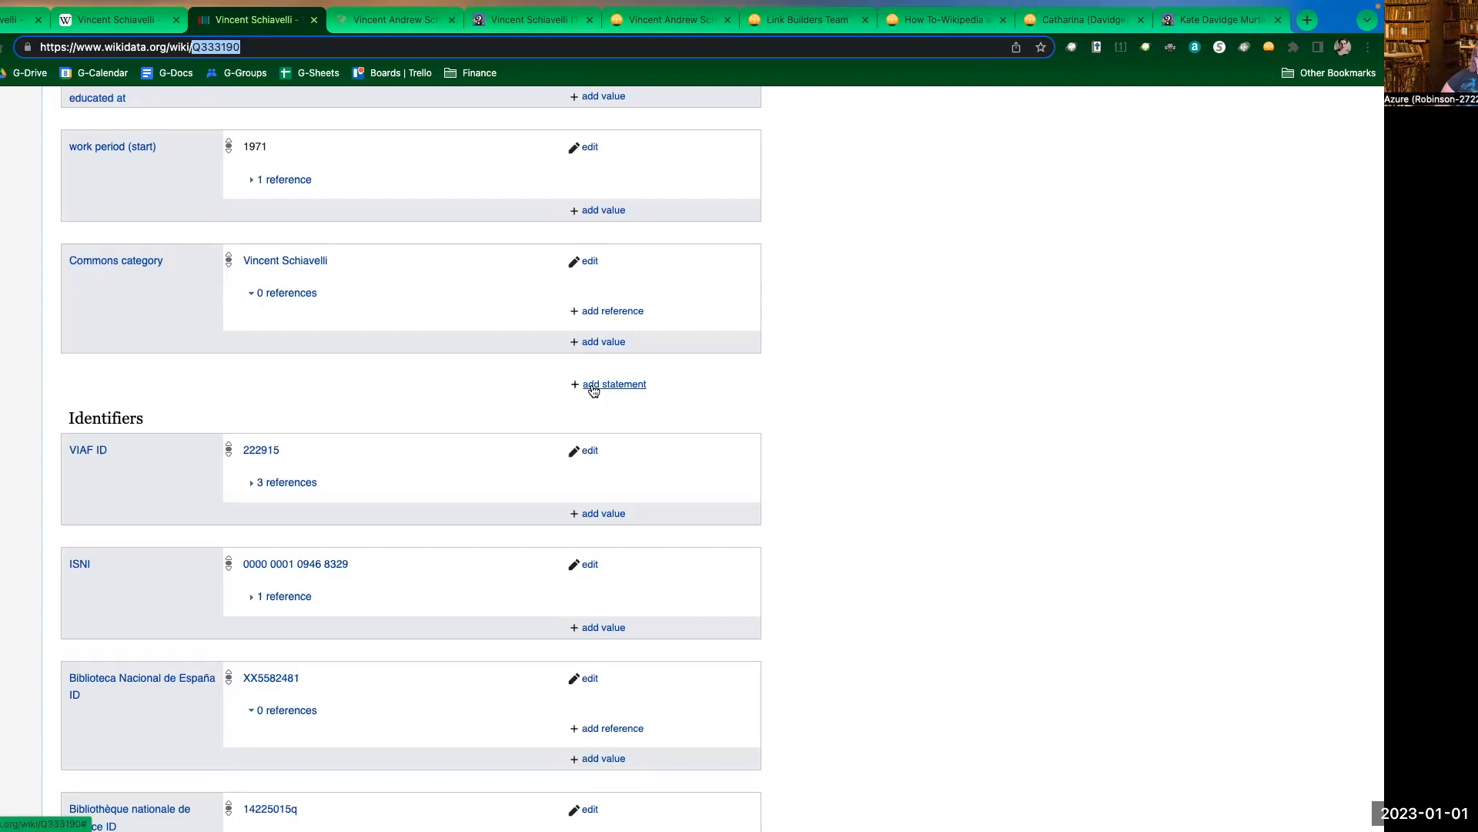
click(590, 385)
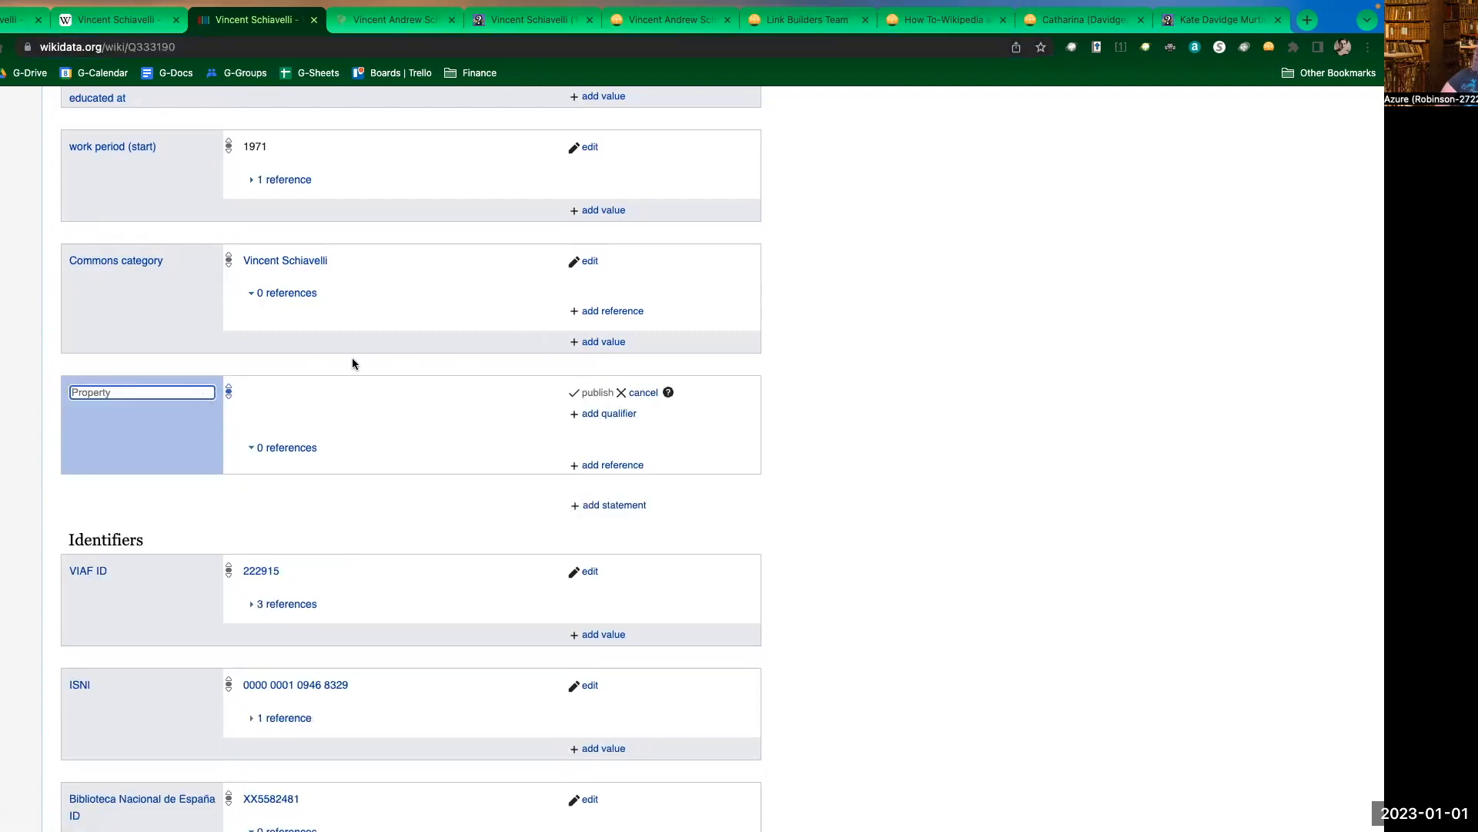
text(Wik)
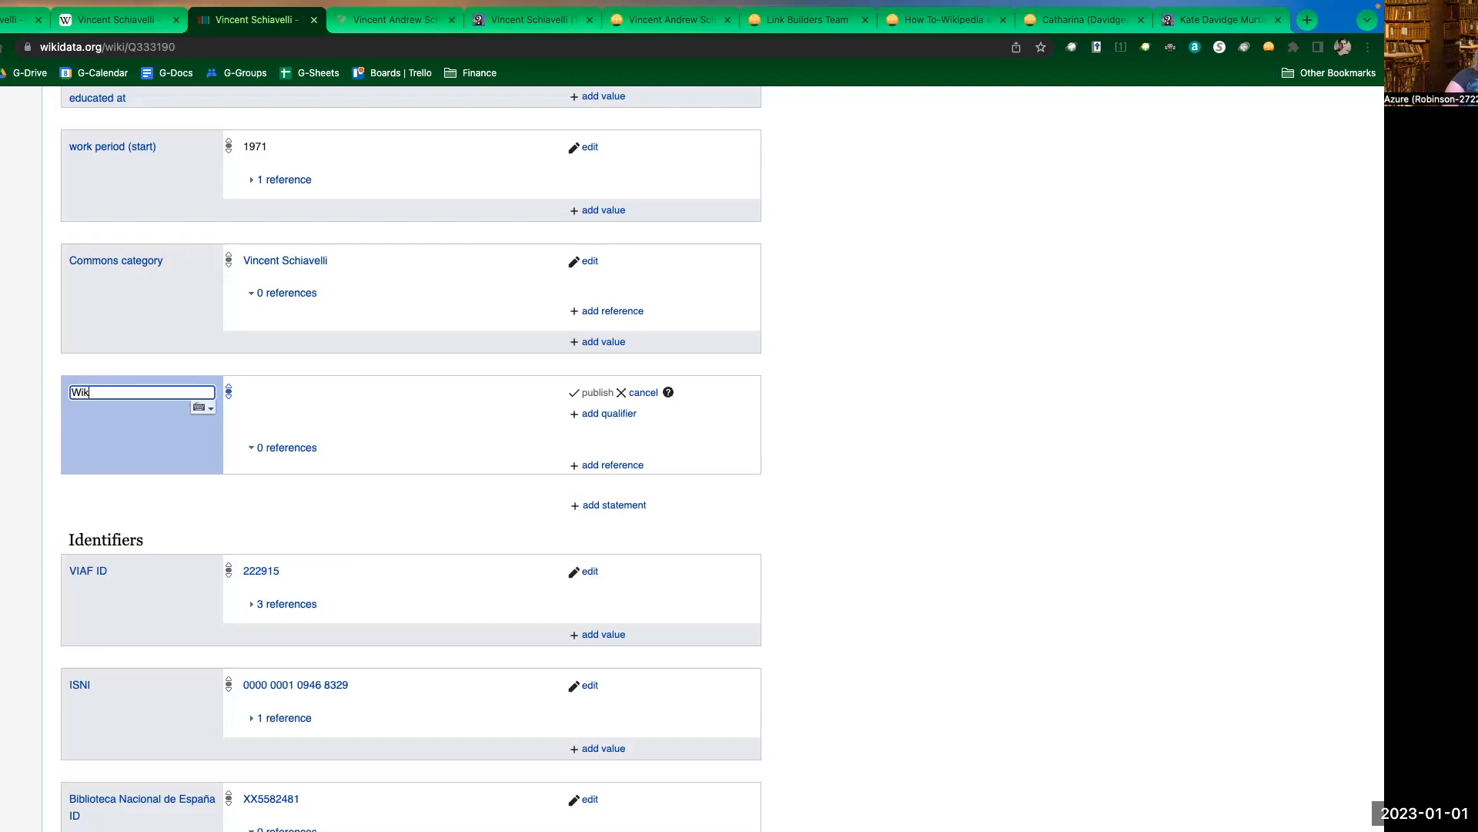
text(itre)
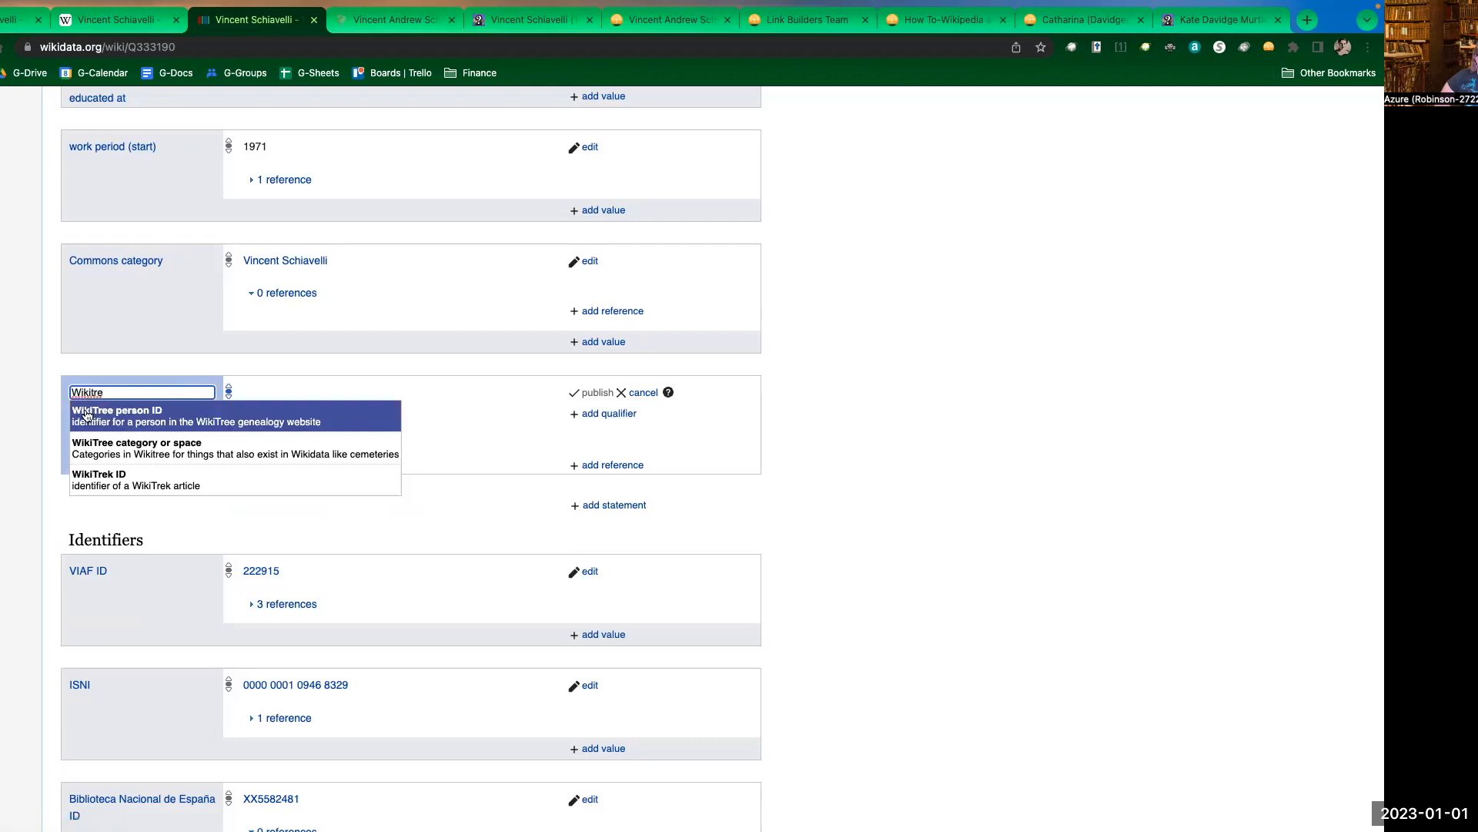
click(148, 422)
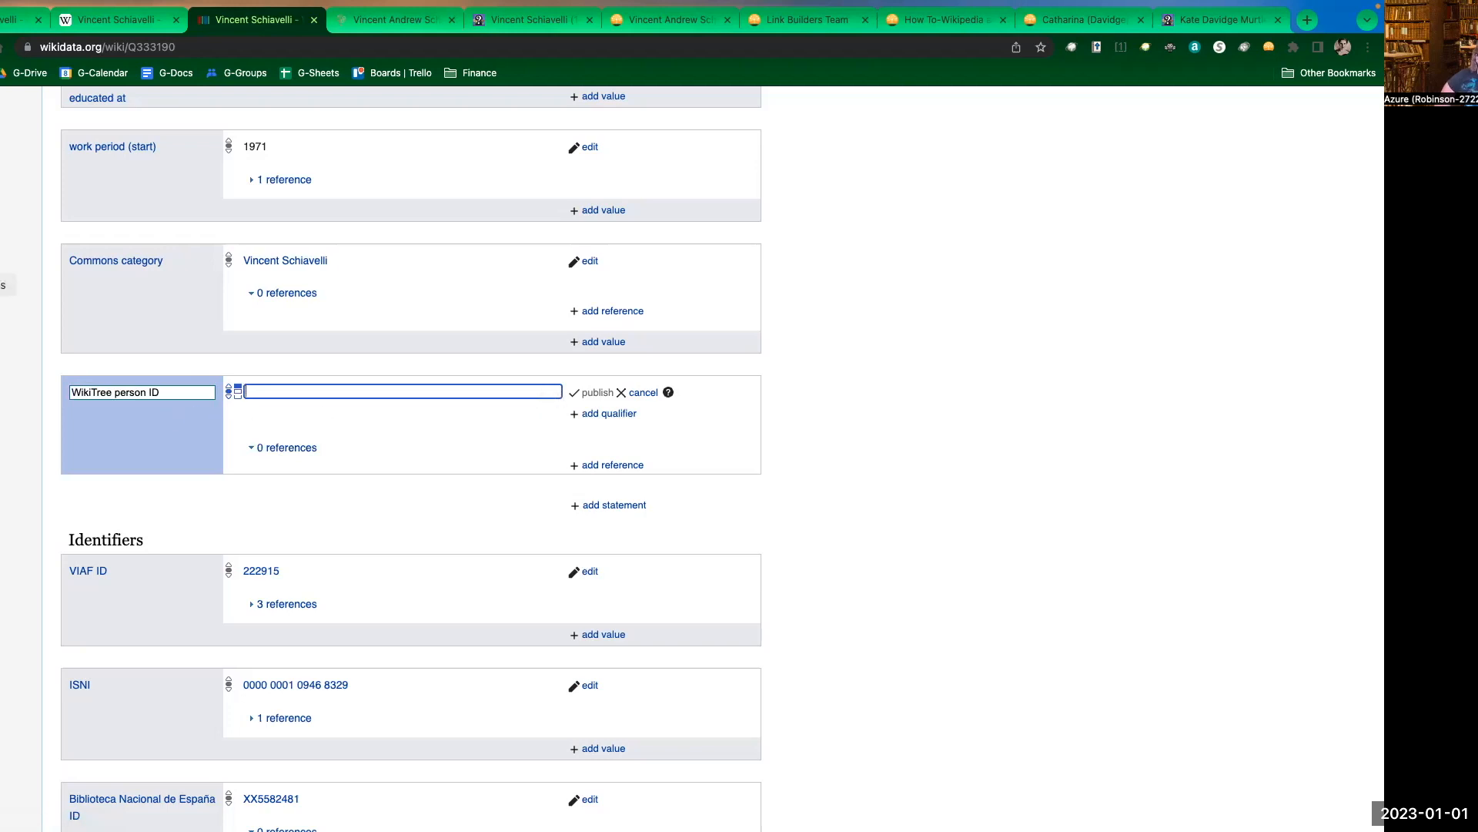
- Insert the saved clipboard entry Schiavelli-1 as the WikiTree person ID value and publish the statement
key(super+shift+v)
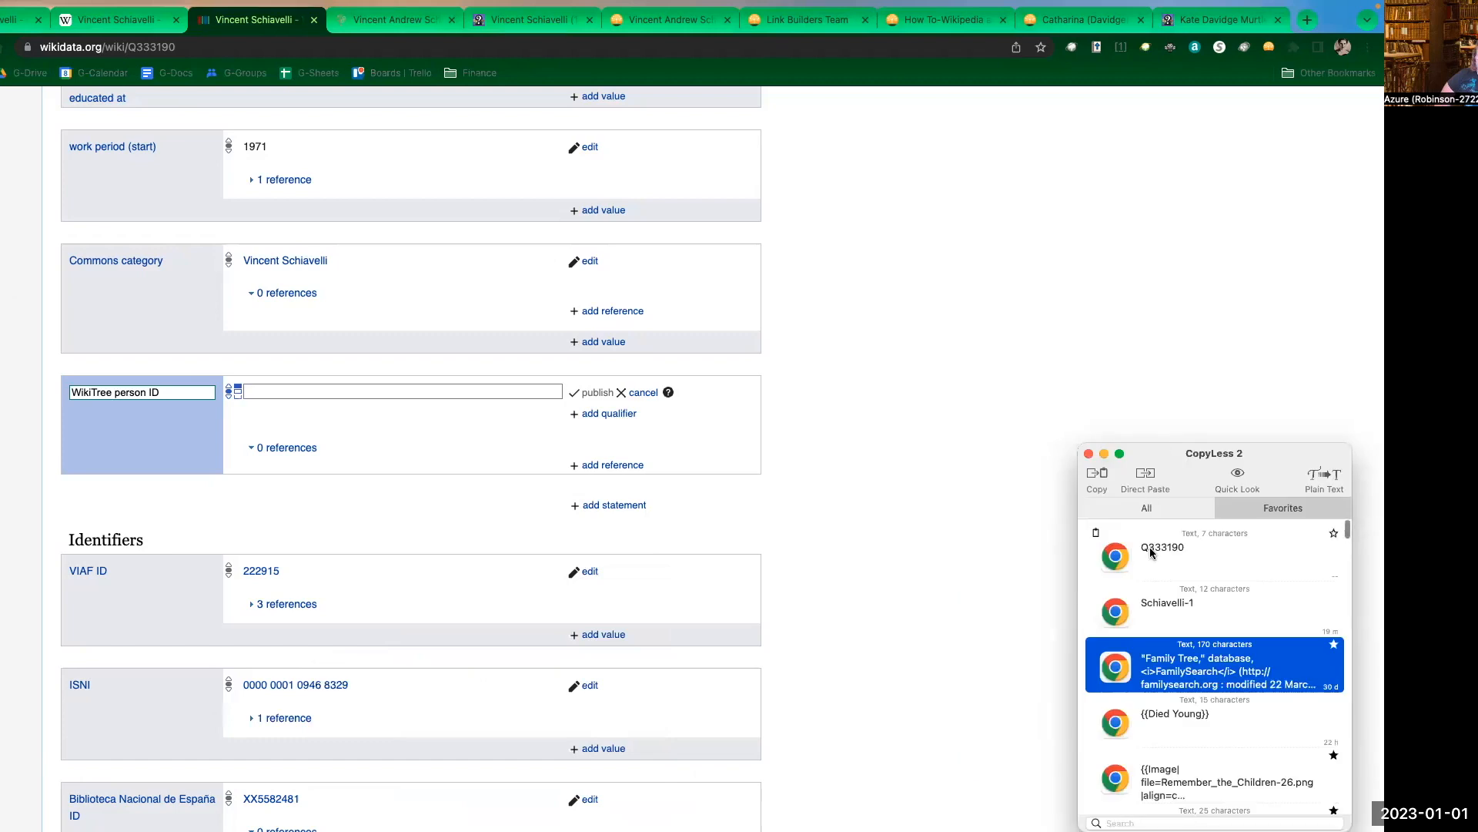
double_click(1168, 605)
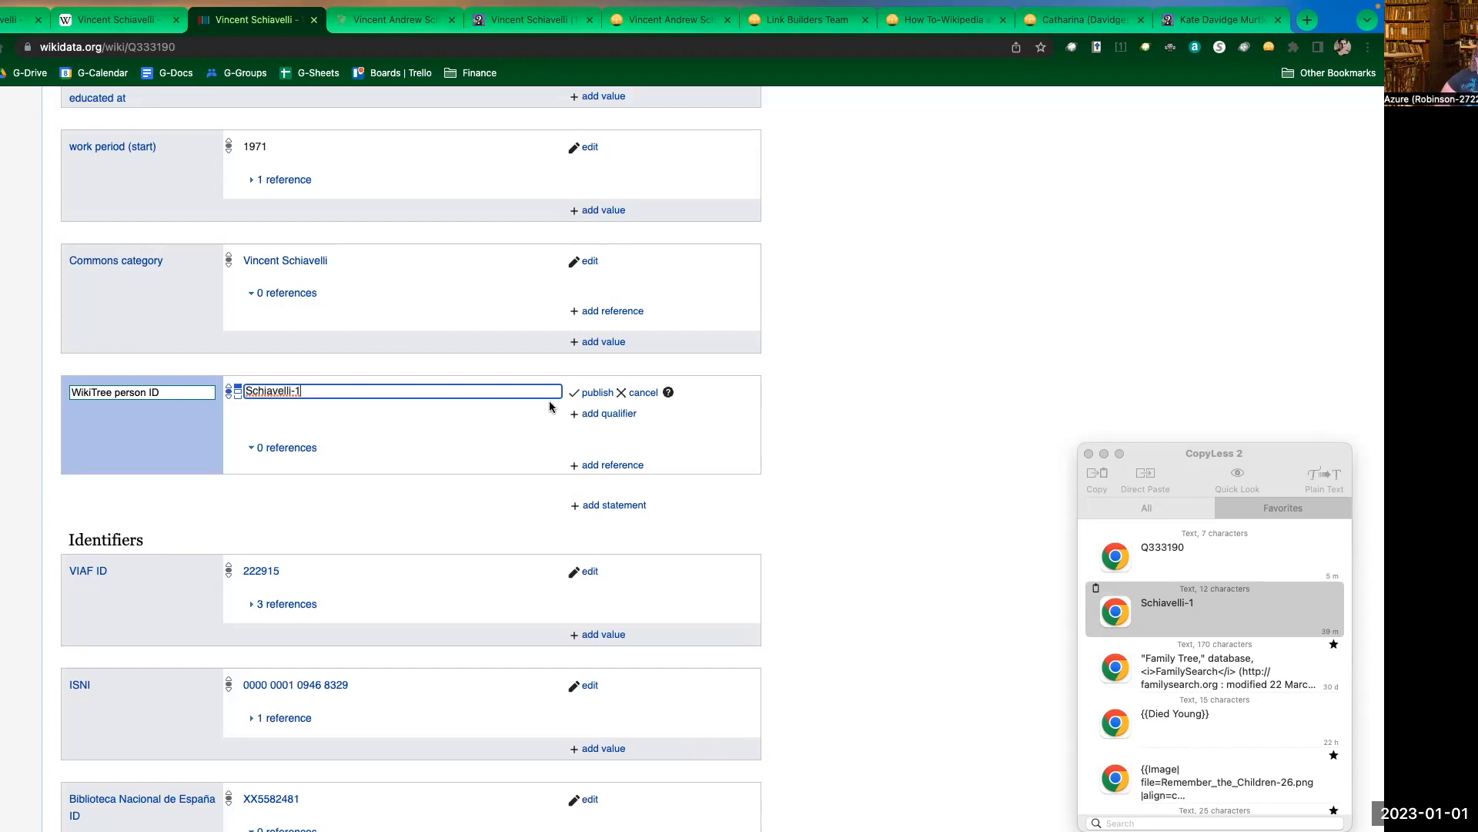
click(594, 393)
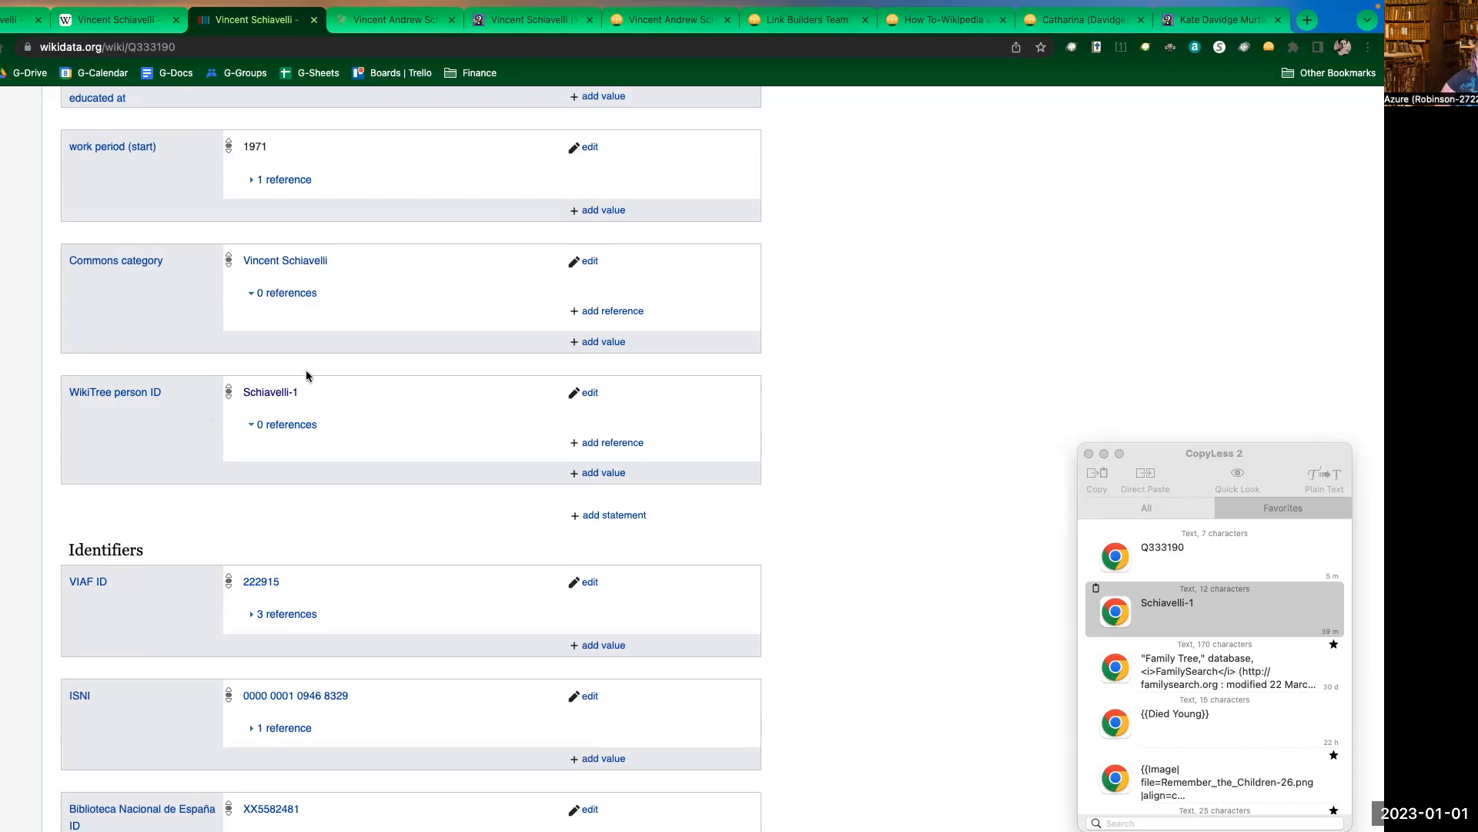
- Switch to Vincent Schiavelli's Wikipedia article and open its External links section for source editing
scroll(579, 372, up, 4)
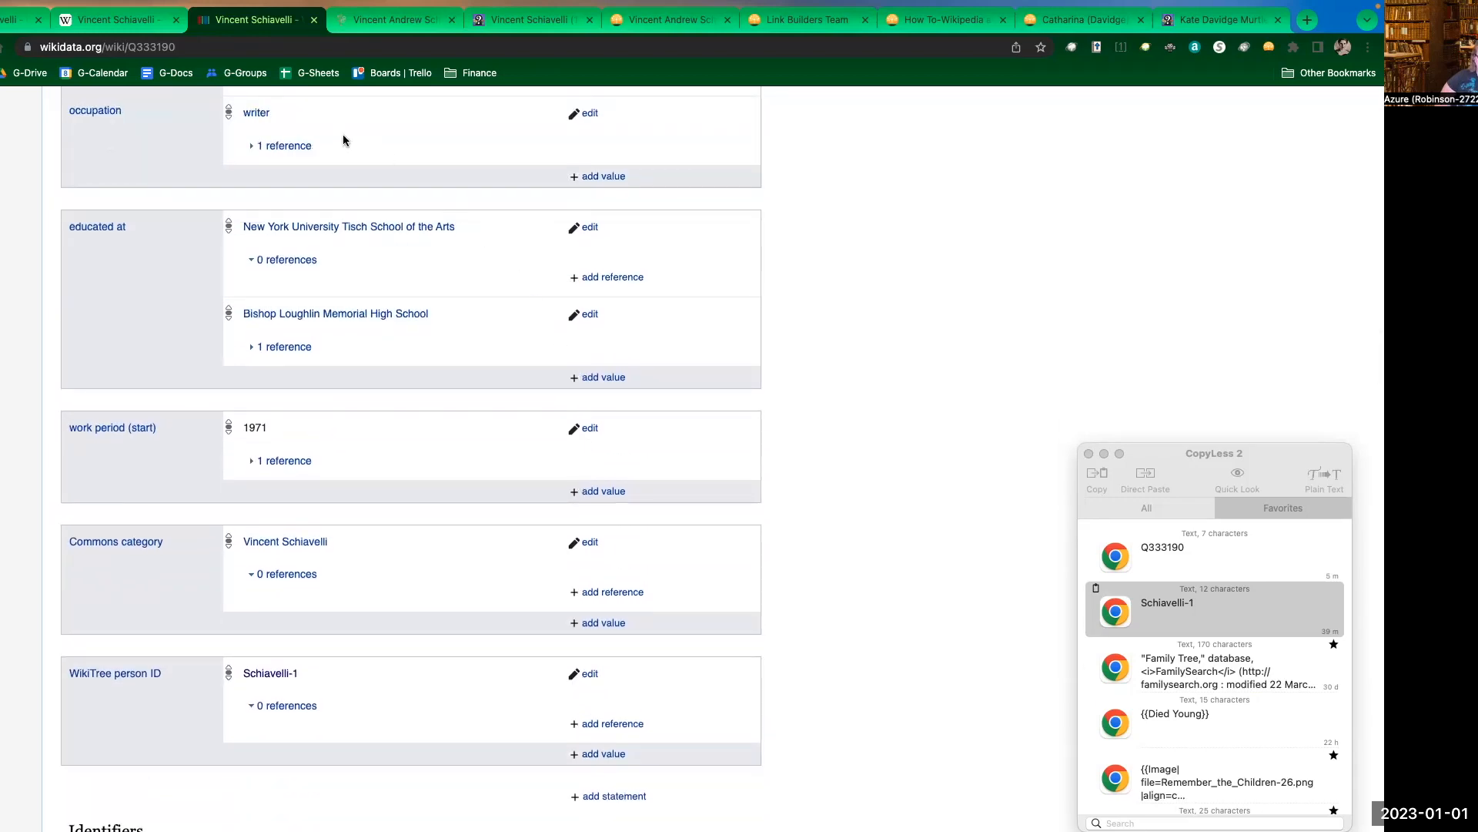
click(99, 32)
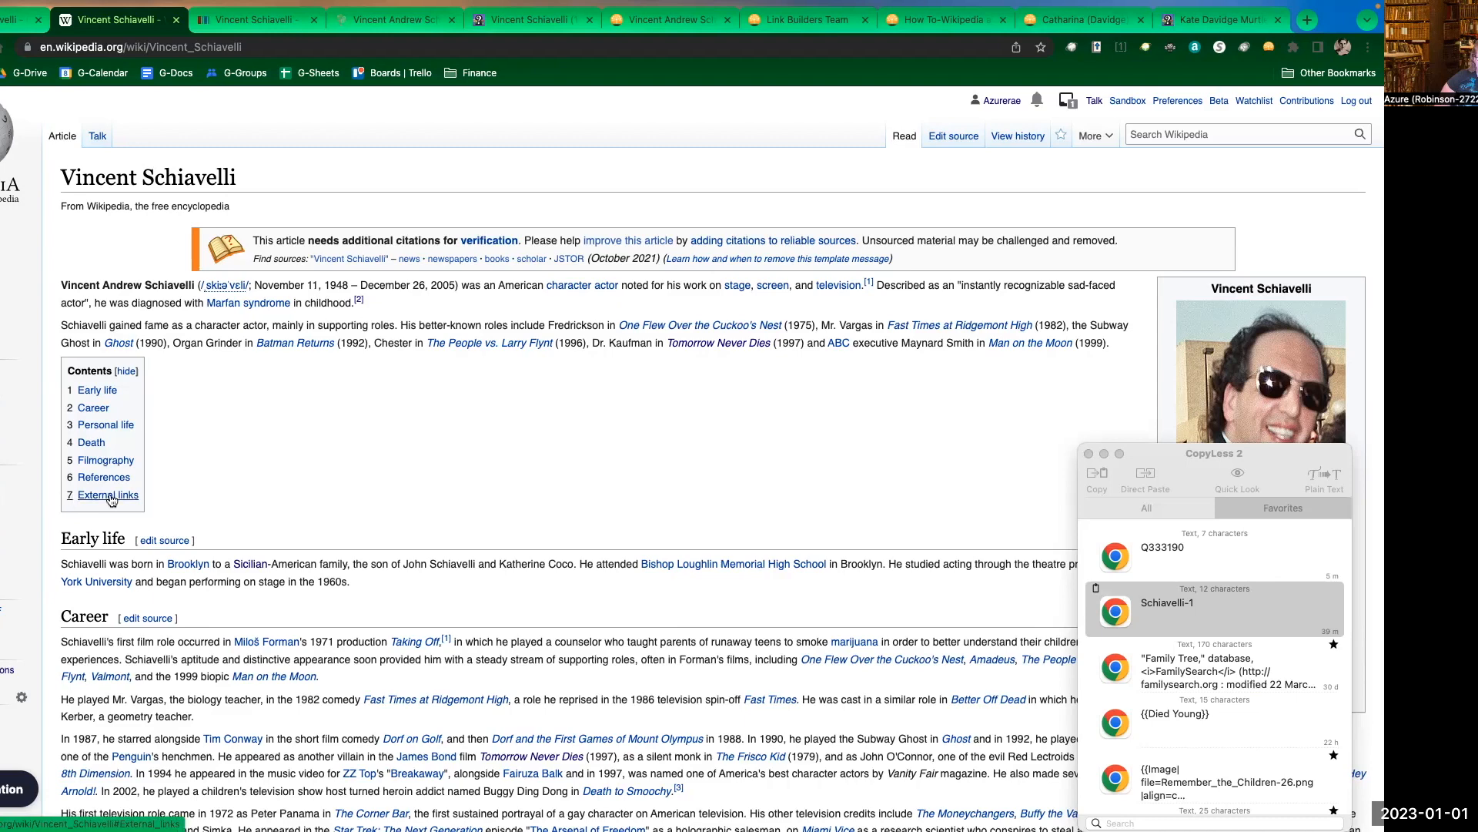
click(82, 497)
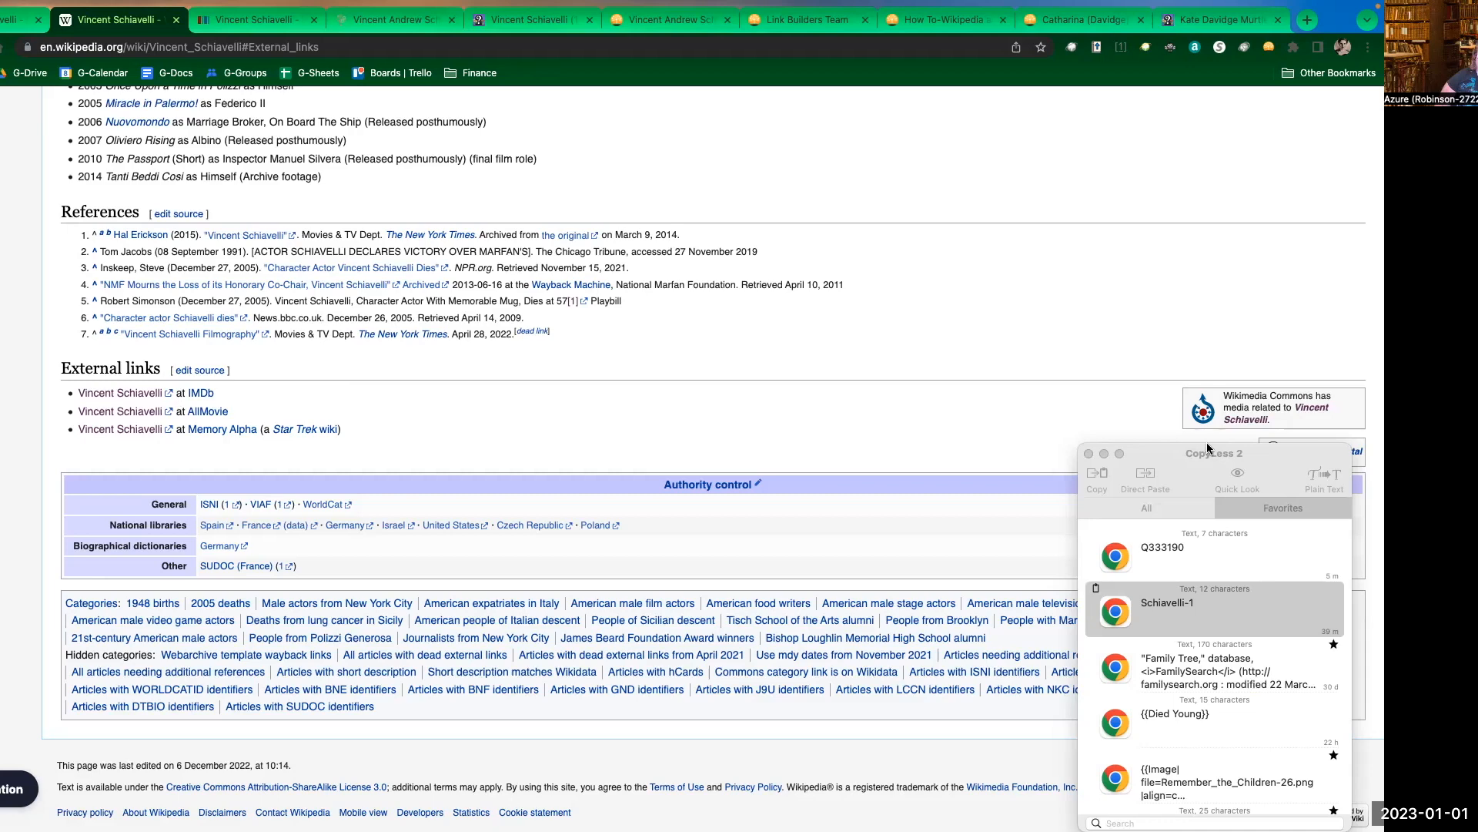
drag(1186, 452, 1219, 453)
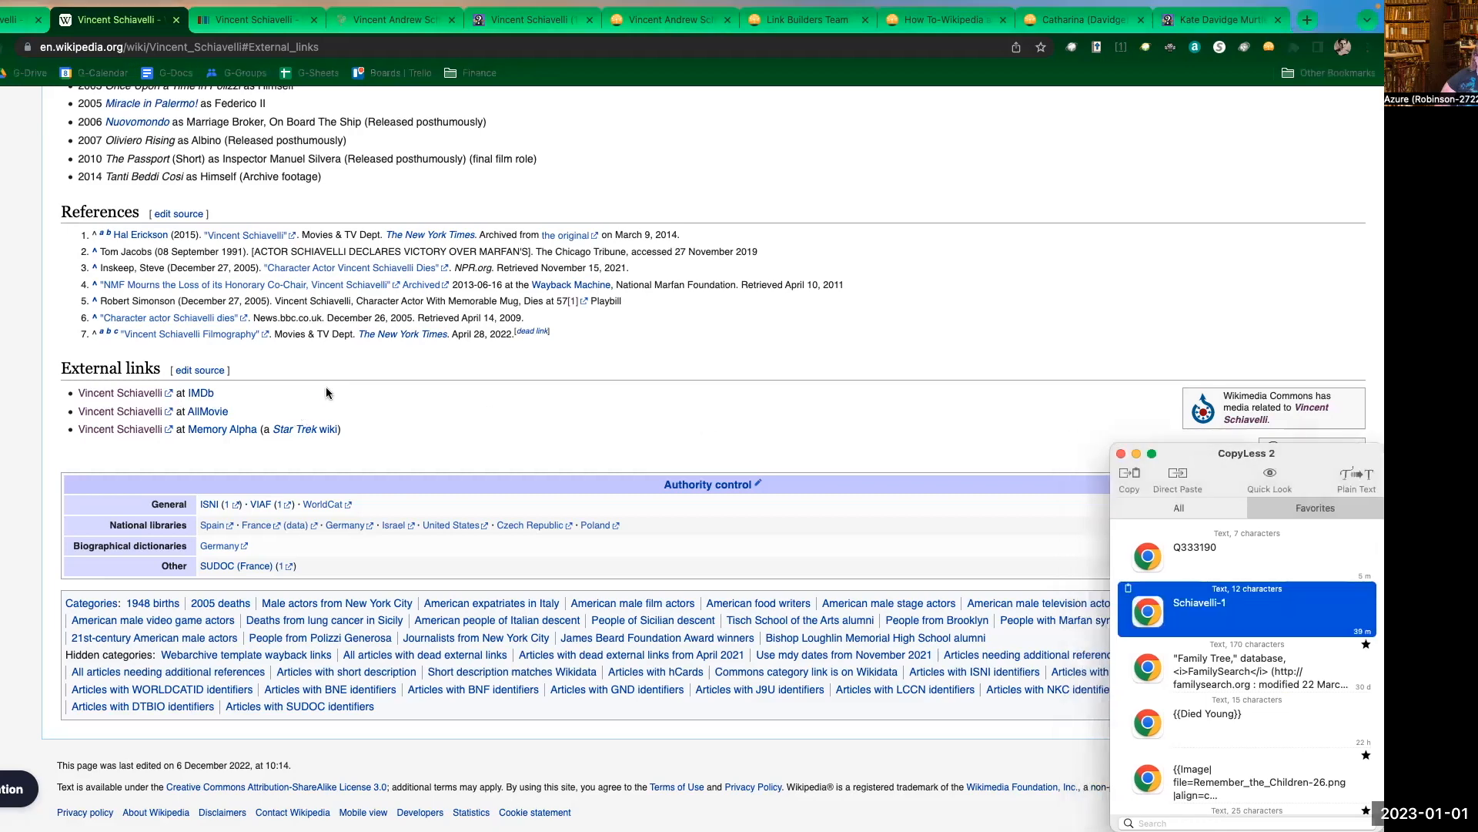
click(300, 414)
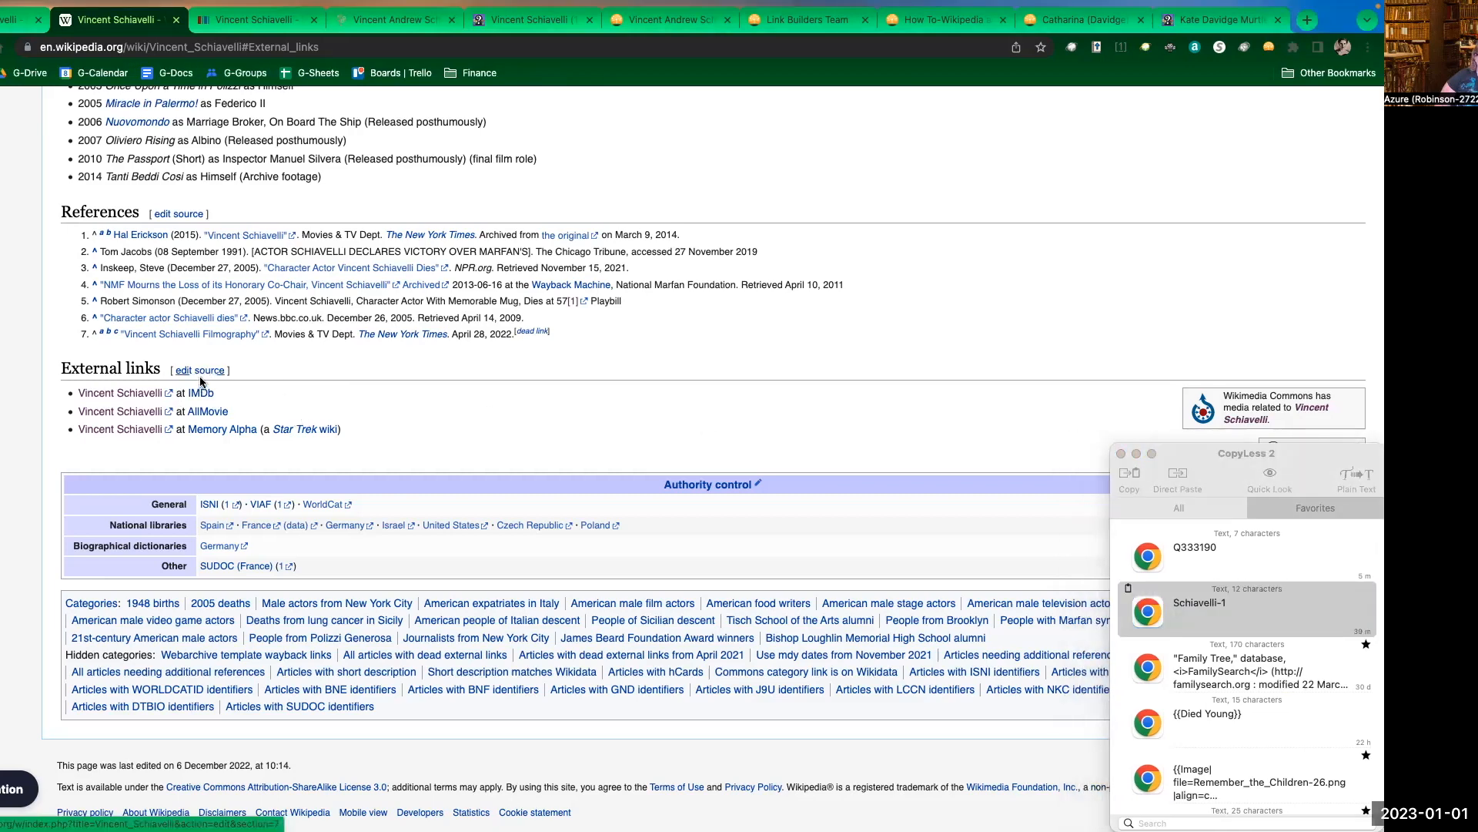
click(203, 371)
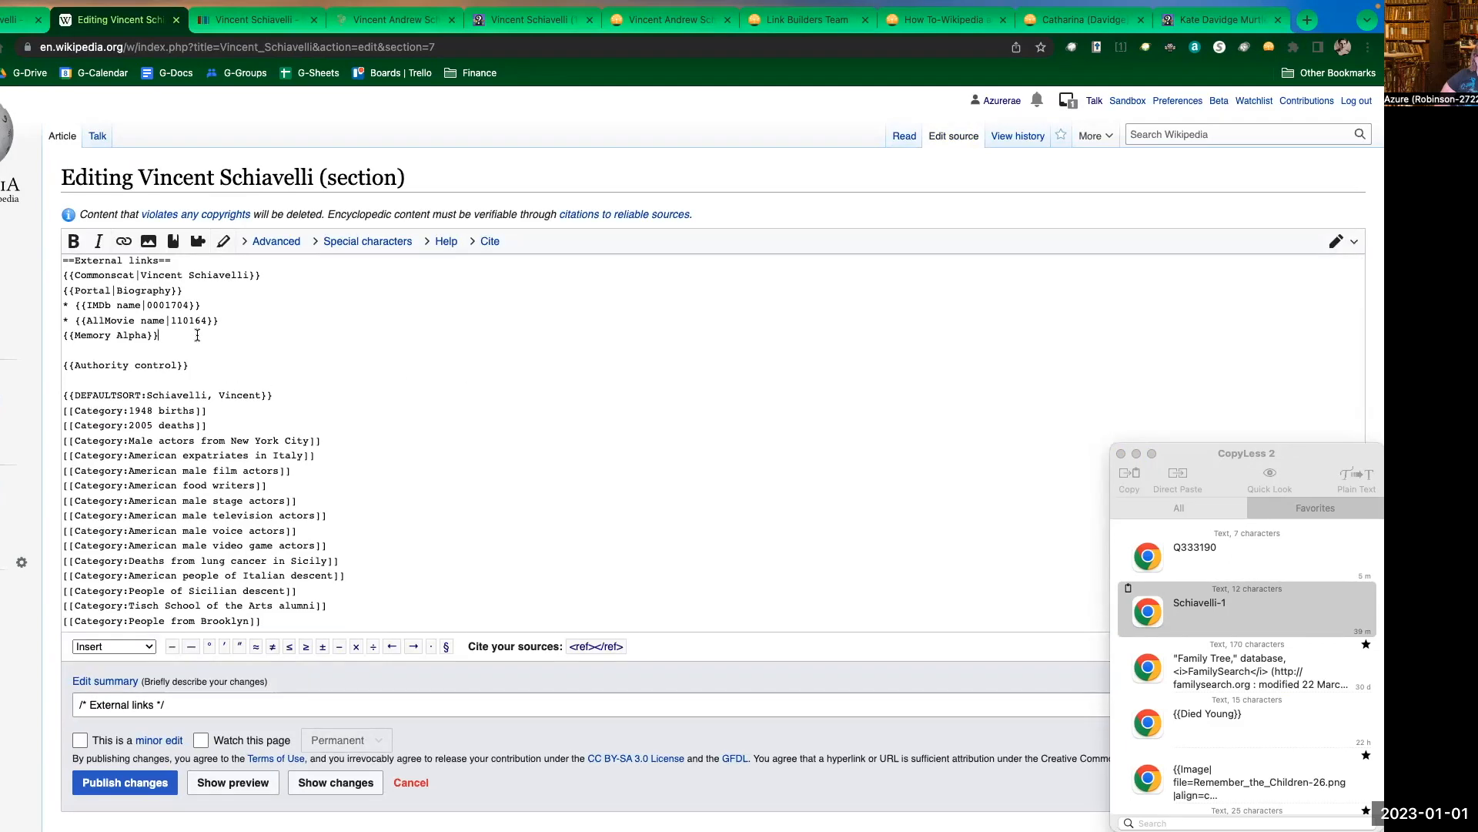
- Add the template {{WikiTree}} on a new line below {{Memory Alpha}}, publish the edit and check the new external link entry
scroll(214, 334, down, 3)
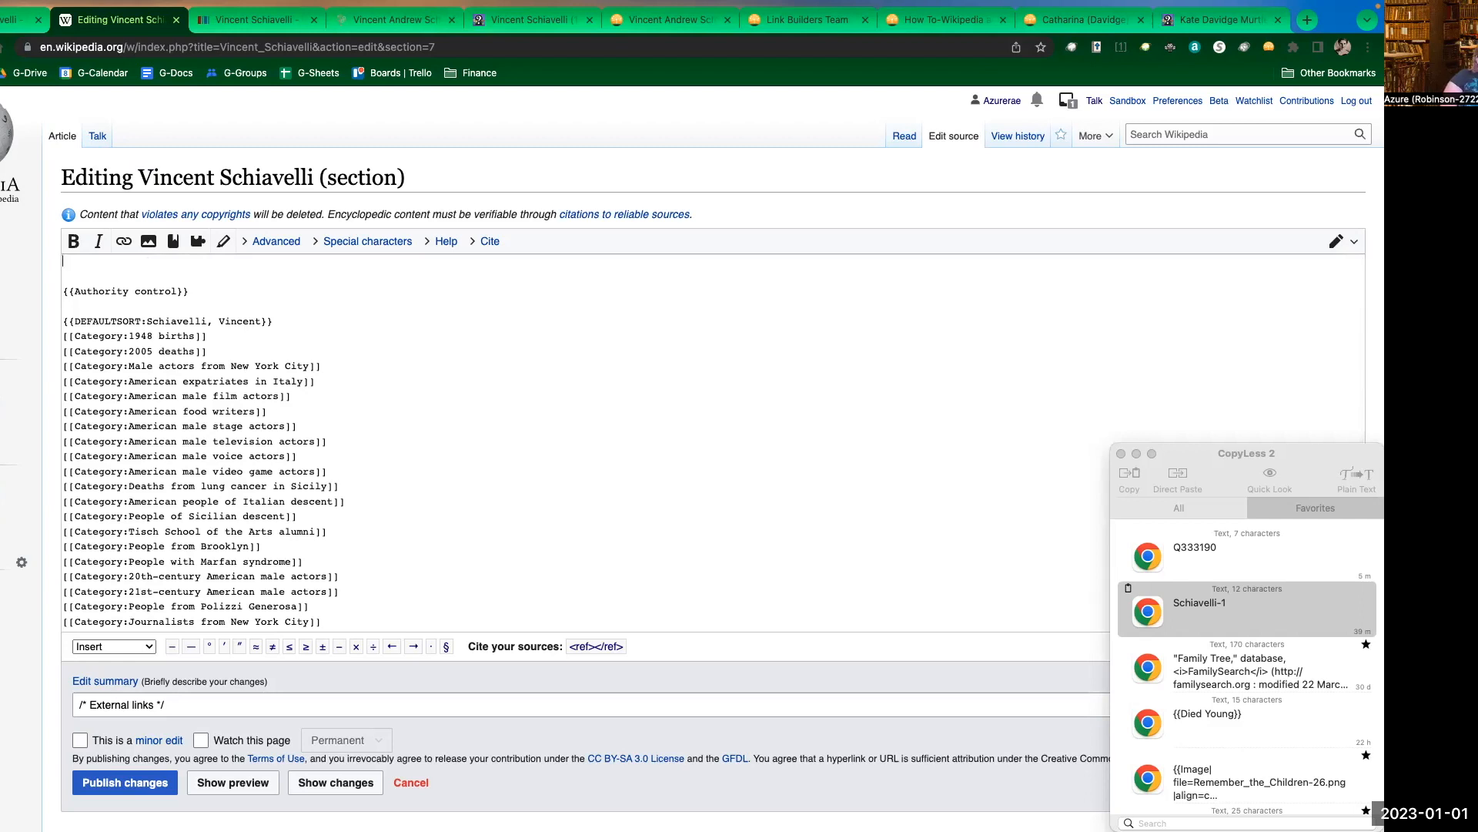
scroll(185, 368, up, 3)
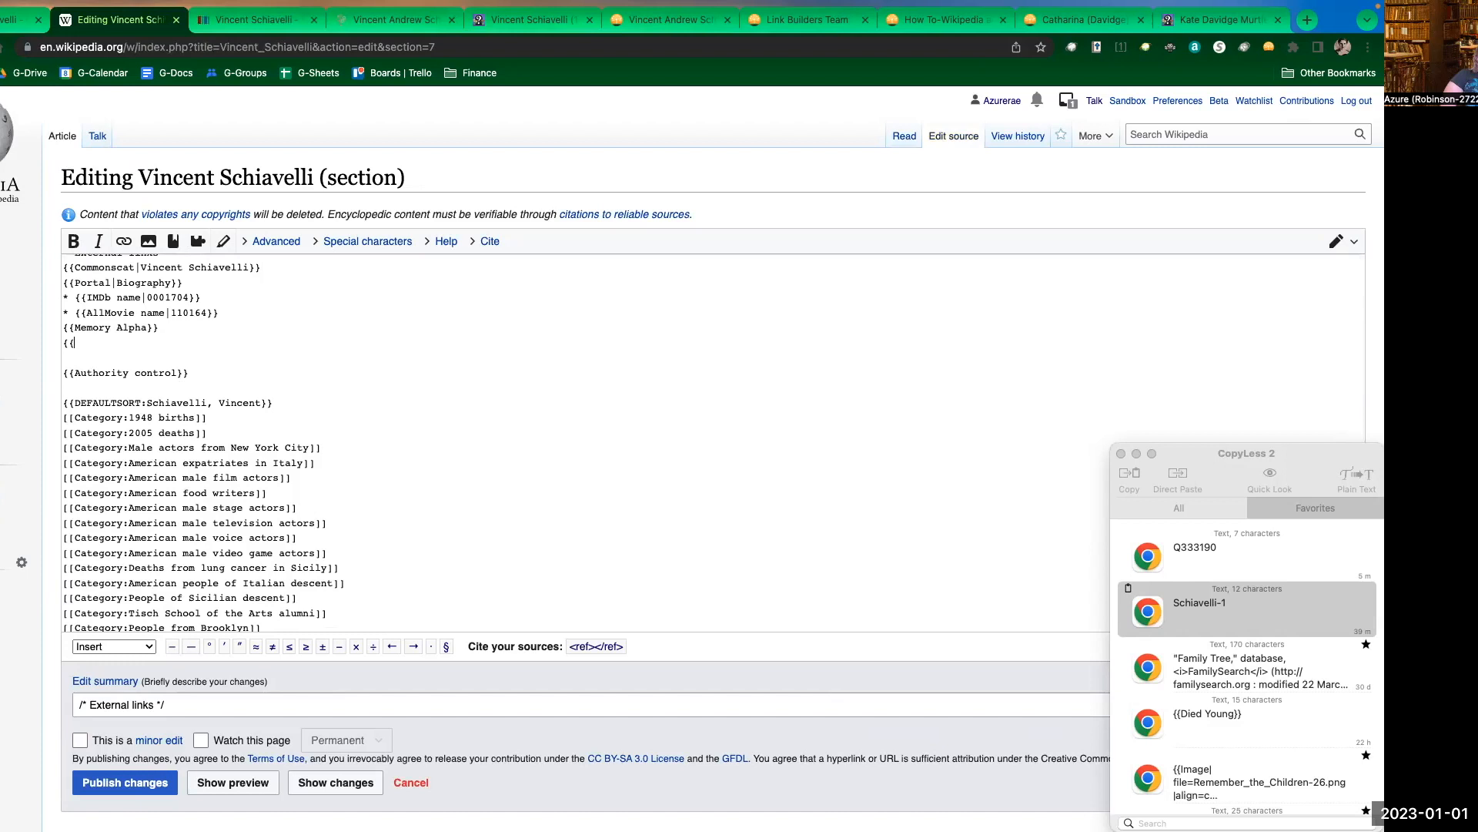
text(ikiTree}})
drag(135, 344, 64, 346)
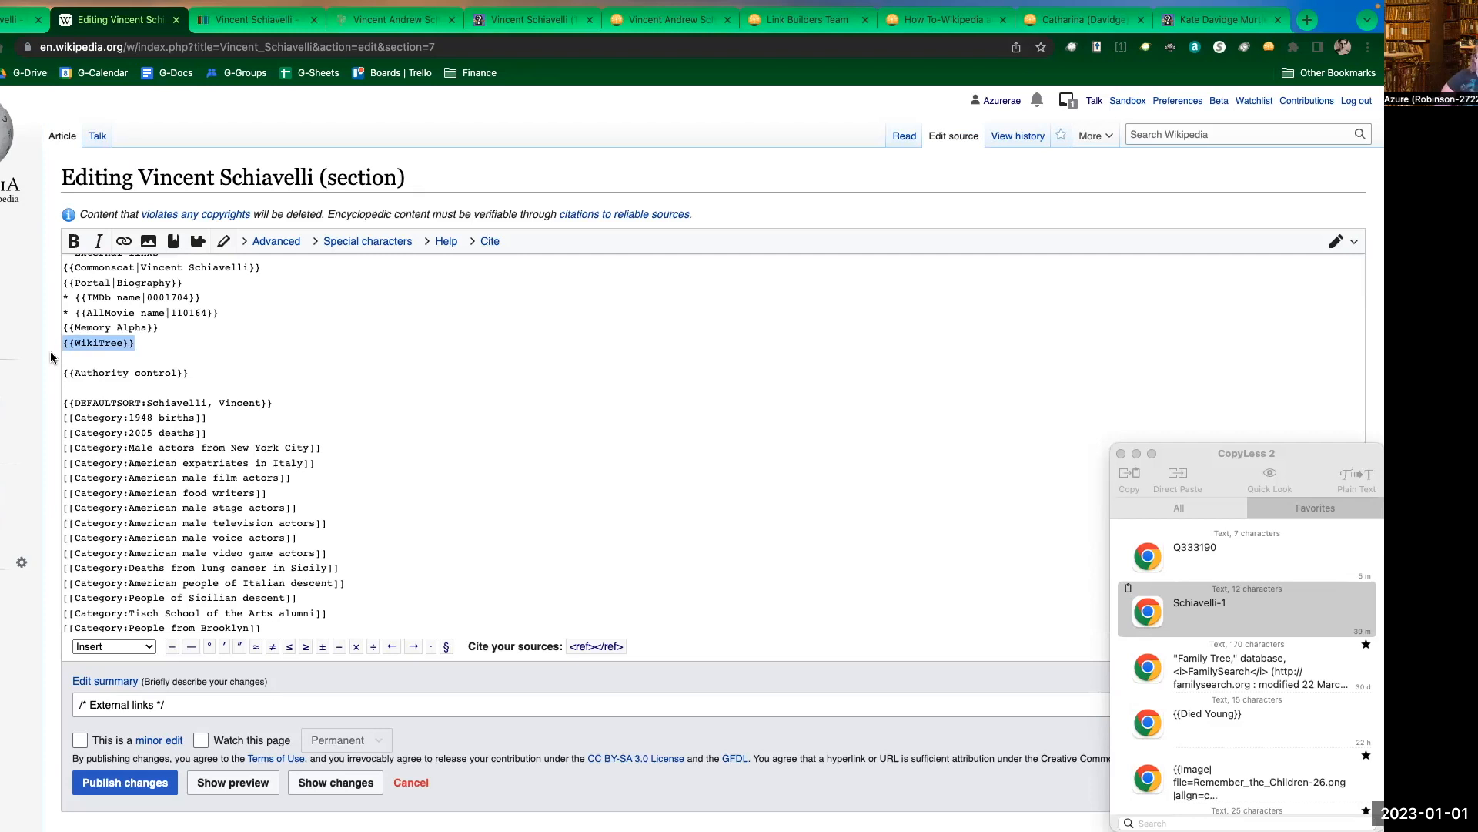
scroll(50, 399, down, 3)
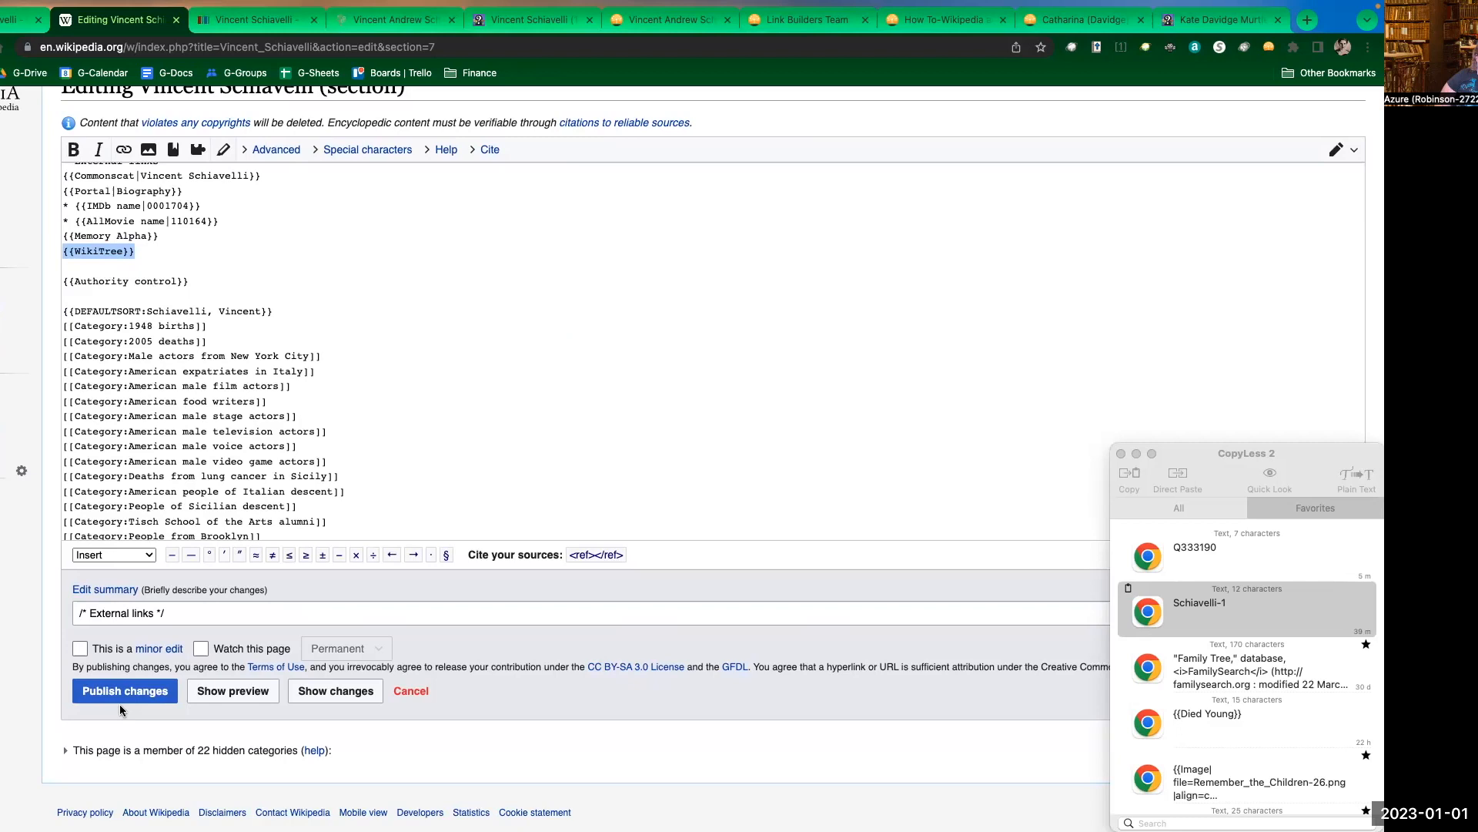
click(170, 701)
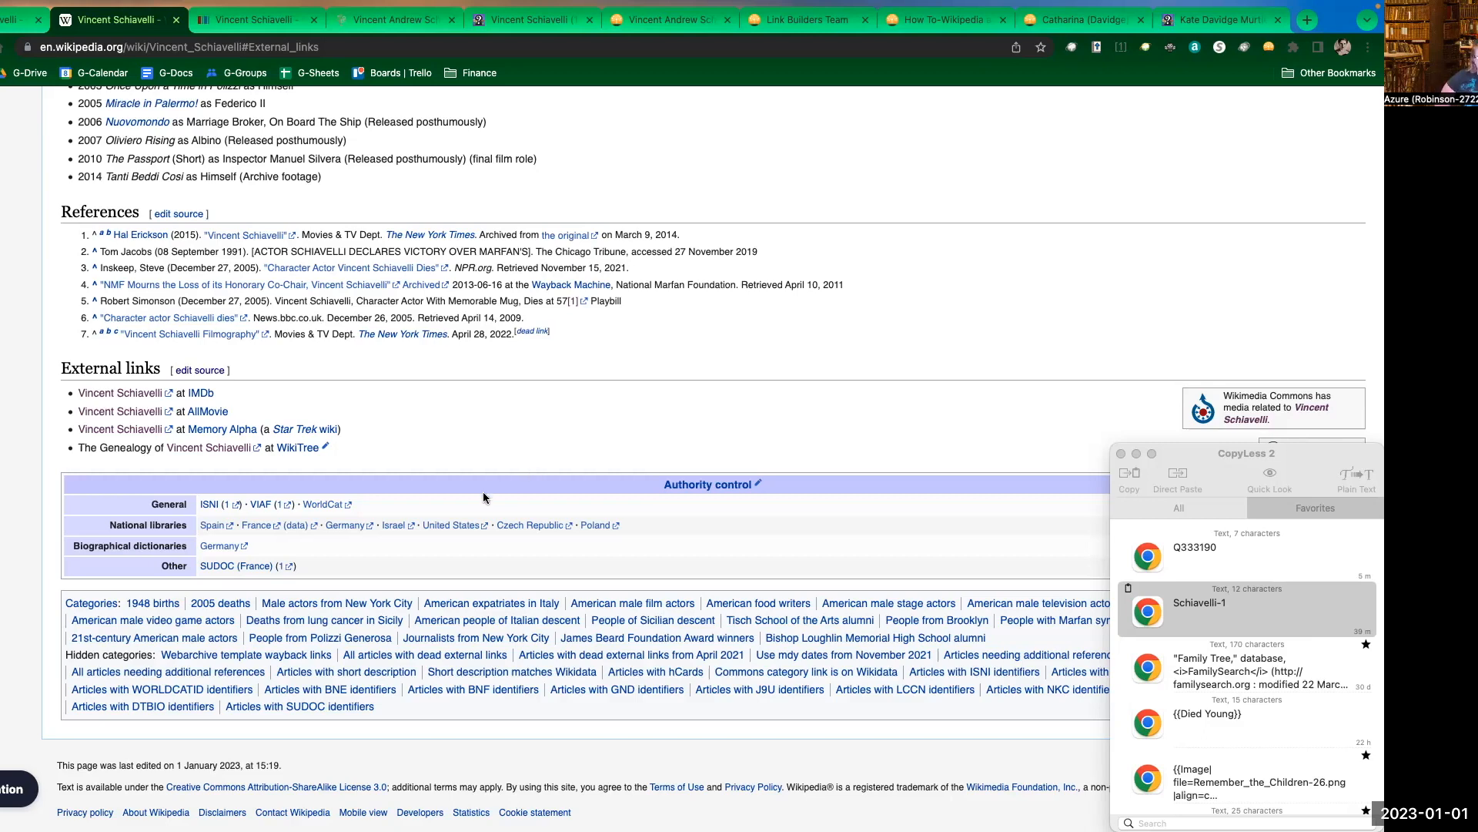
drag(77, 448, 320, 447)
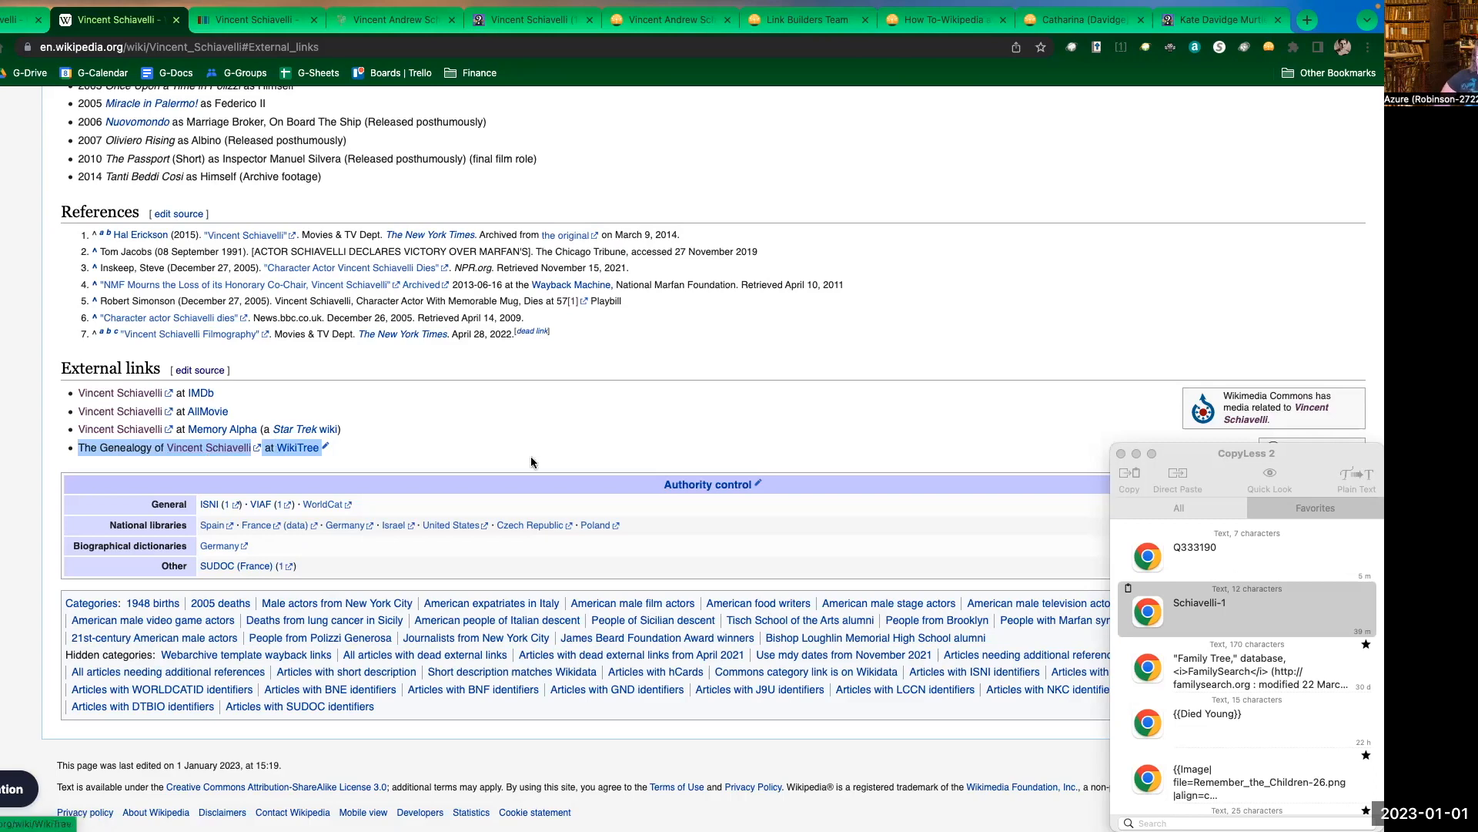
click(855, 402)
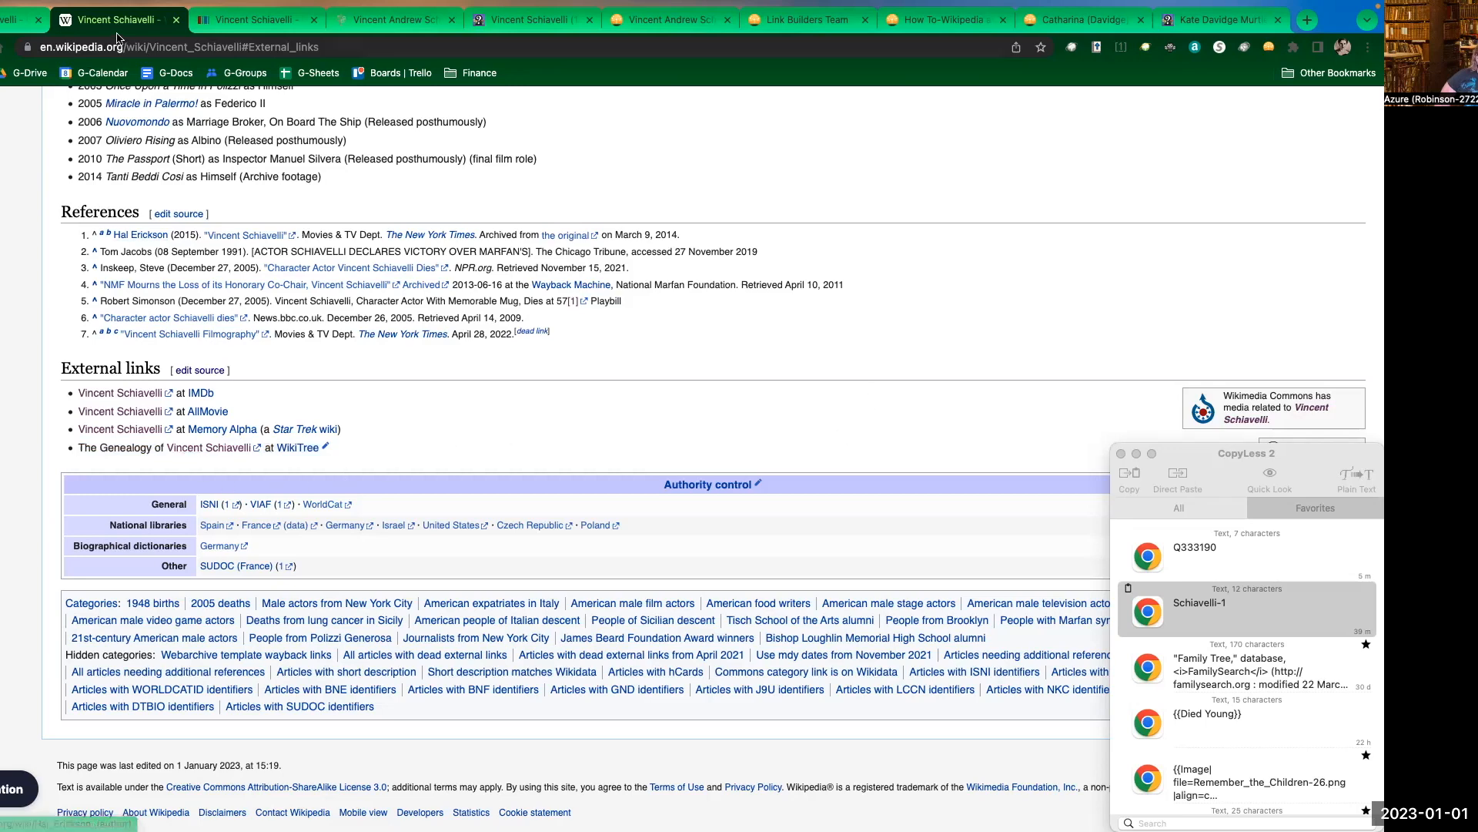
- Switch to Vincent Schiavelli's Find a Grave memorial and start leaving a flower below the biography
click(497, 30)
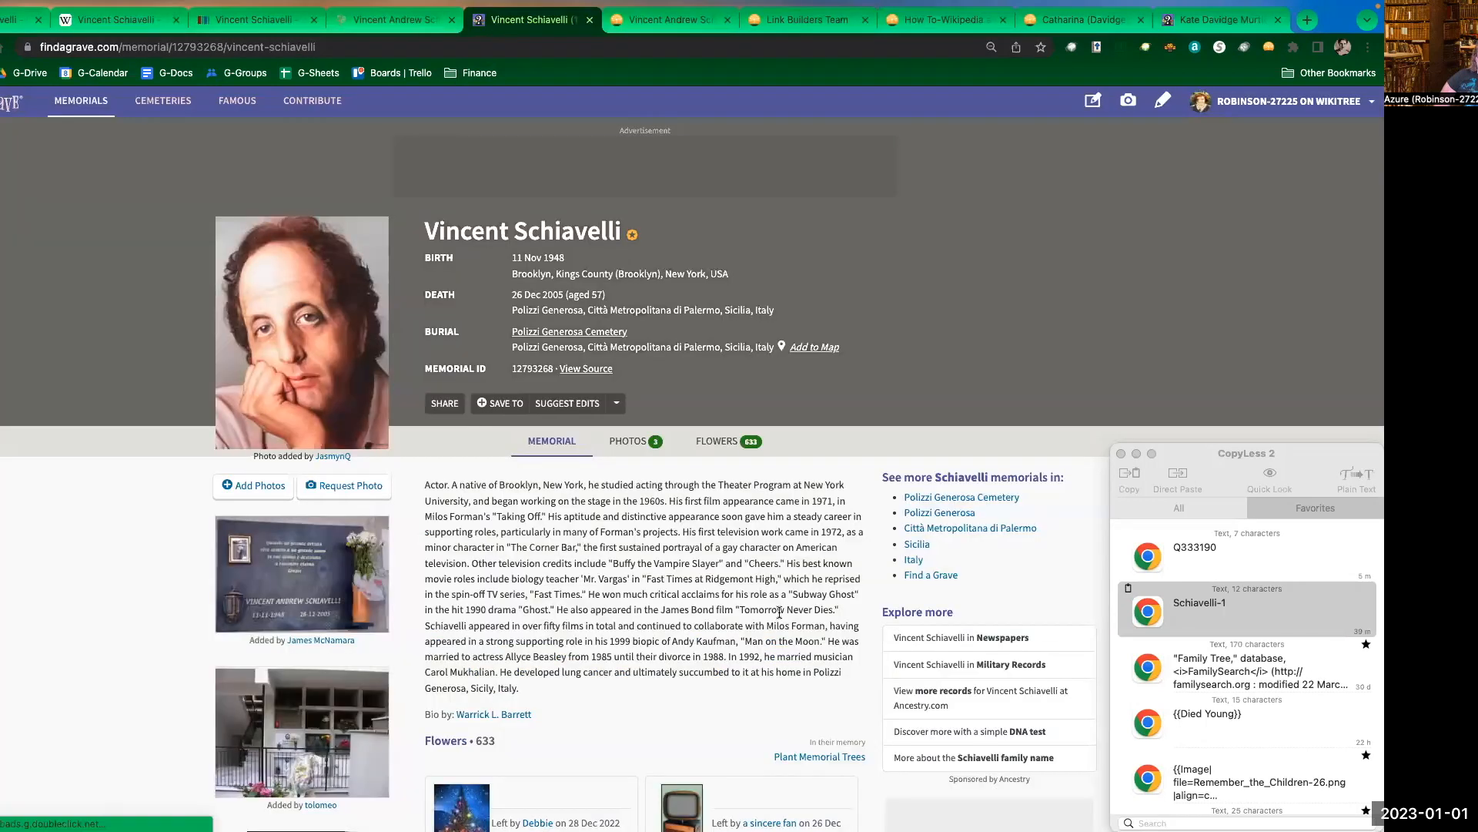
scroll(610, 579, down, 2)
scroll(612, 545, down, 2)
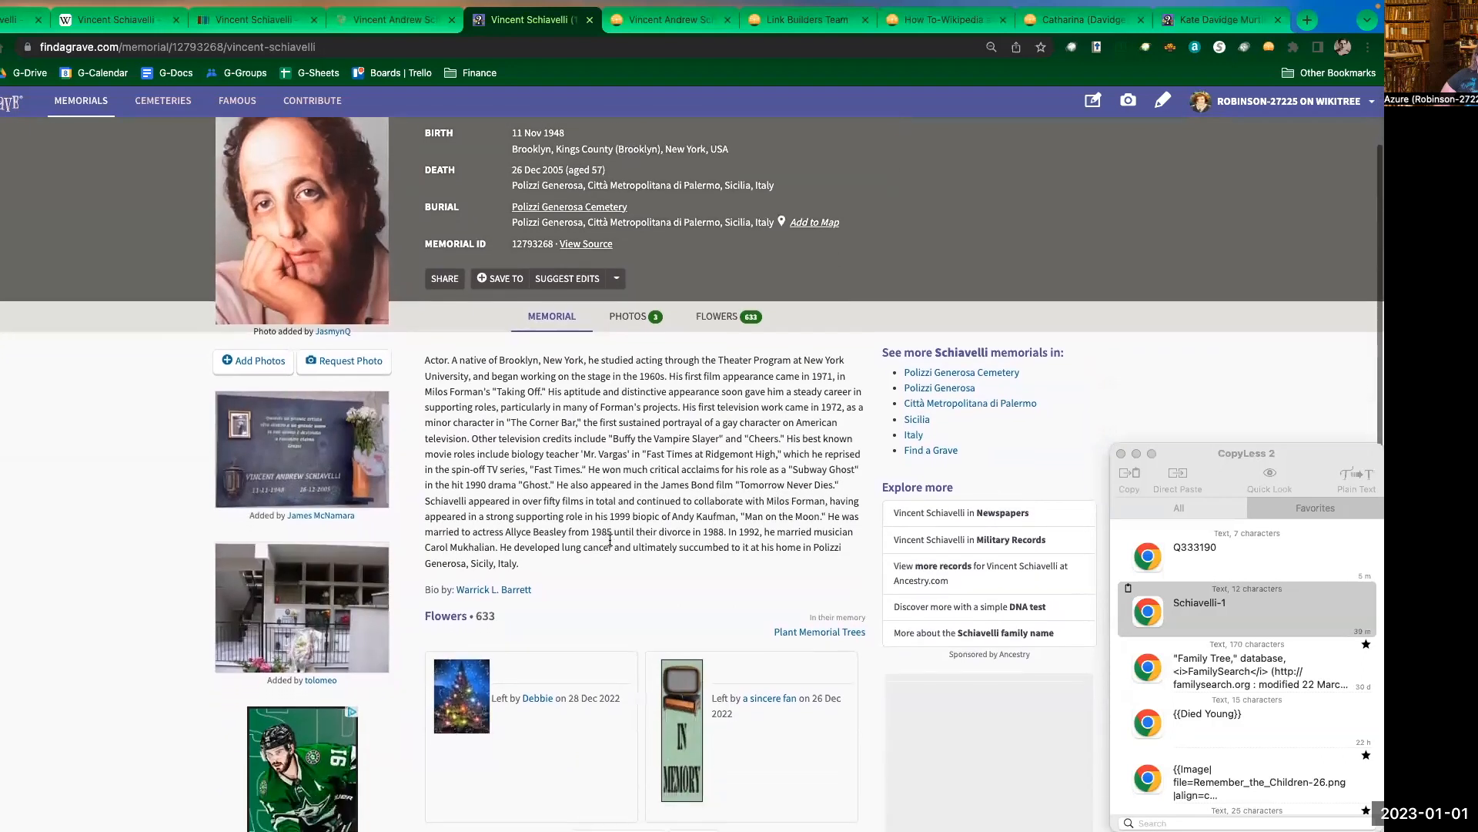
scroll(620, 542, down, 4)
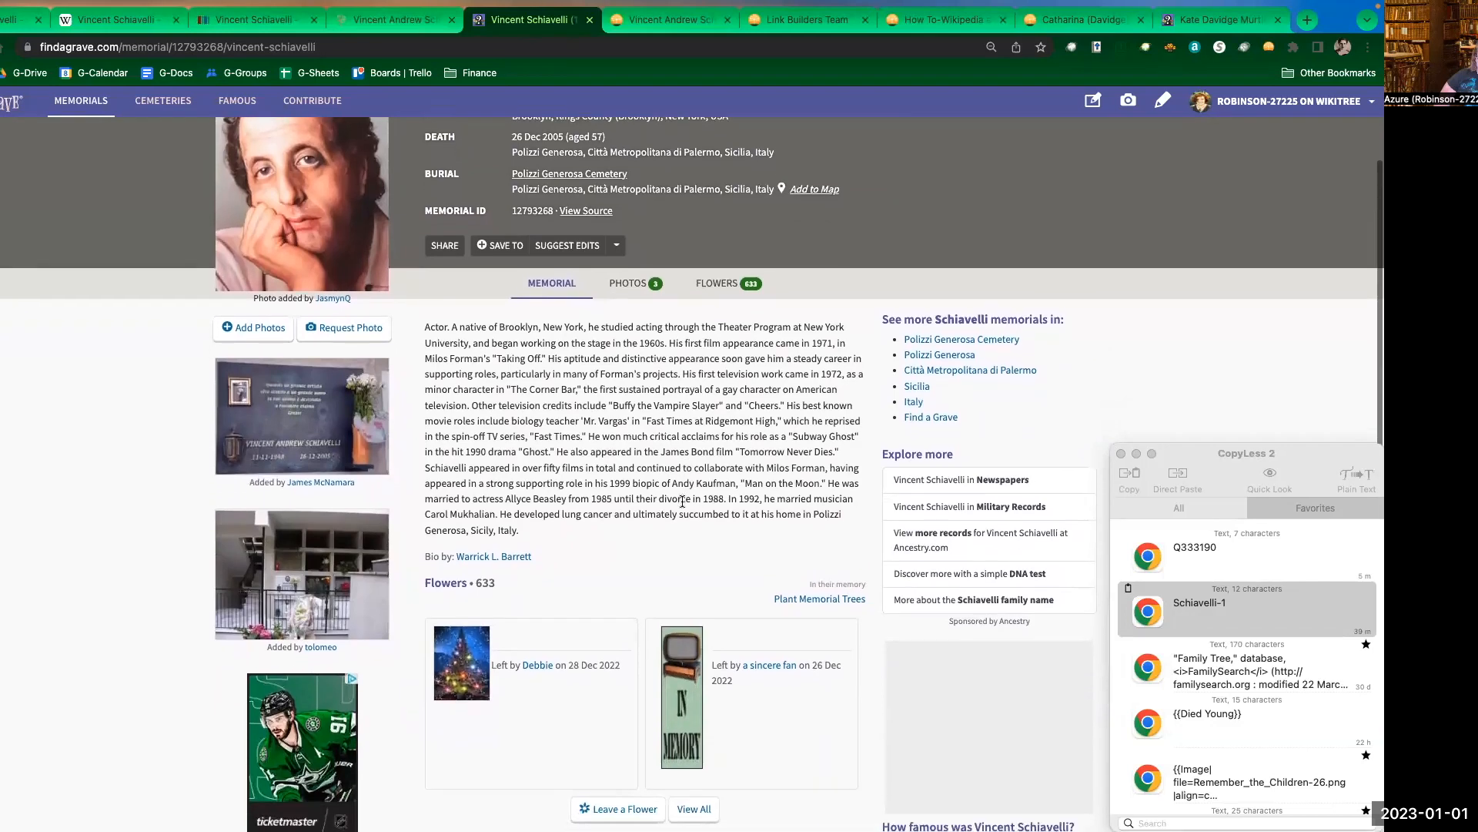
scroll(647, 433, down, 2)
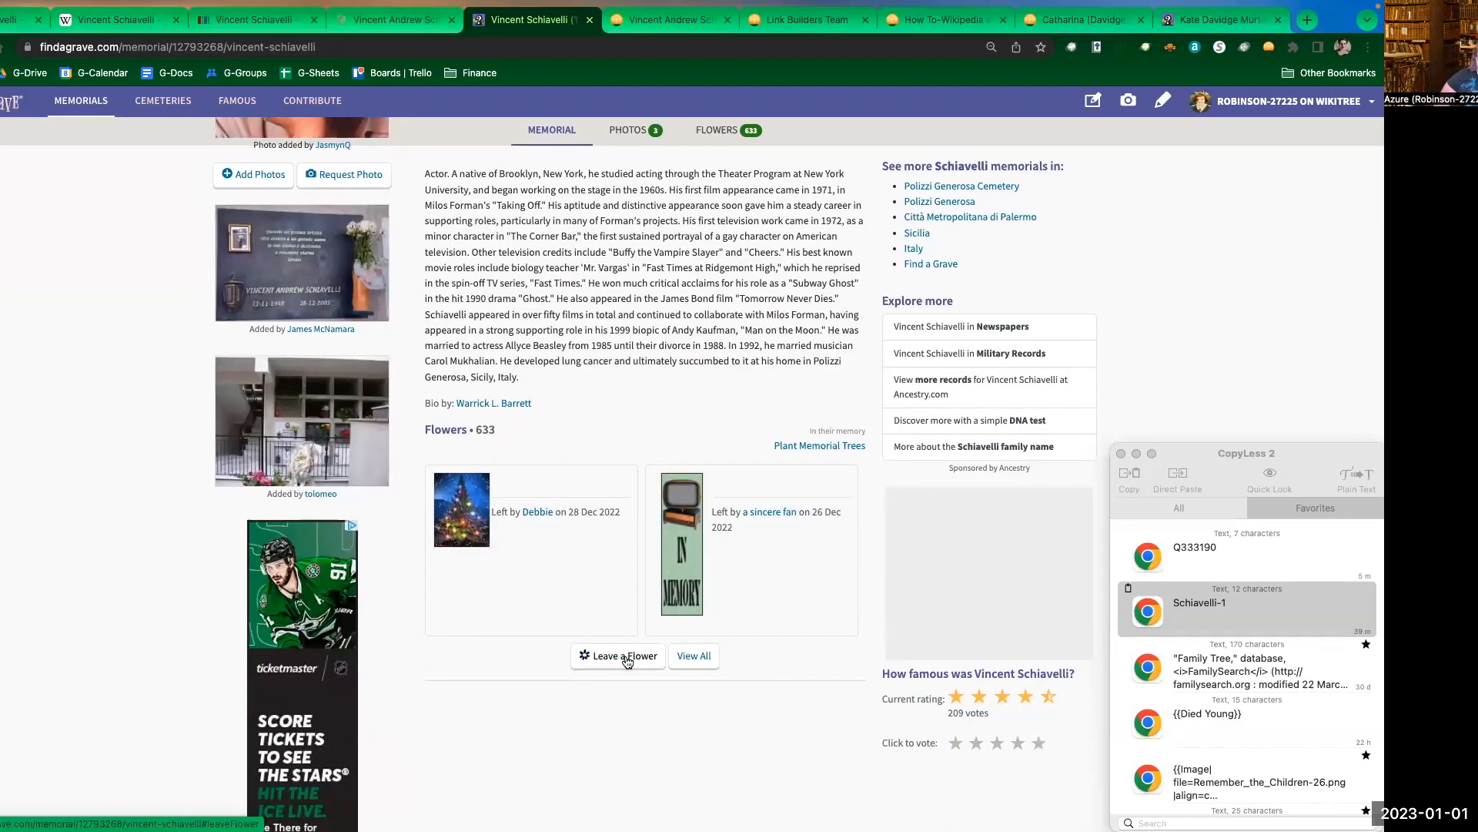
click(593, 660)
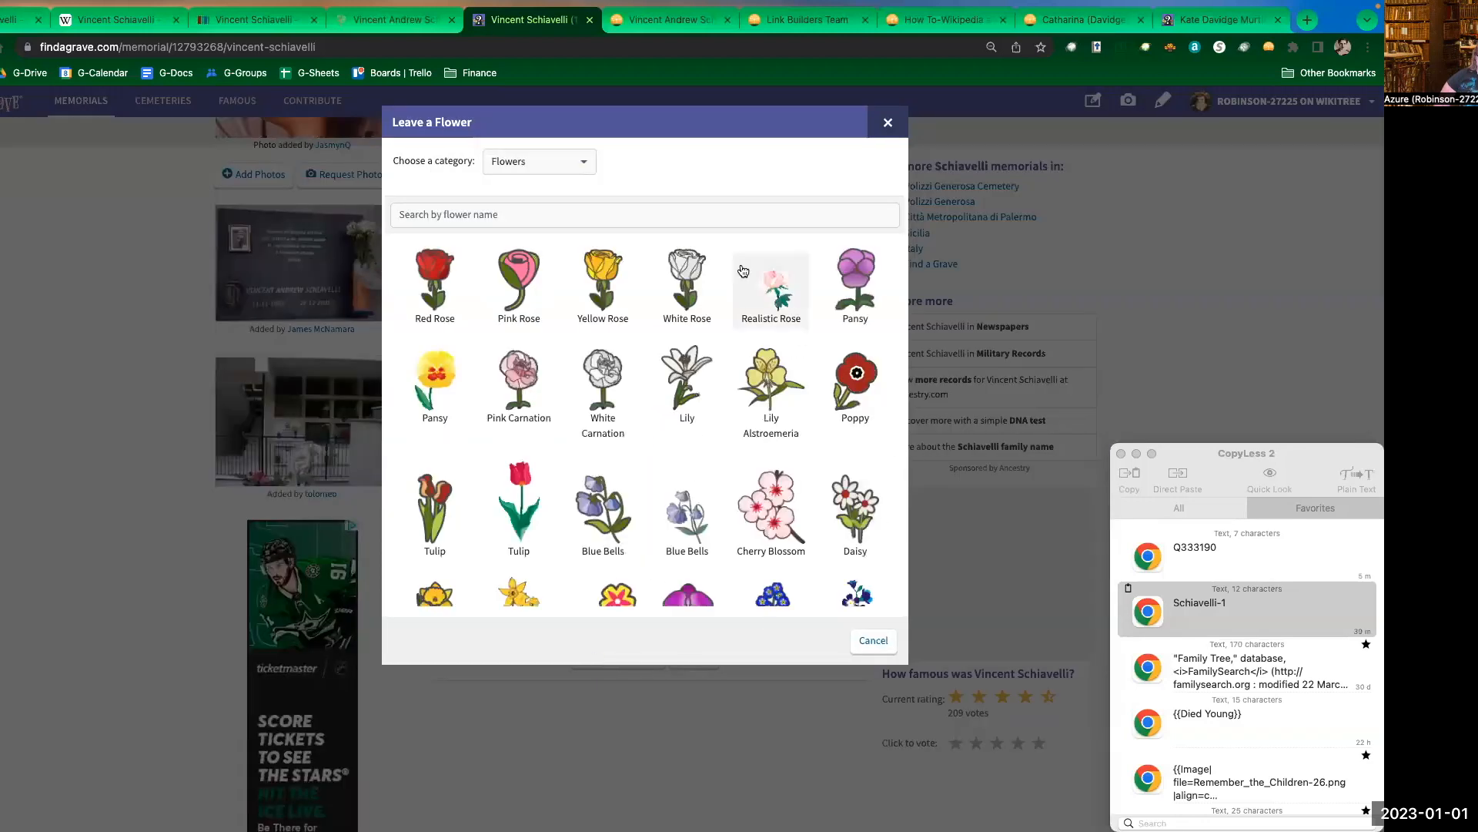
- Choose the My Scrapbook category and pick the orange WikiTree tree image as the flower
click(590, 170)
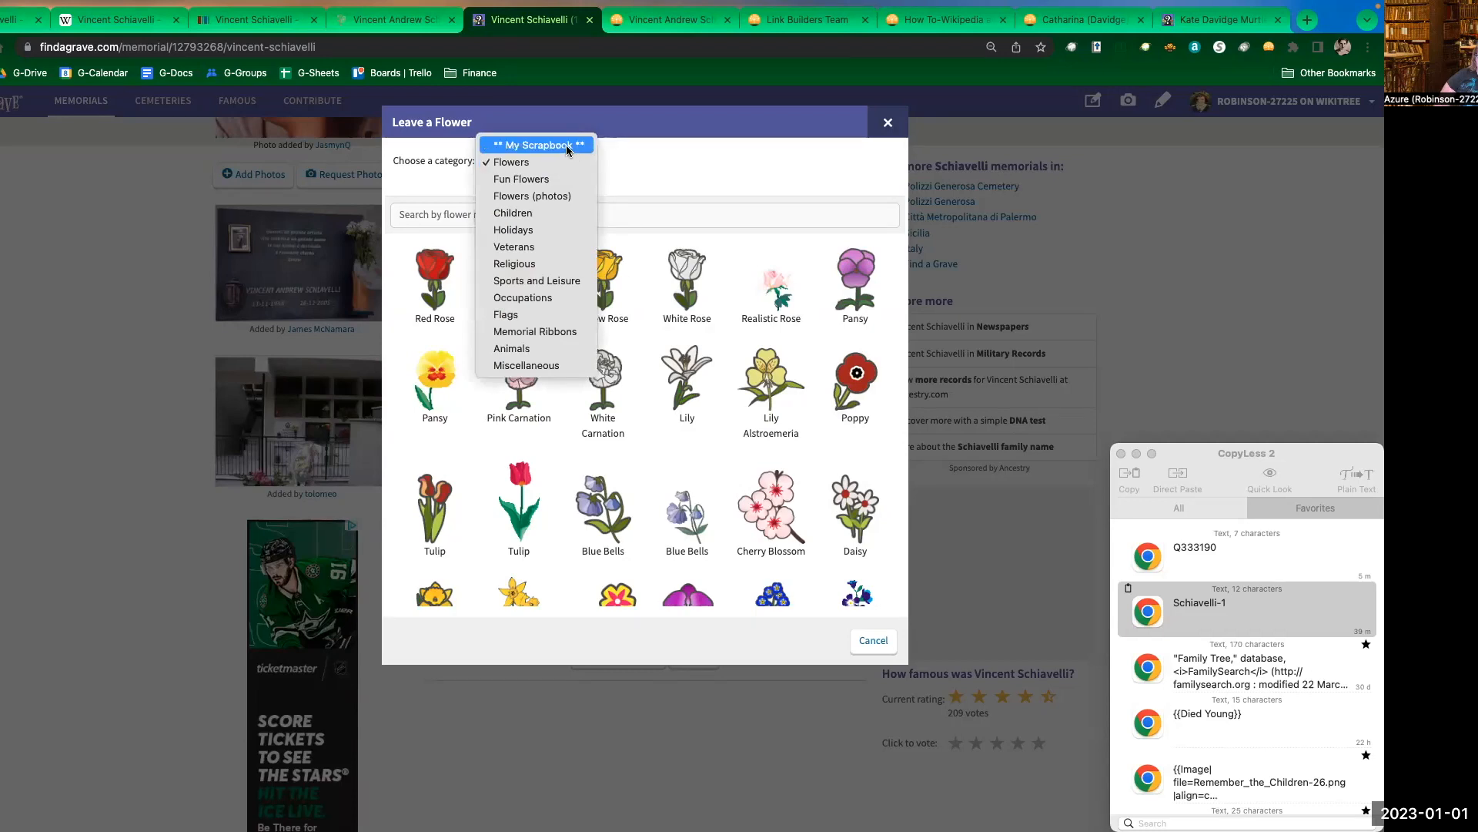
click(568, 147)
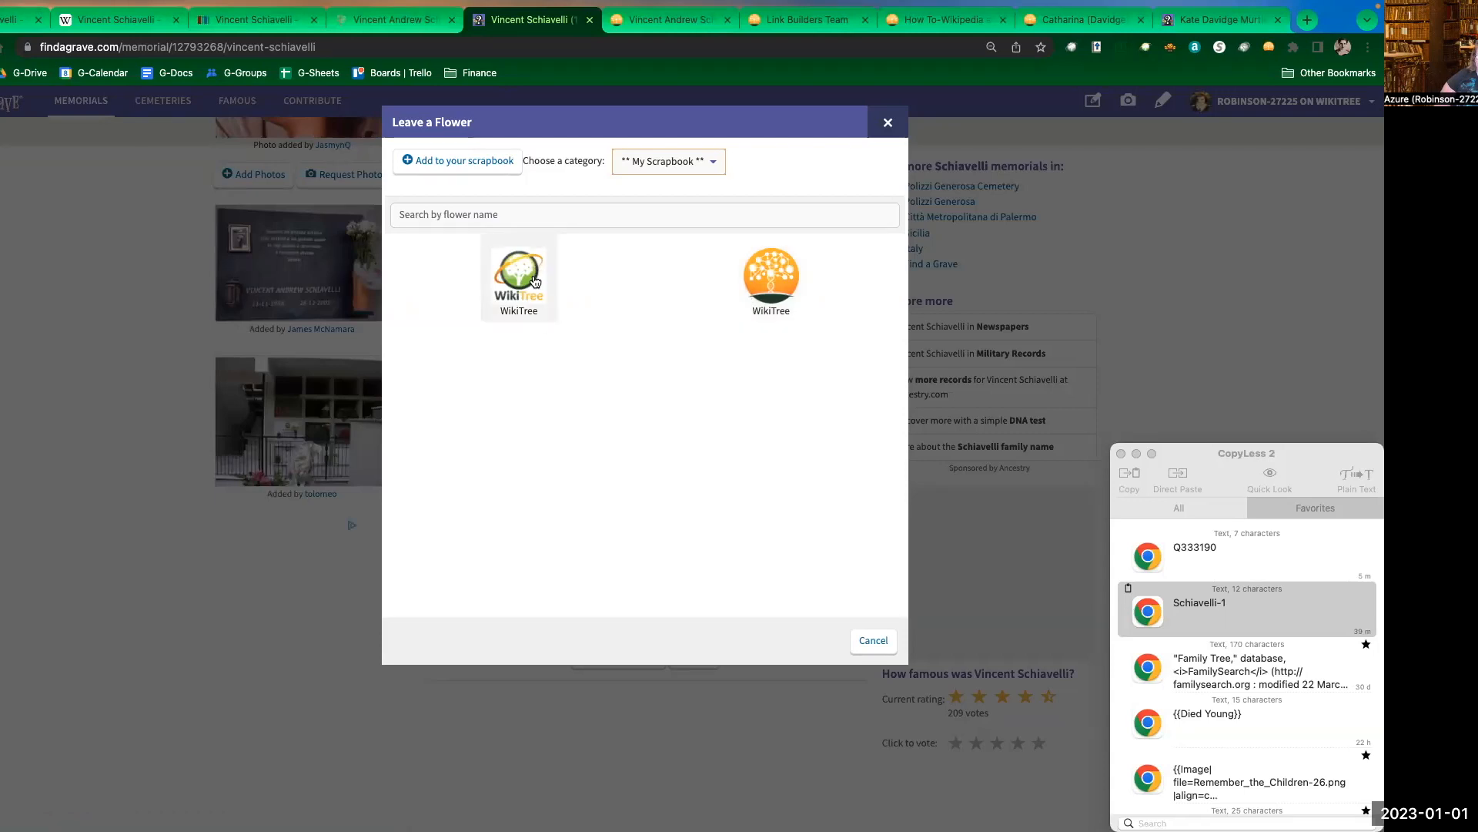
click(771, 296)
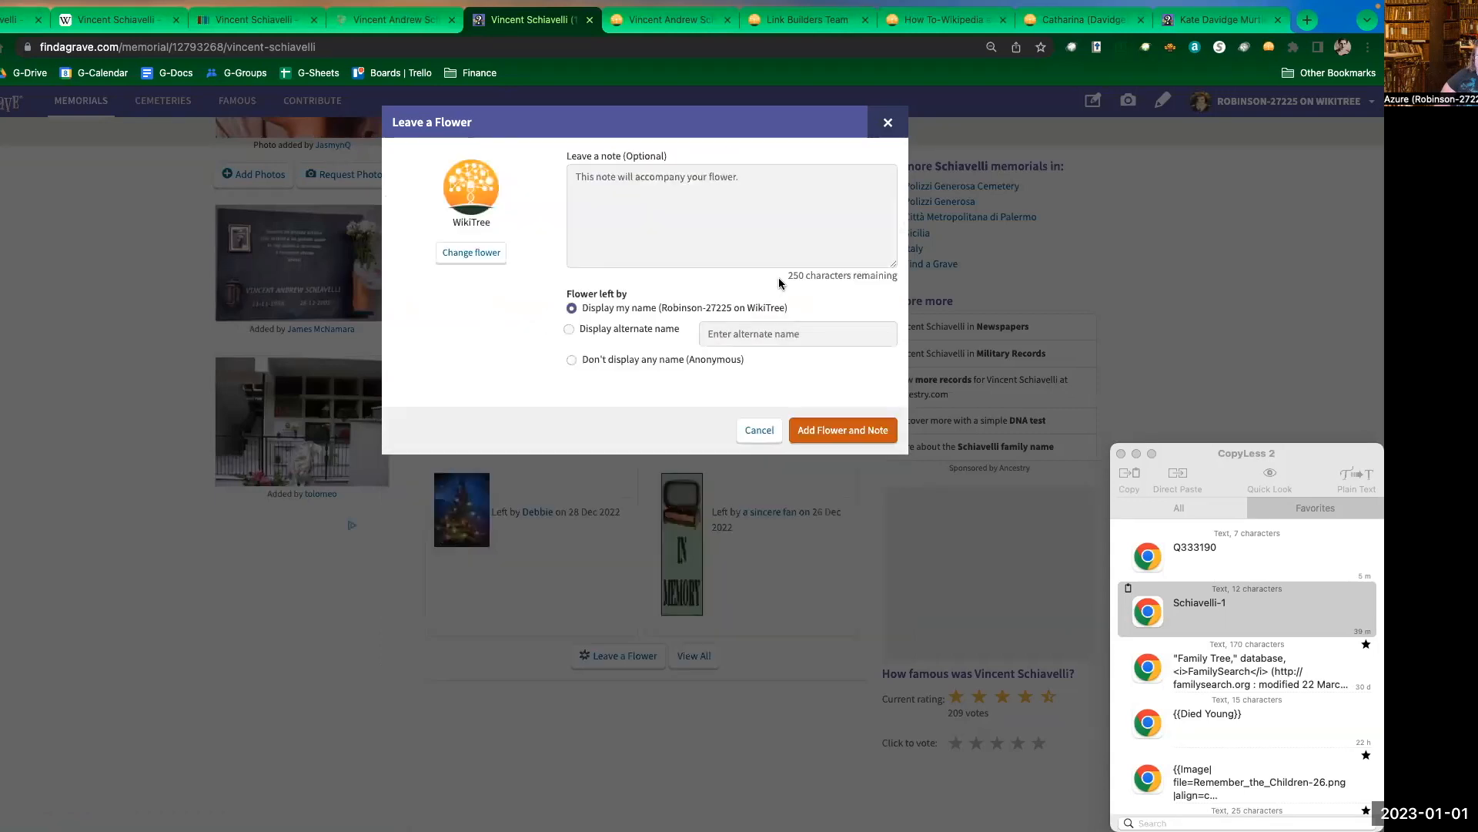
- Write the note "Schiavelli-1 on WikiTree" for the flower, keep the displayed member name and add the flower to the memorial
click(664, 194)
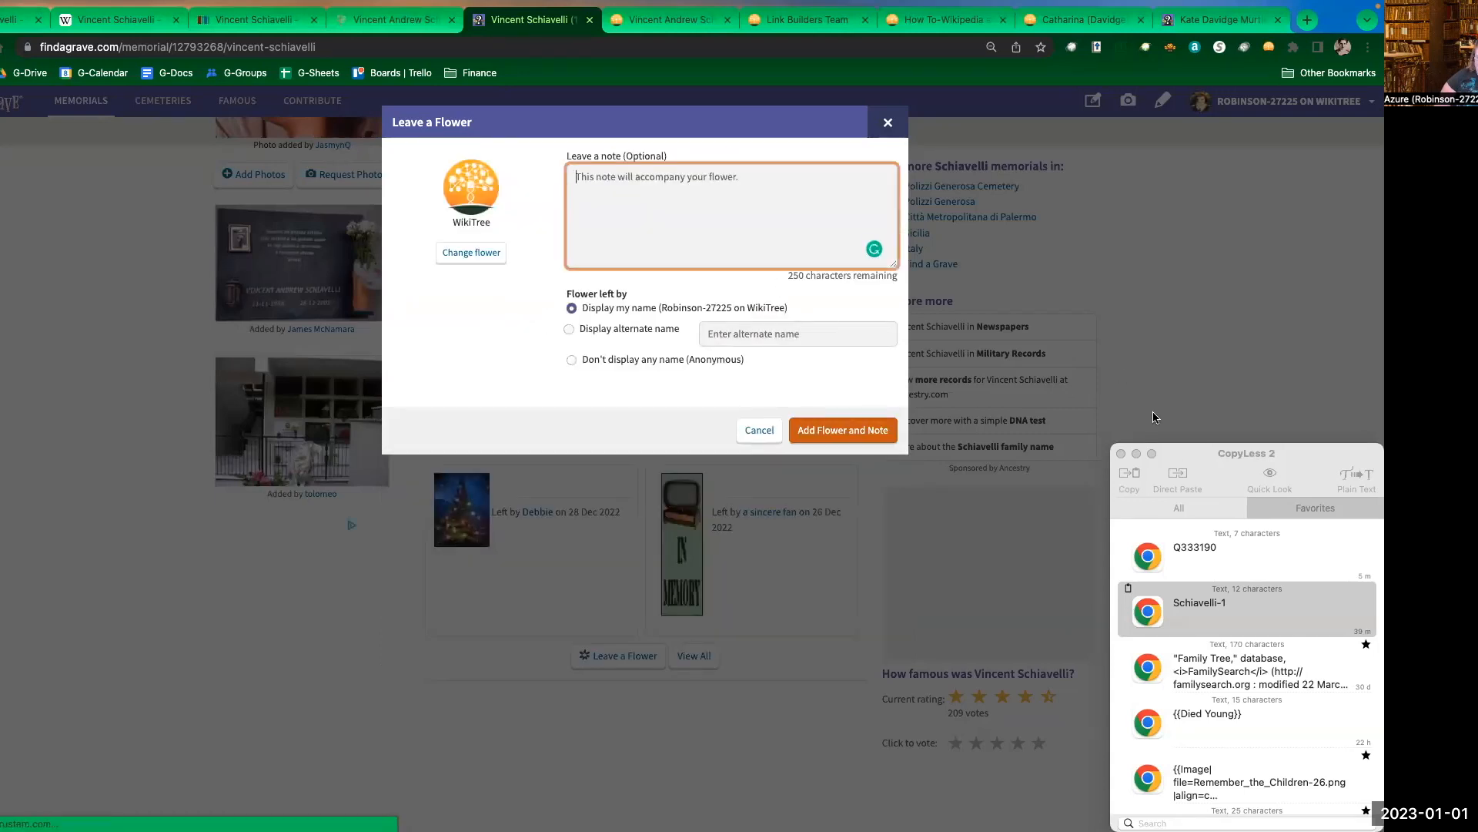
click(1197, 619)
double_click(1197, 618)
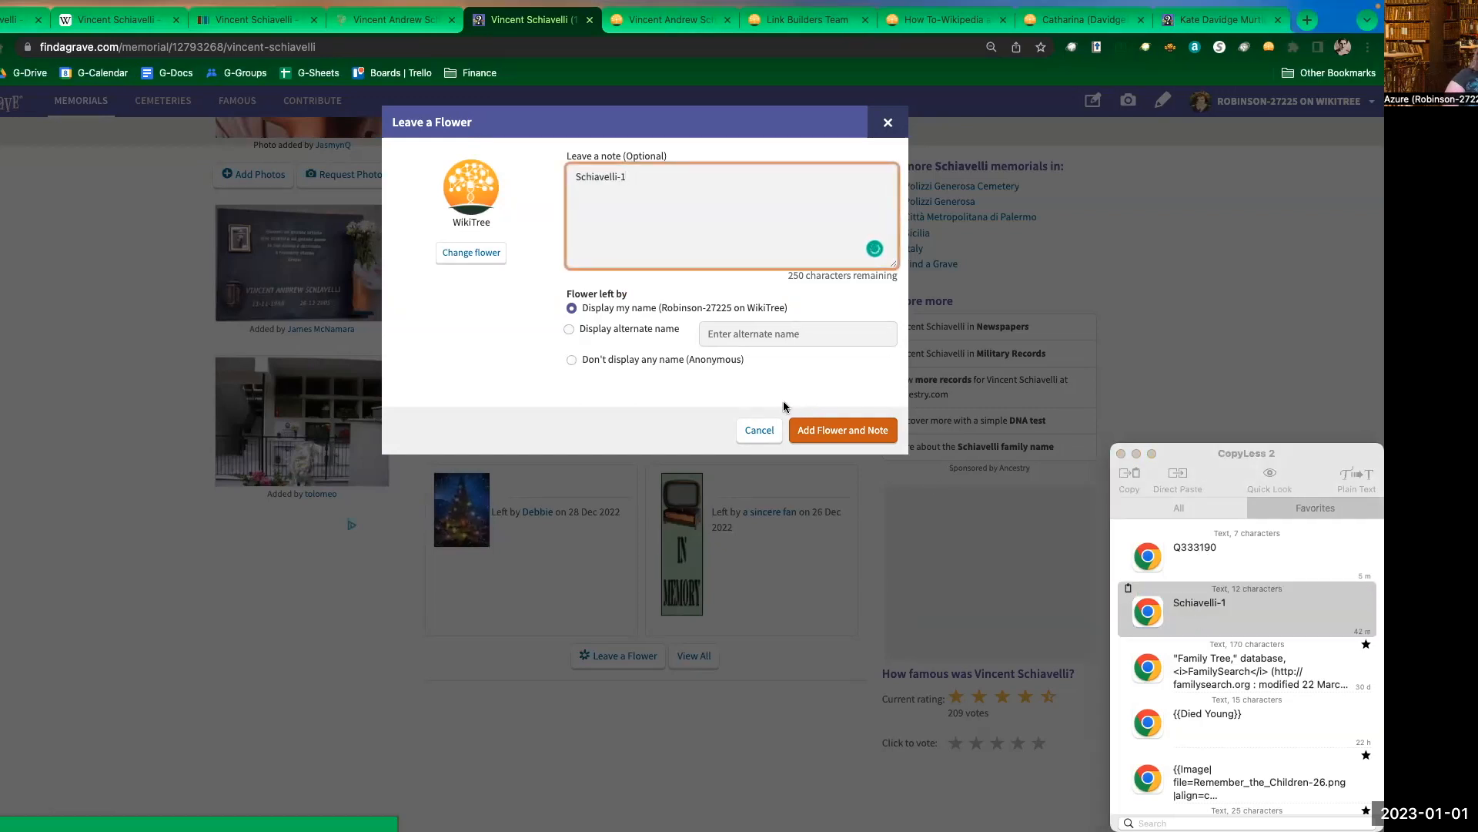
text(on WikiTree)
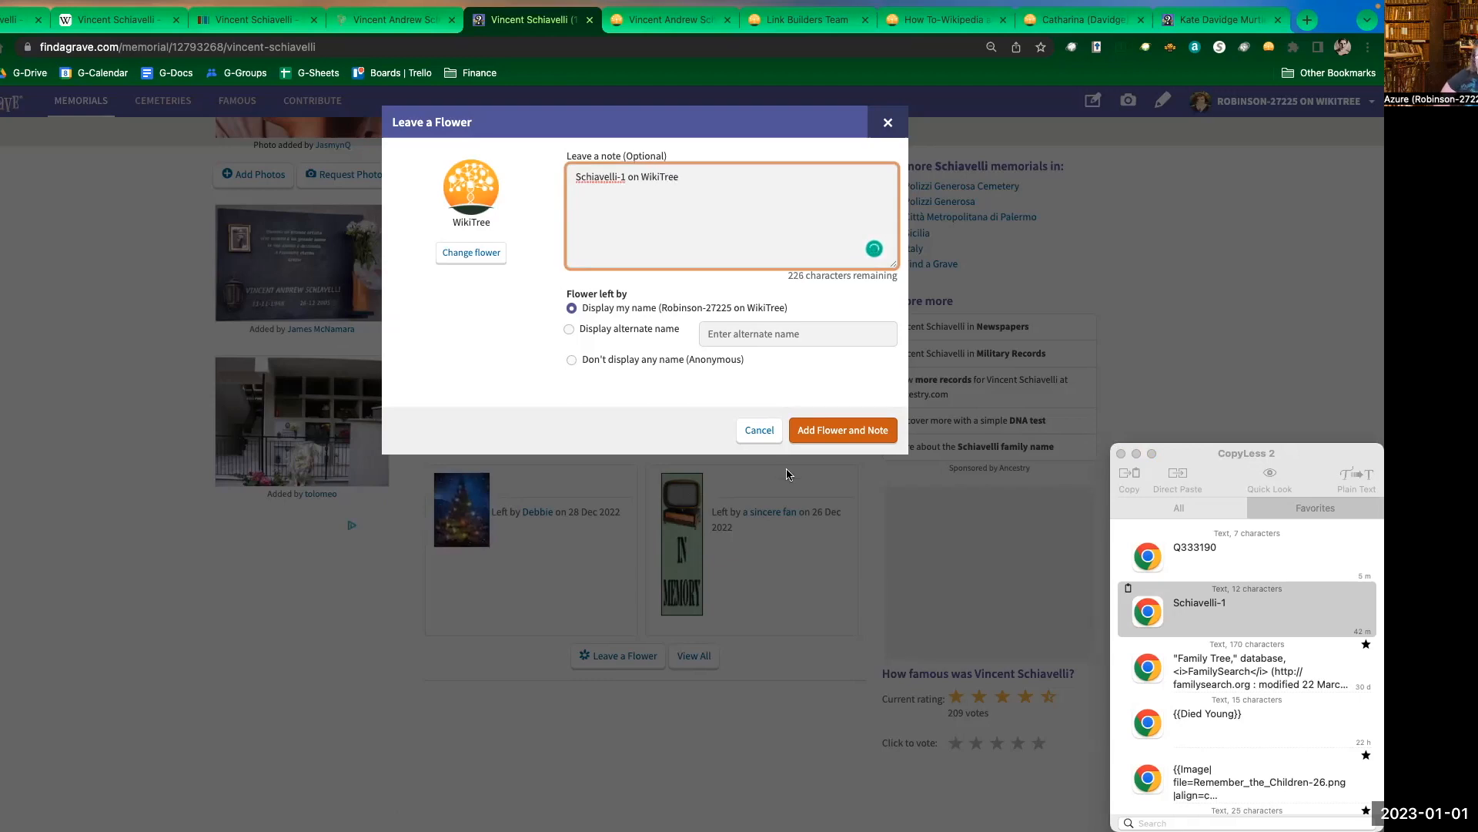
click(828, 433)
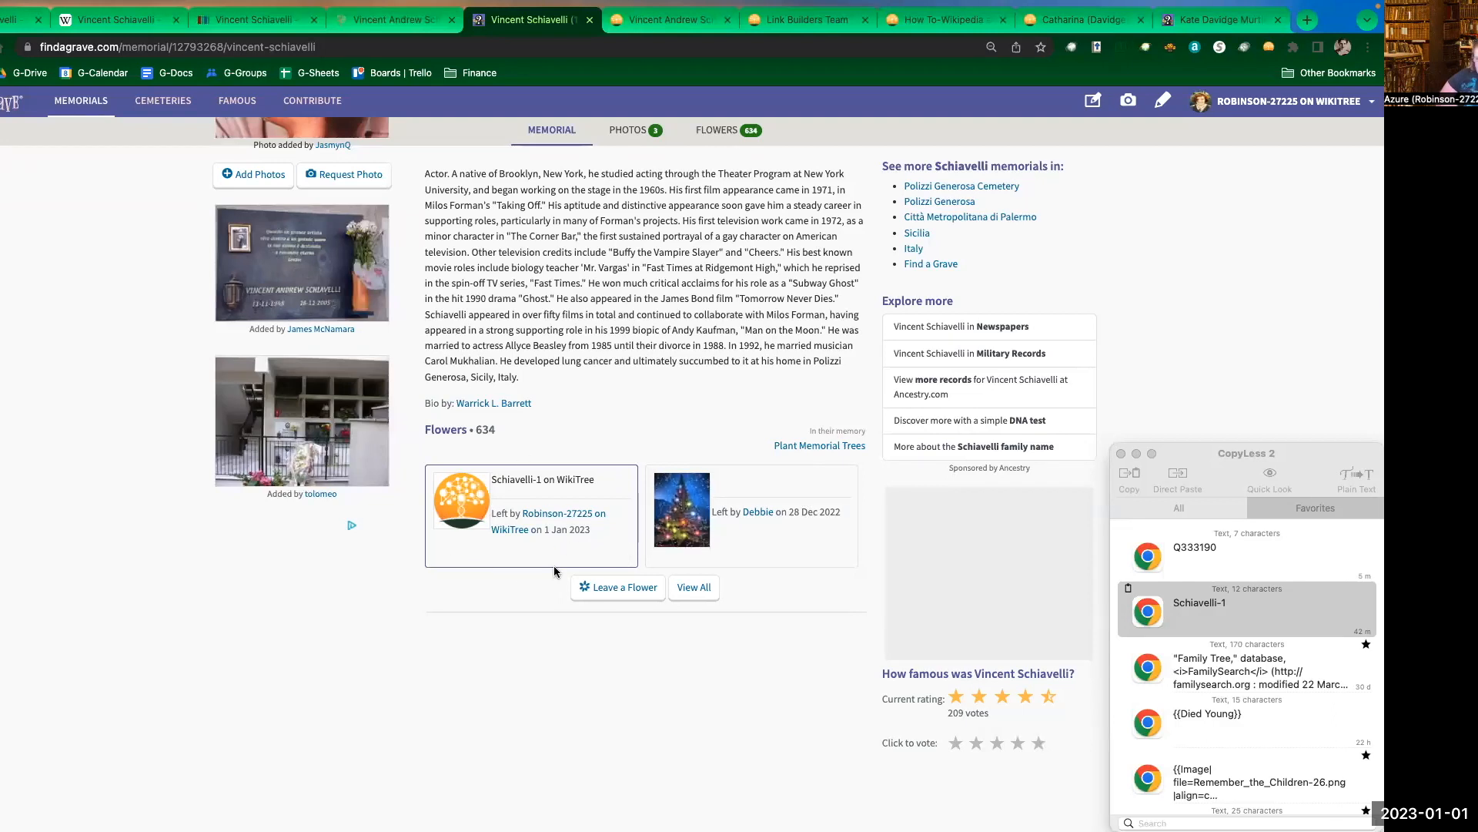
- Check the contributor name on the new flower against the member's own Find a Grave profile and return to the memorial's flowers
mouse_move(562, 526)
drag(509, 512, 532, 534)
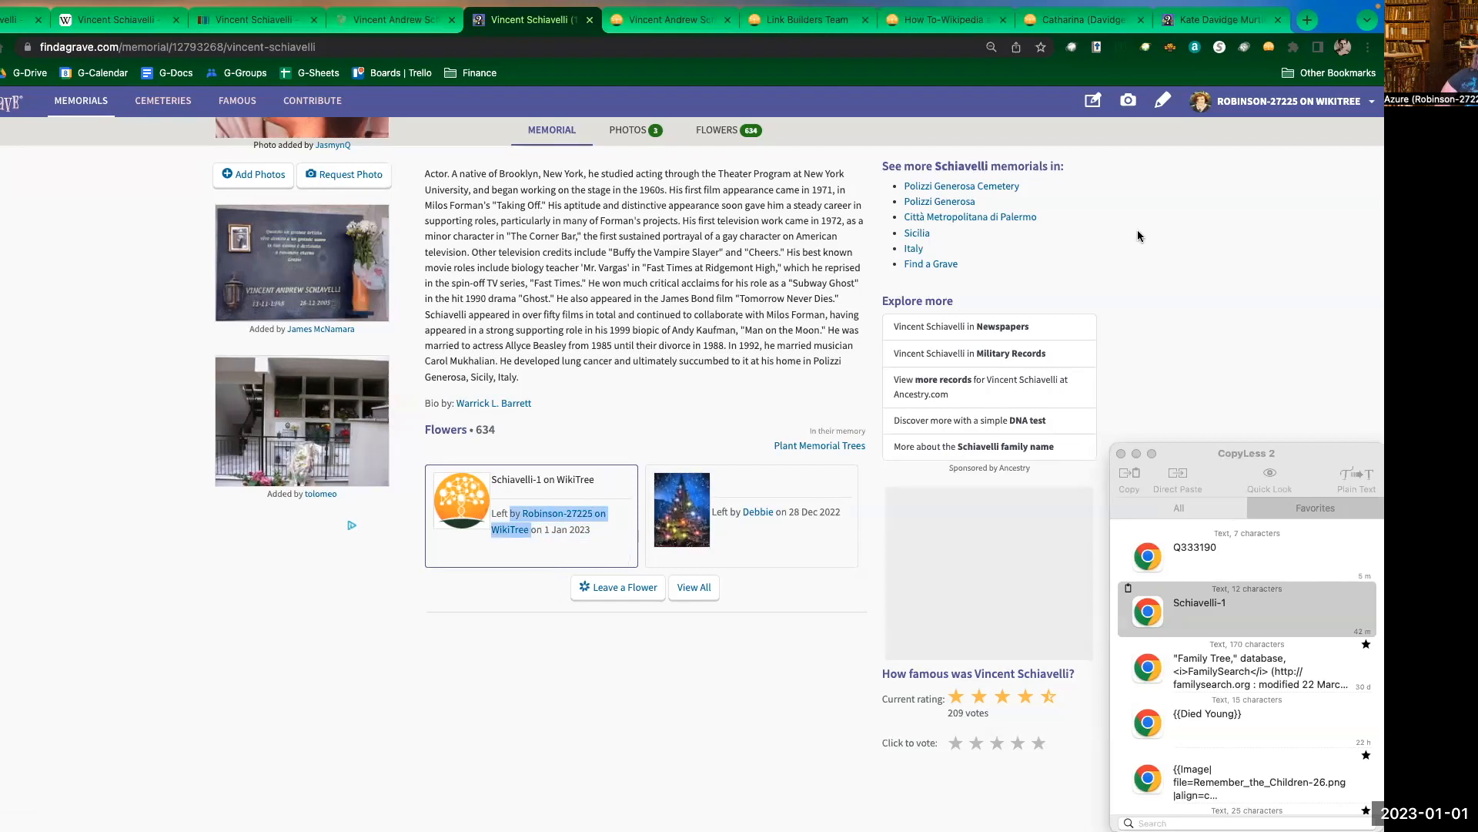
click(1243, 106)
click(1224, 139)
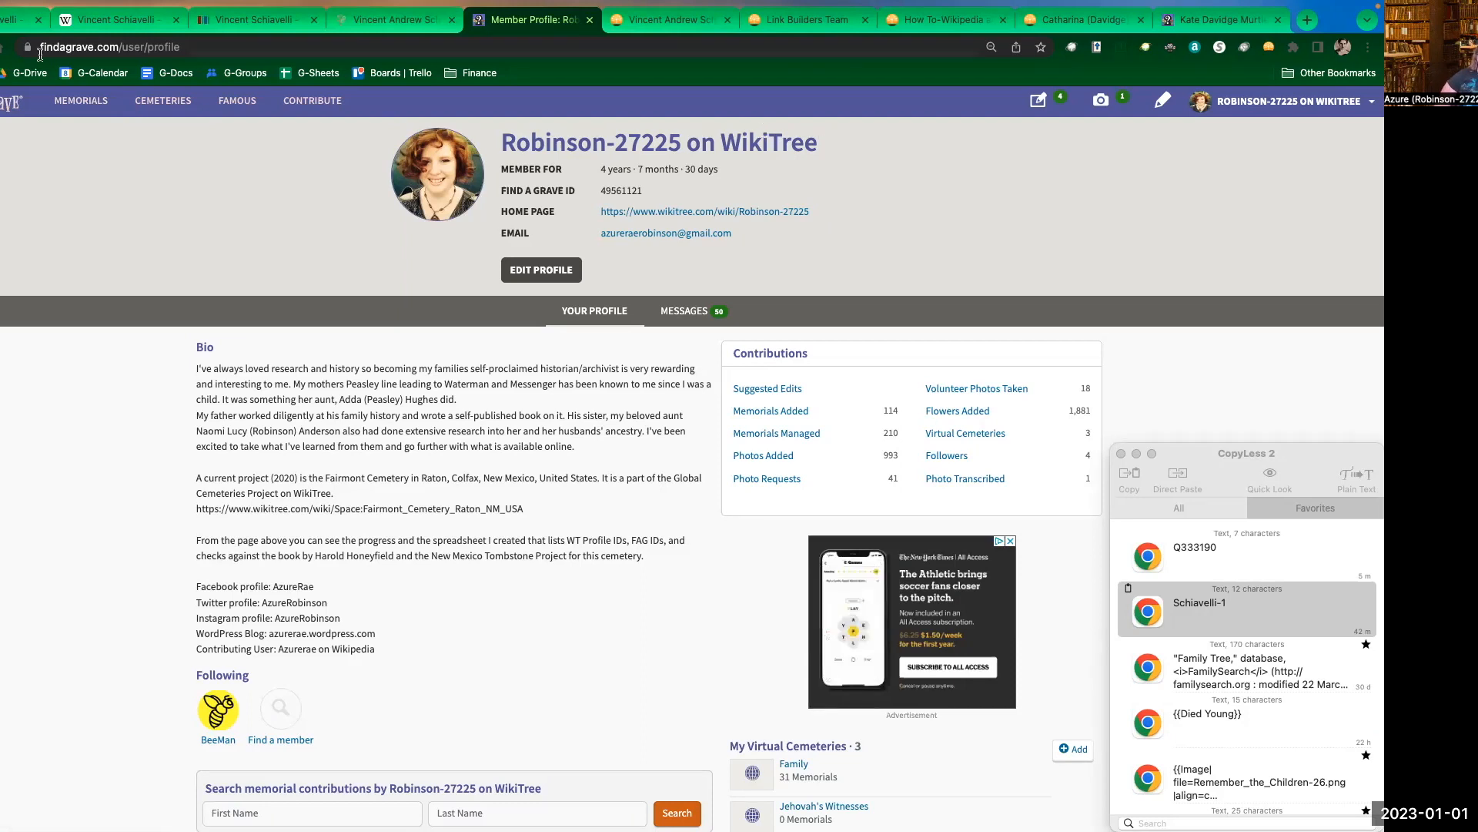
key(super+bracketleft)
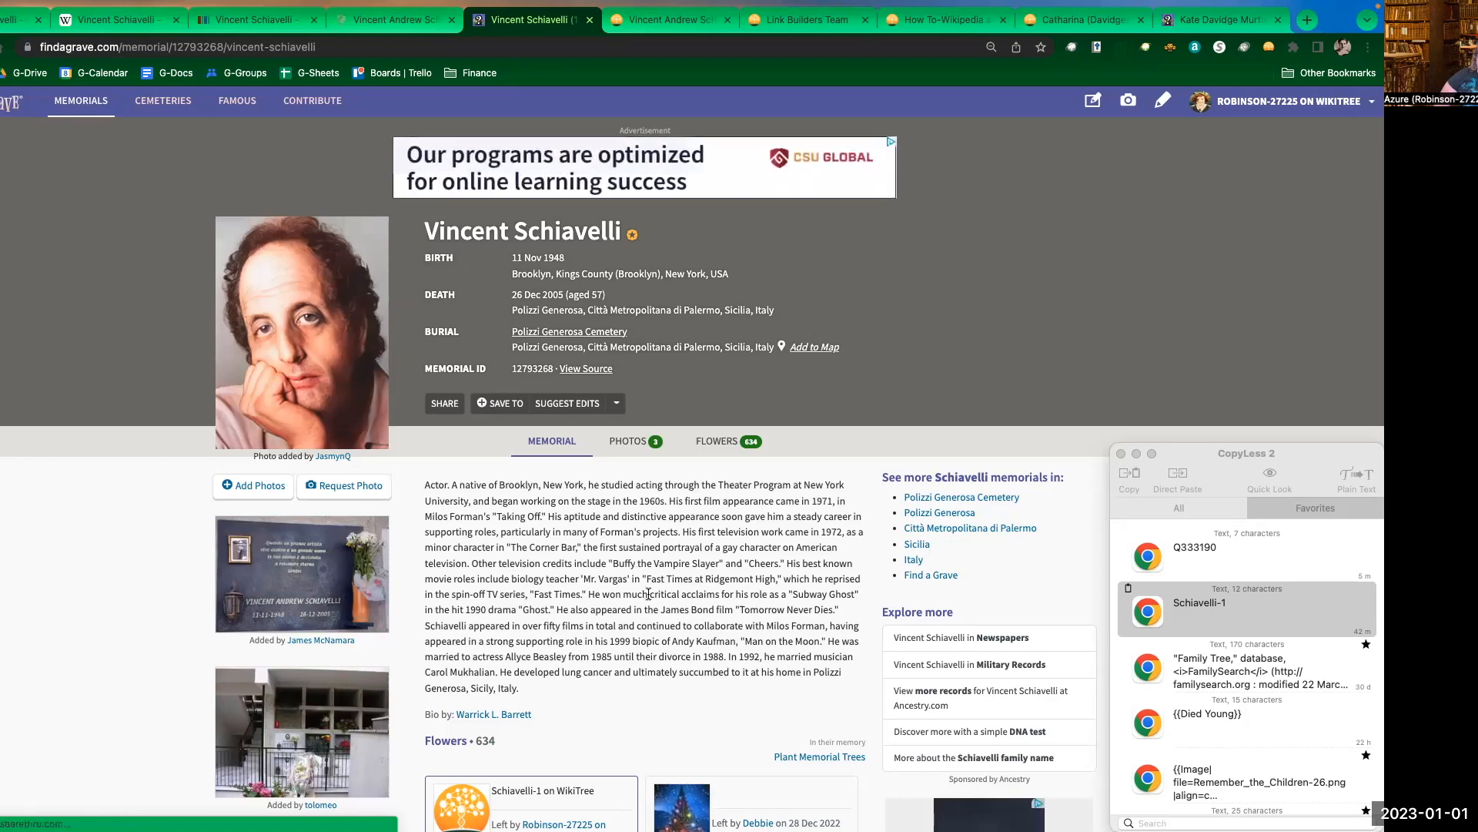
scroll(643, 581, down, 3)
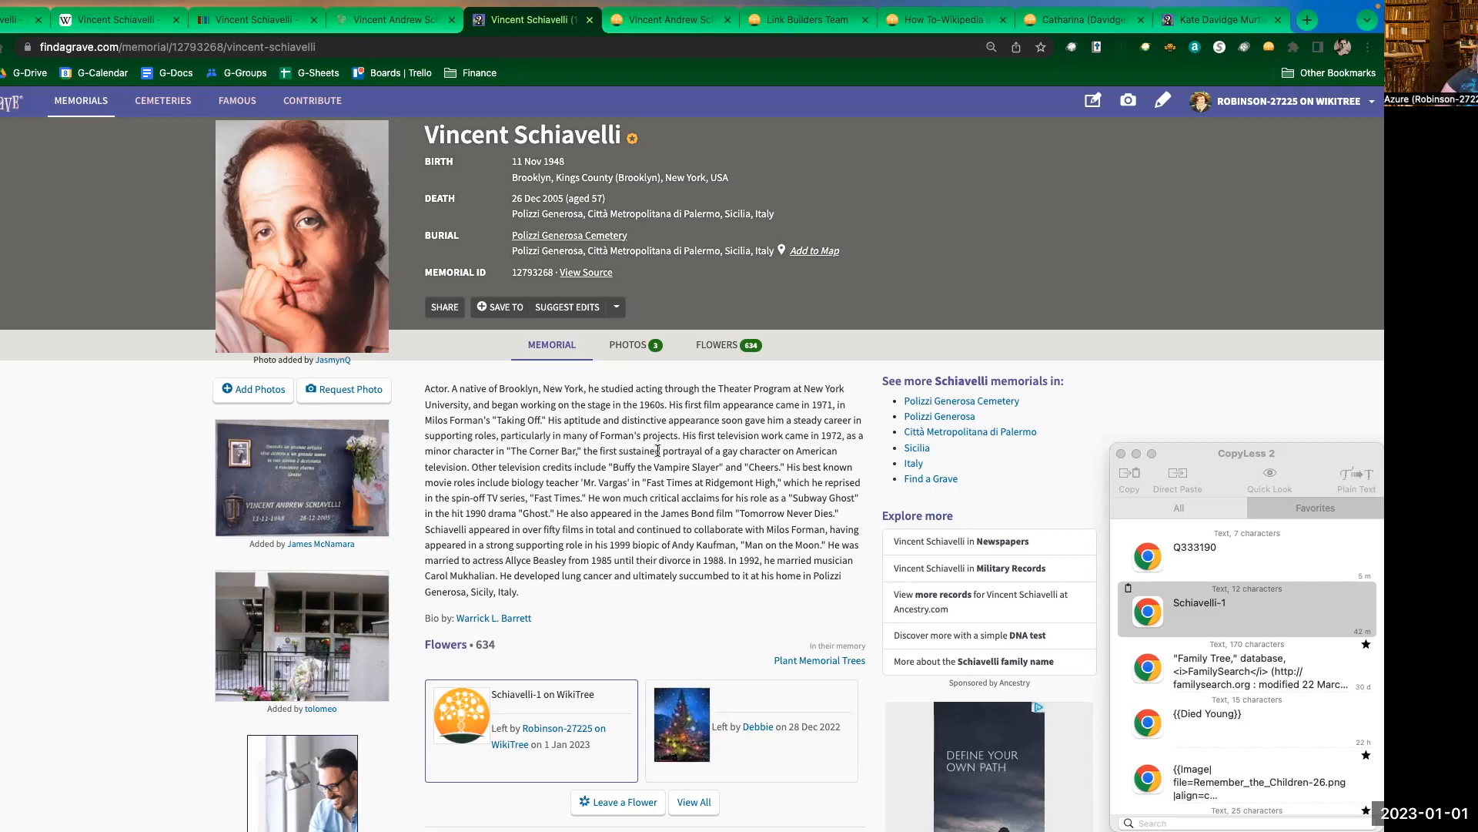
- Switch to the other Find a Grave memorial, in Fairmont Cemetery, and upload the photo Murtle-11.jpeg from the Downloads folder
click(1186, 23)
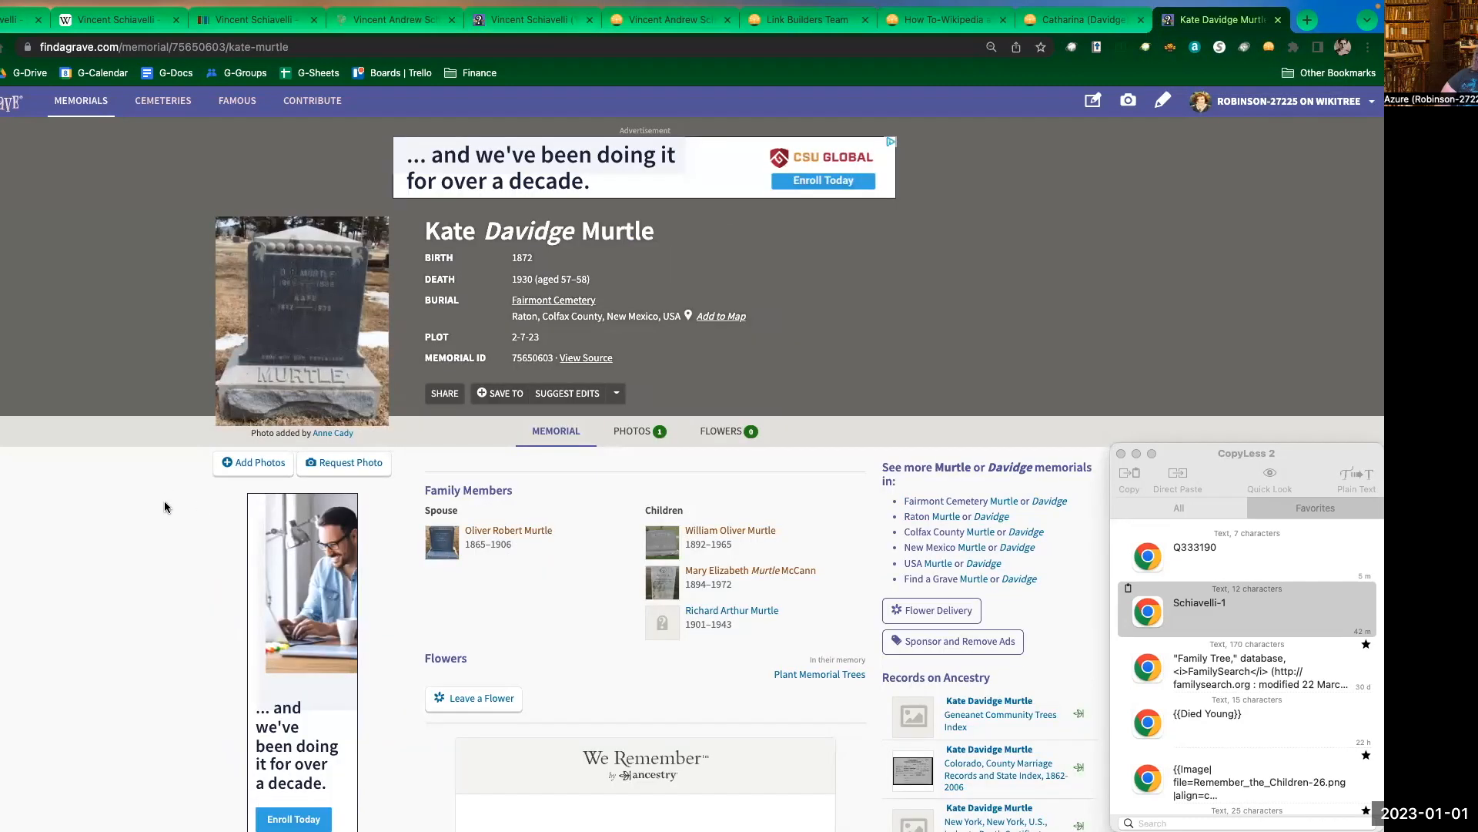
click(247, 464)
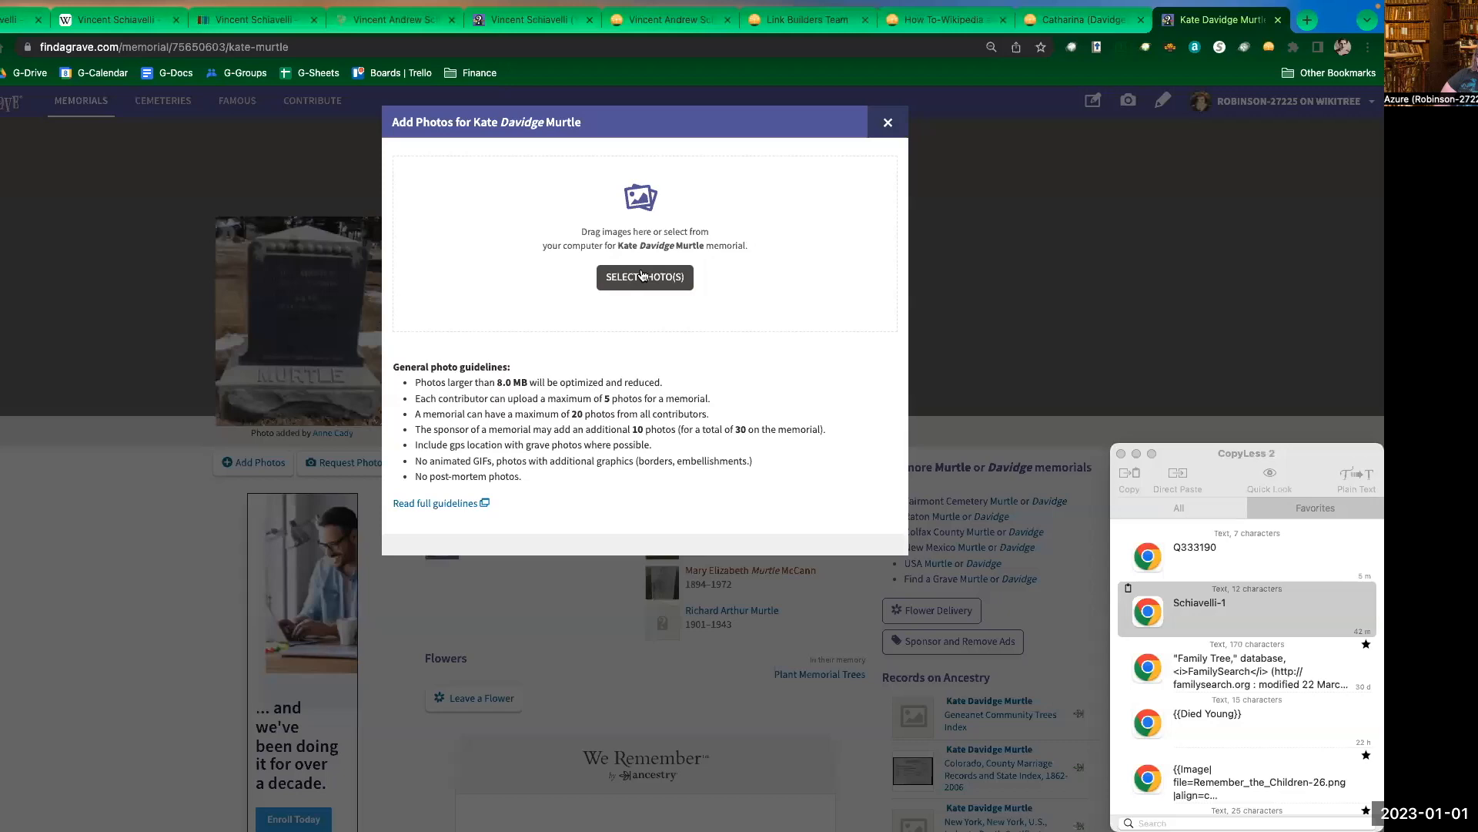
click(643, 276)
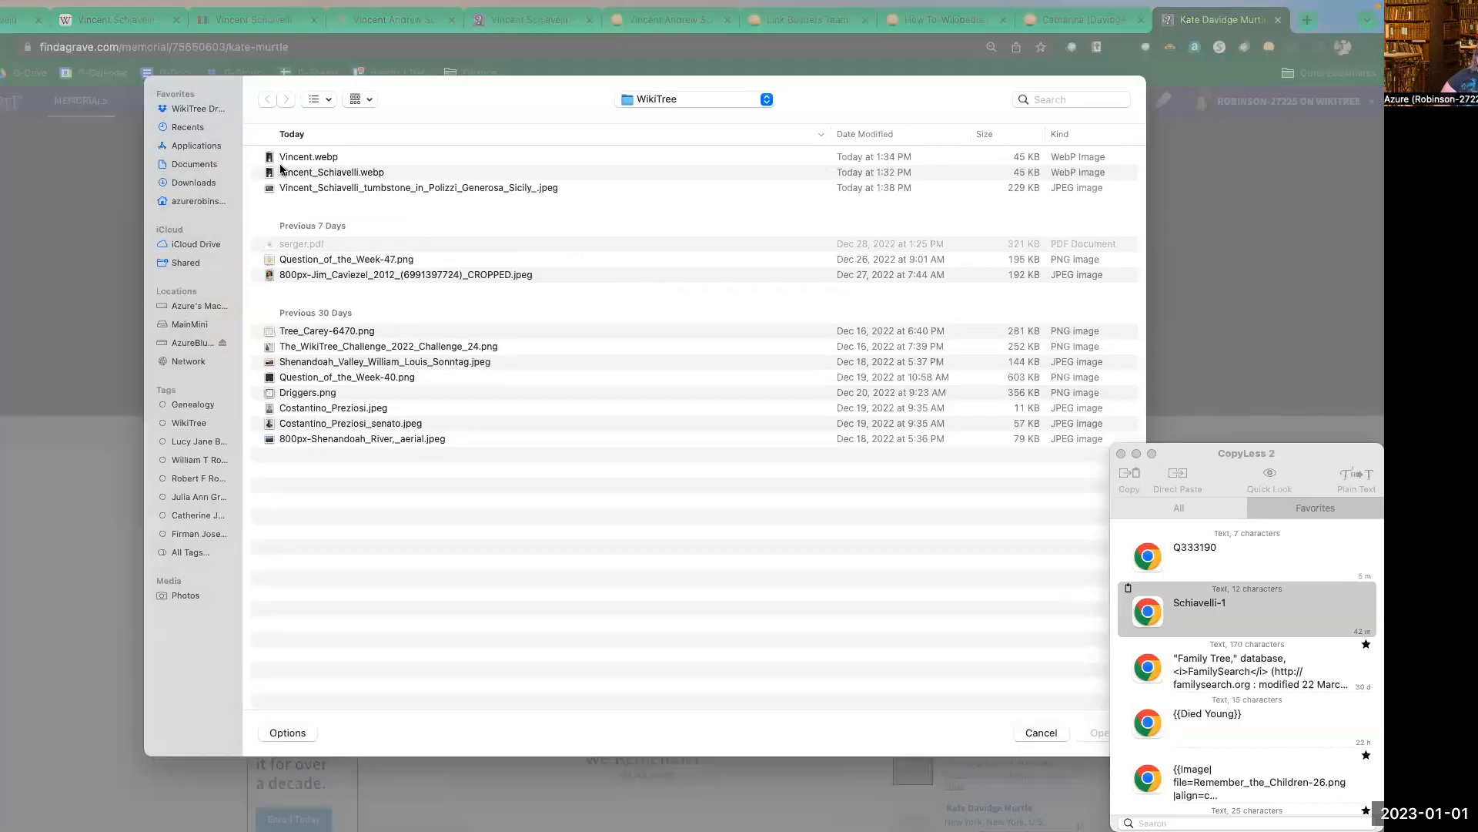
click(192, 184)
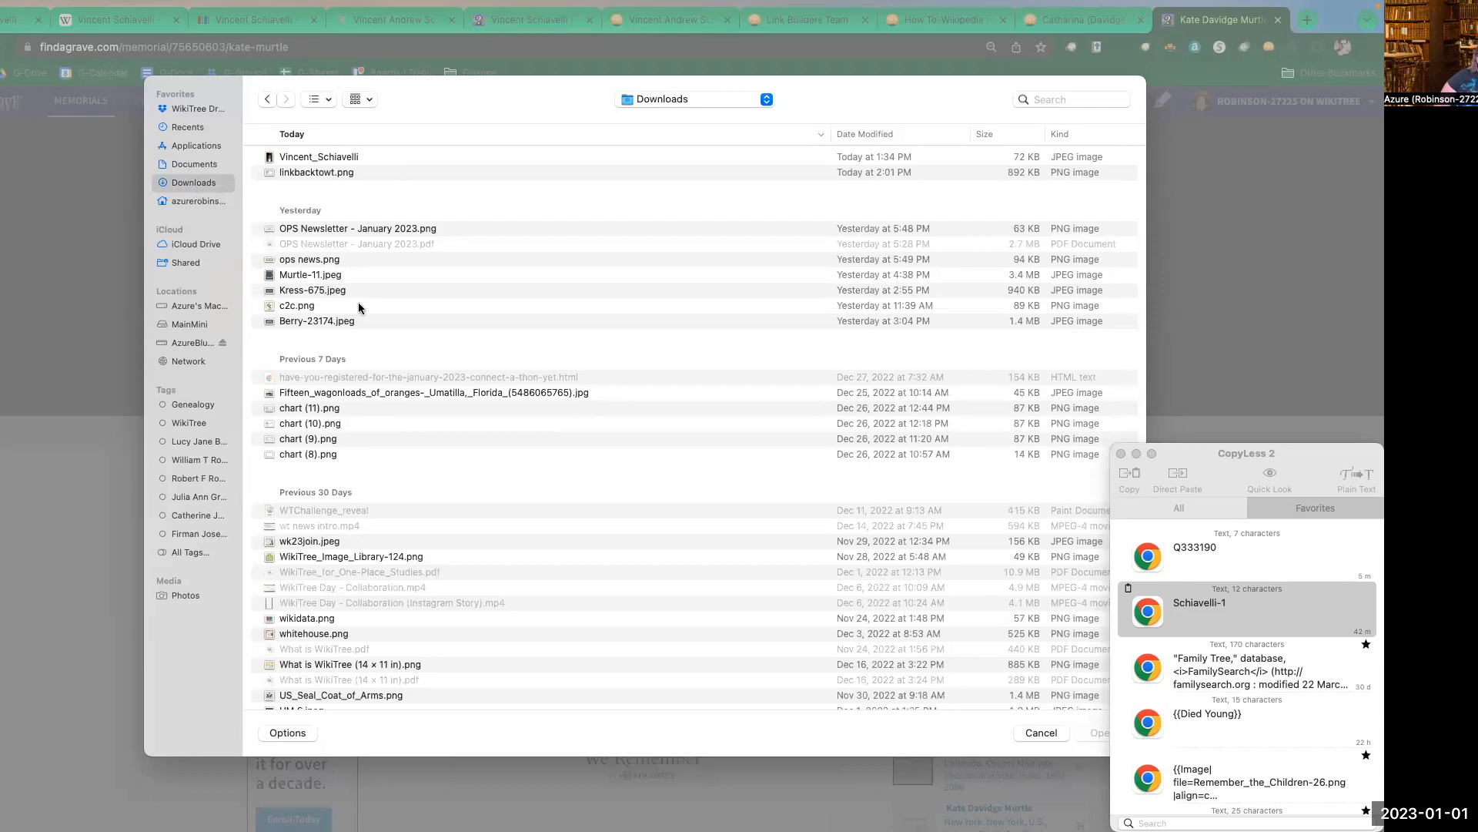
double_click(362, 275)
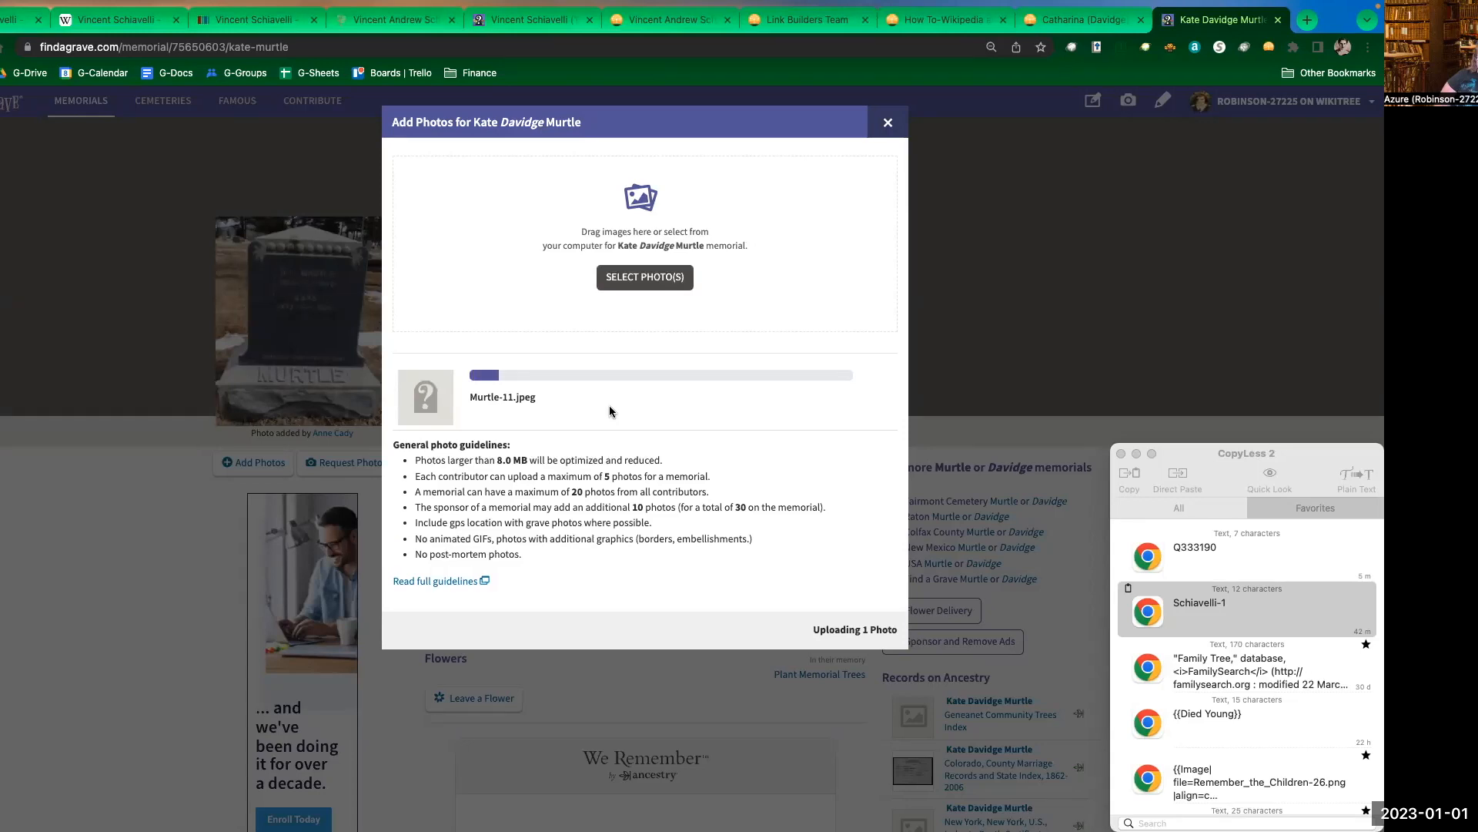
- Switch to the WikiTree profile matching that memorial and copy its ID, Davidge-278
click(1071, 20)
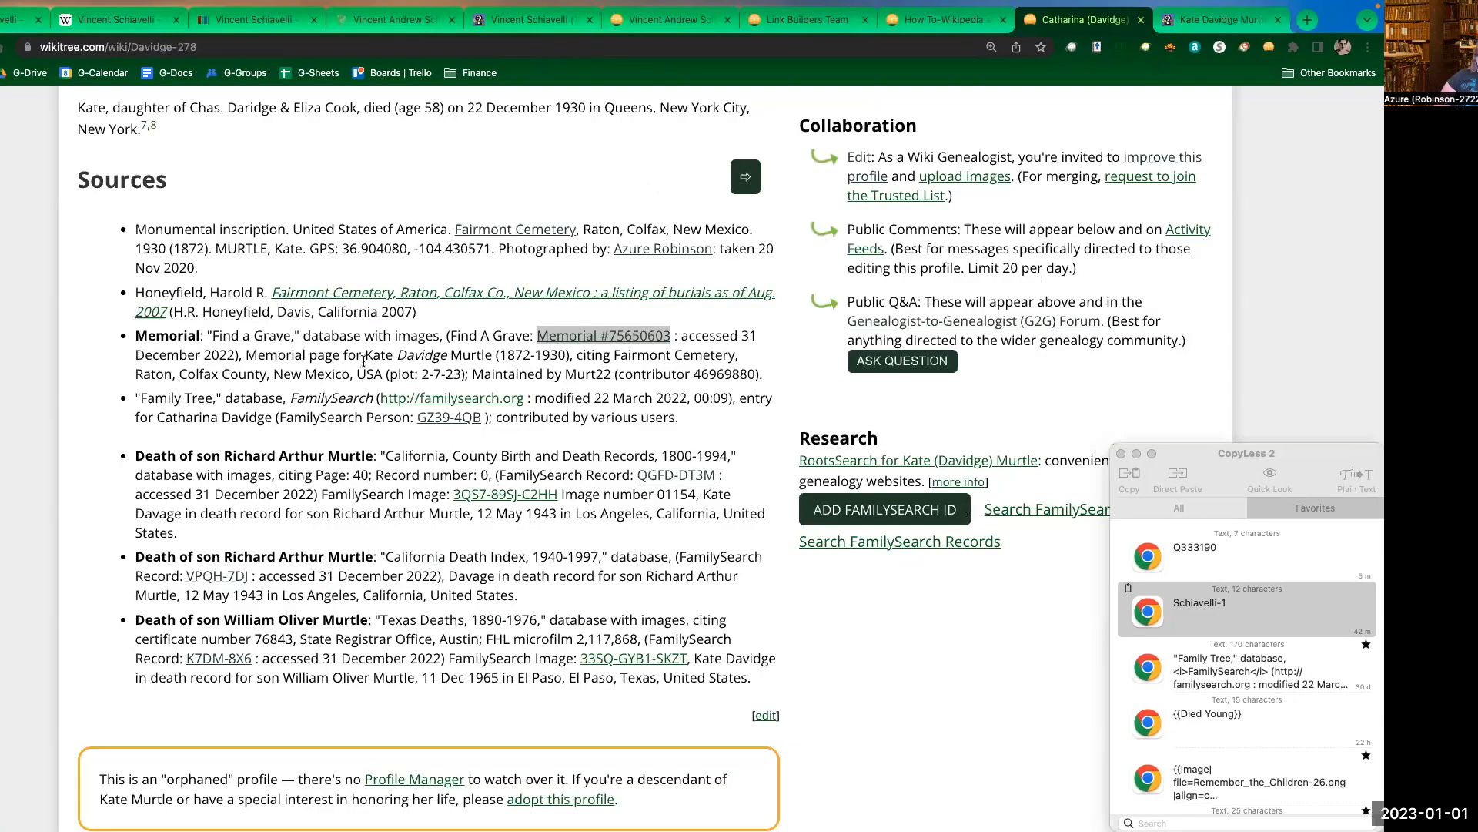
scroll(364, 361, up, 8)
scroll(369, 385, up, 5)
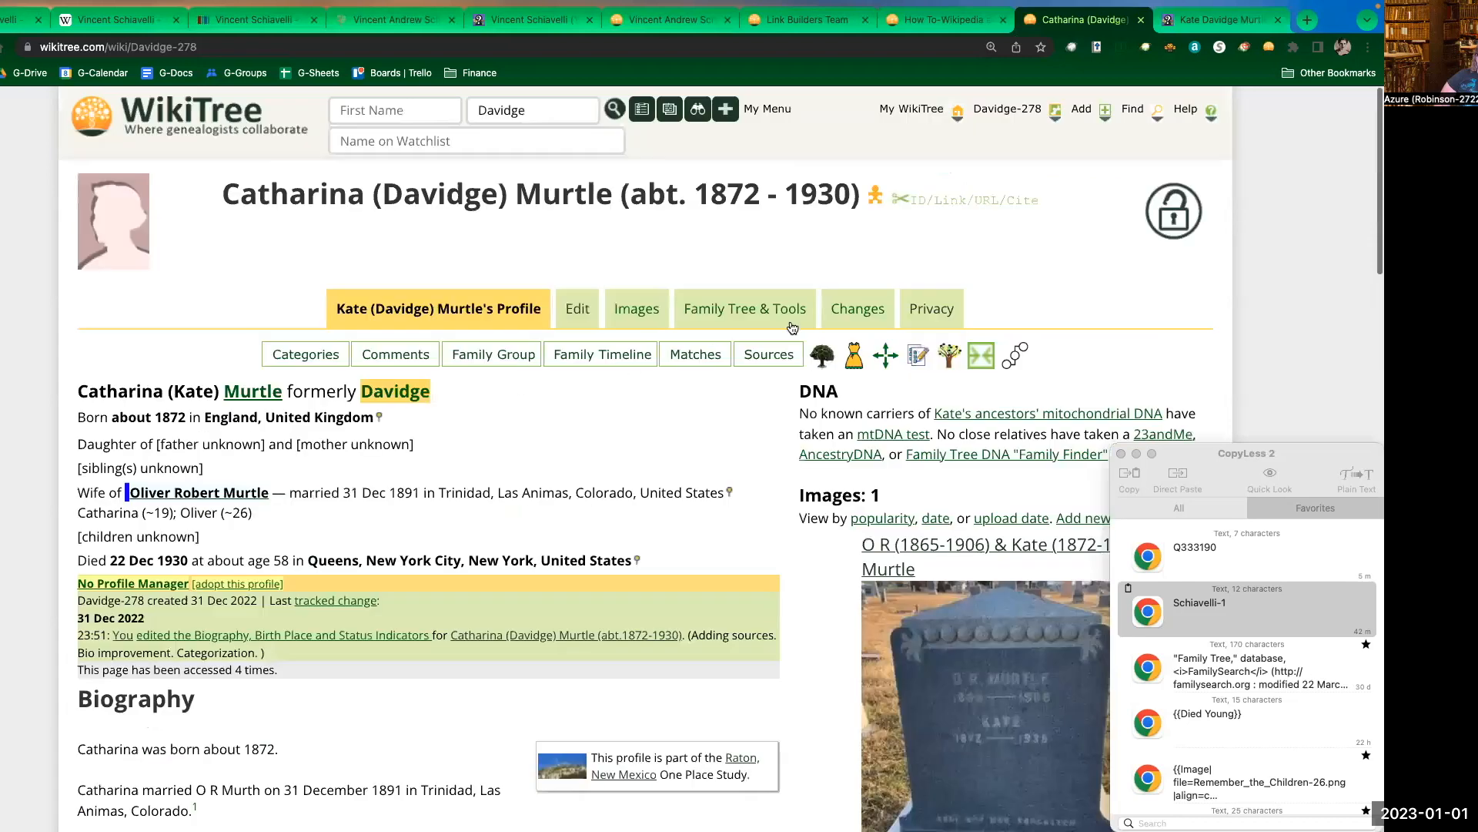
click(909, 210)
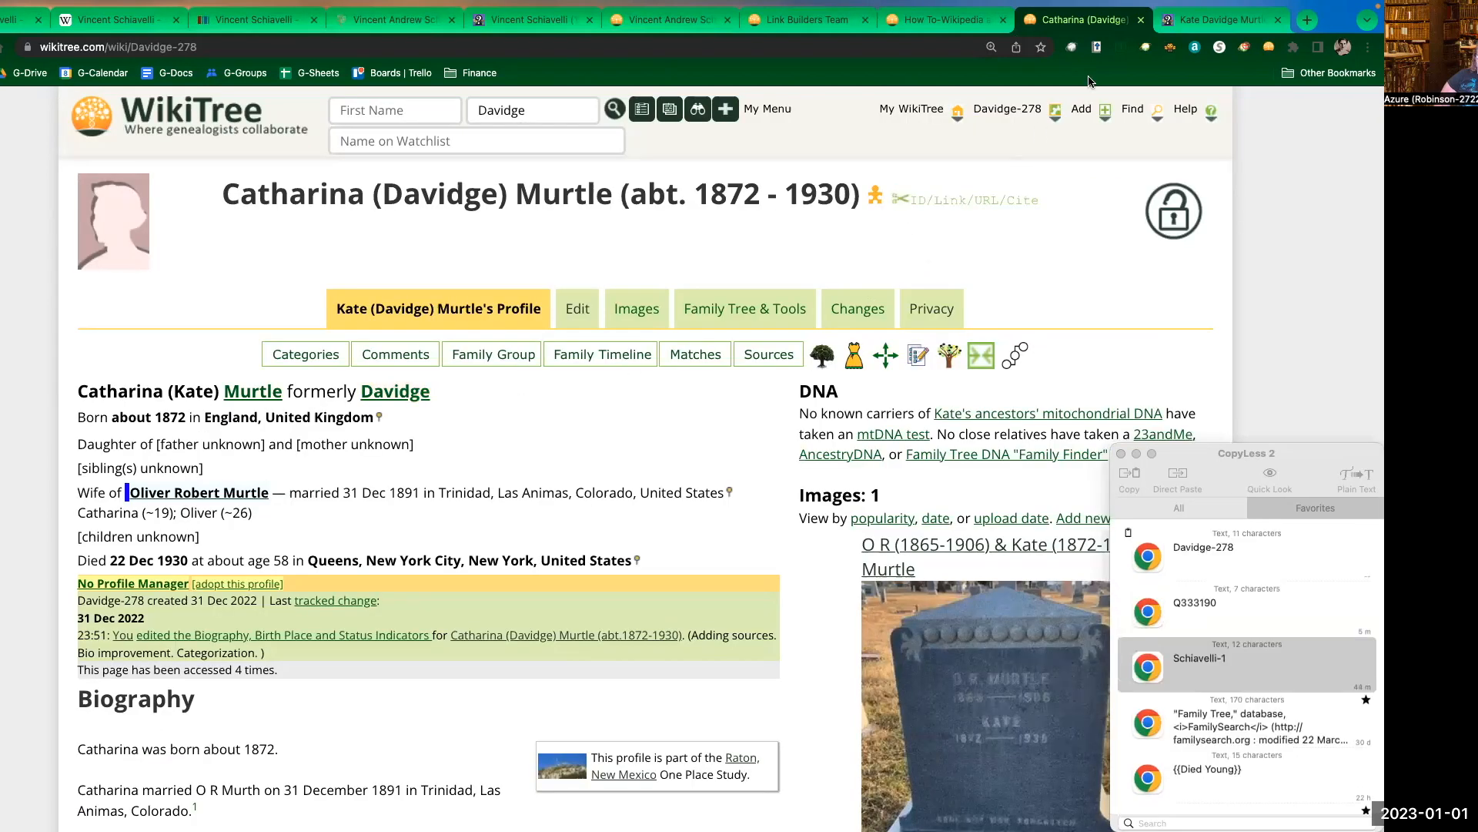
- Close the WikiTree profile, caption the uploaded grave photo "Davidge-278 on WikiTree" and finish adding it to the memorial
click(1140, 20)
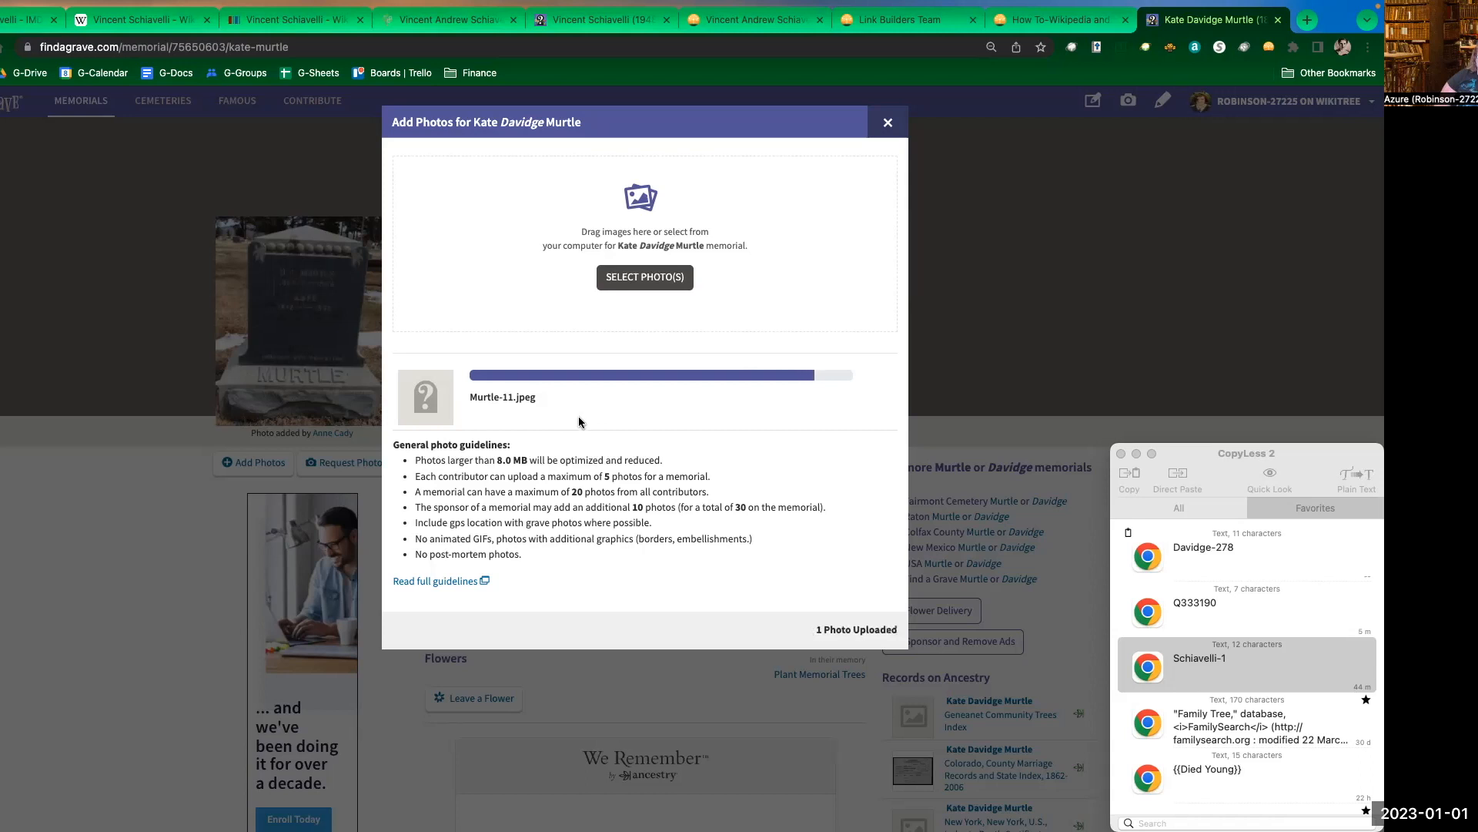
click(539, 421)
key(super+v)
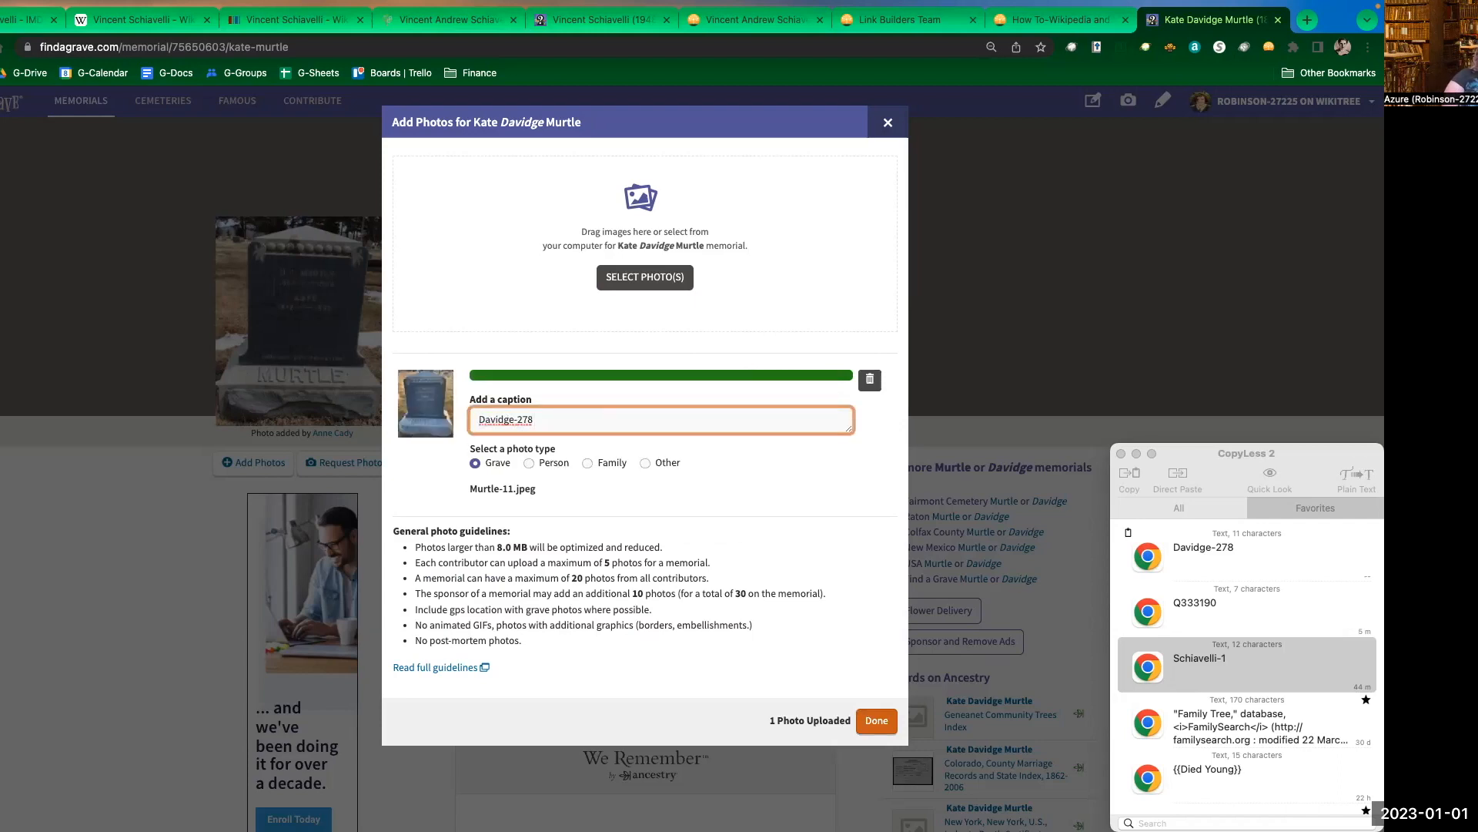
text(on WikiTree)
click(874, 722)
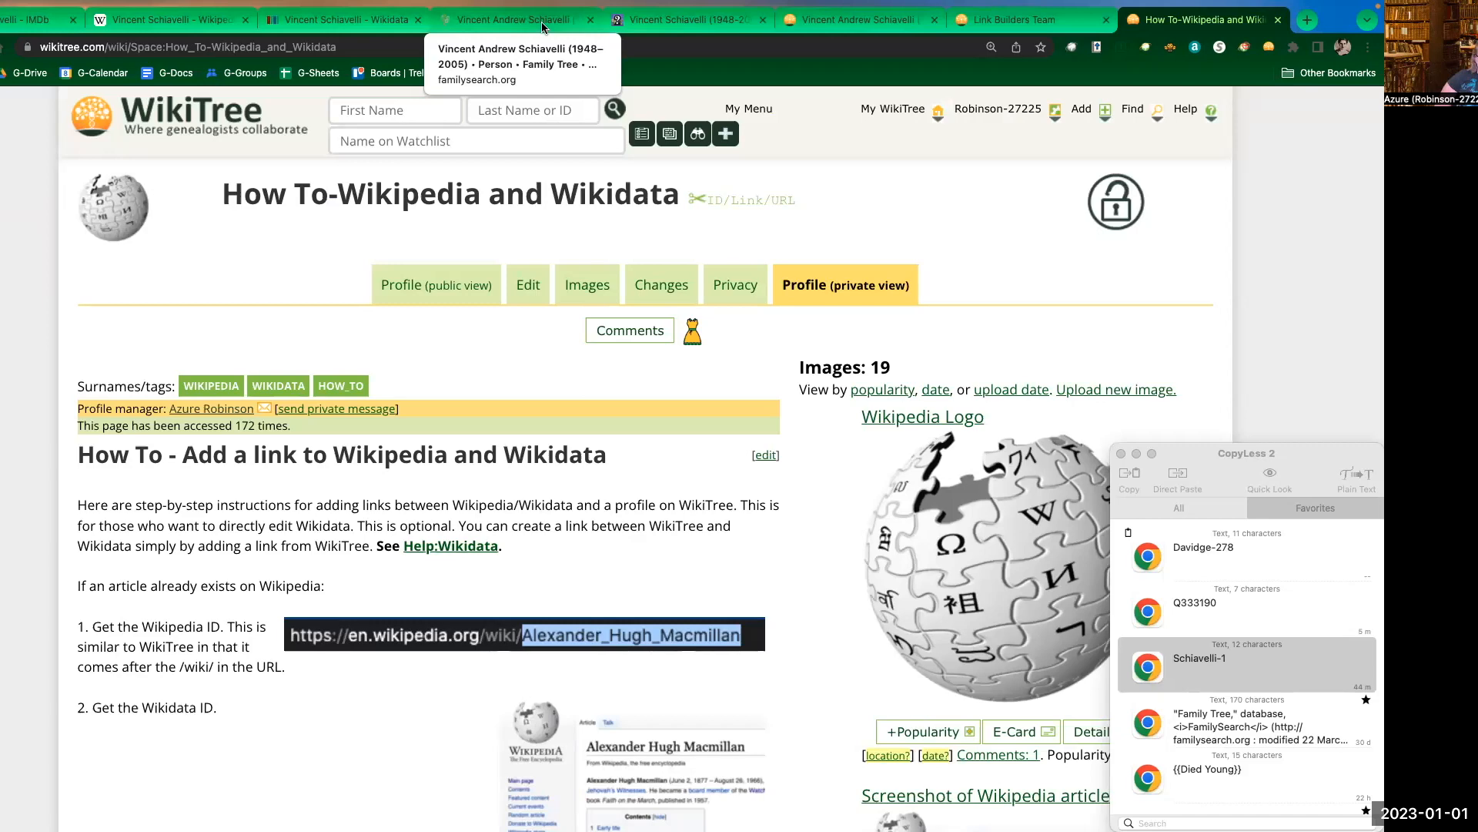
- Switch to Vincent Schiavelli's FamilySearch page, look over the form for creating a new source and cancel it
click(542, 27)
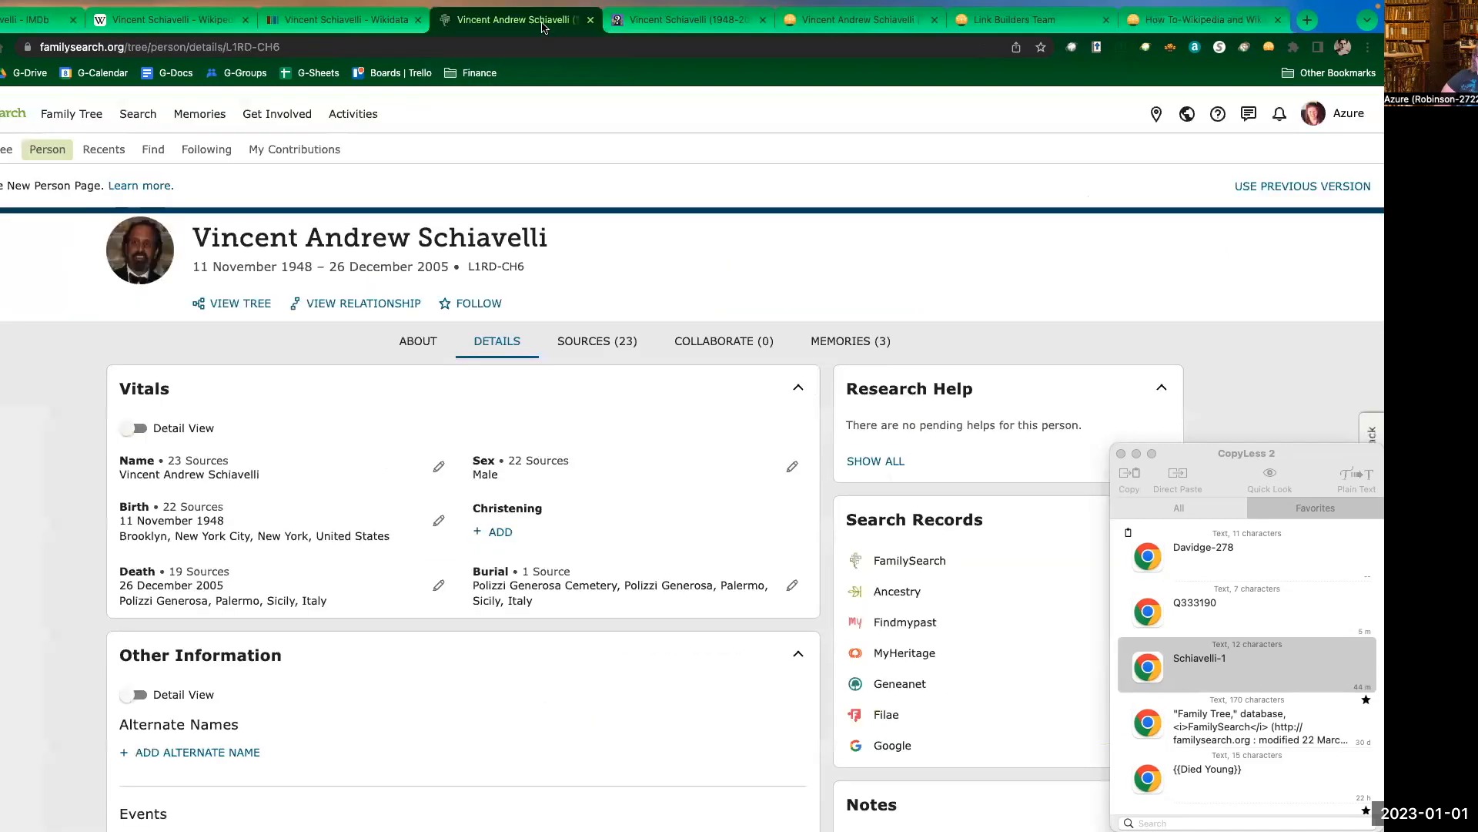
click(614, 351)
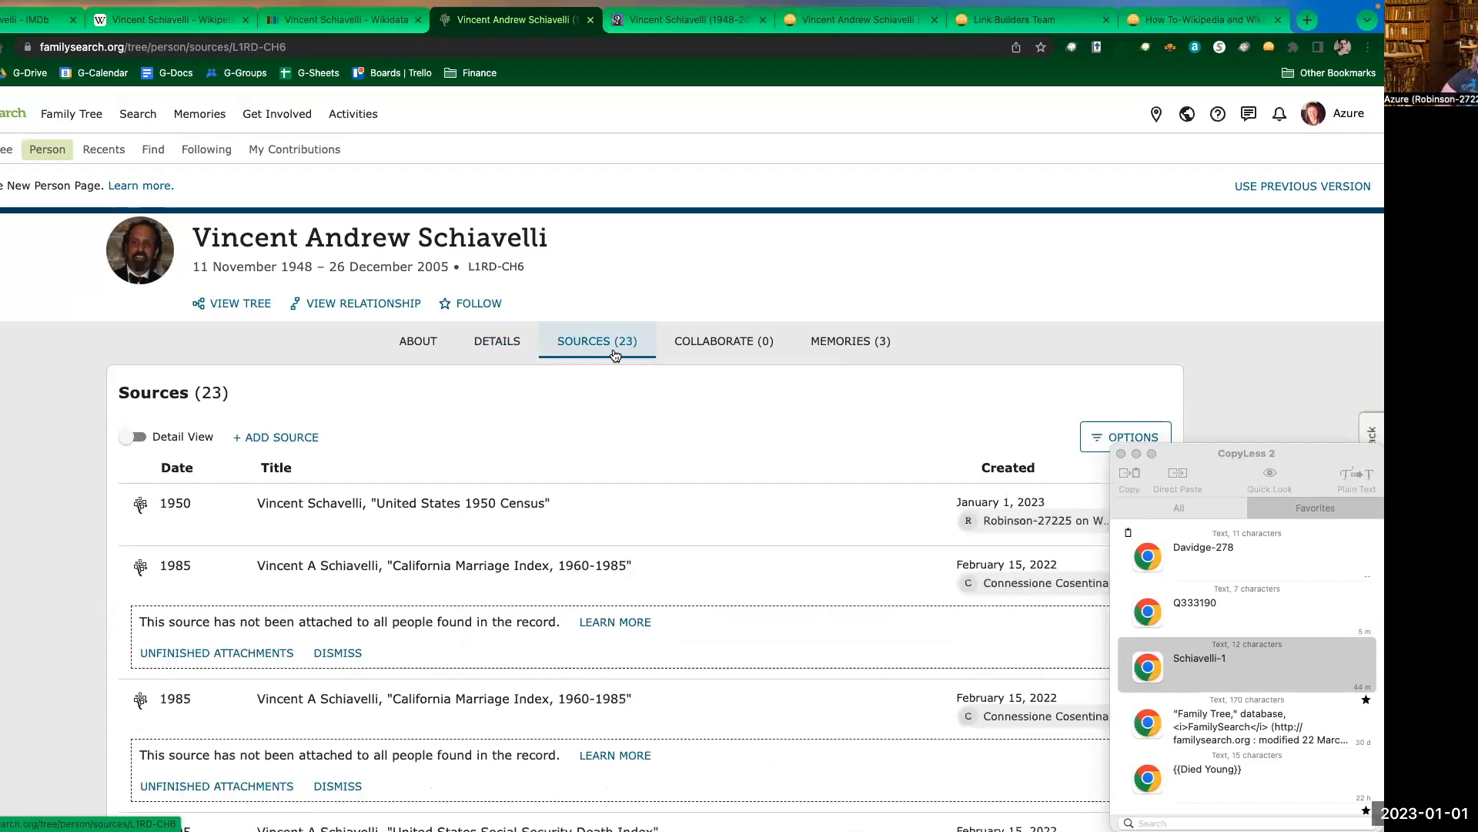
click(257, 439)
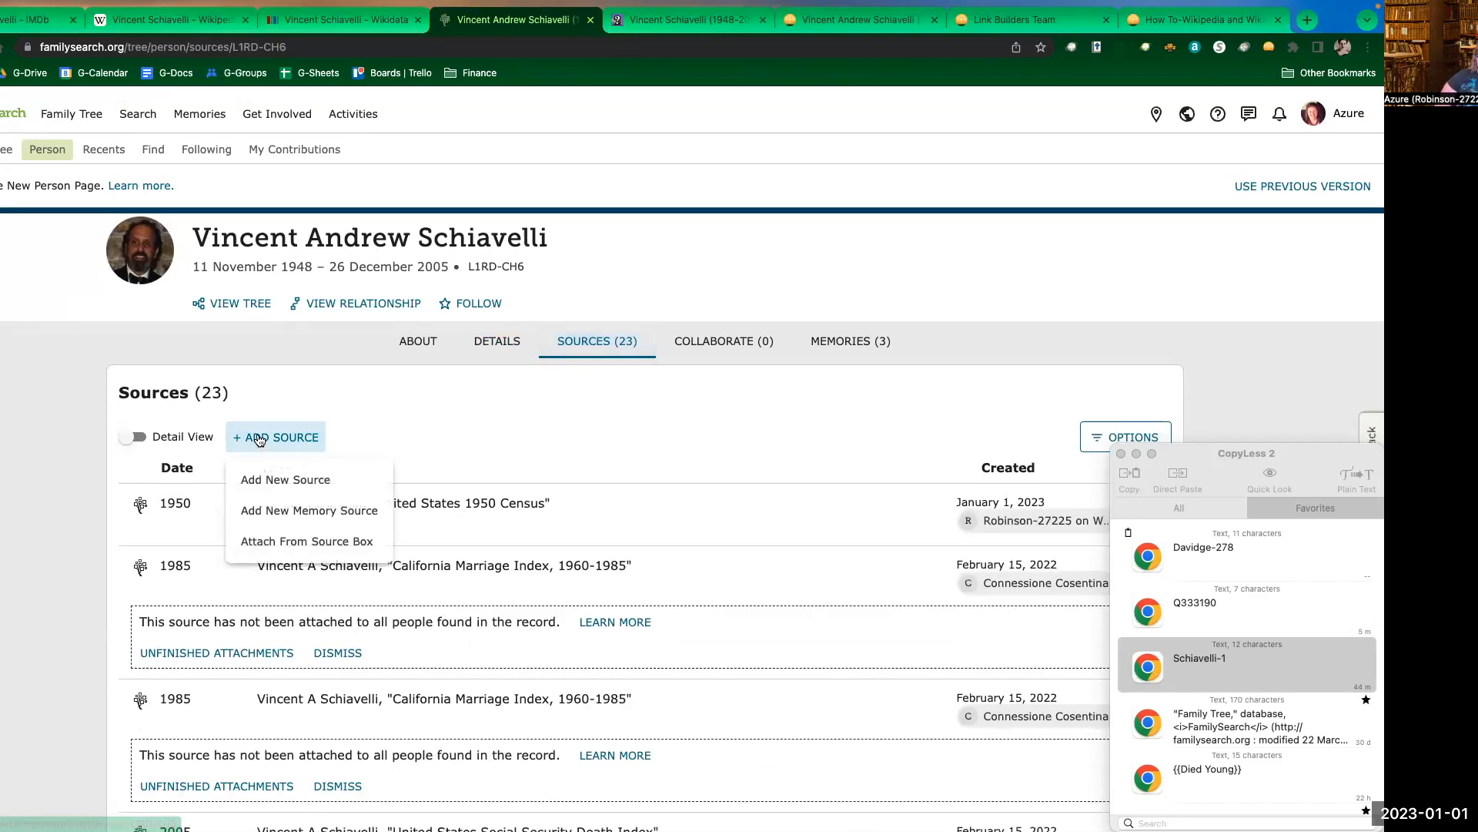
click(331, 480)
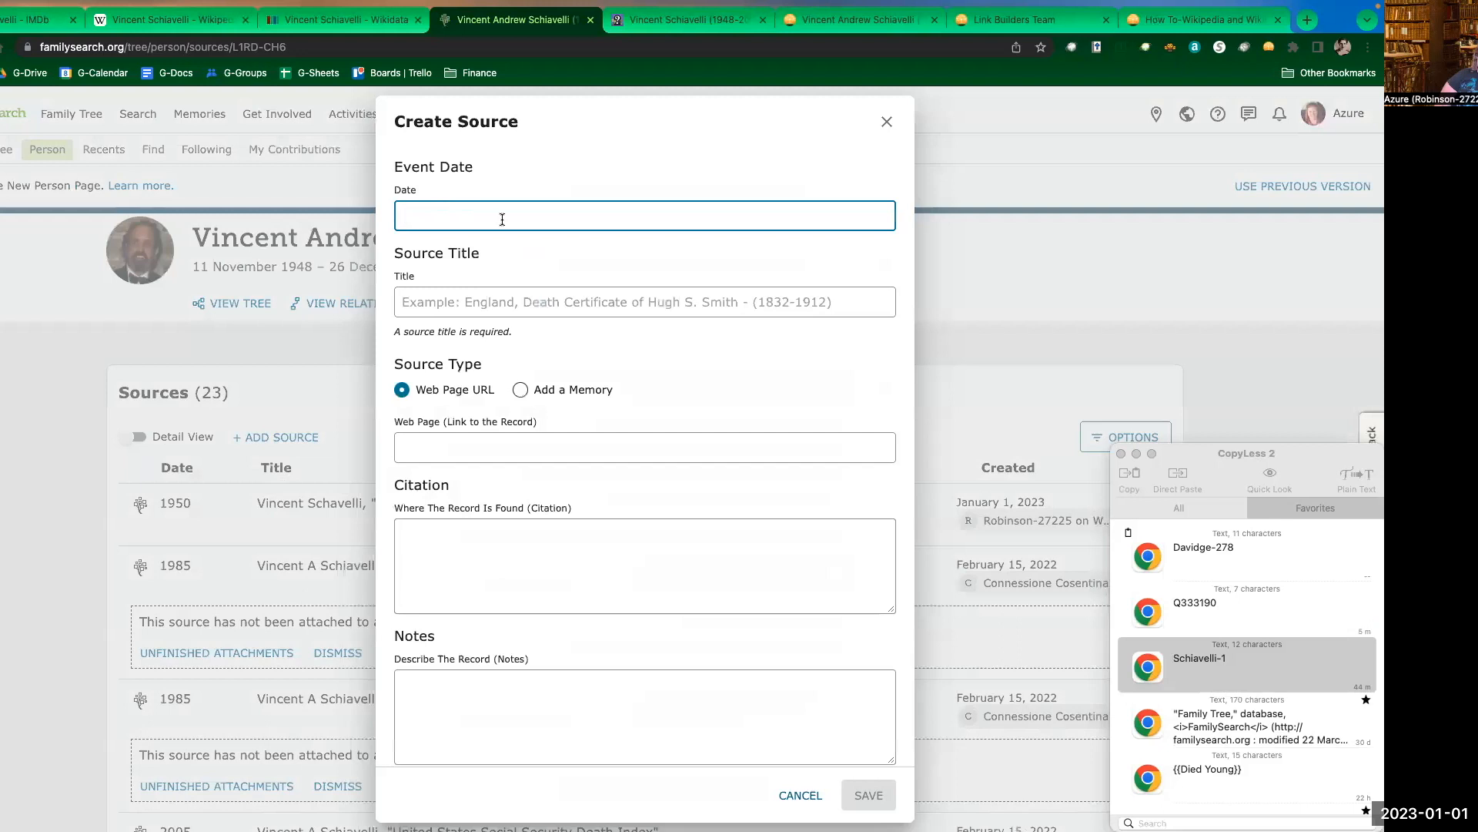
click(430, 305)
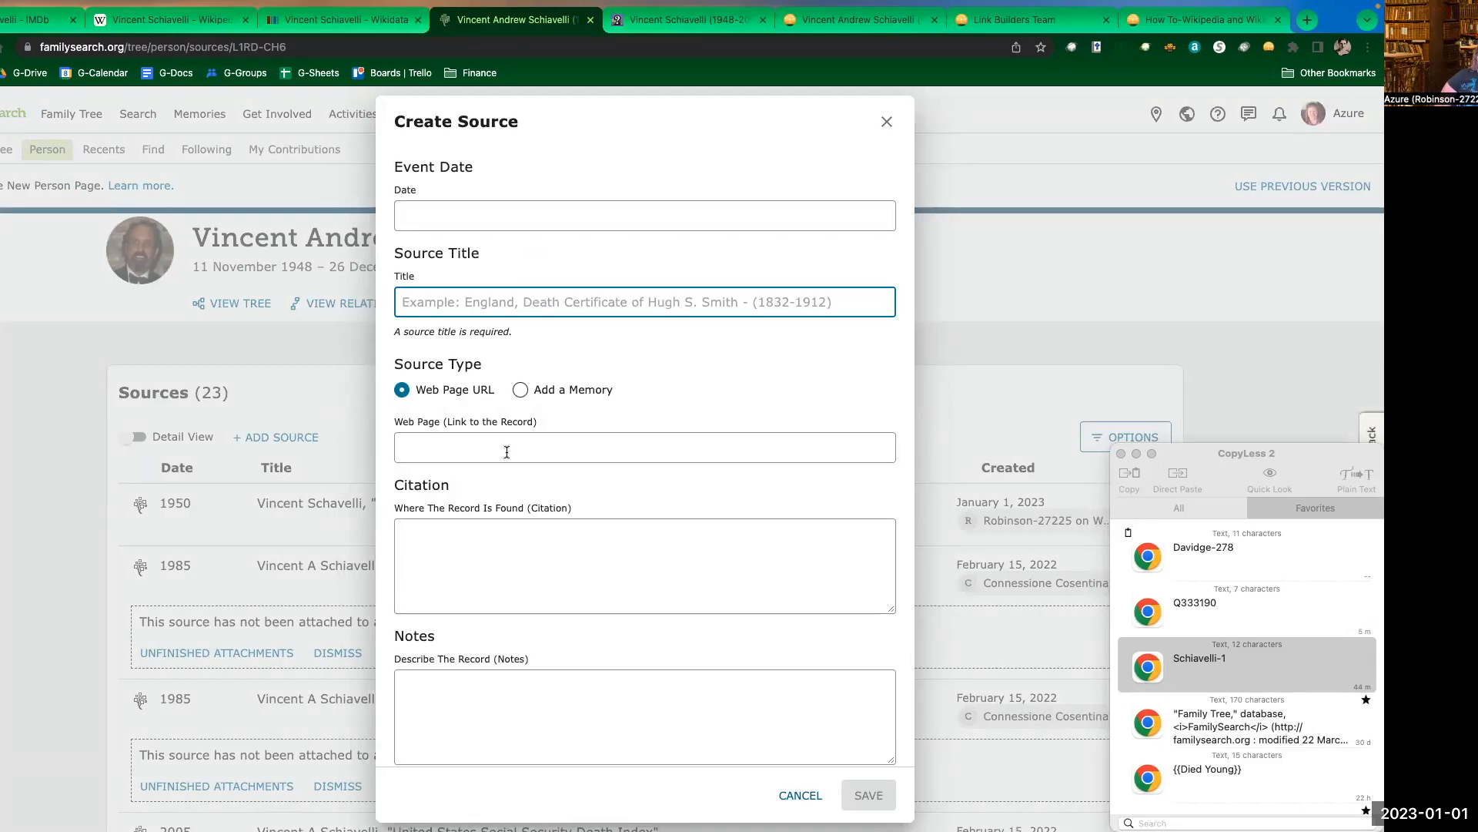
click(801, 795)
- Add a note to Vincent Schiavelli's details titled "Schiavelli-1 on WikiTree" with the text "More information and sources on WikiTree" and save it
click(495, 343)
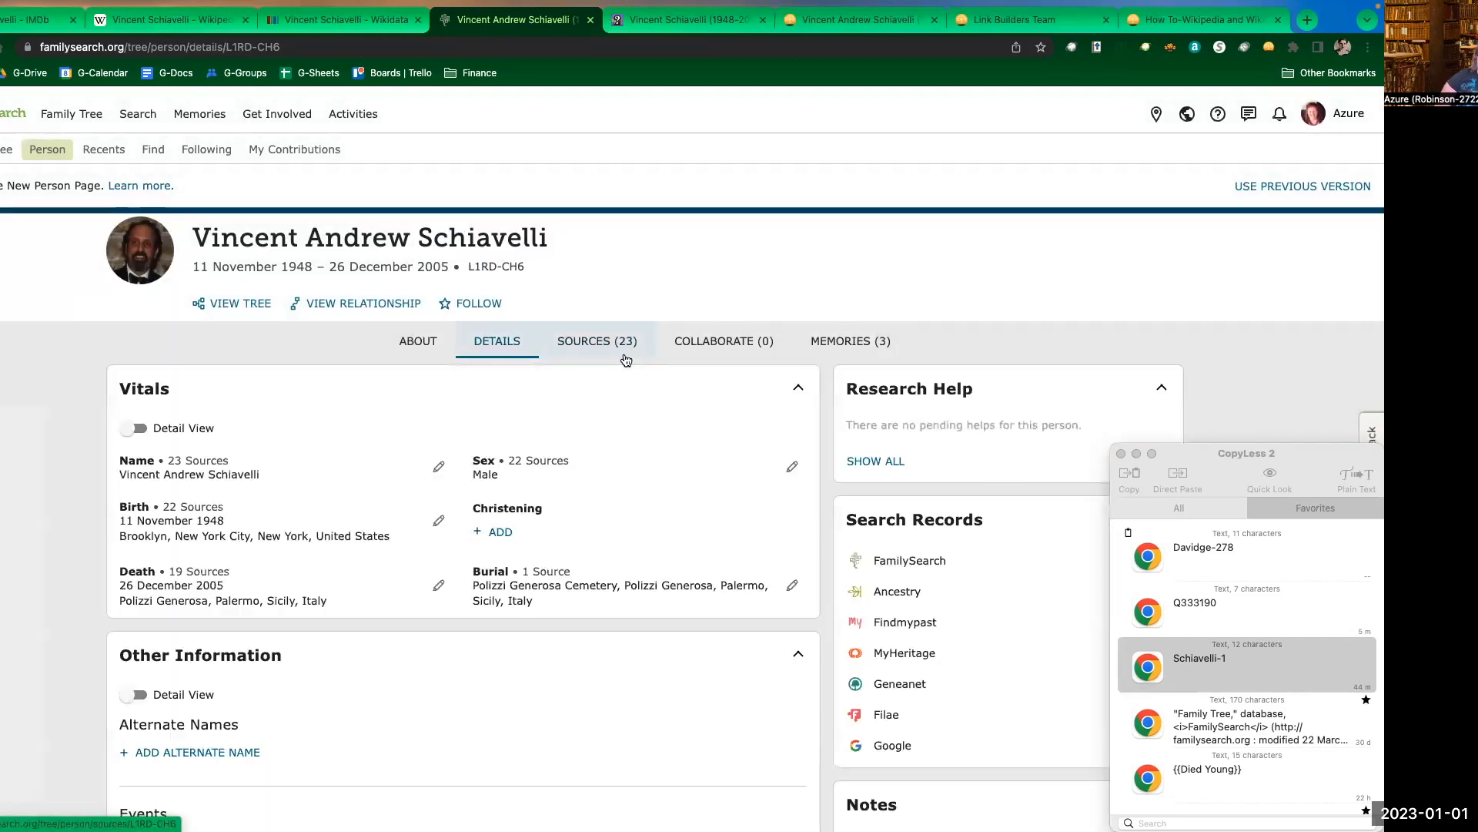
scroll(789, 513, down, 5)
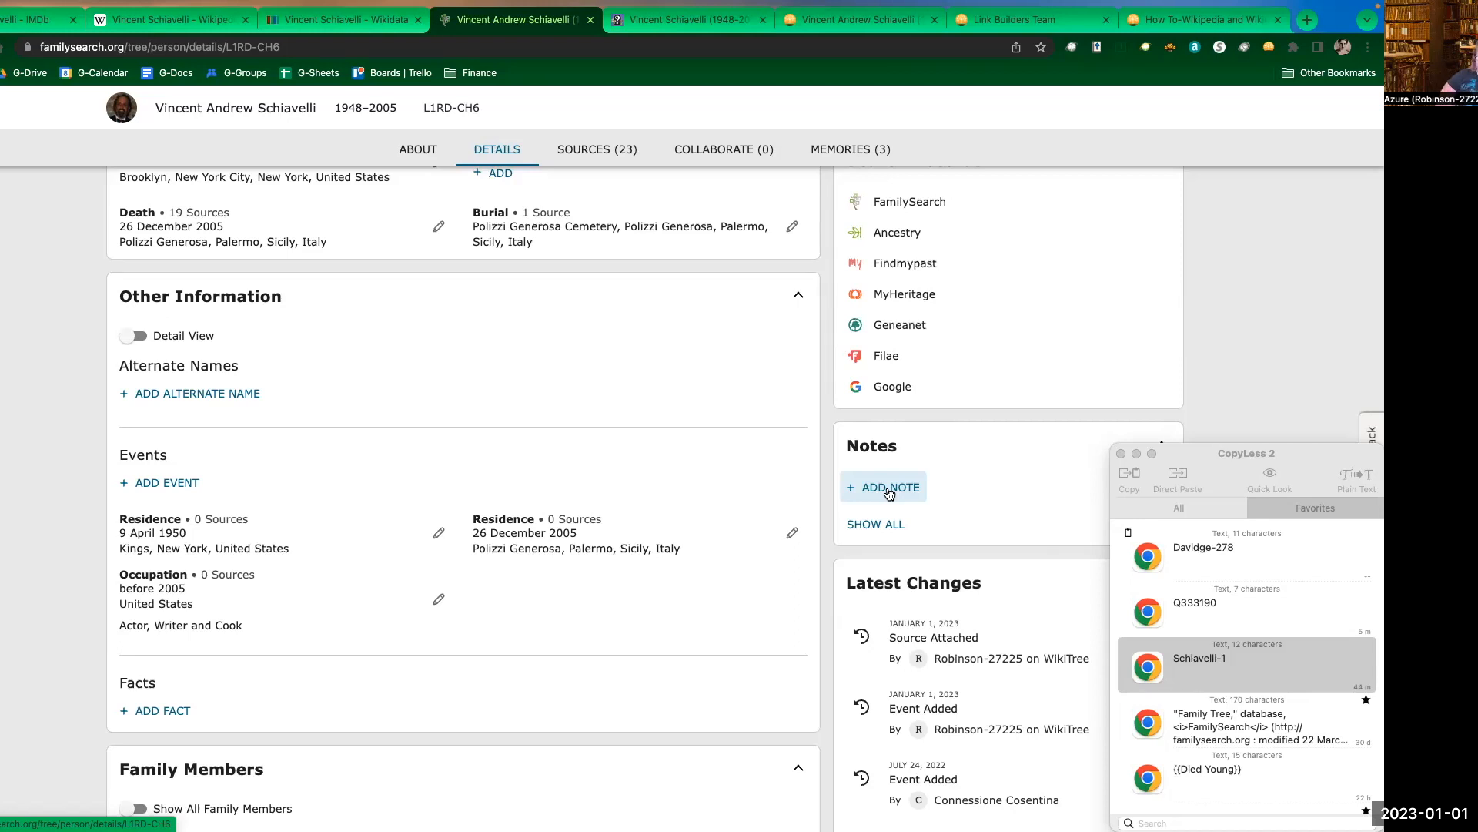
click(890, 492)
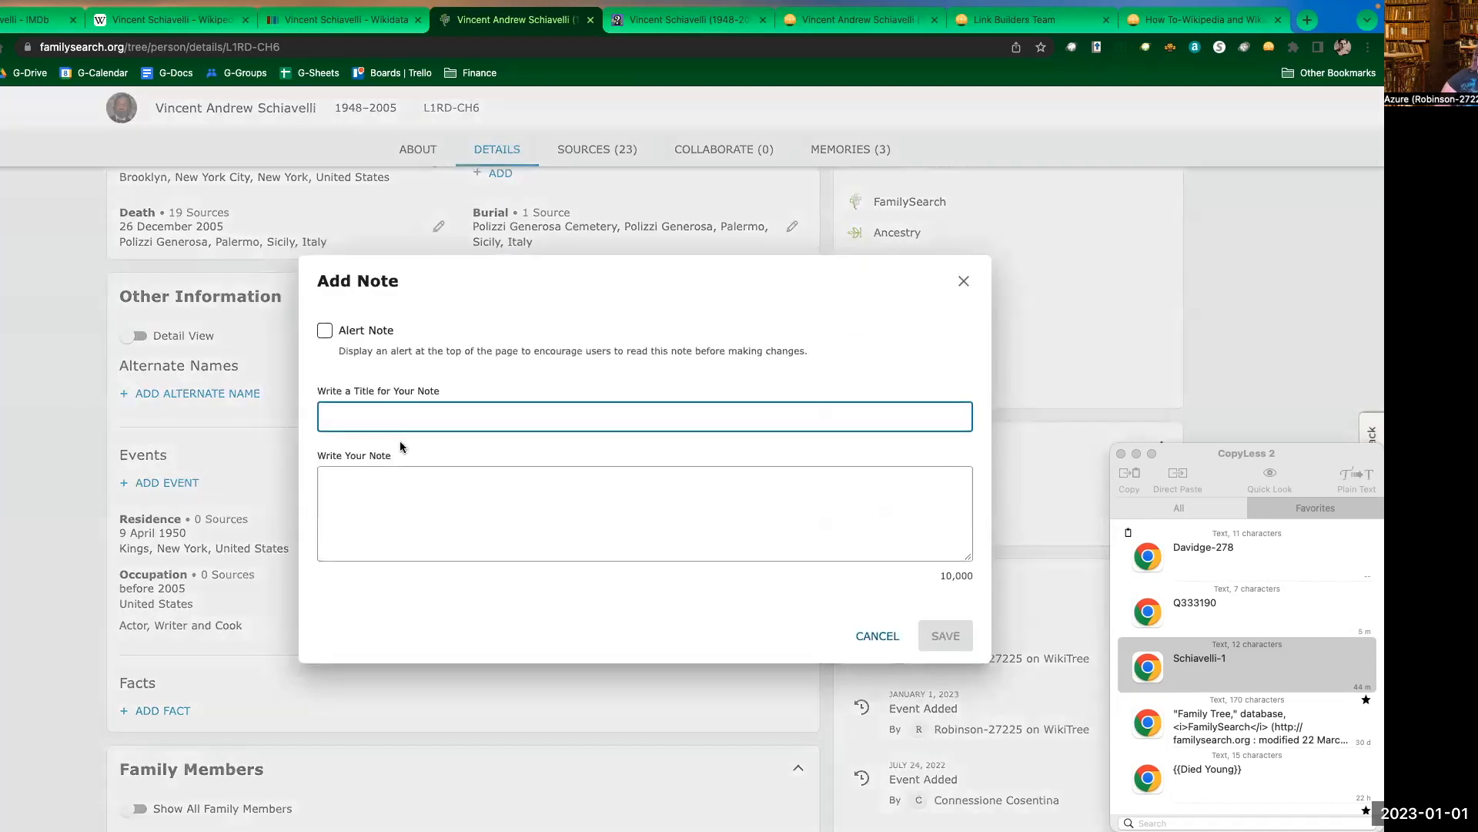
double_click(1213, 661)
text(on WikiTree)
key(Tab)
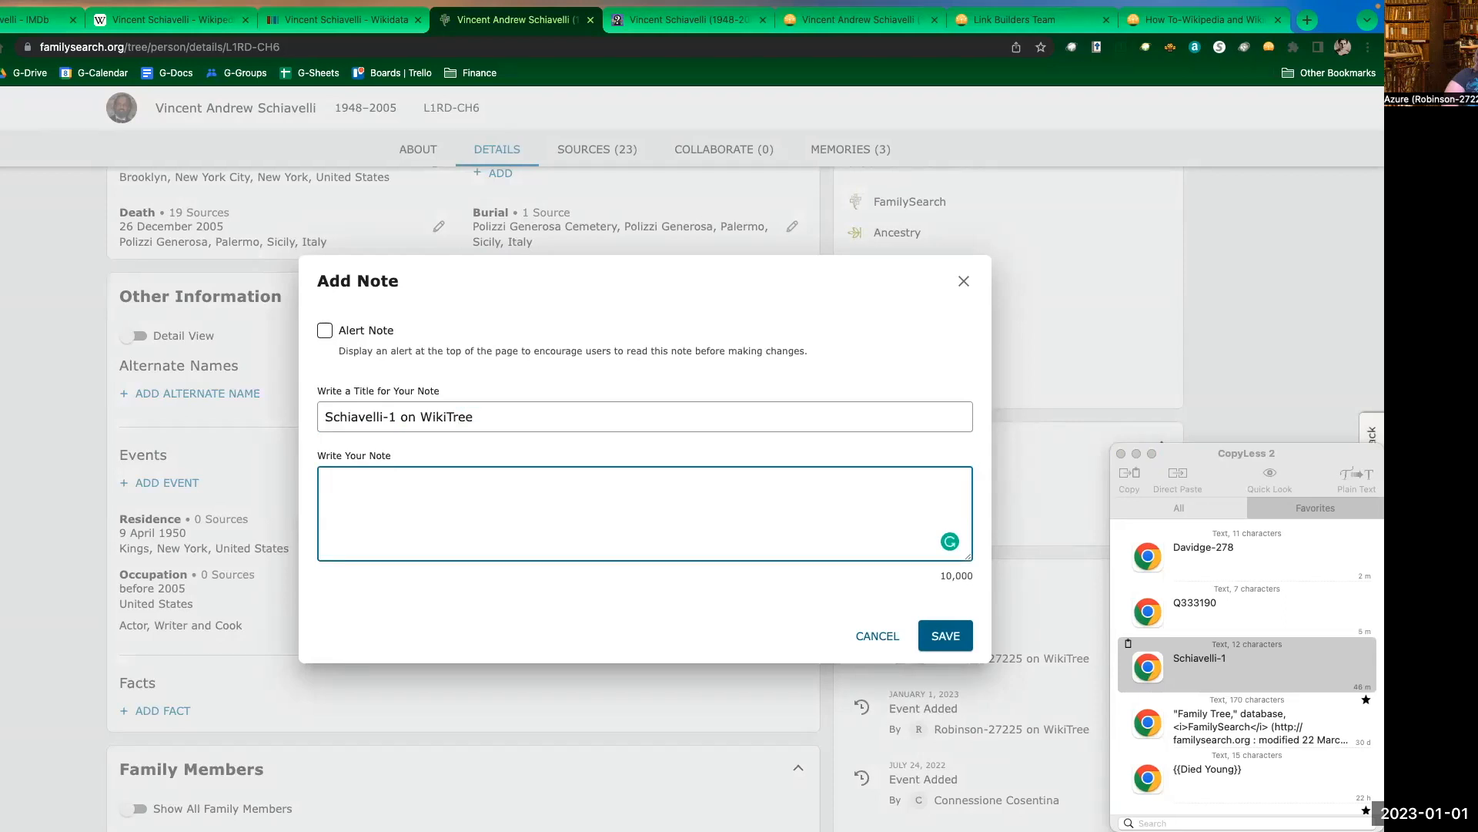
text(More information on WikiTree)
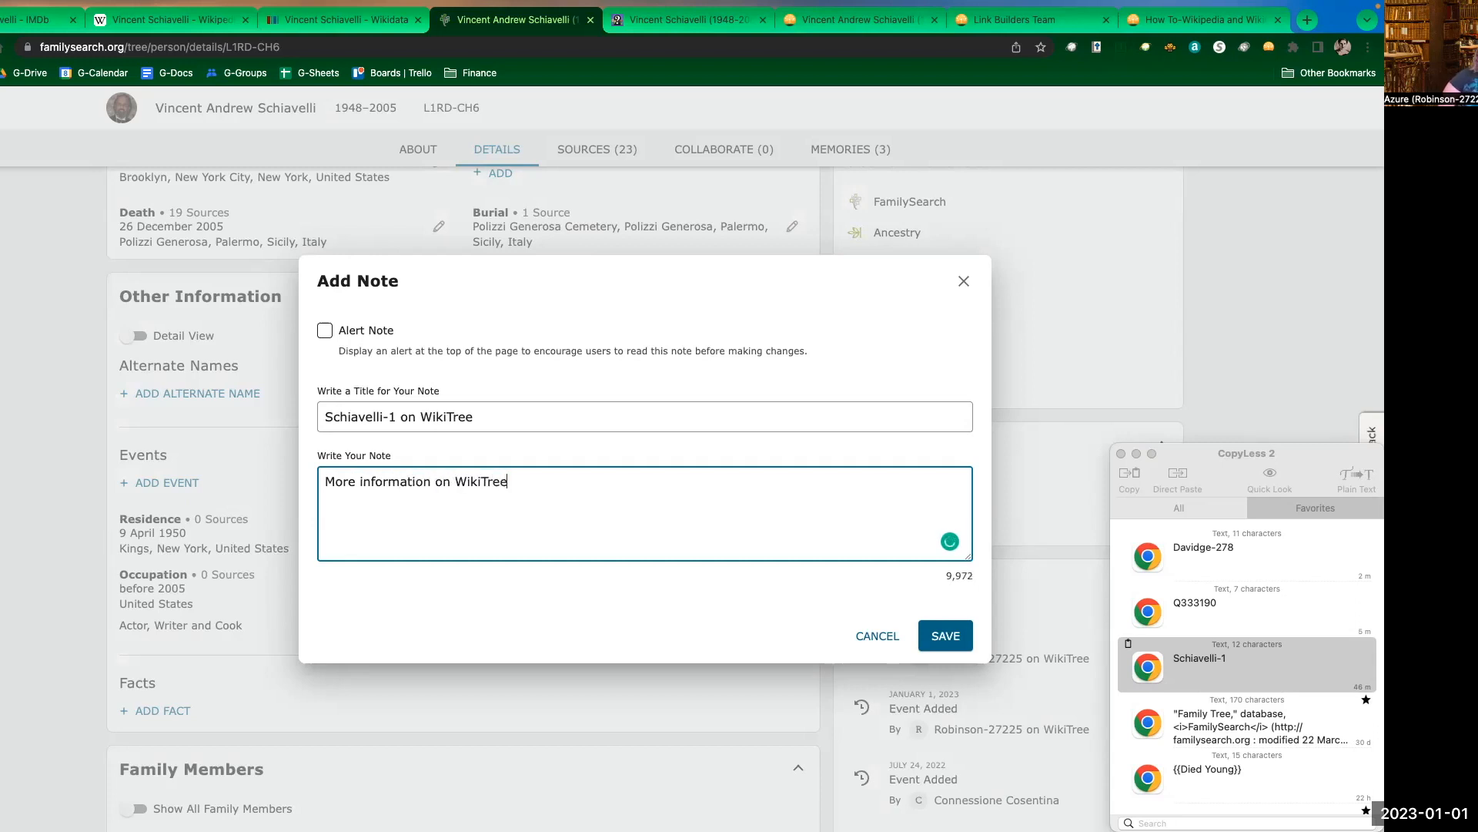
click(432, 481)
text(and sources)
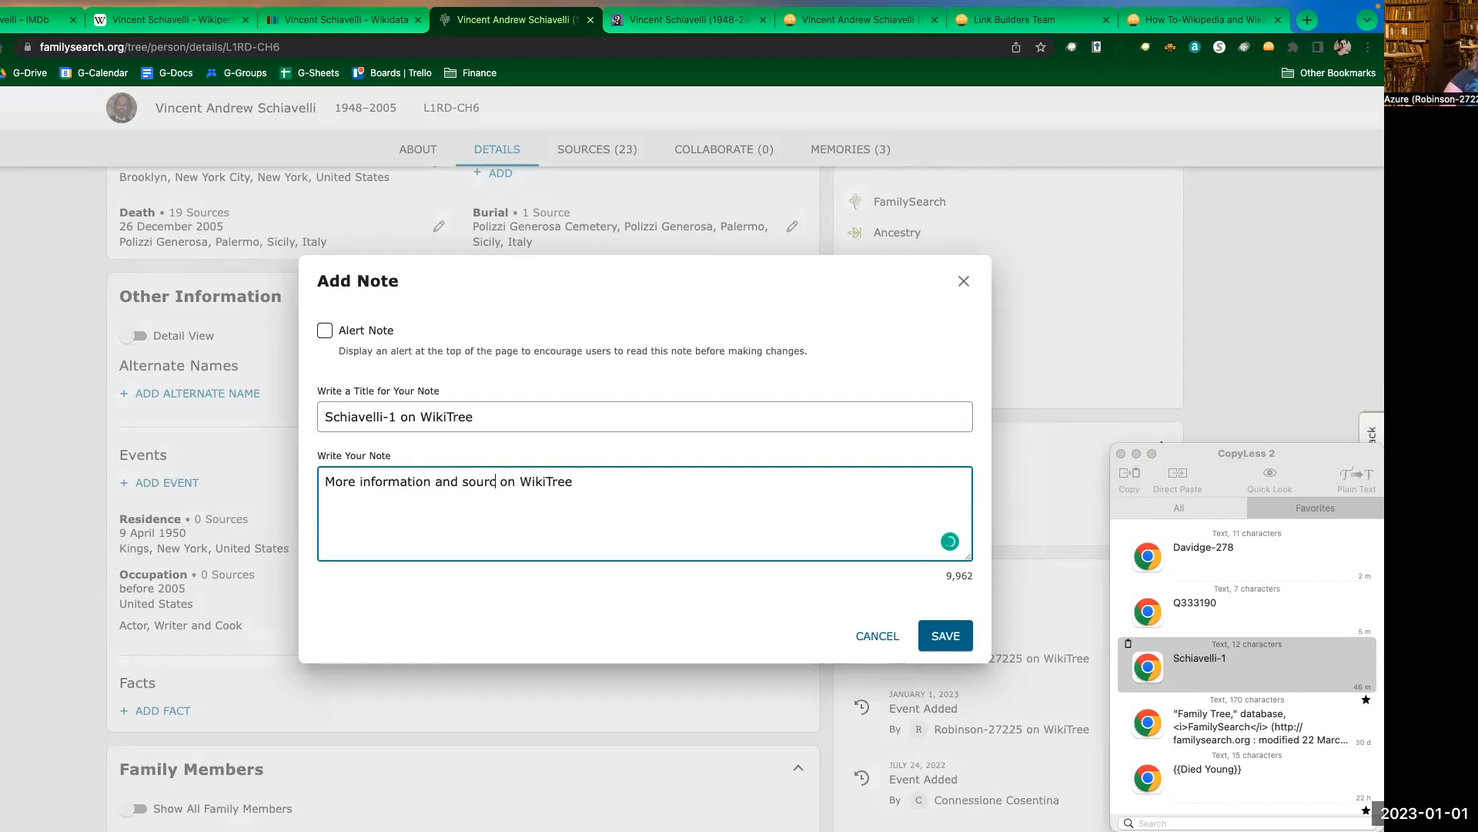
click(946, 636)
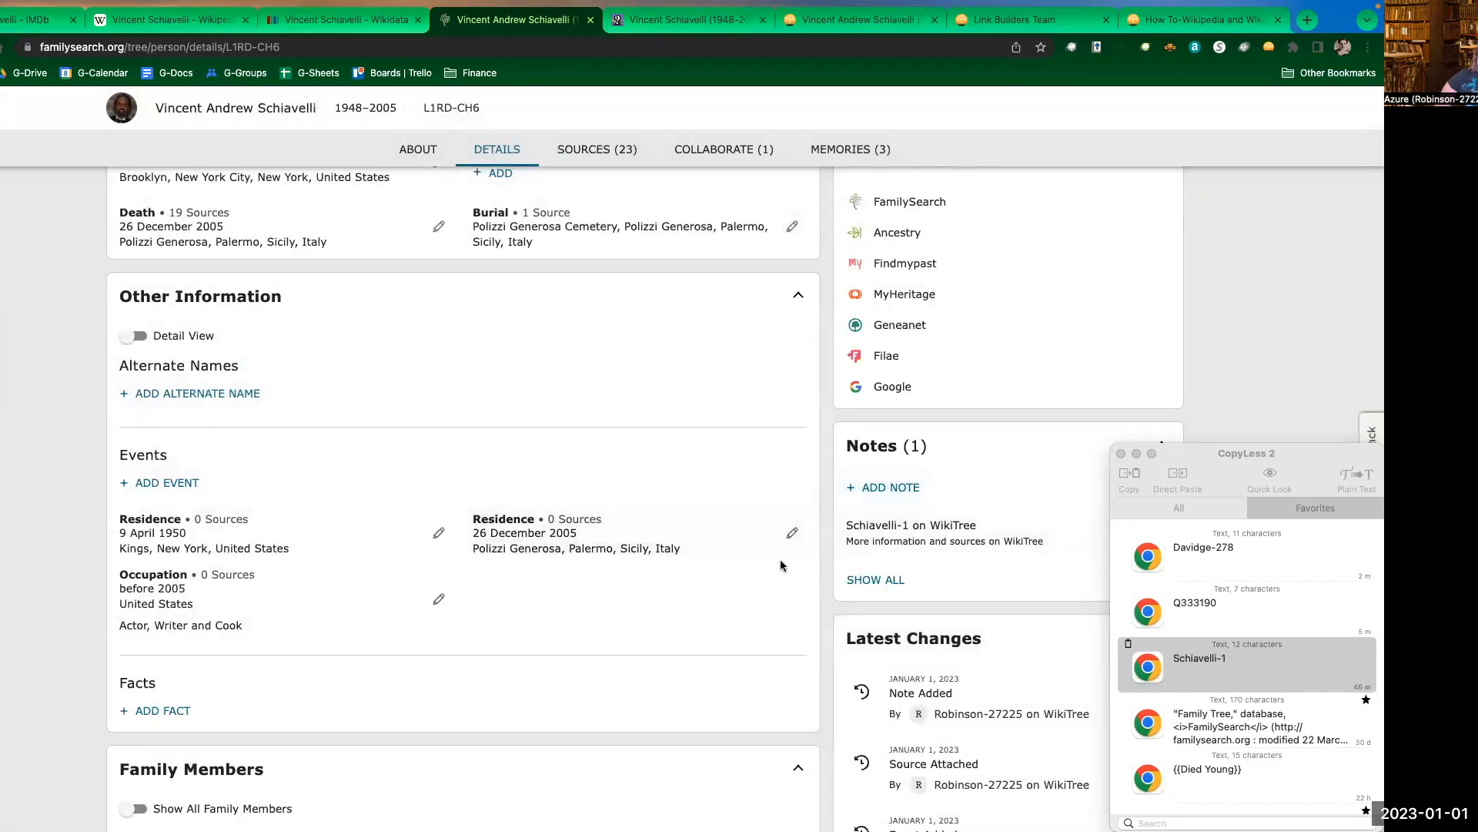
- Check how the new note is shown under Collaborate and in the Notes section of the person's details
click(716, 158)
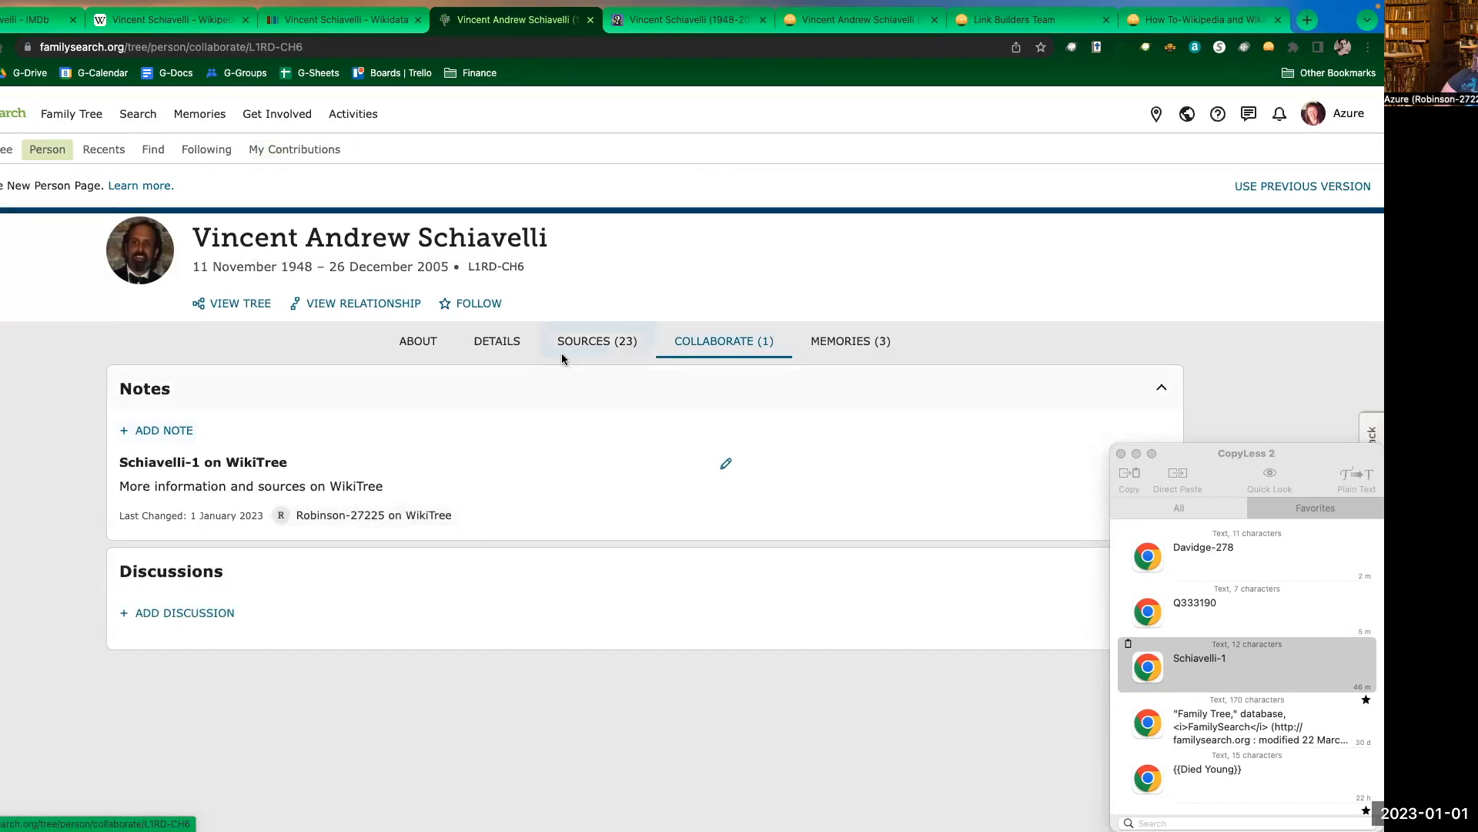
click(520, 345)
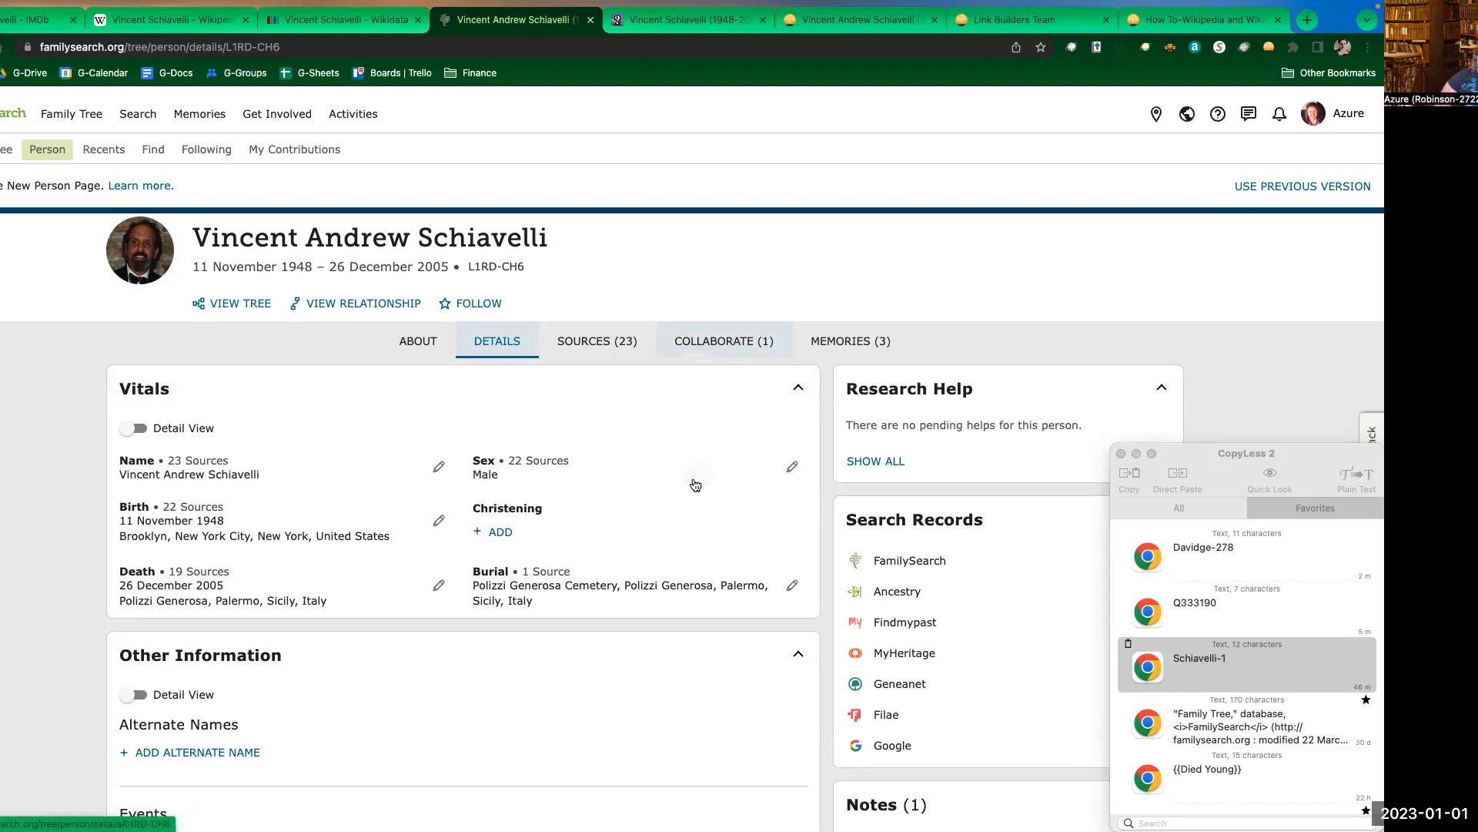
scroll(696, 473, down, 5)
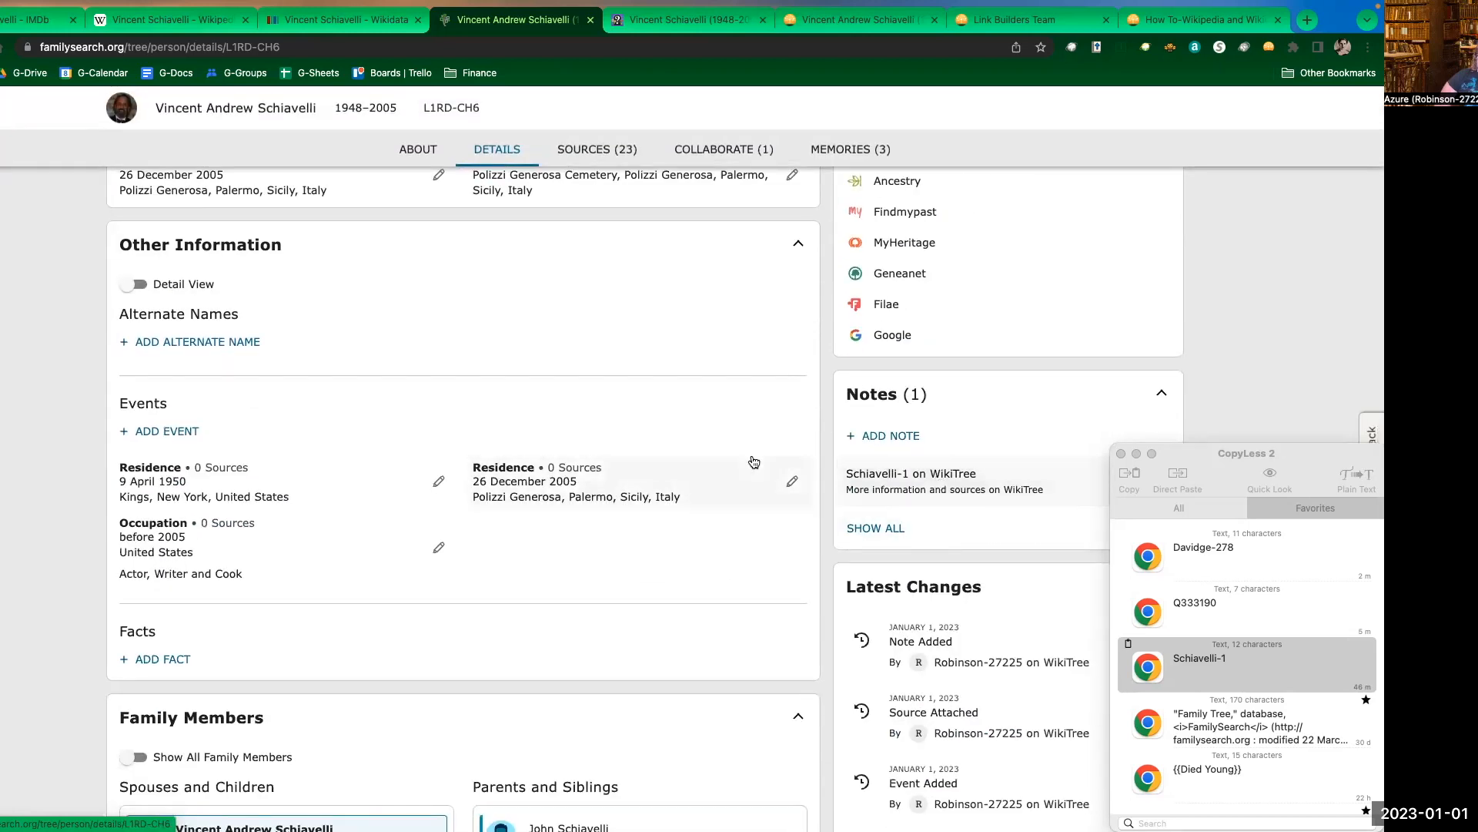
scroll(870, 277, up, 5)
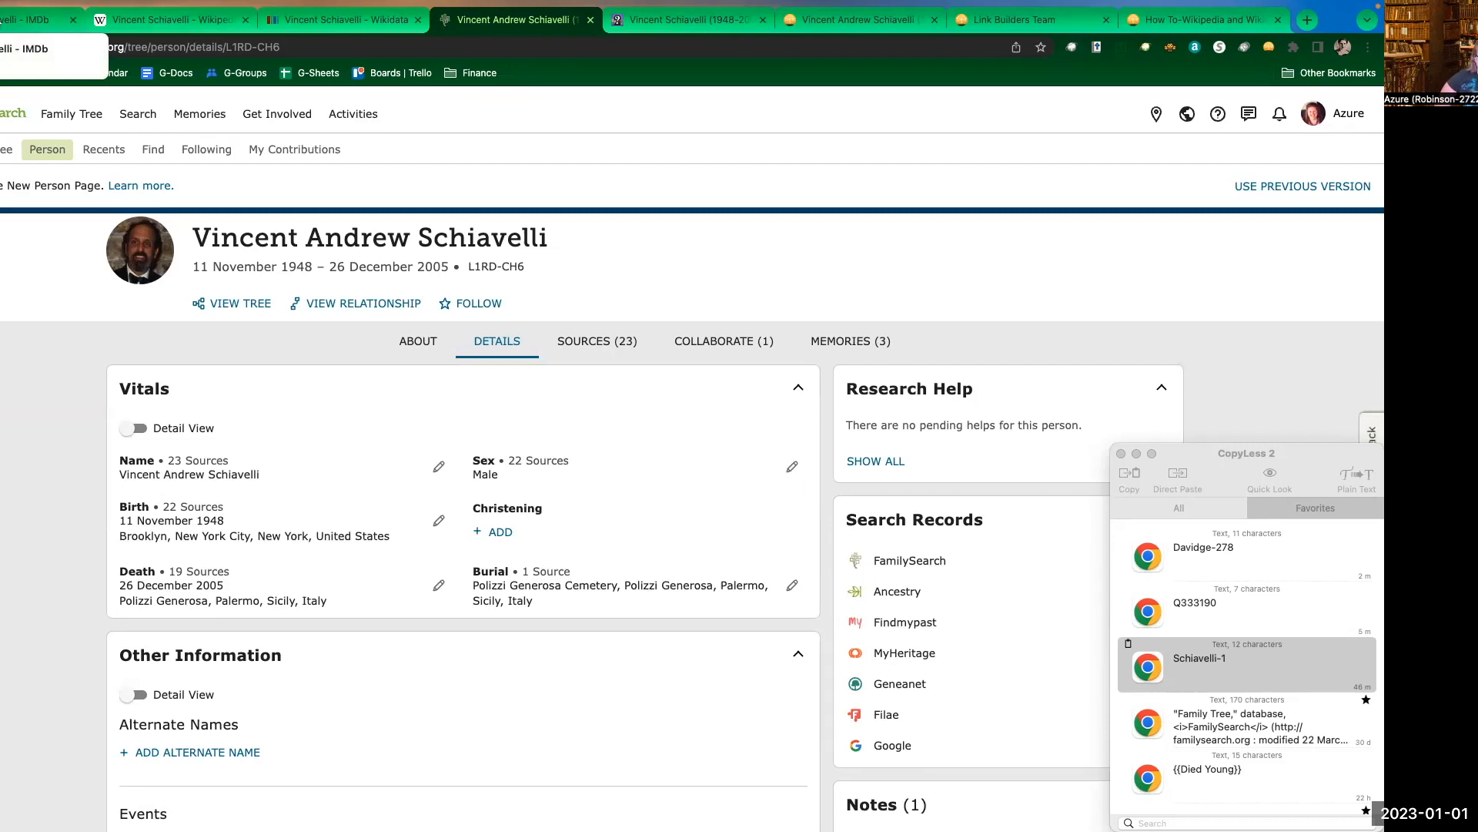
- Switch to Vincent Schiavelli's IMDb page, close the CopyLess 2 window and open the page for editing
click(31, 20)
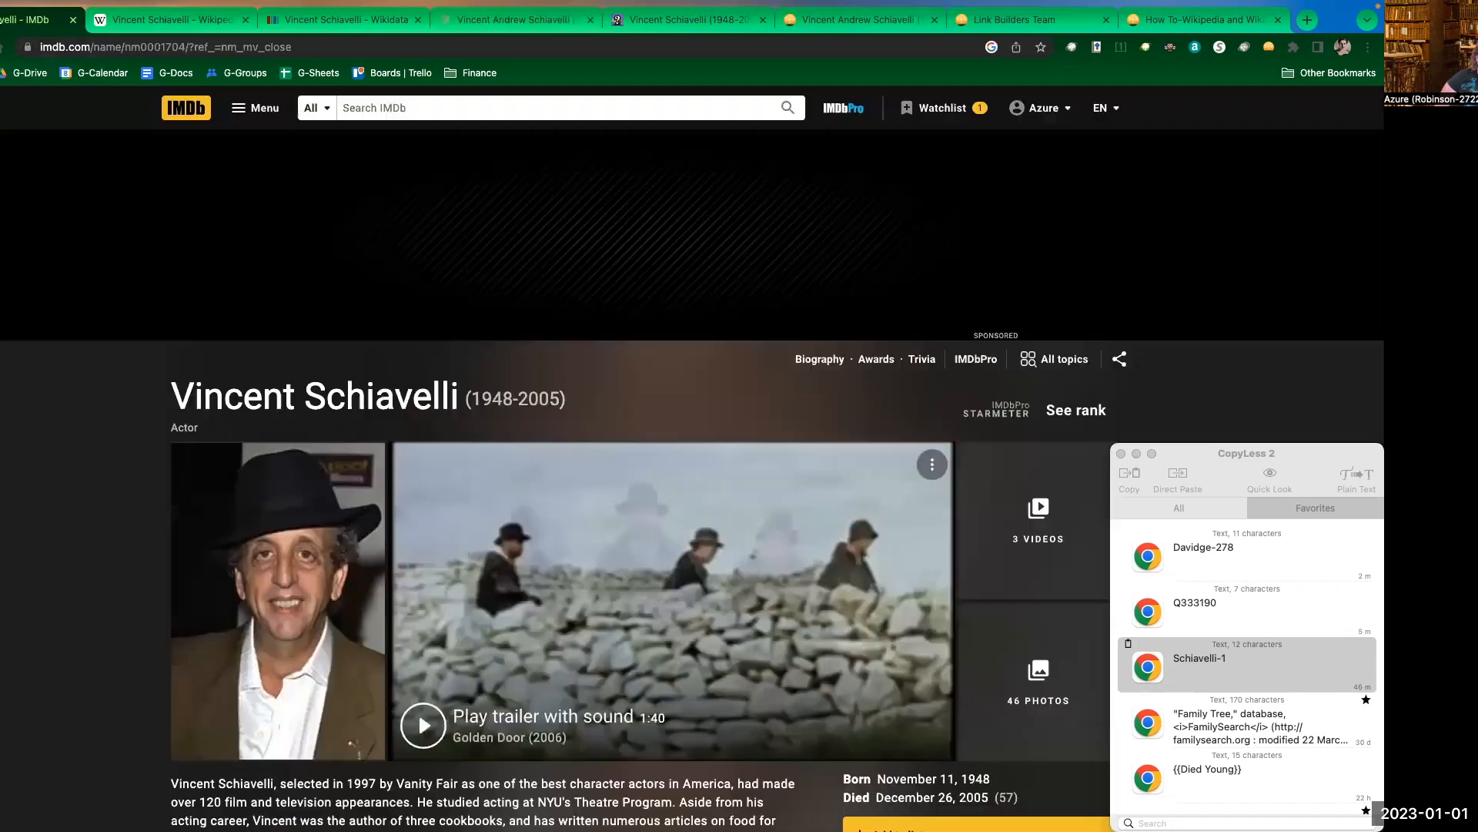
click(1136, 454)
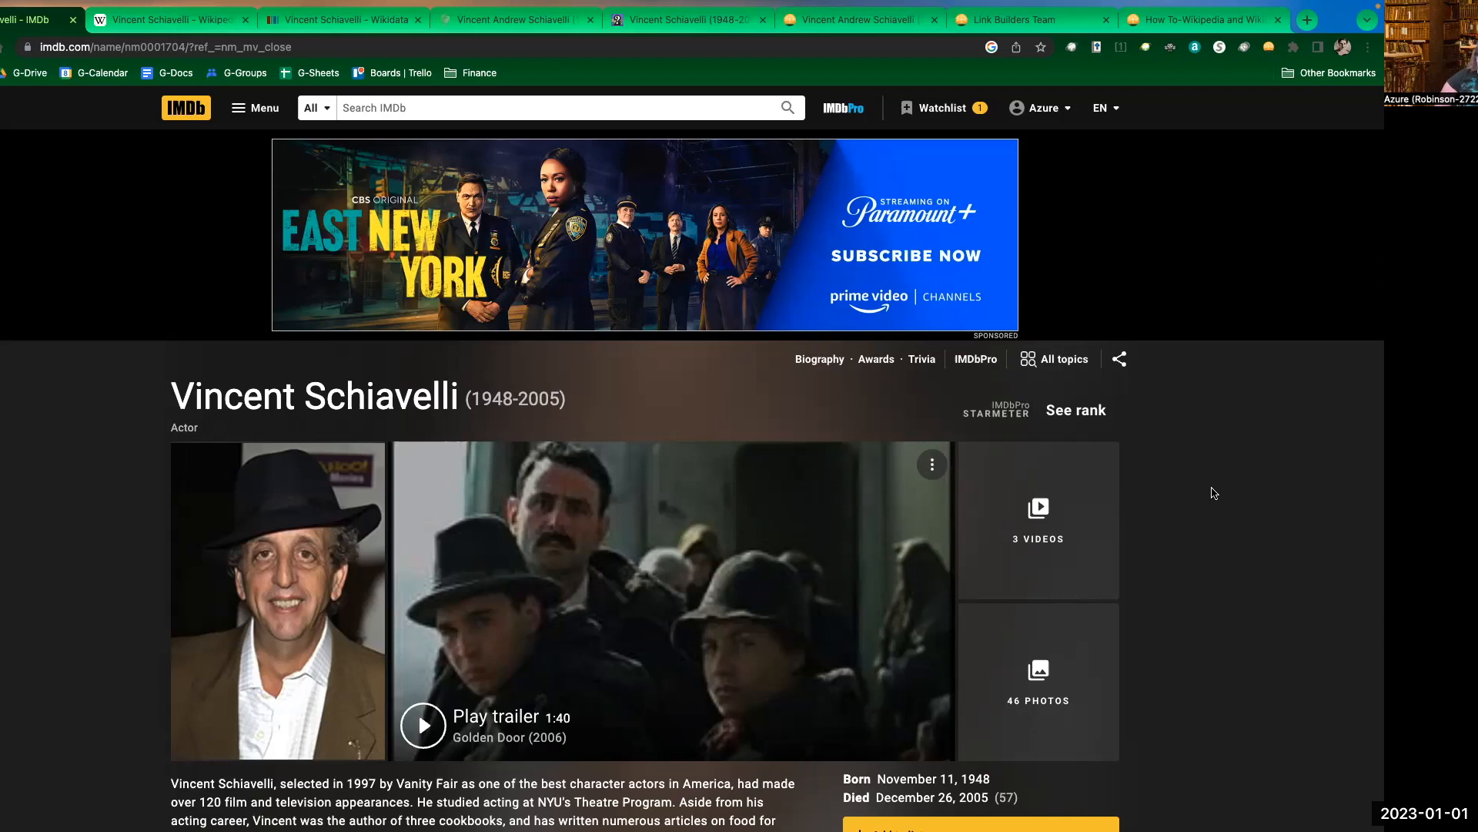
scroll(1279, 329, down, 2)
scroll(1279, 330, down, 2)
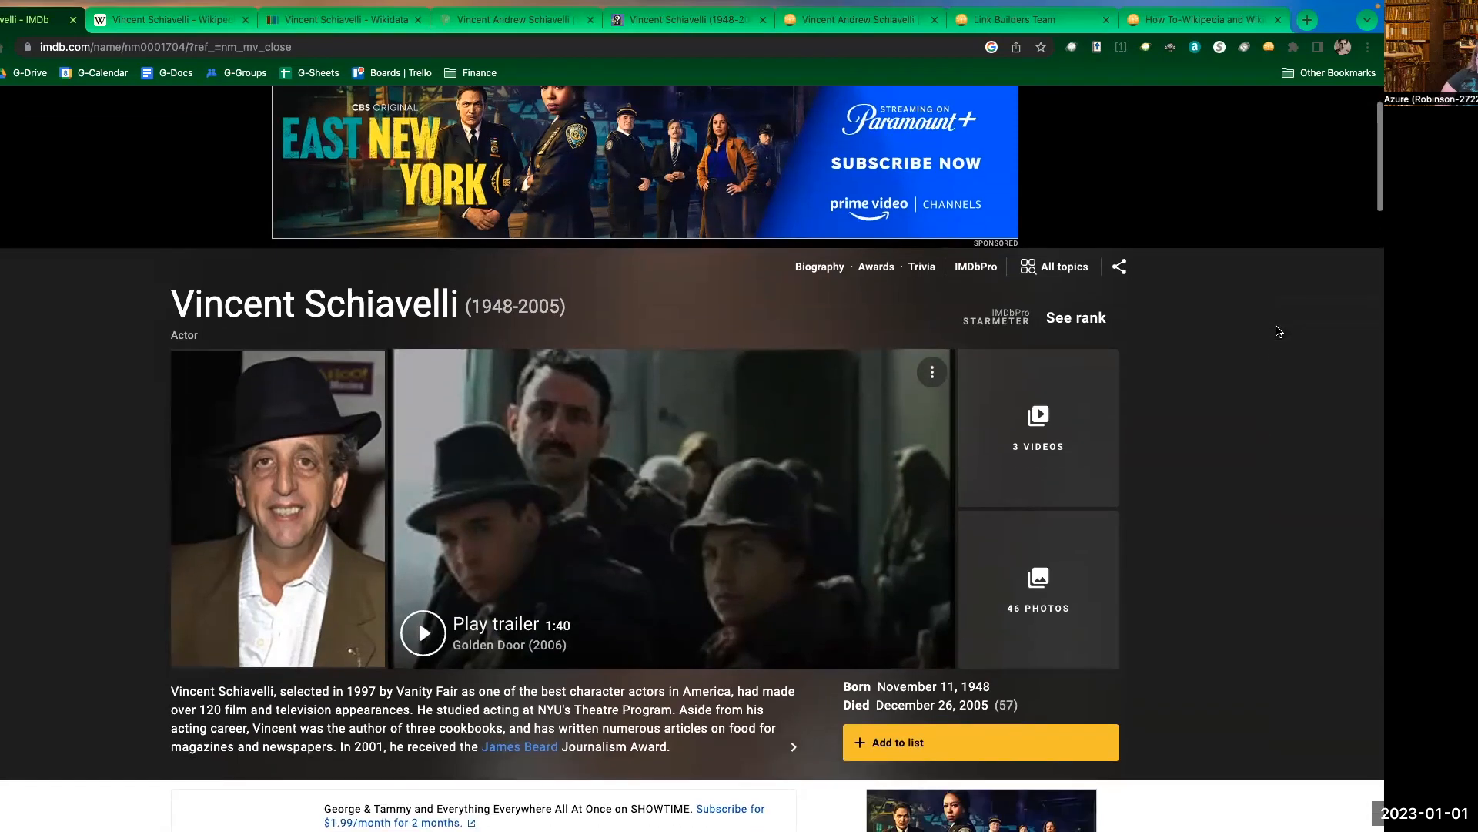
scroll(1274, 405, up, 3)
scroll(1275, 405, up, 1)
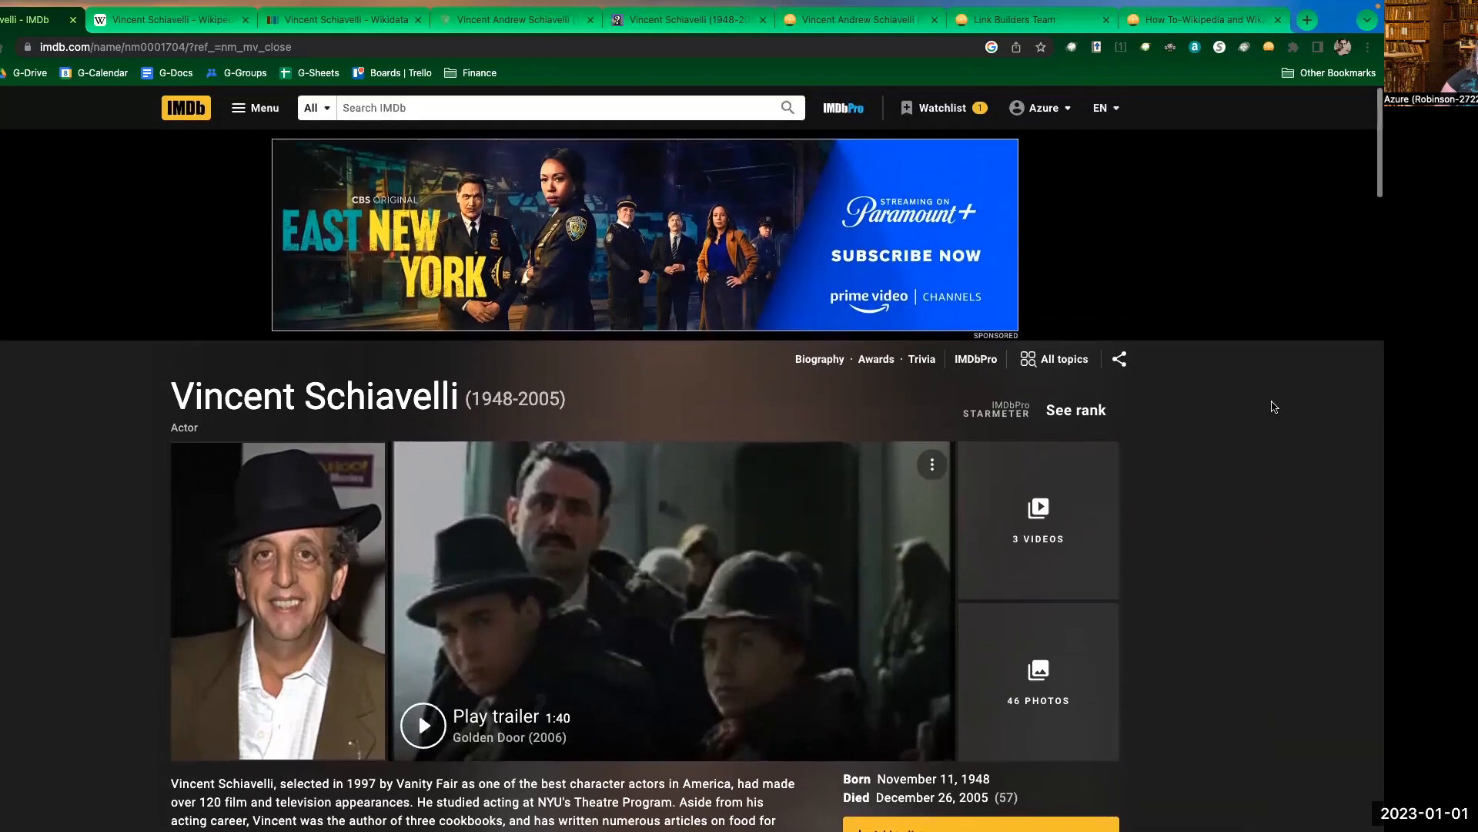
scroll(160, 520, down, 5)
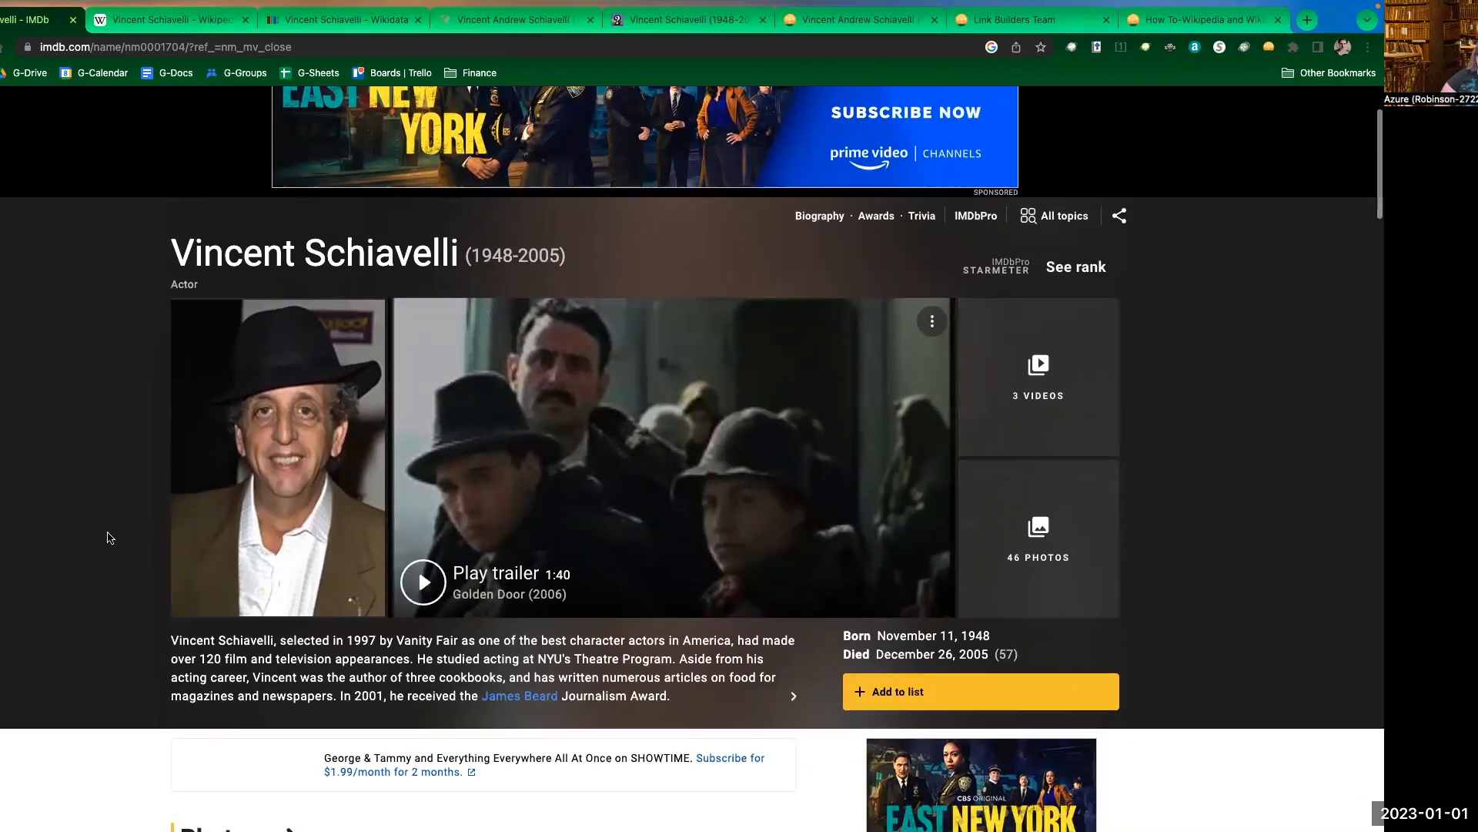
drag(1375, 150, 1375, 445)
drag(1371, 527, 1376, 683)
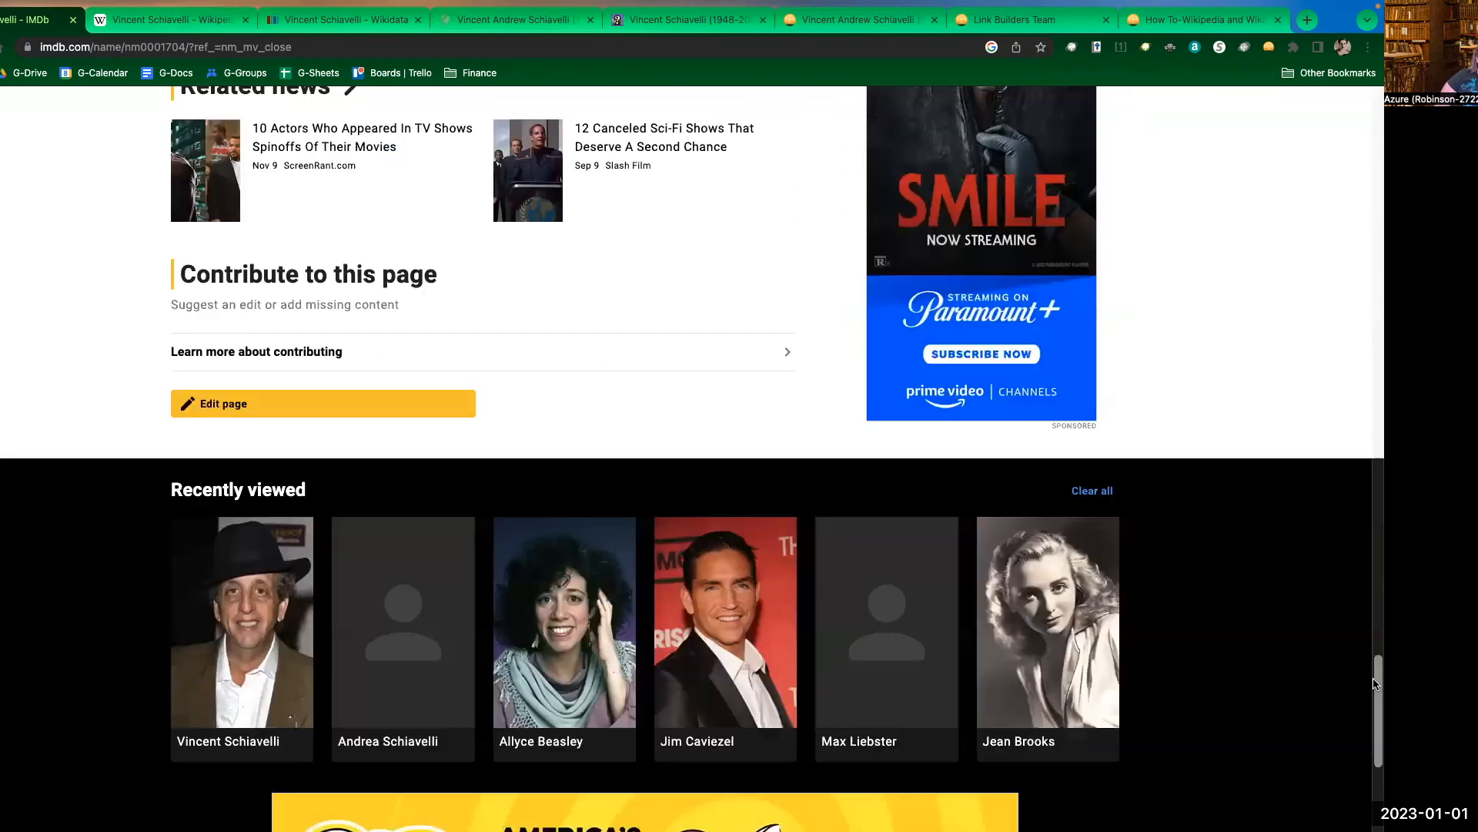
scroll(1209, 413, down, 1)
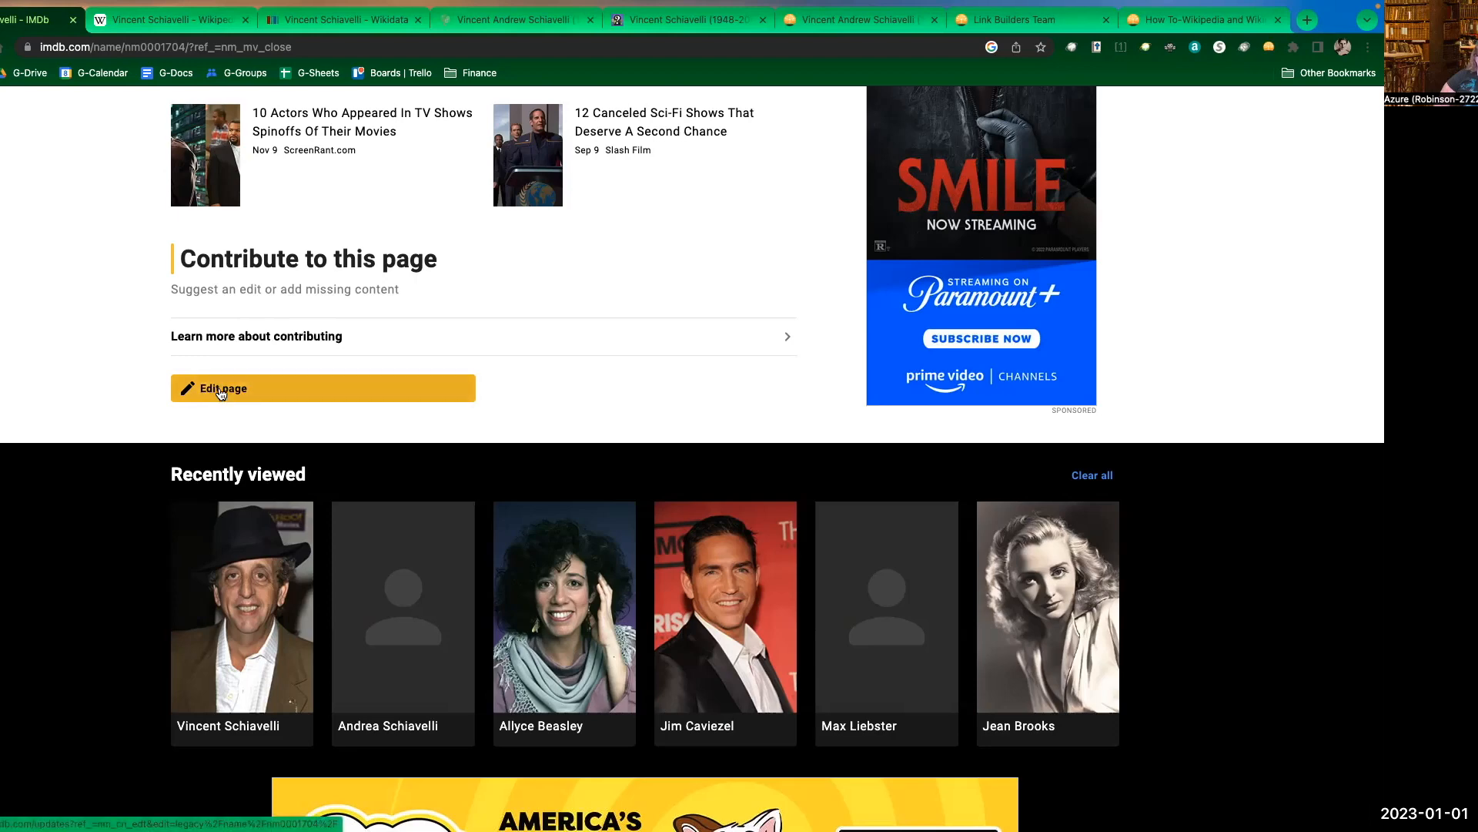
click(254, 390)
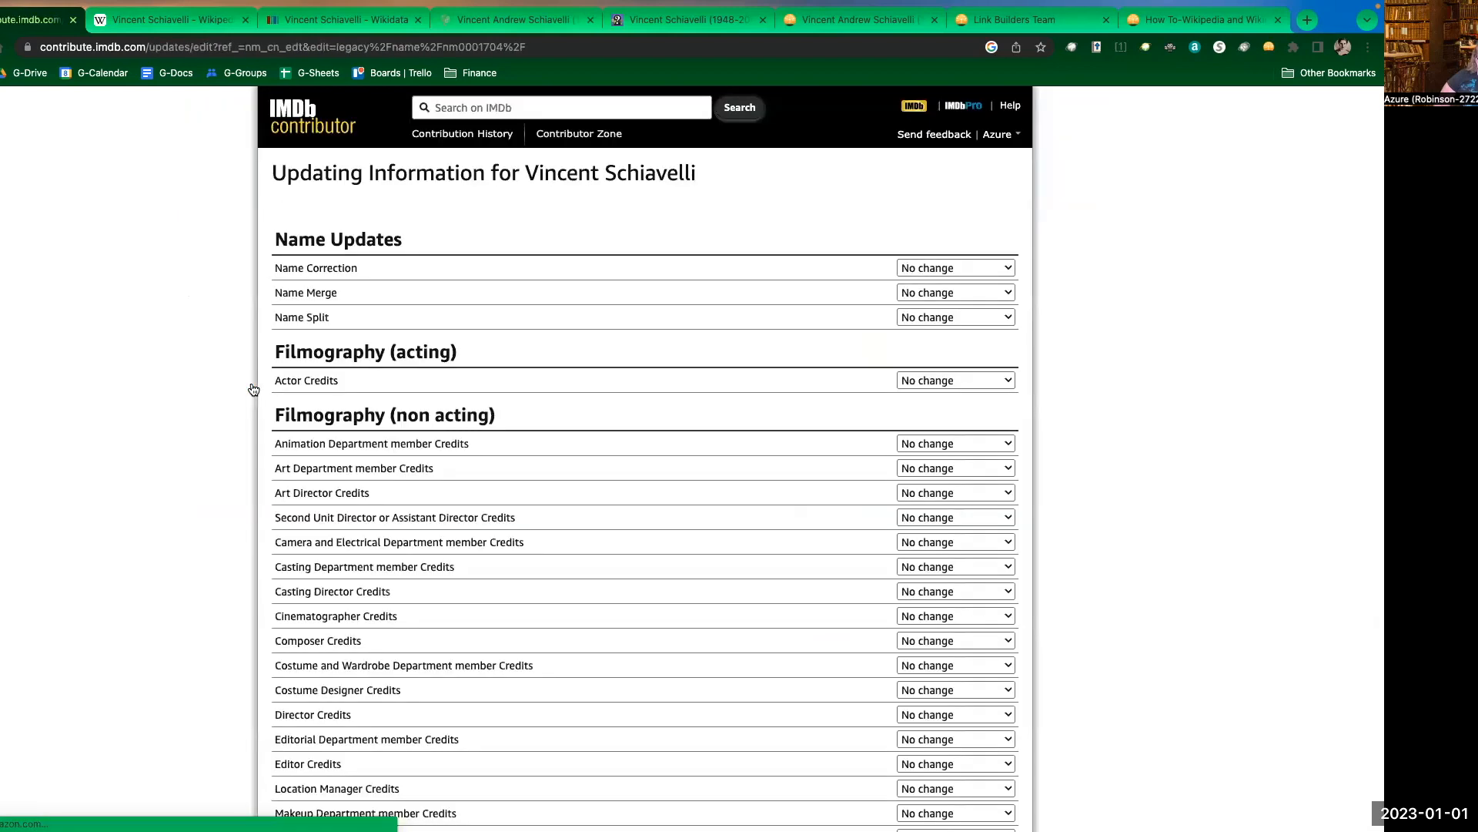
- Choose to add 1 item of Miscellaneous links under Links to Other Sites and continue to its entry form
scroll(86, 389, down, 6)
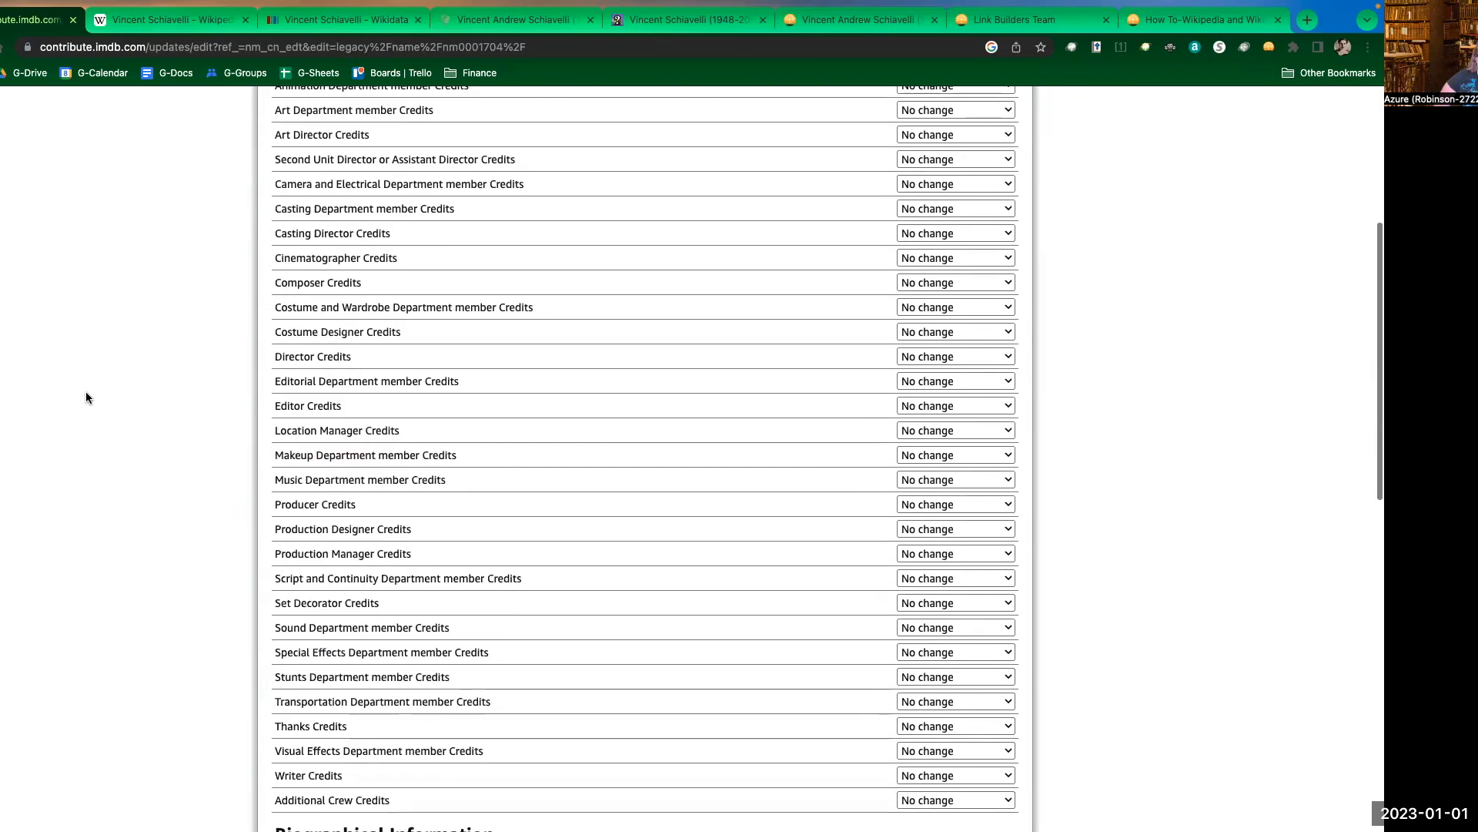
scroll(75, 387, down, 4)
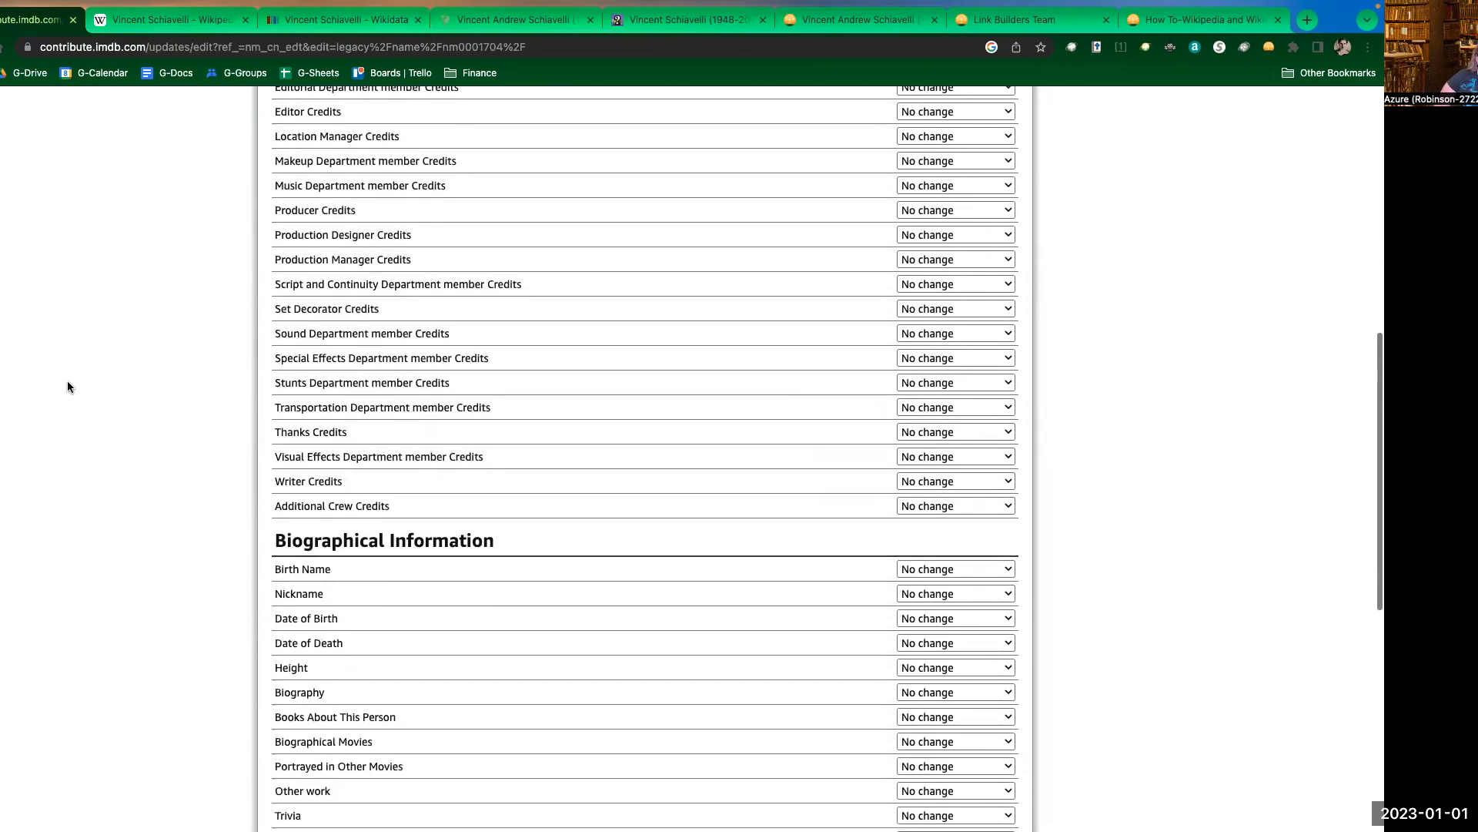
scroll(66, 381, down, 6)
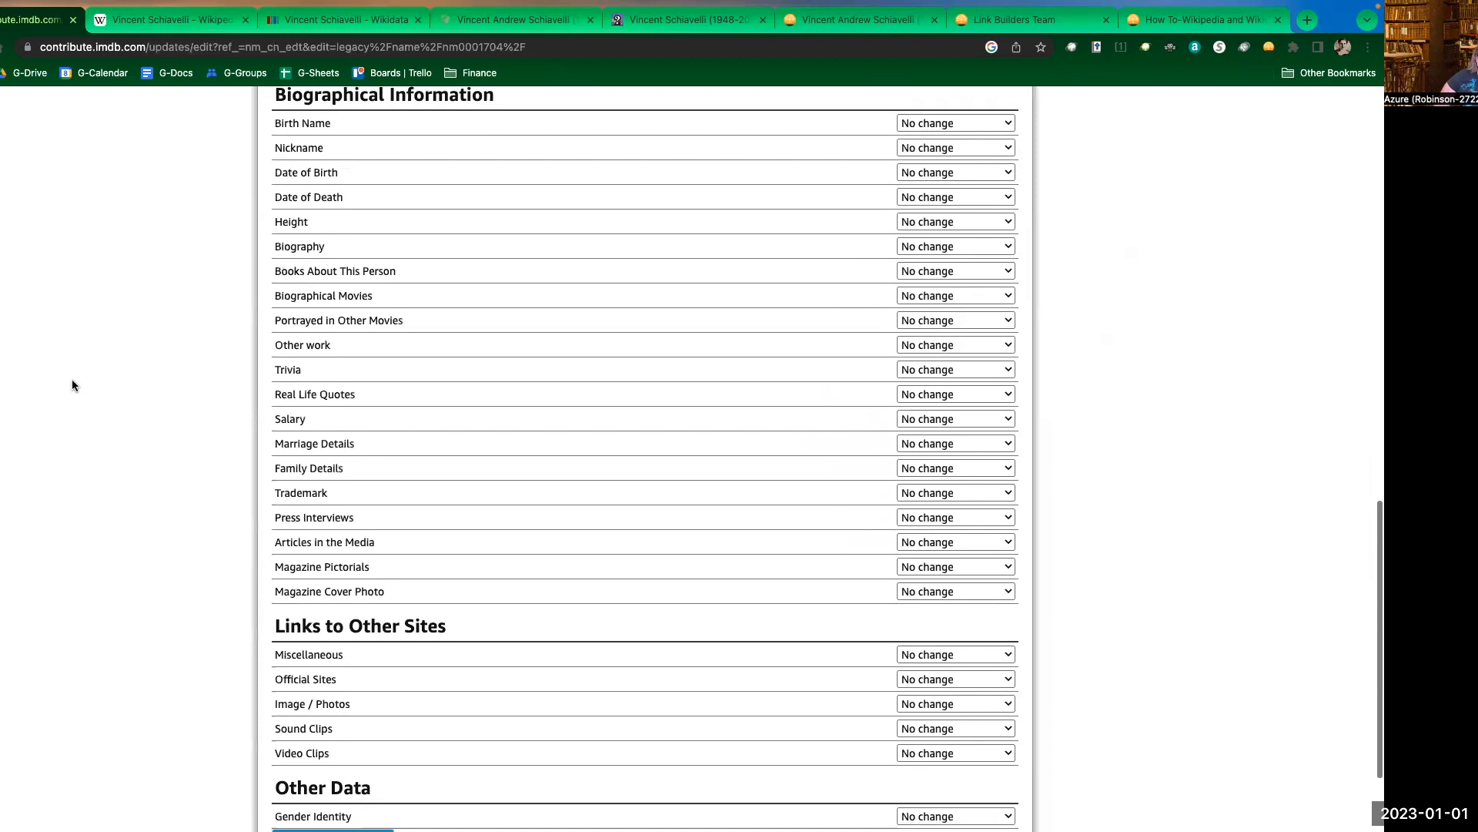
scroll(72, 379, down, 1)
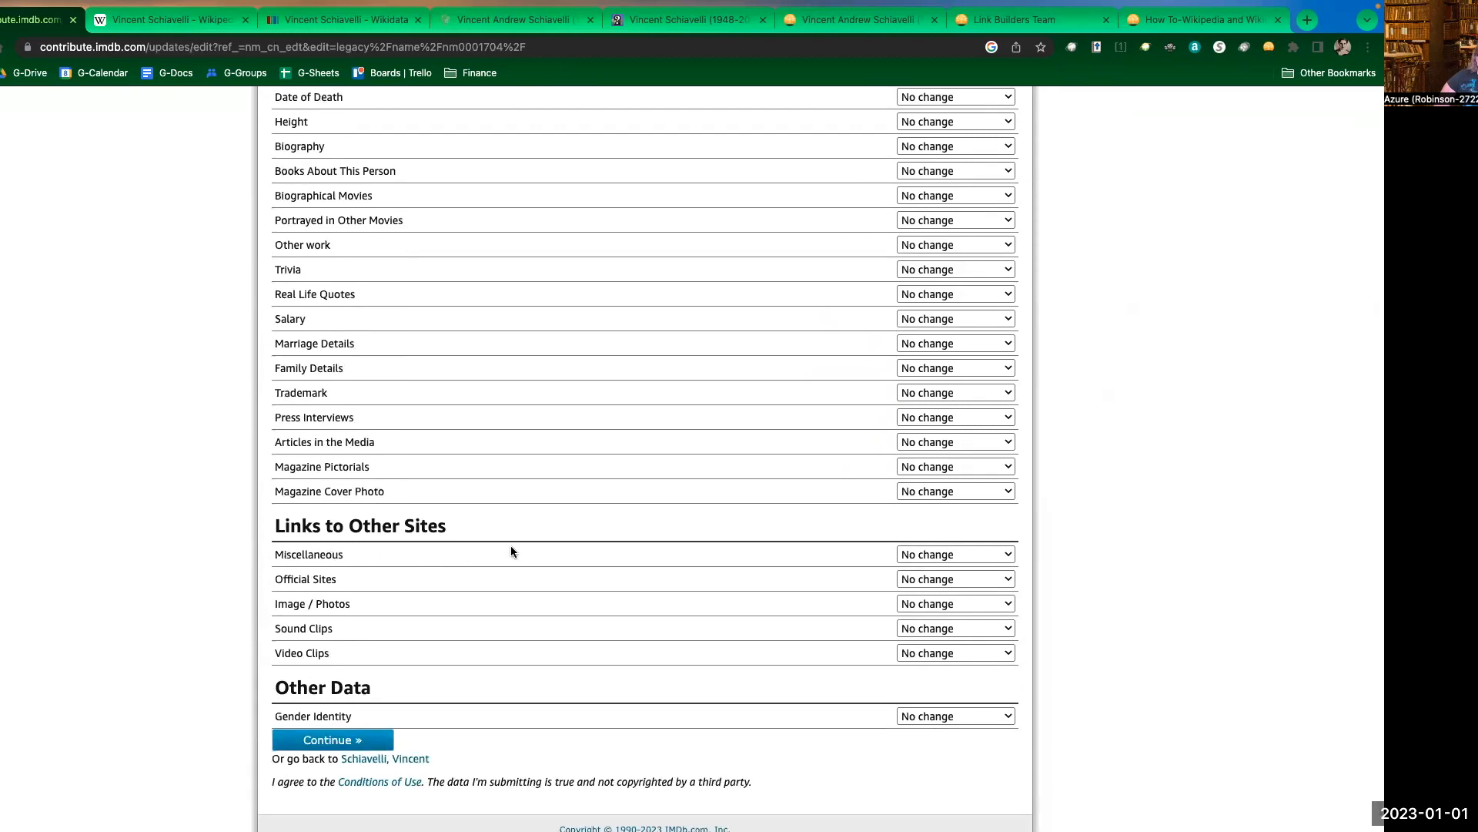
click(931, 555)
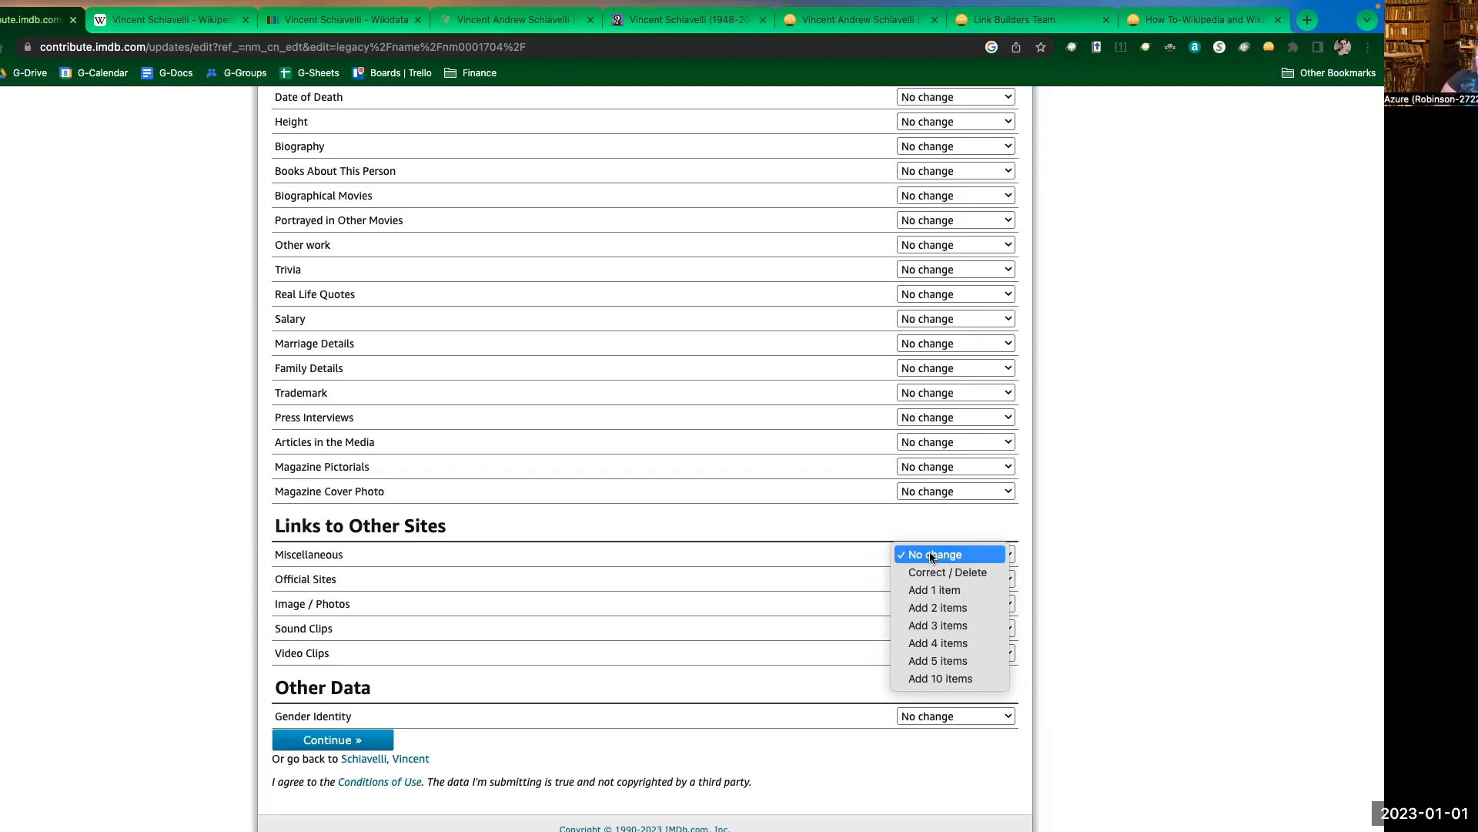
click(957, 591)
scroll(241, 454, down, 1)
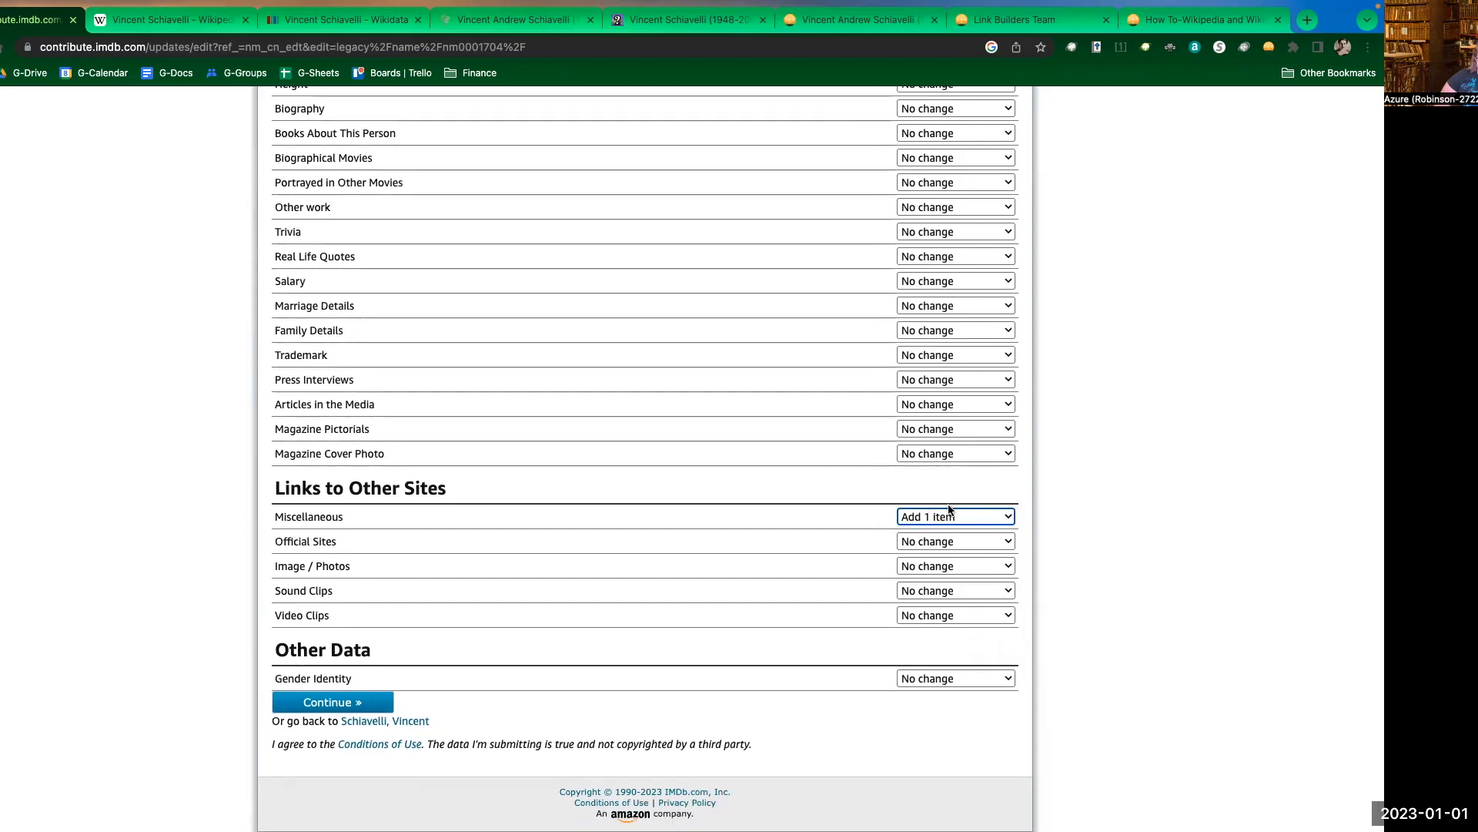
click(330, 703)
click(425, 365)
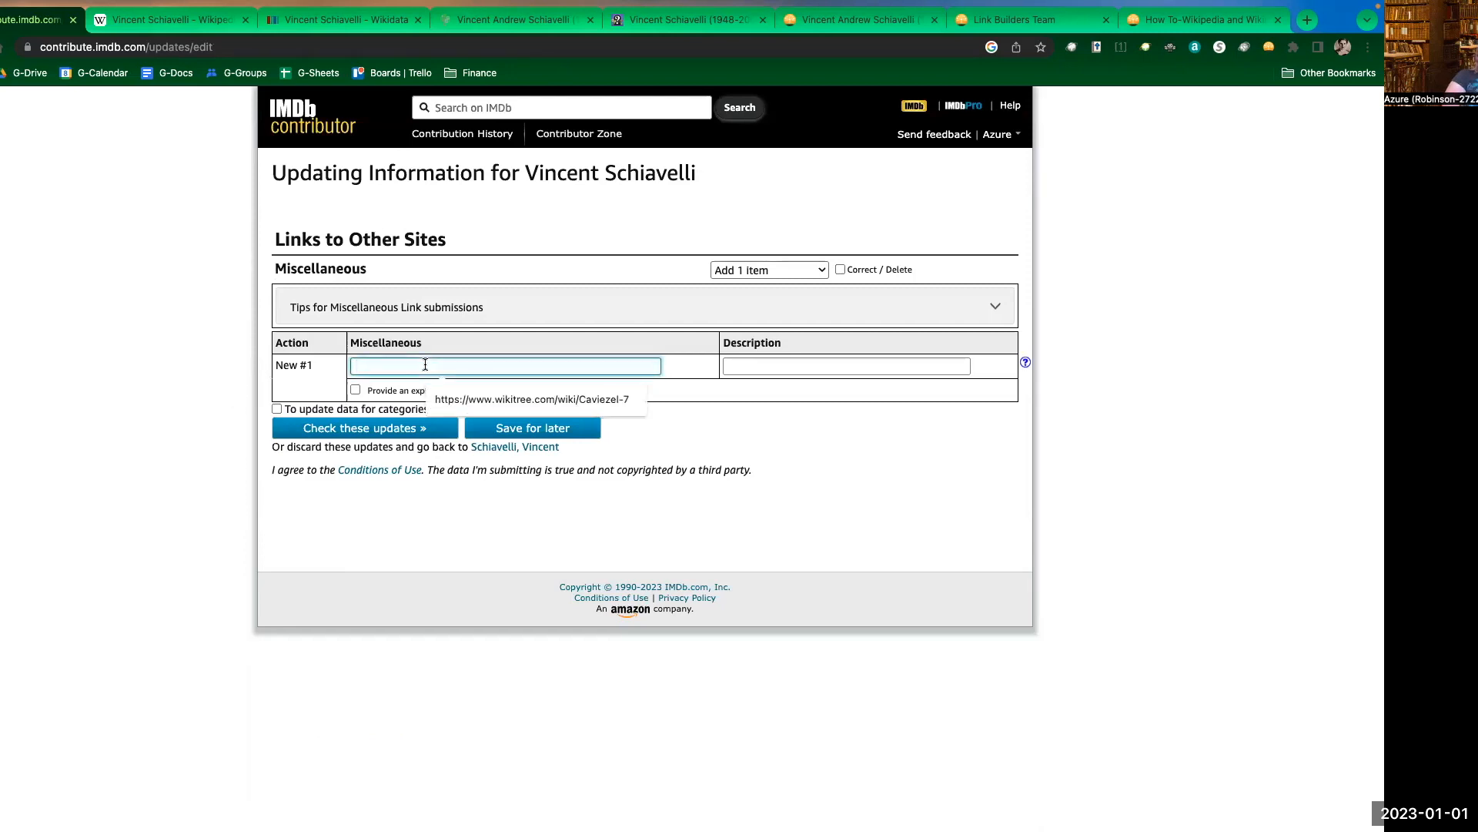
click(508, 391)
drag(562, 368, 520, 368)
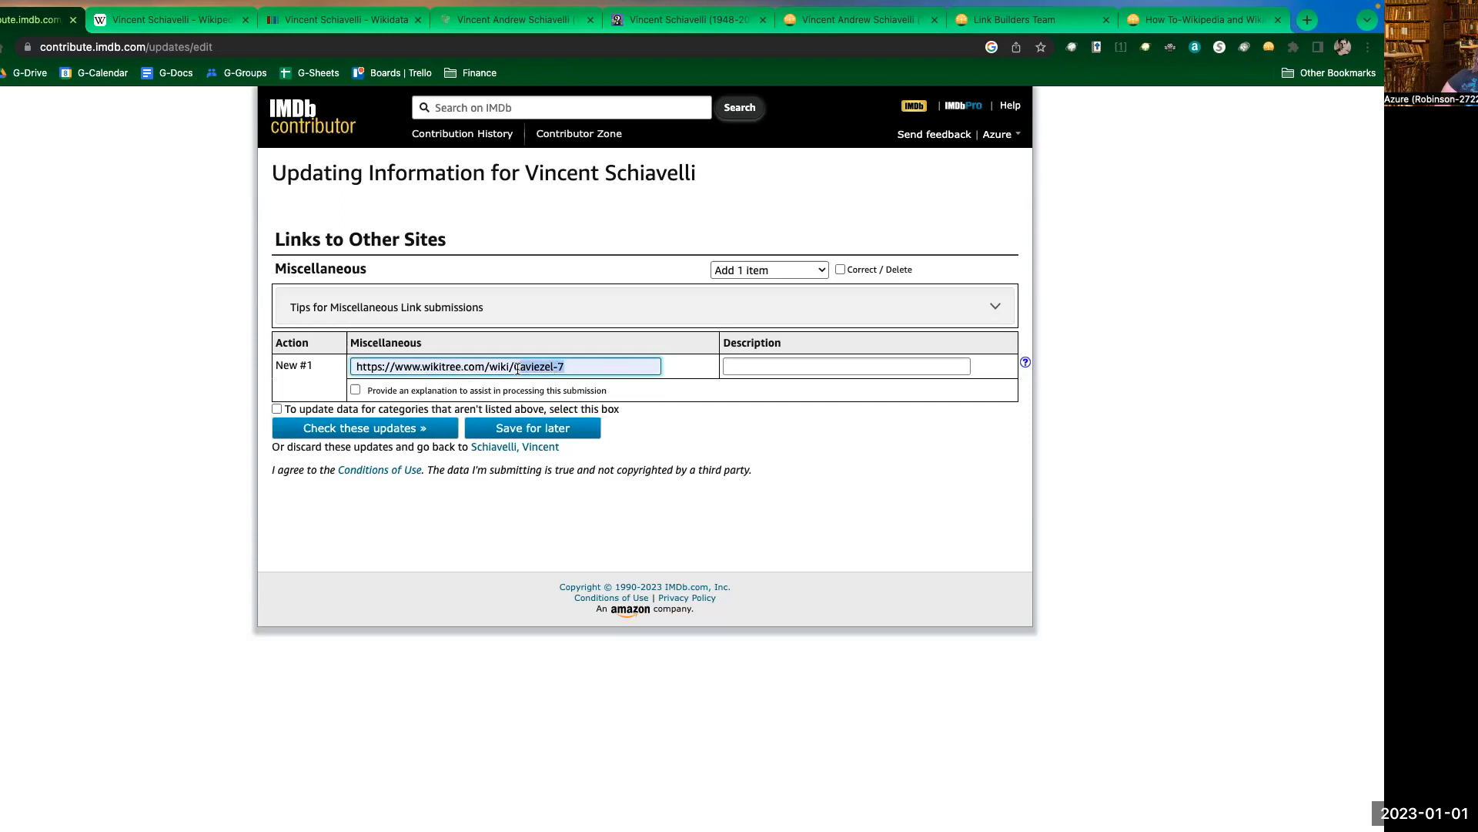
text(Schiavelli-1)
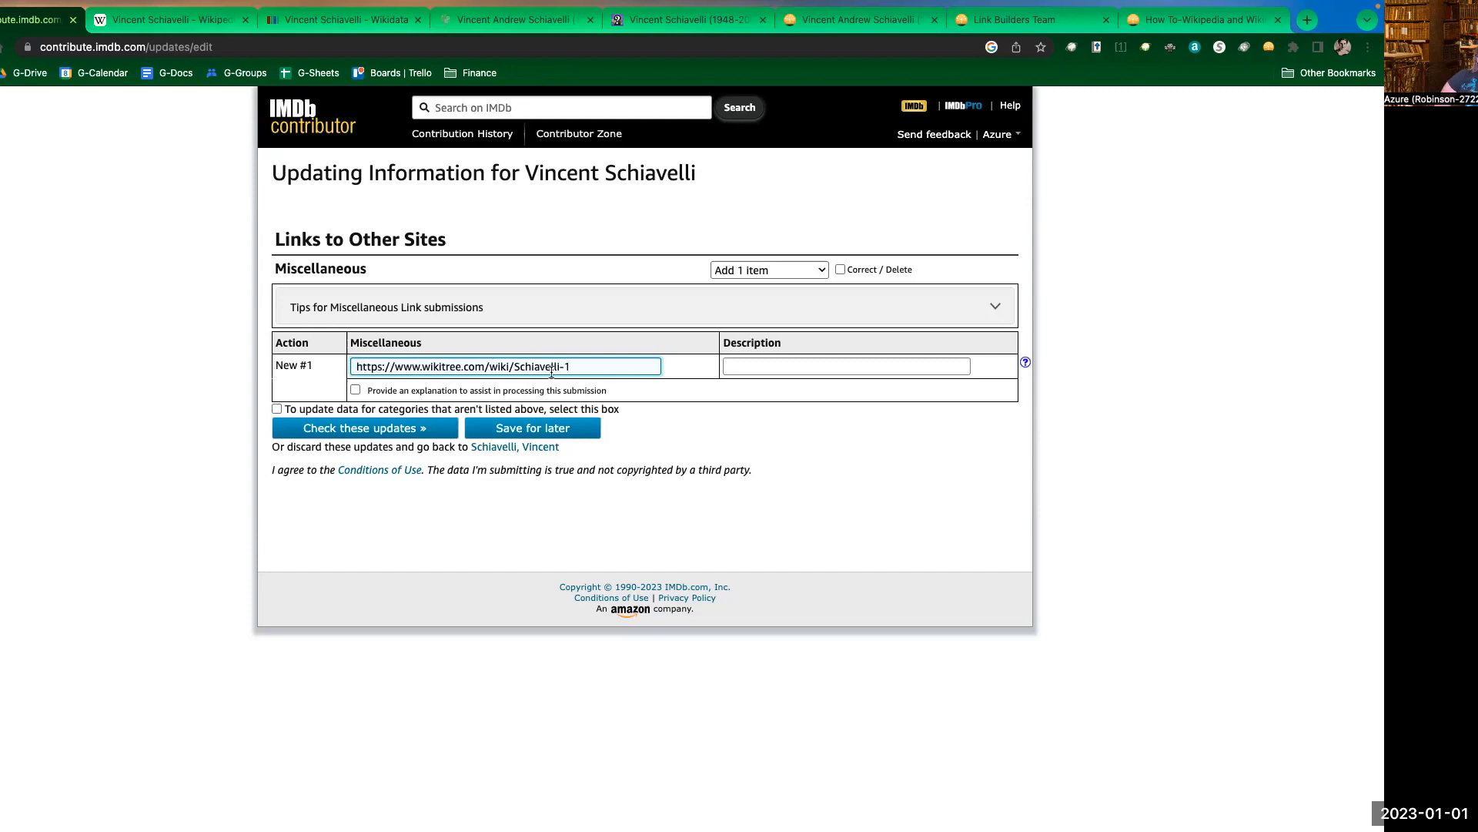
drag(591, 367, 329, 373)
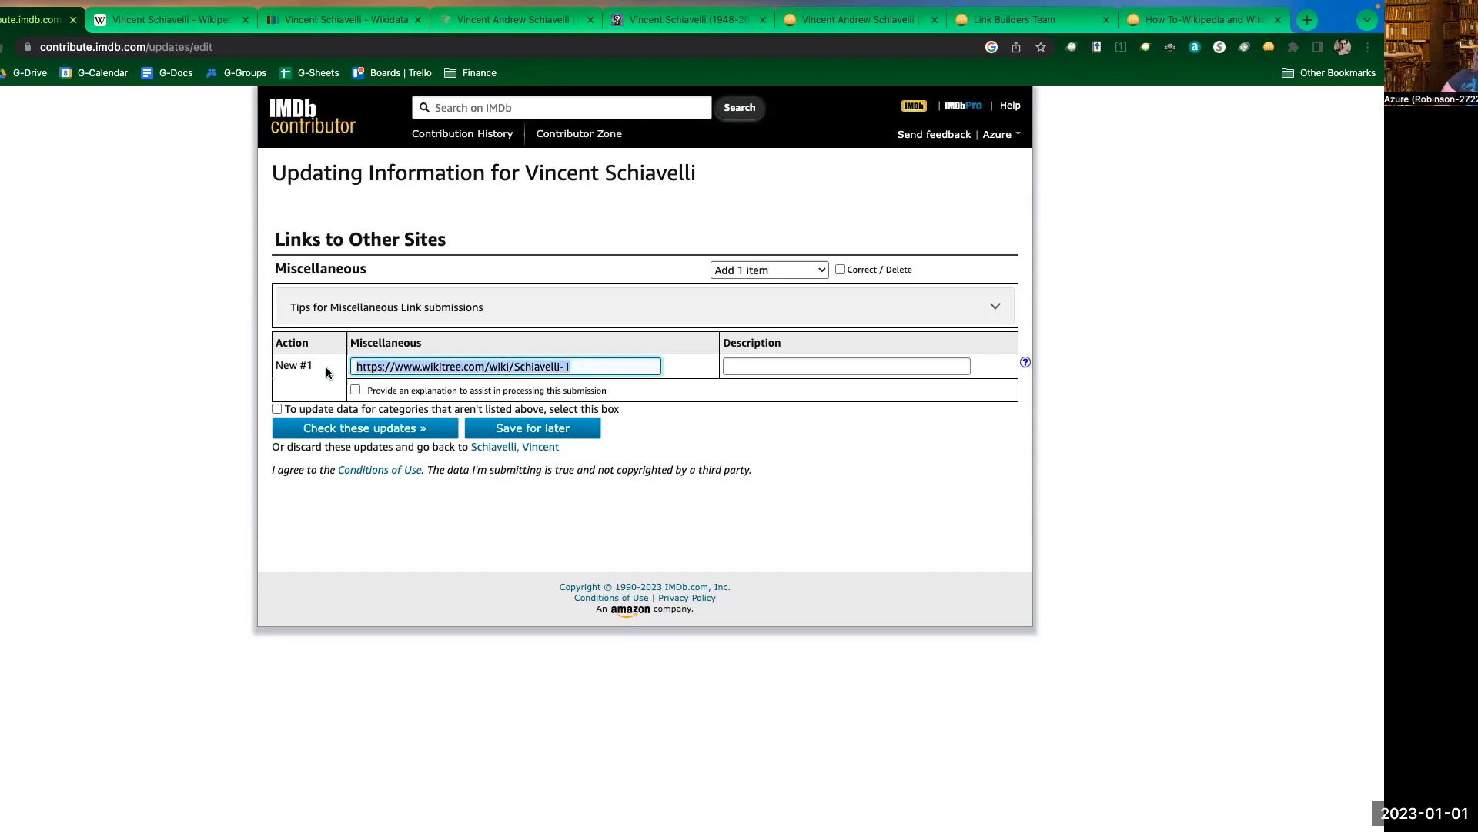
- Describe the link as "The Genealogy of Vincent Schiavelli", check the update and submit it to IMDb
click(803, 368)
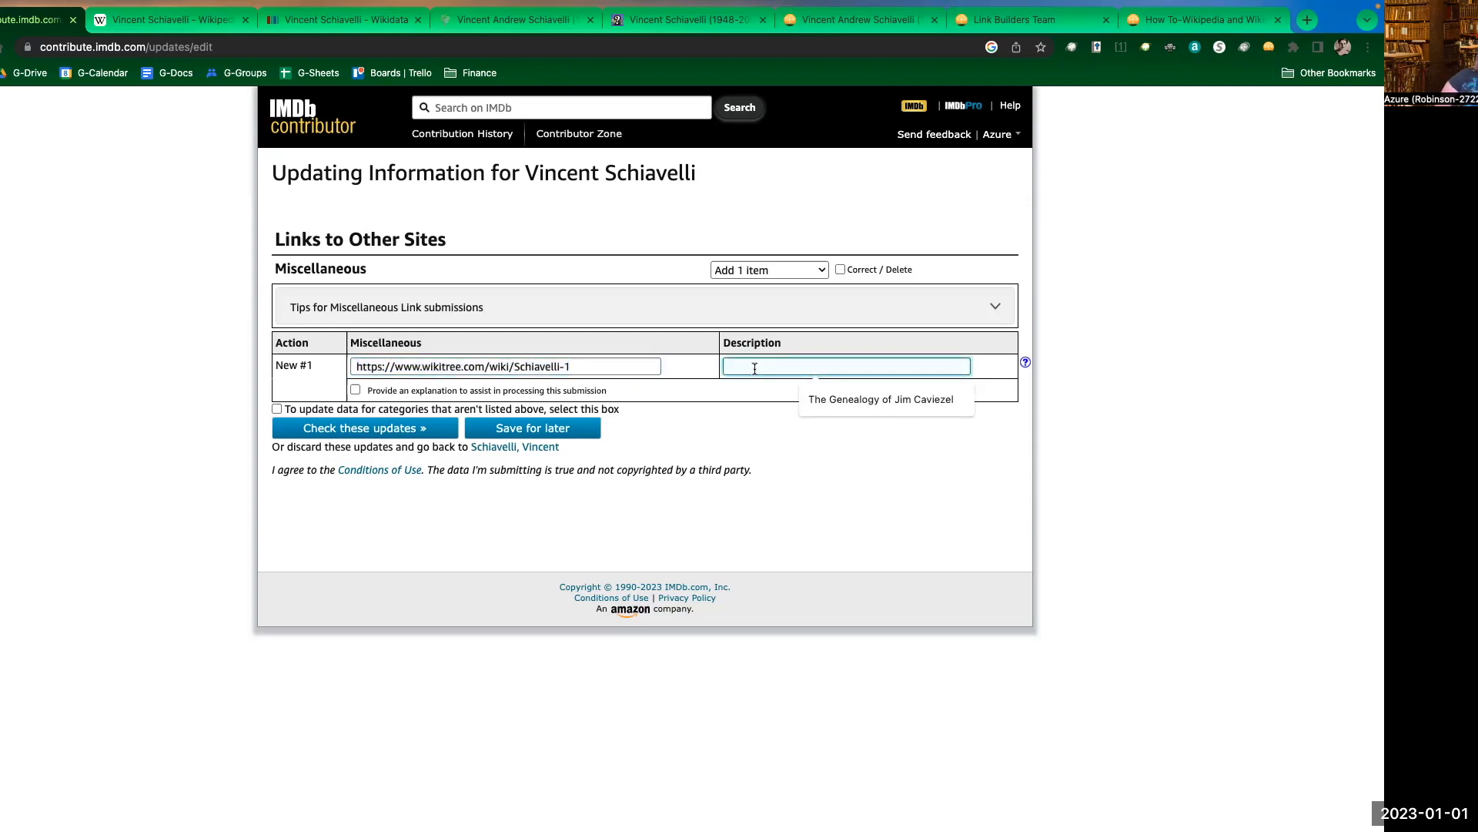
click(839, 400)
drag(880, 368, 820, 368)
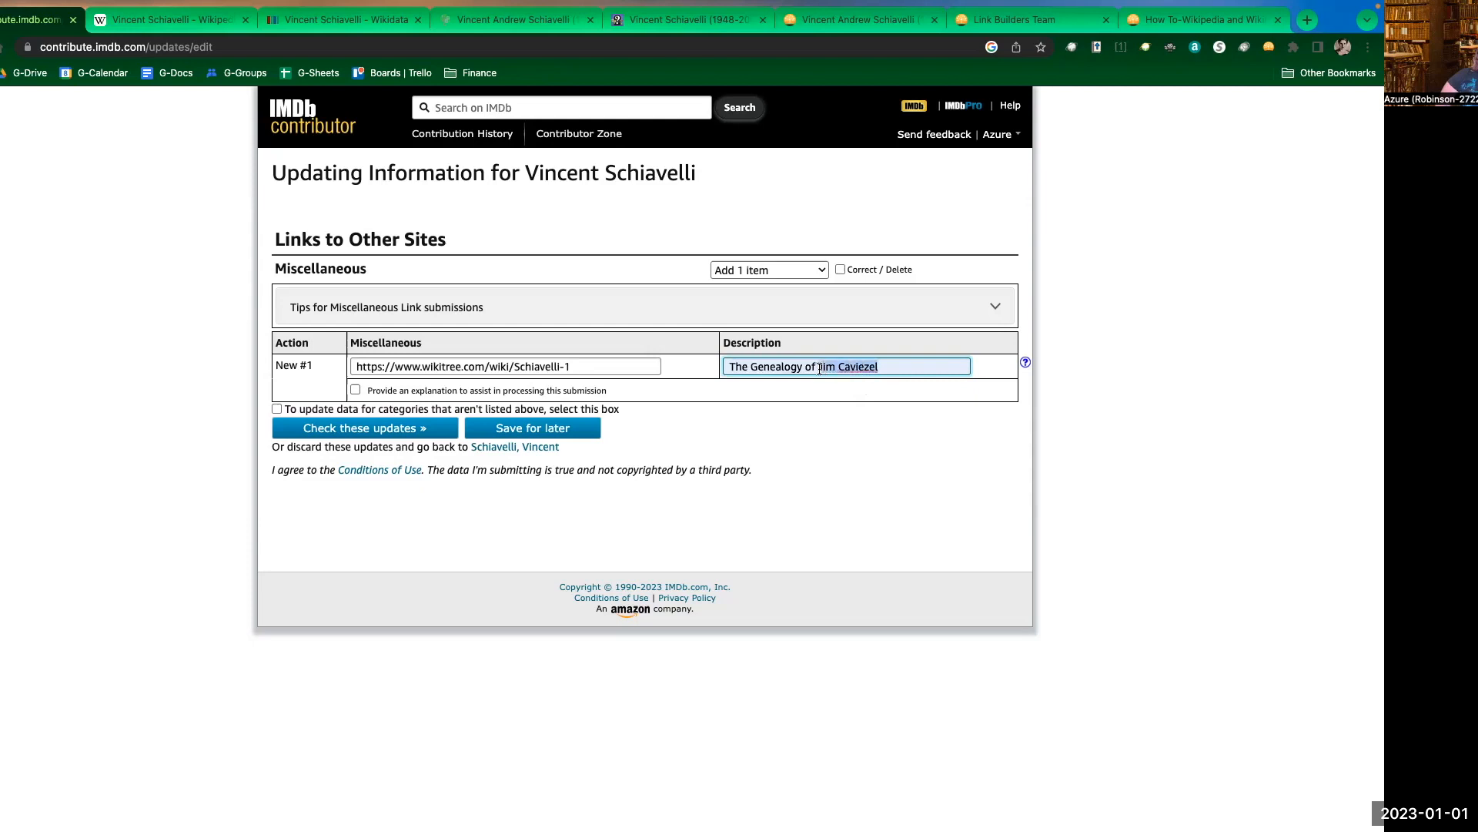
text(Vincent)
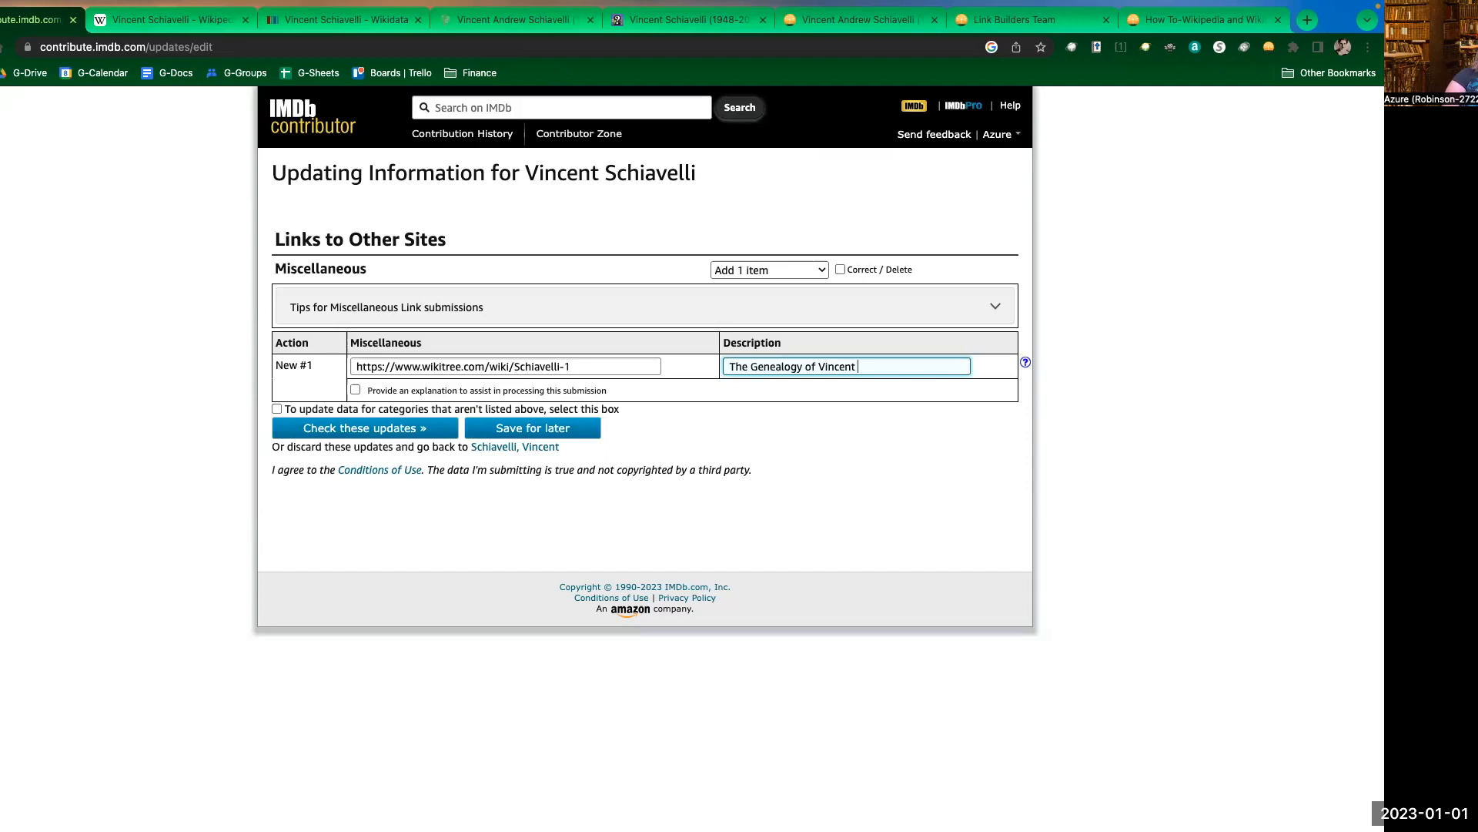
text( Schiavelli)
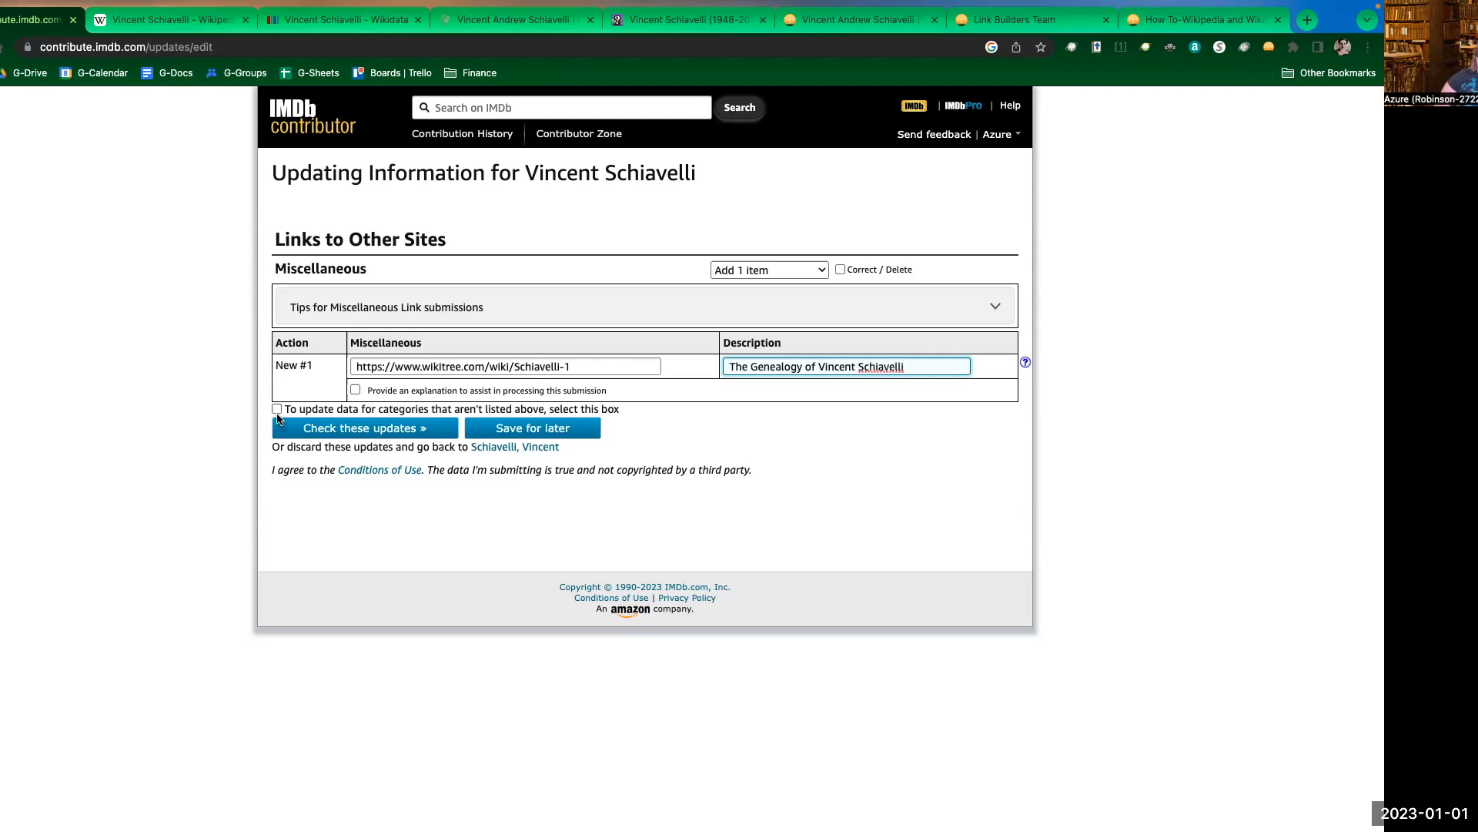
click(391, 435)
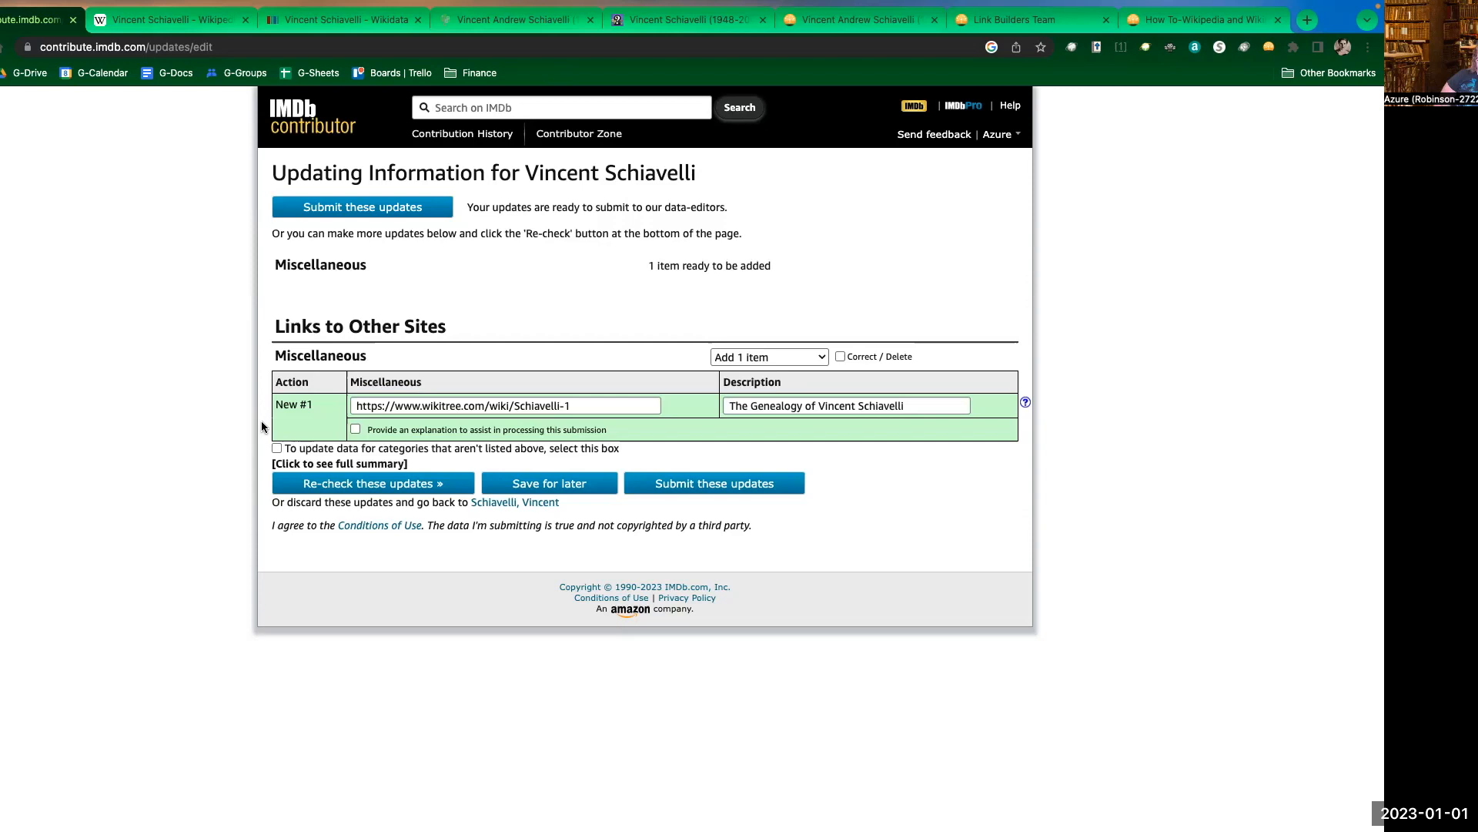
click(720, 488)
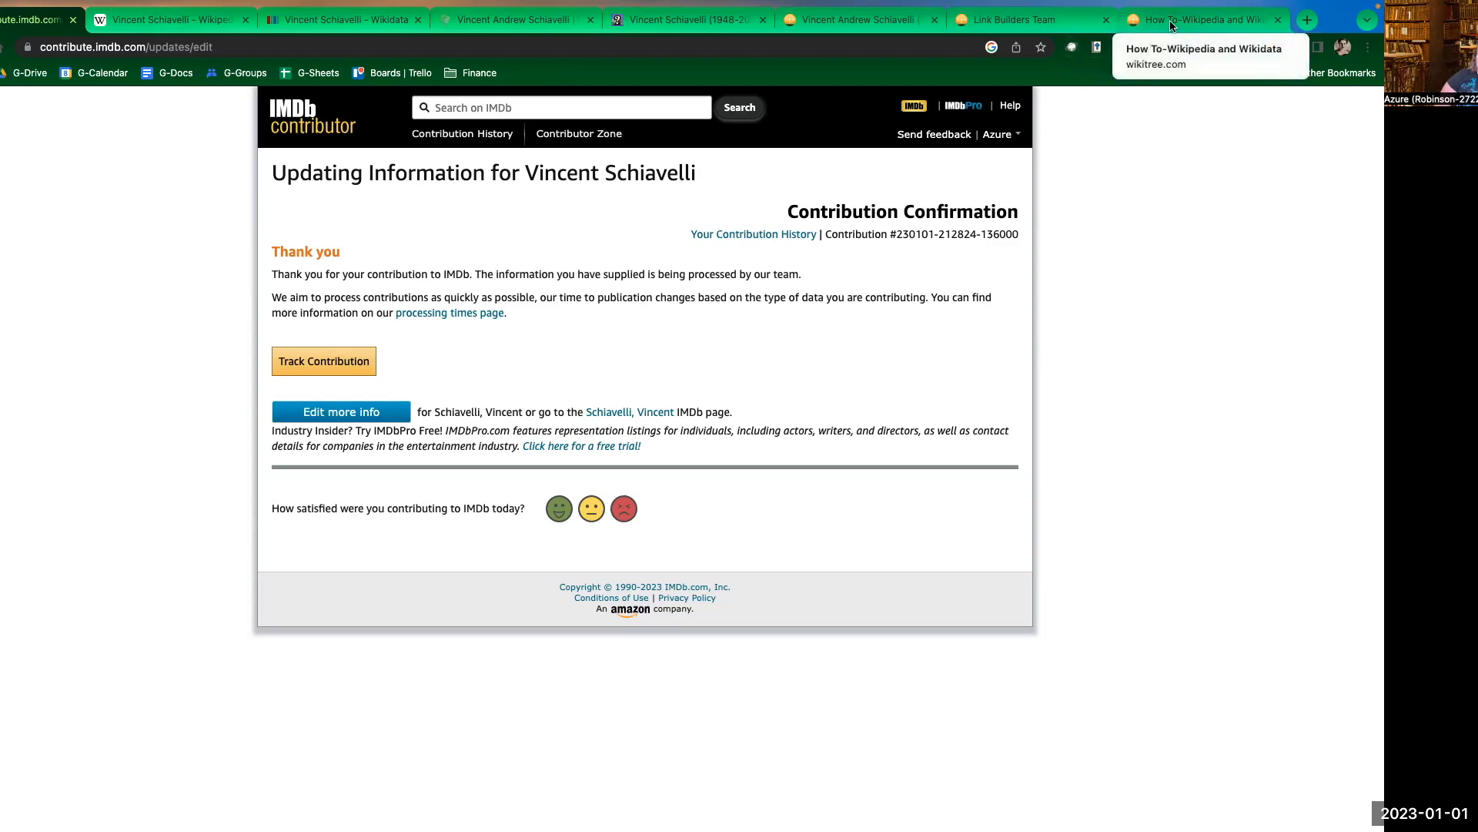
- Switch to WikiTree's Link Builders Team page and open its WikiTree Images New page in a separate tab
click(999, 23)
scroll(1087, 332, up, 15)
scroll(1087, 336, up, 9)
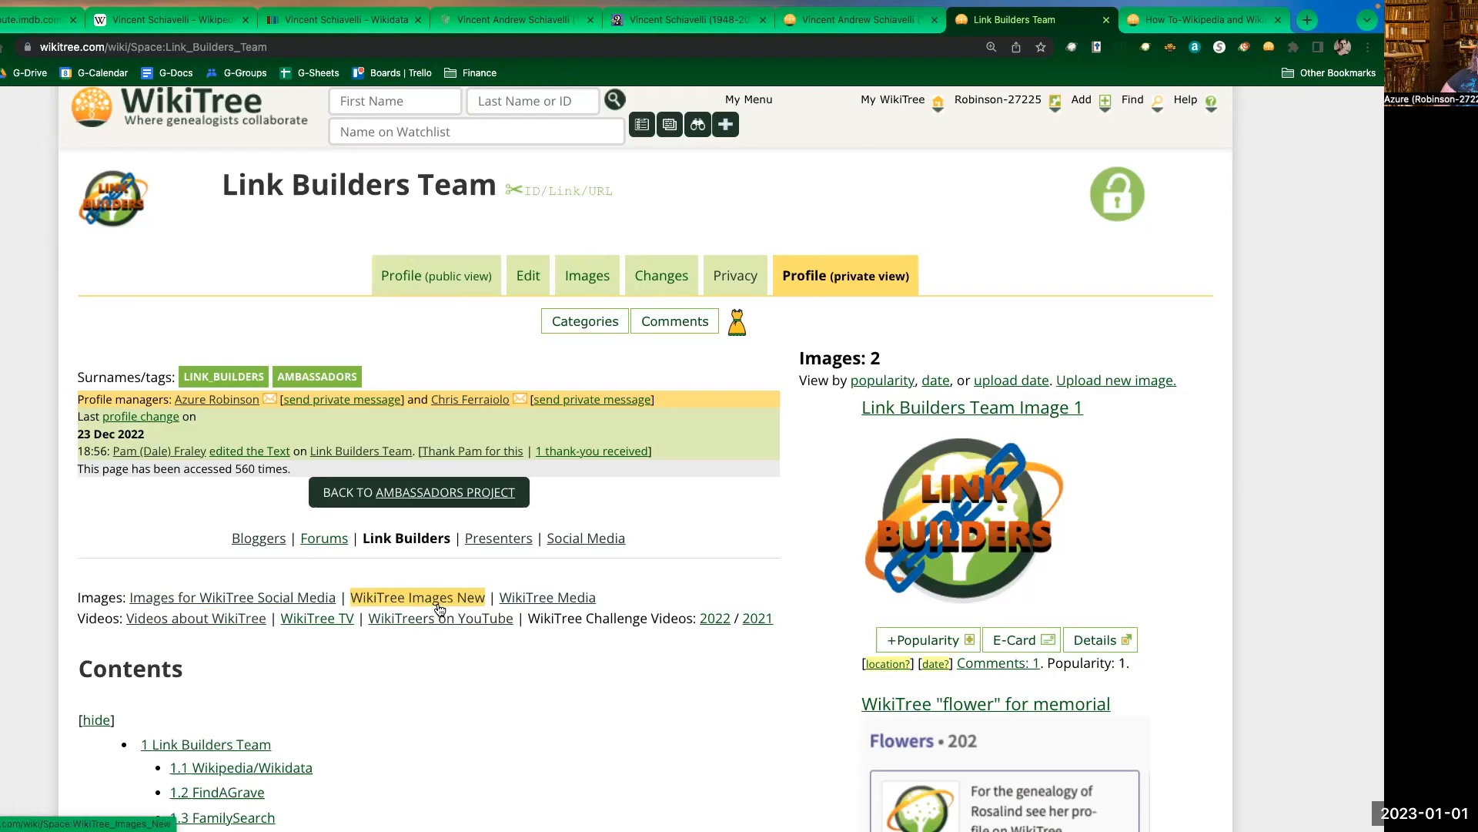
mouse_move(439, 609)
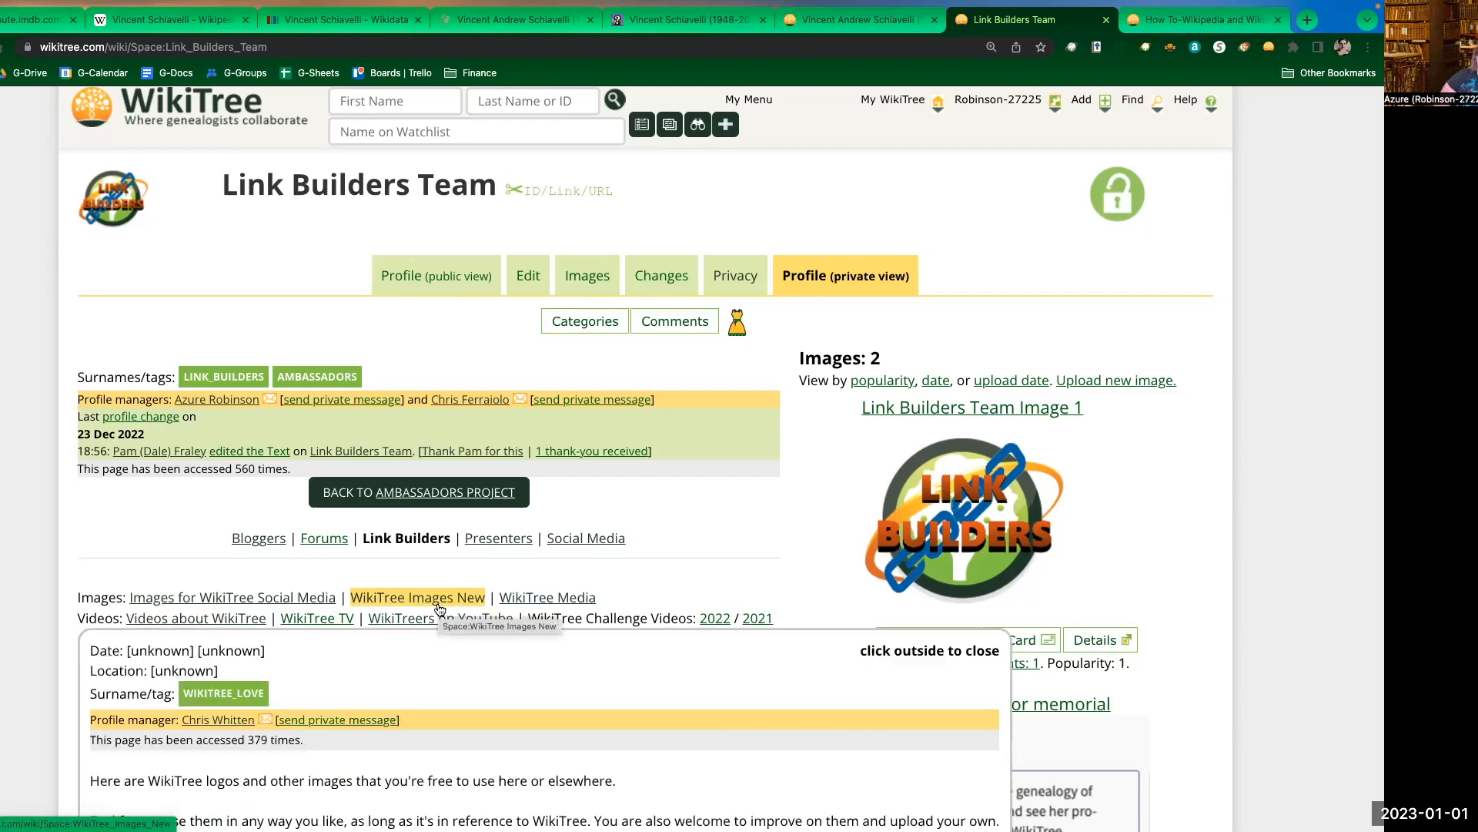
super+click(439, 600)
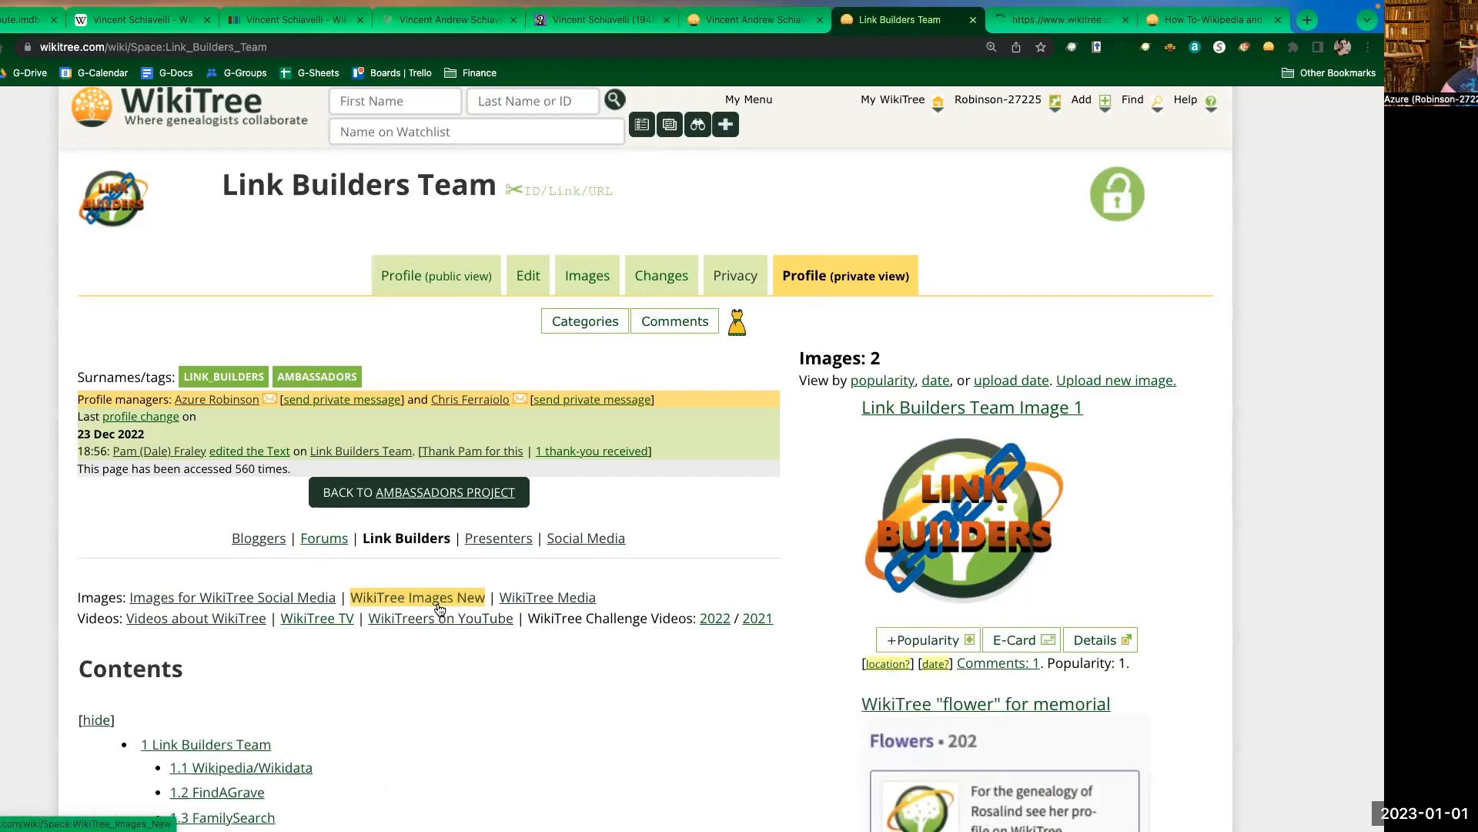
click(1035, 24)
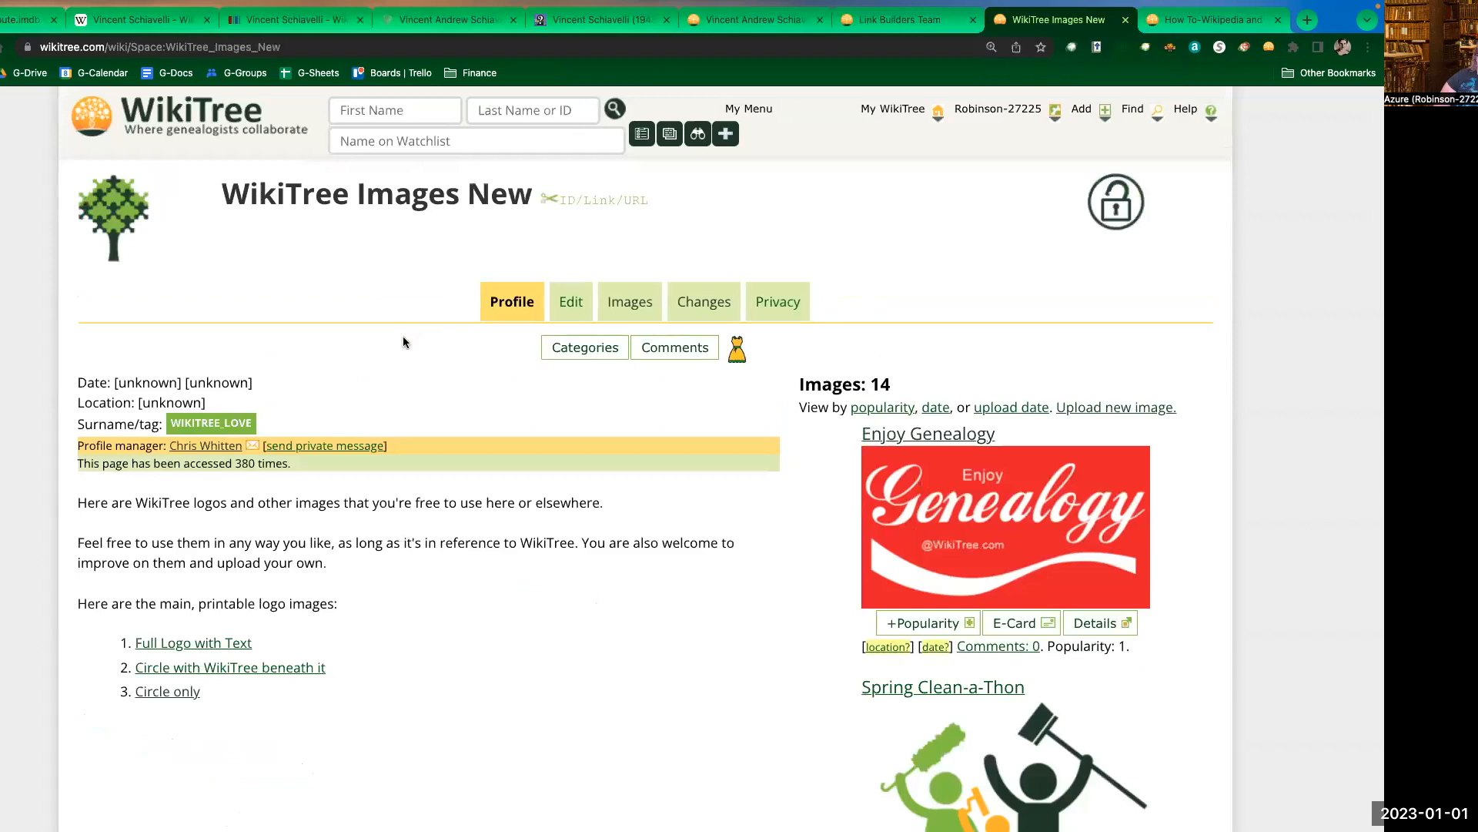
- Browse the images of WikiTree Images New and open the WikiTree Printable Logo
click(628, 304)
scroll(983, 508, down, 5)
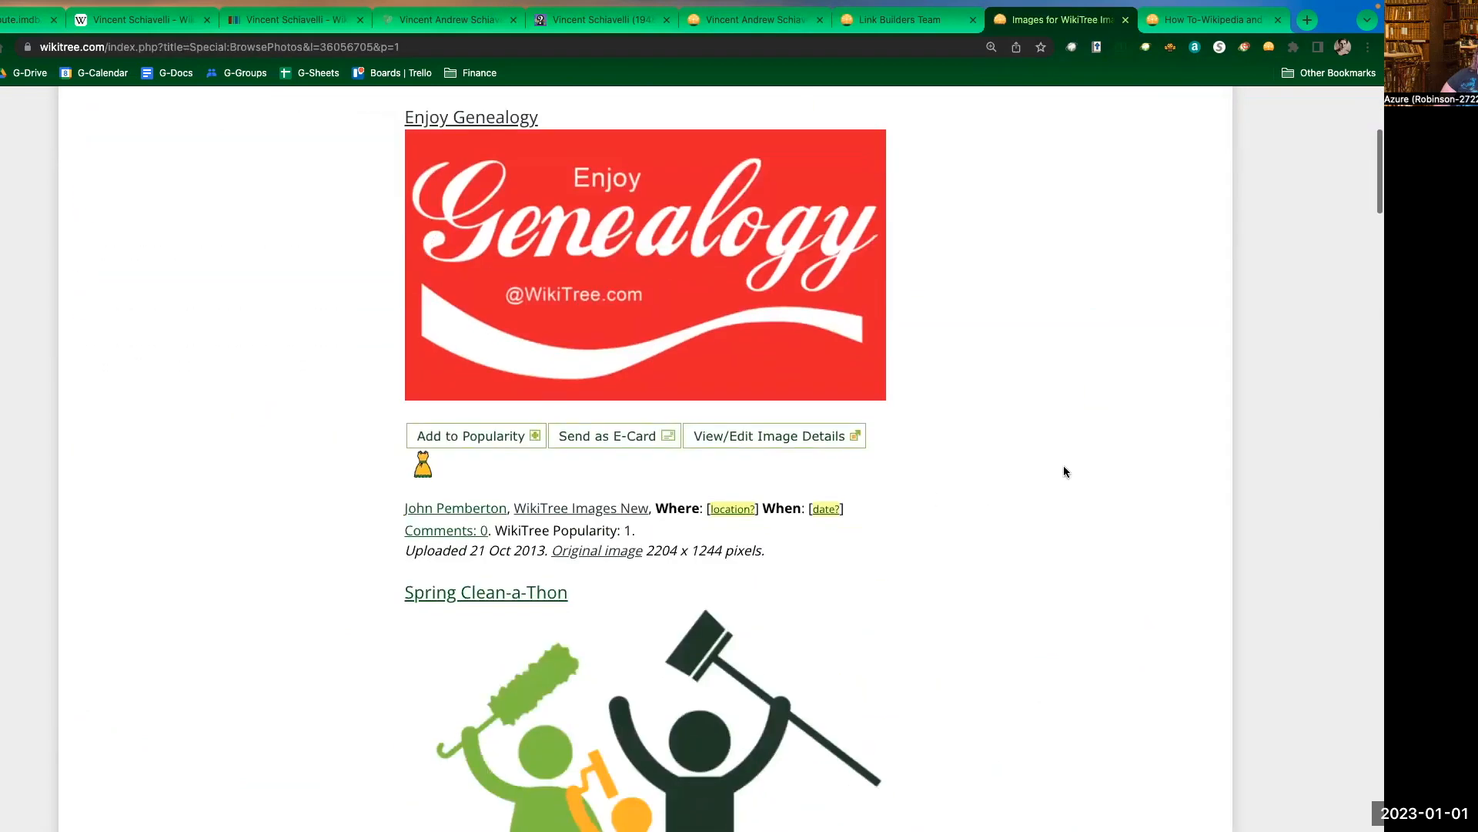
scroll(1064, 471, down, 8)
scroll(1067, 493, down, 11)
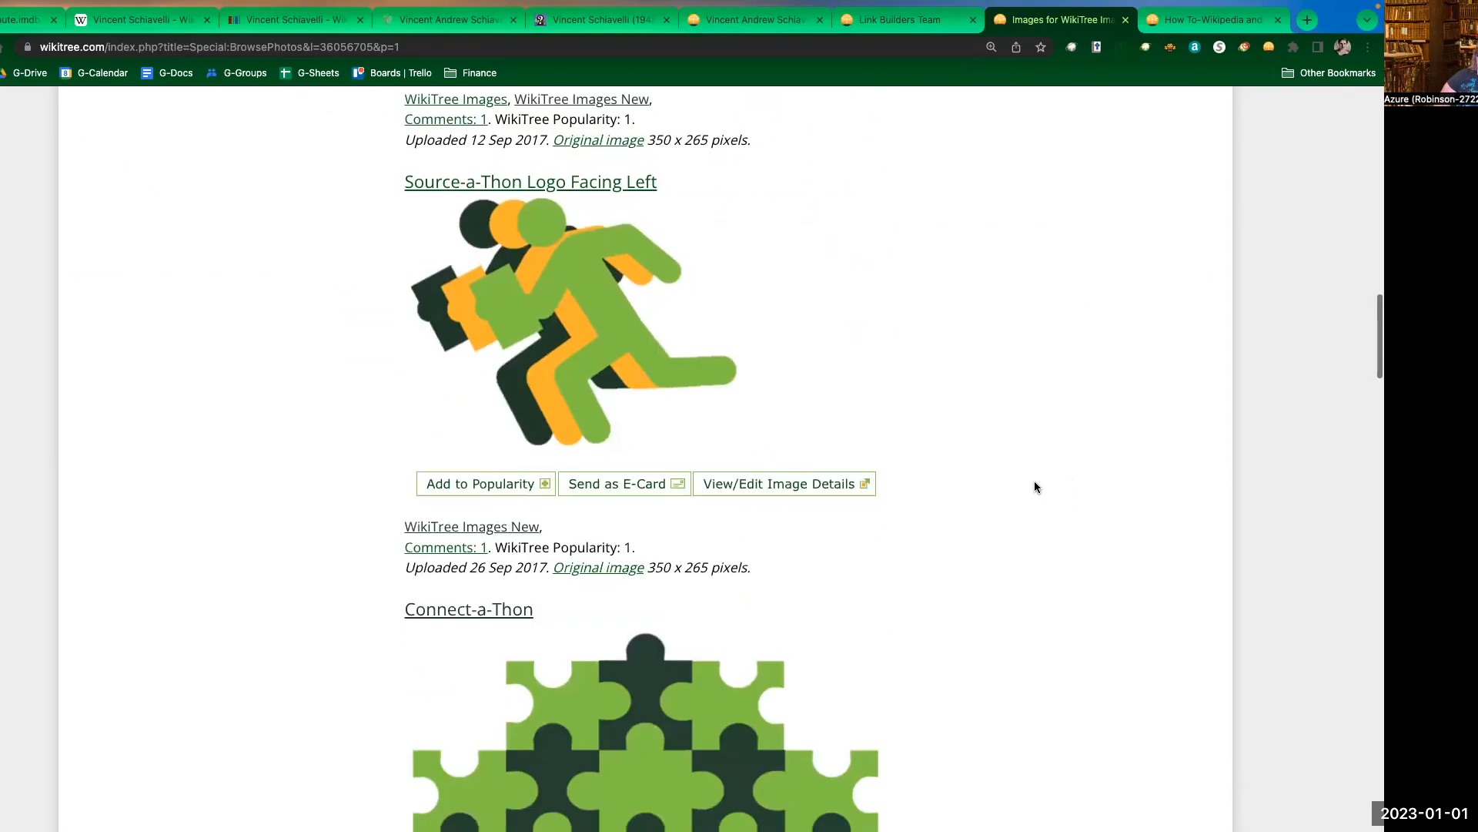
scroll(1033, 486, down, 12)
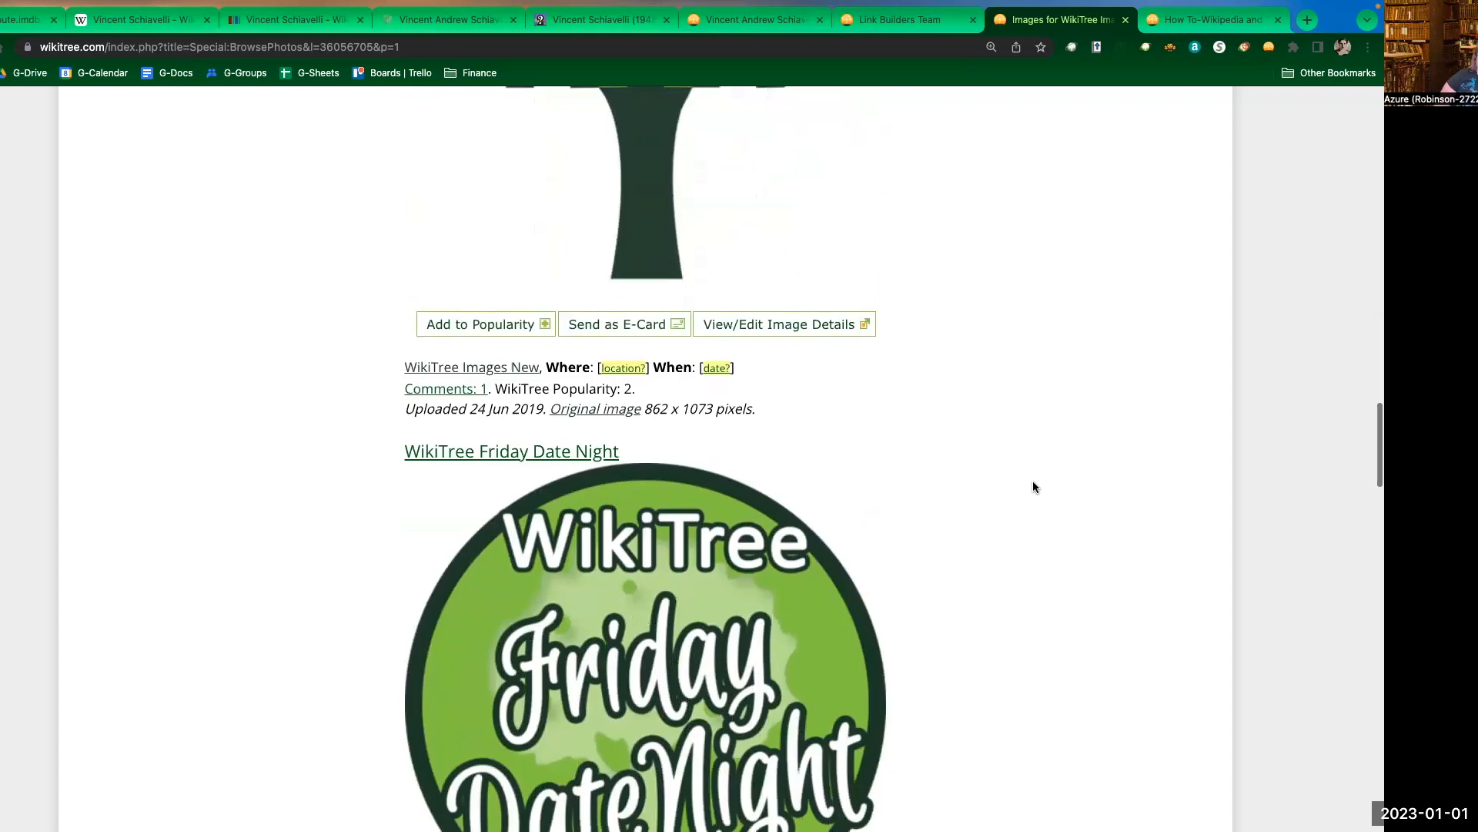
scroll(1033, 487, down, 10)
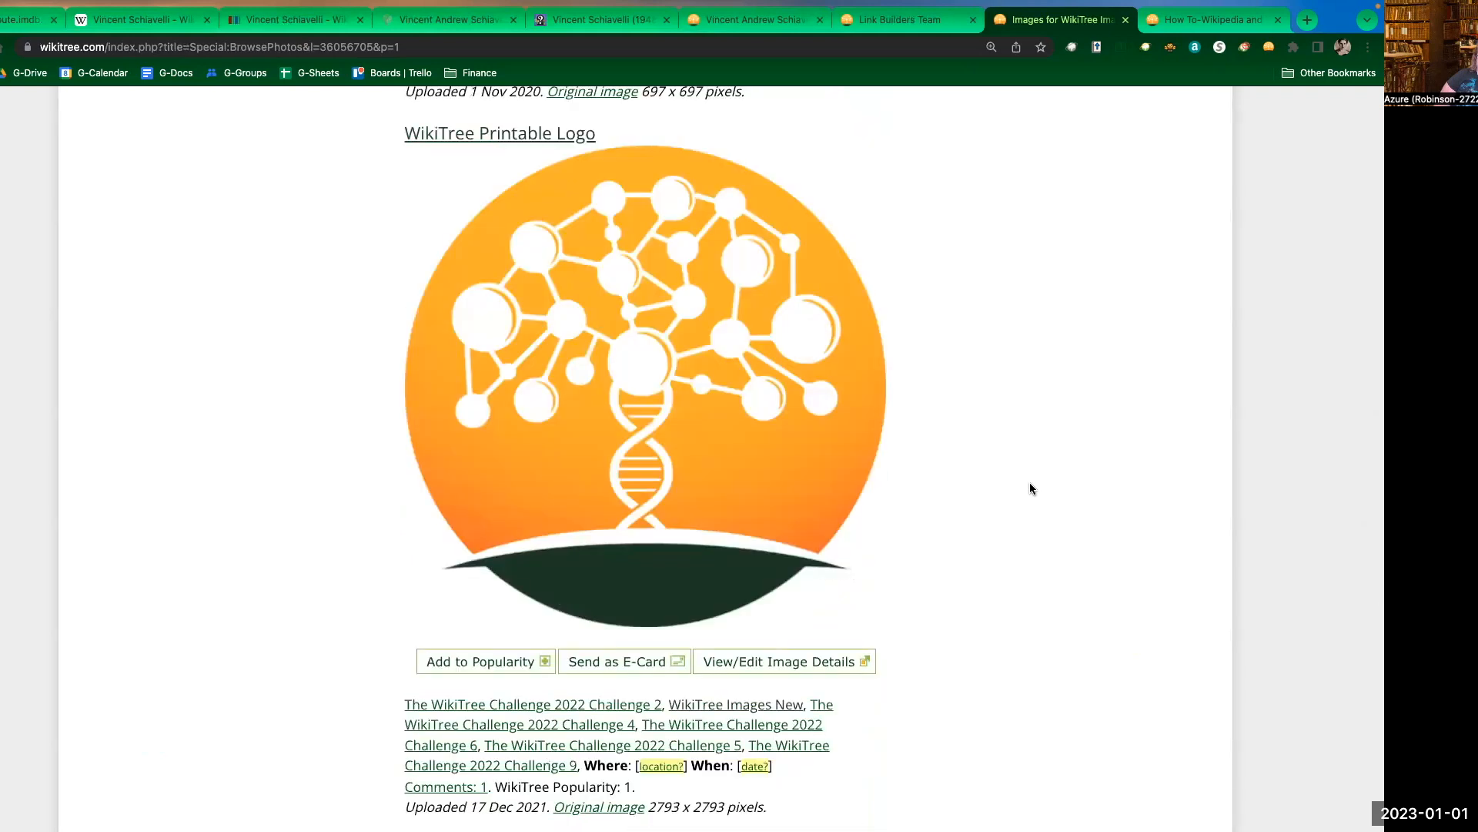
click(643, 438)
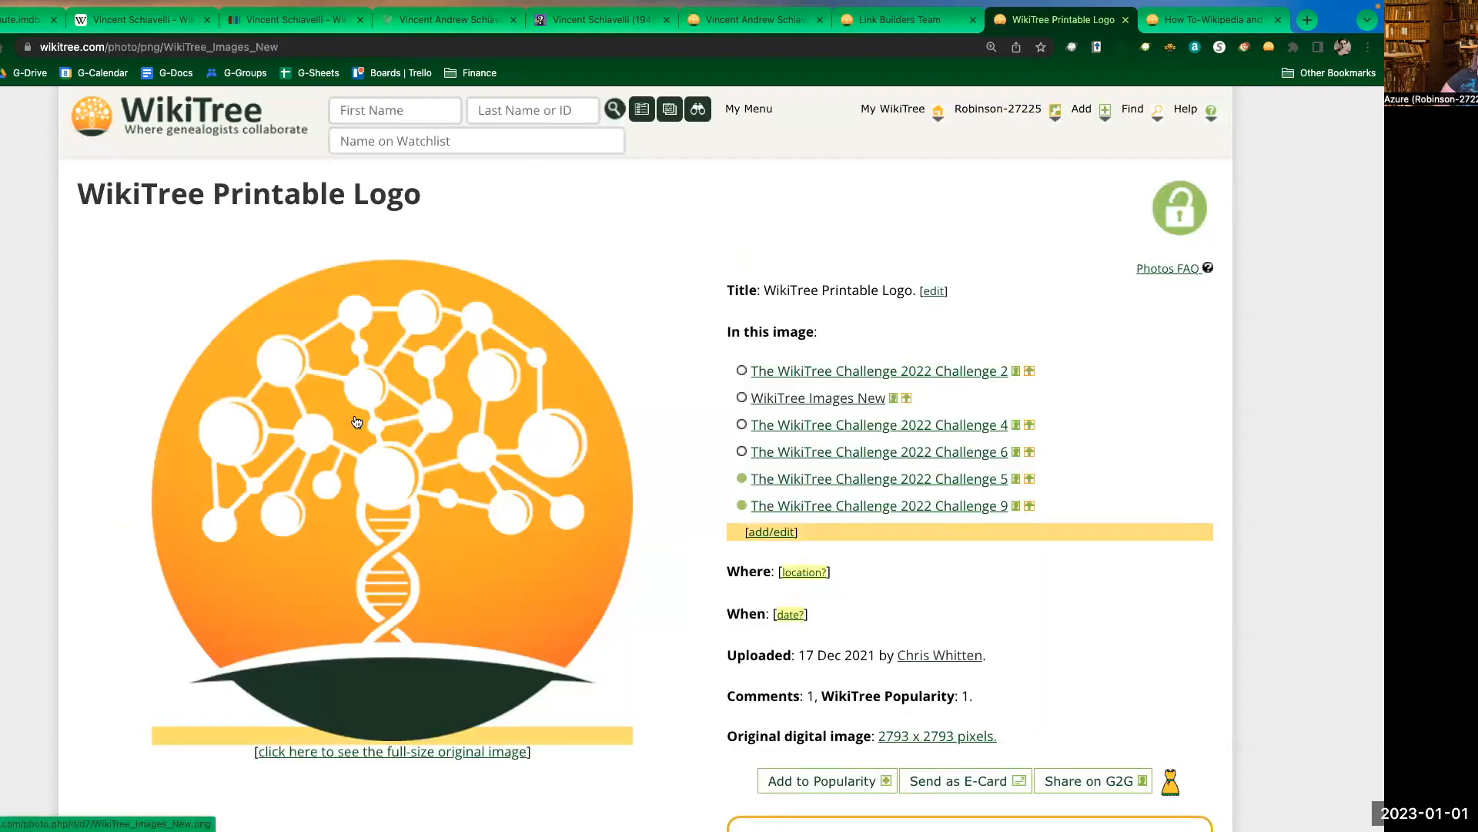
- Look at the options for saving the logo image and return to Vincent Schiavelli's Find a Grave memorial
right_click(340, 327)
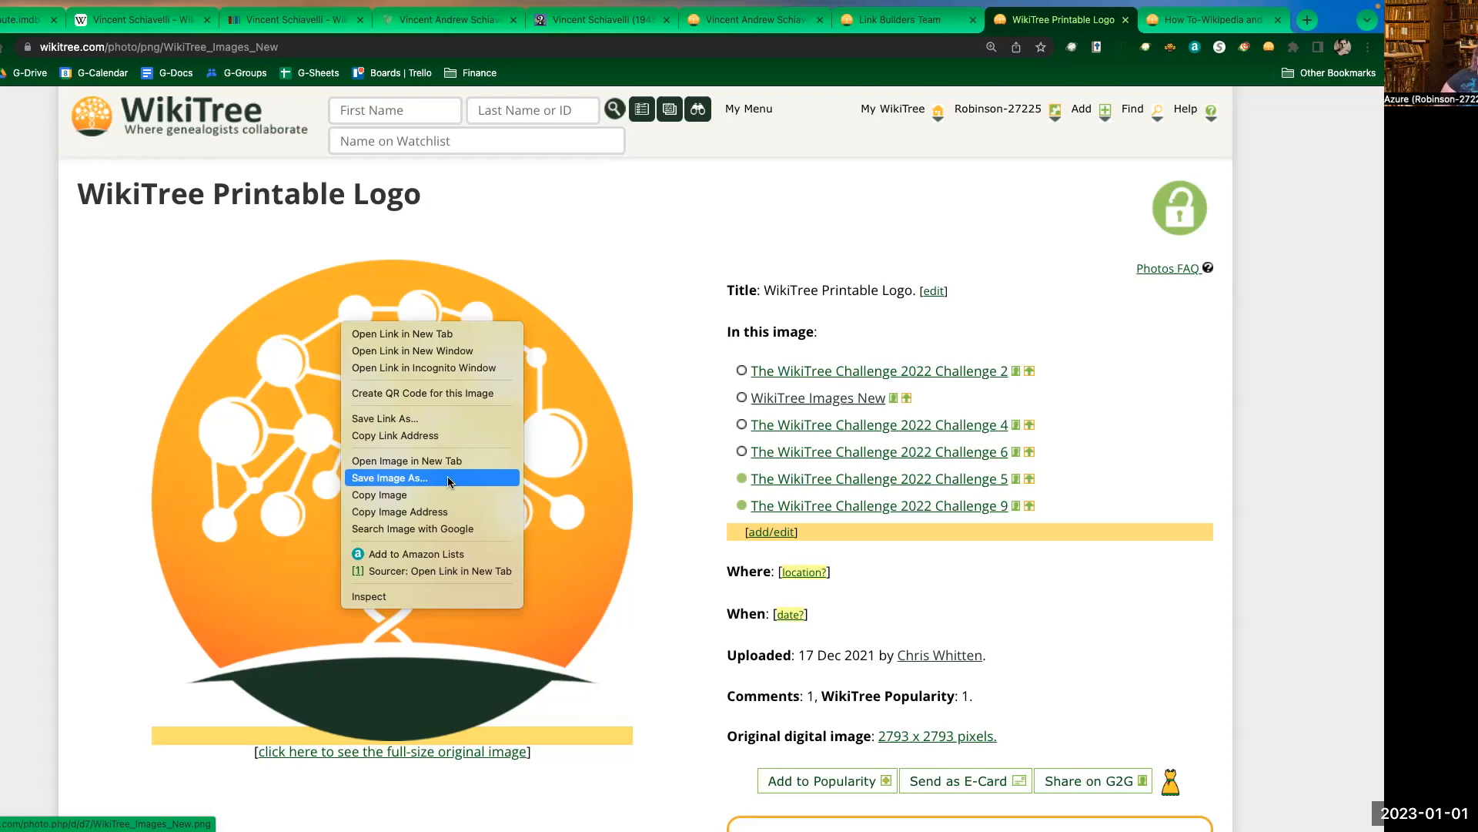
click(585, 25)
click(604, 21)
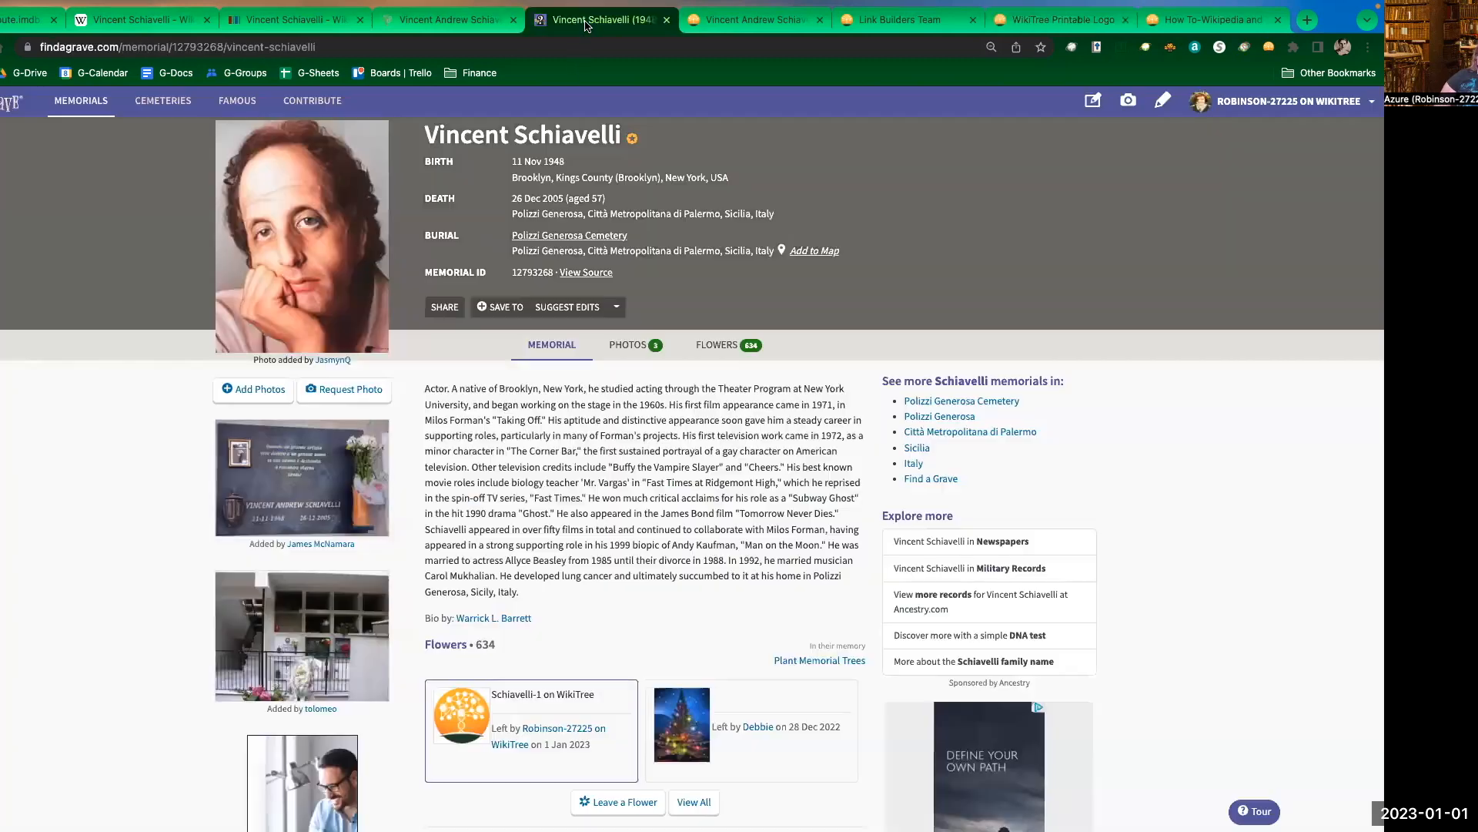
- Try to leave another flower on Vincent Schiavelli's Find a Grave memorial
scroll(627, 474, down, 3)
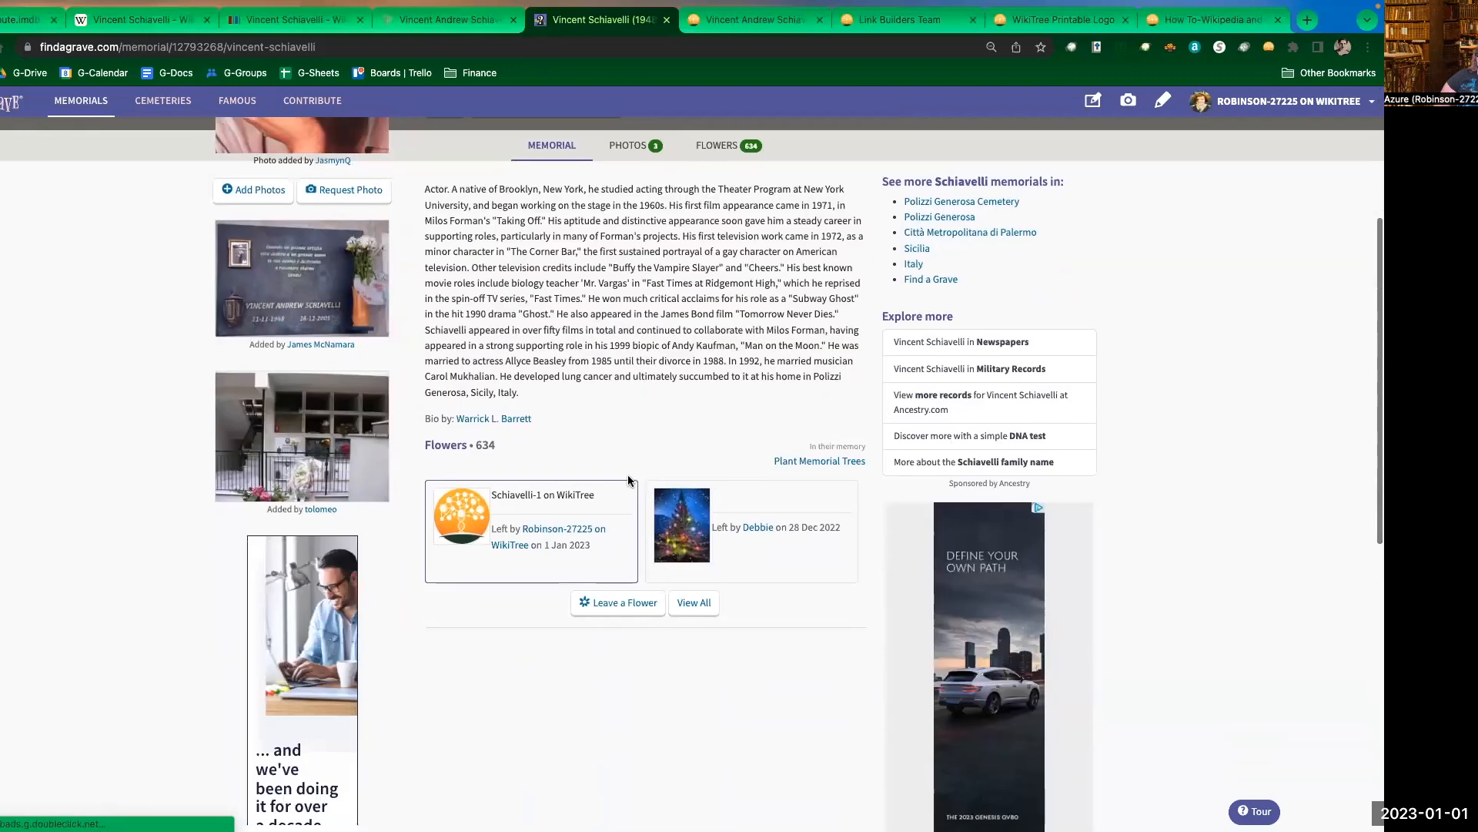
click(637, 613)
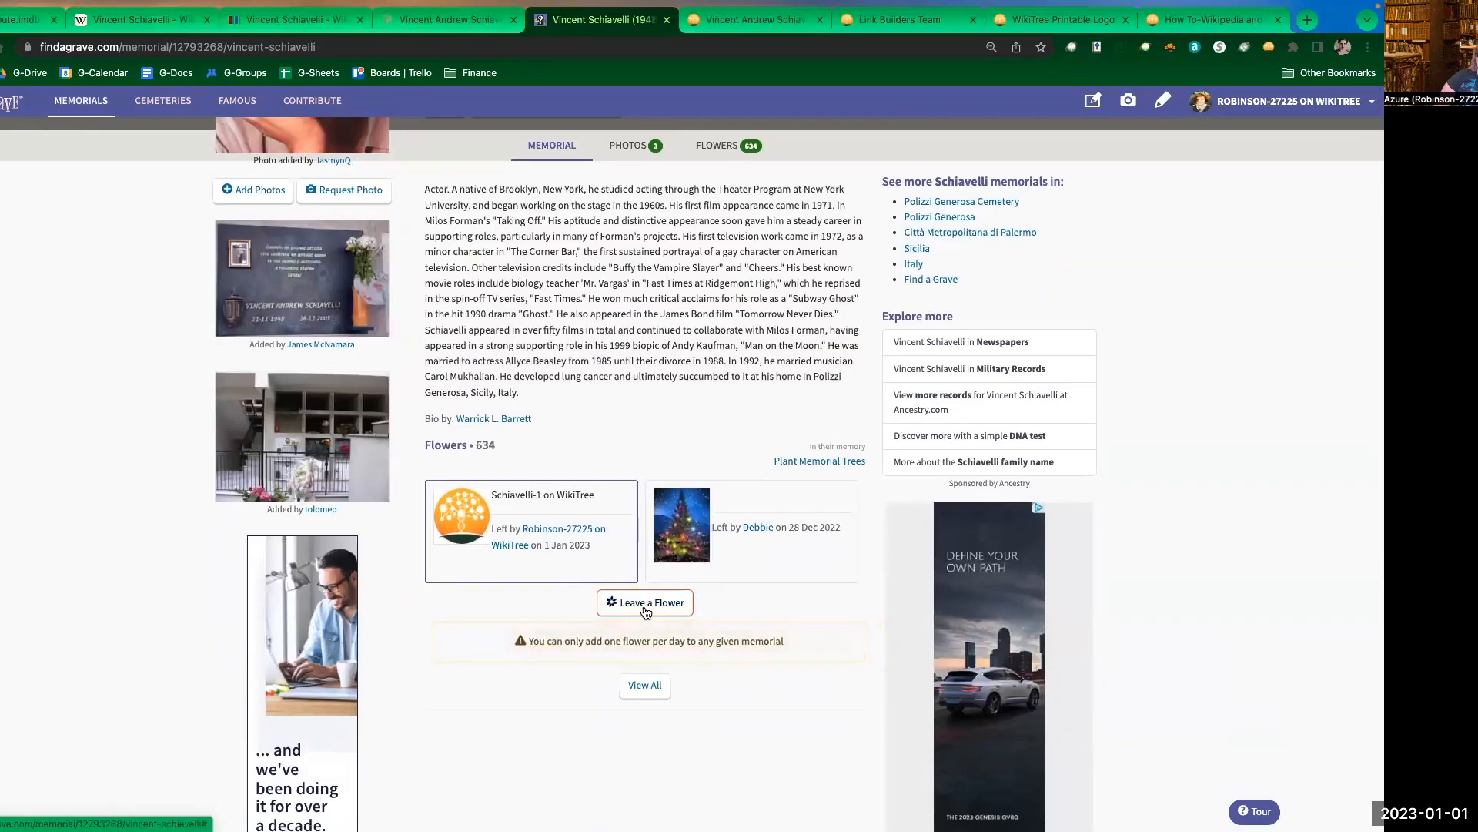
scroll(616, 270, up, 3)
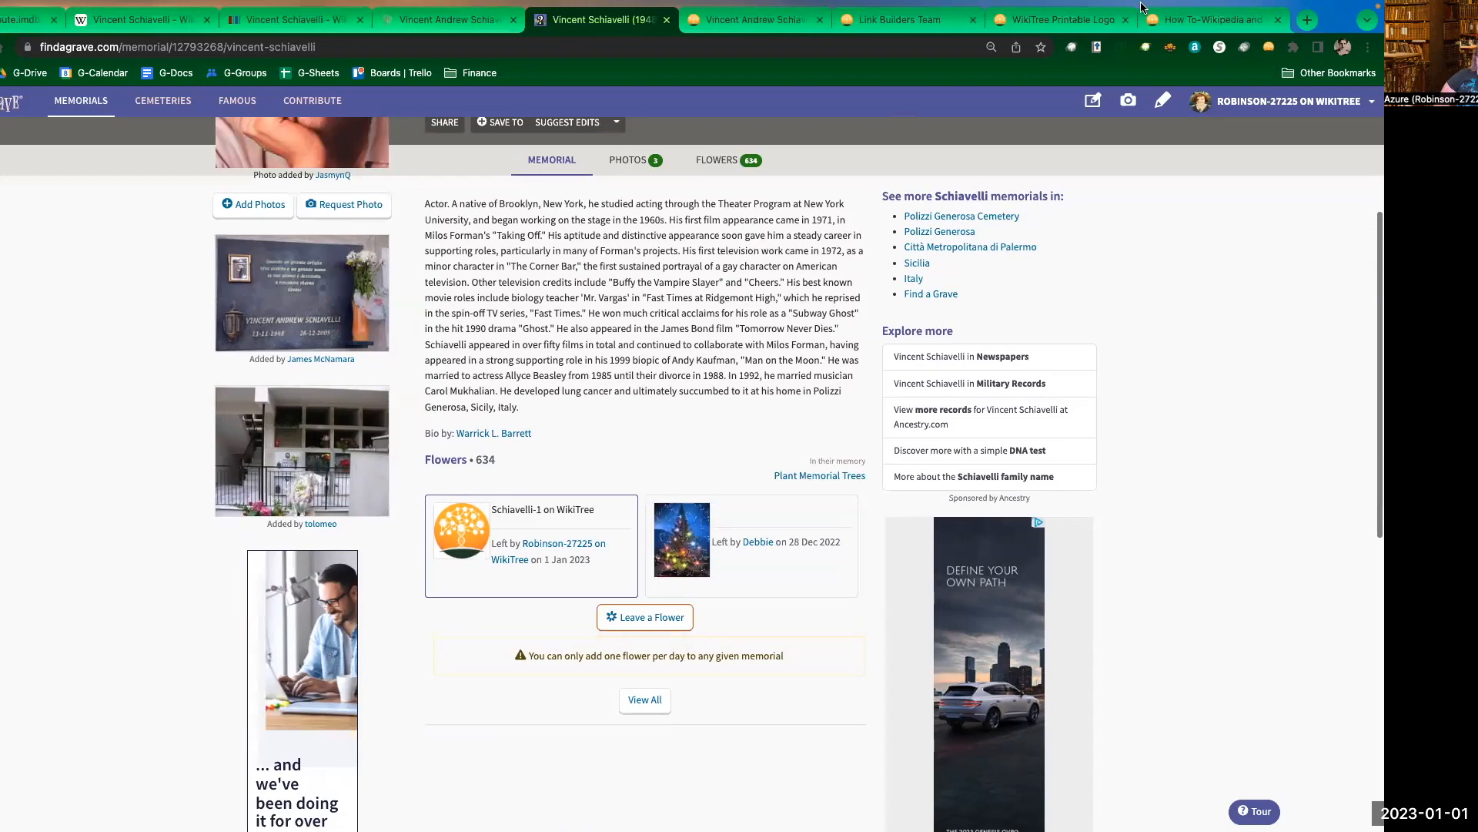
scroll(608, 613, down, 4)
scroll(611, 616, down, 3)
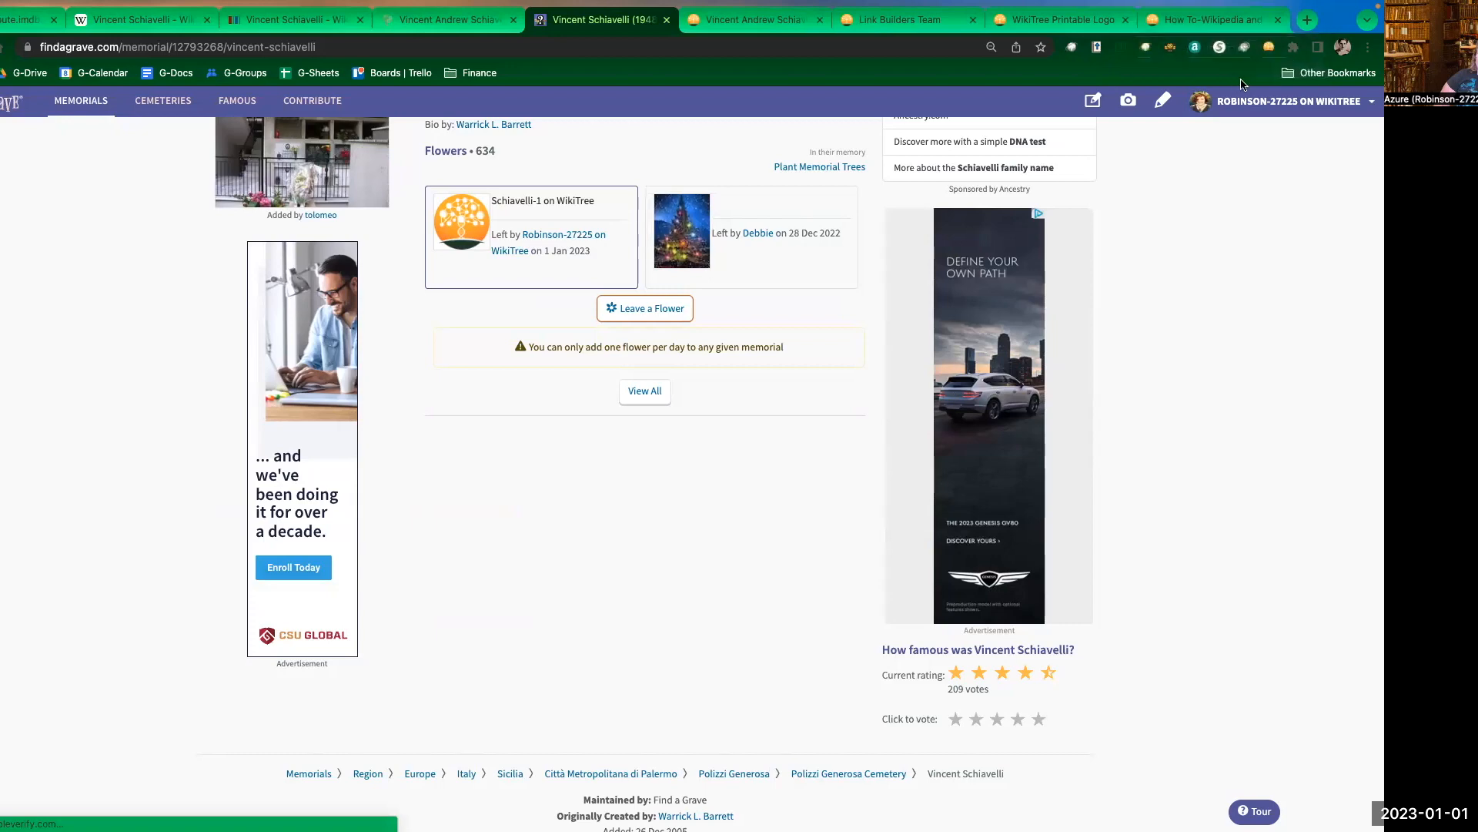
- Reopen the most recently closed Find a Grave memorial from the browsing history and go to the husband's memorial
click(1367, 47)
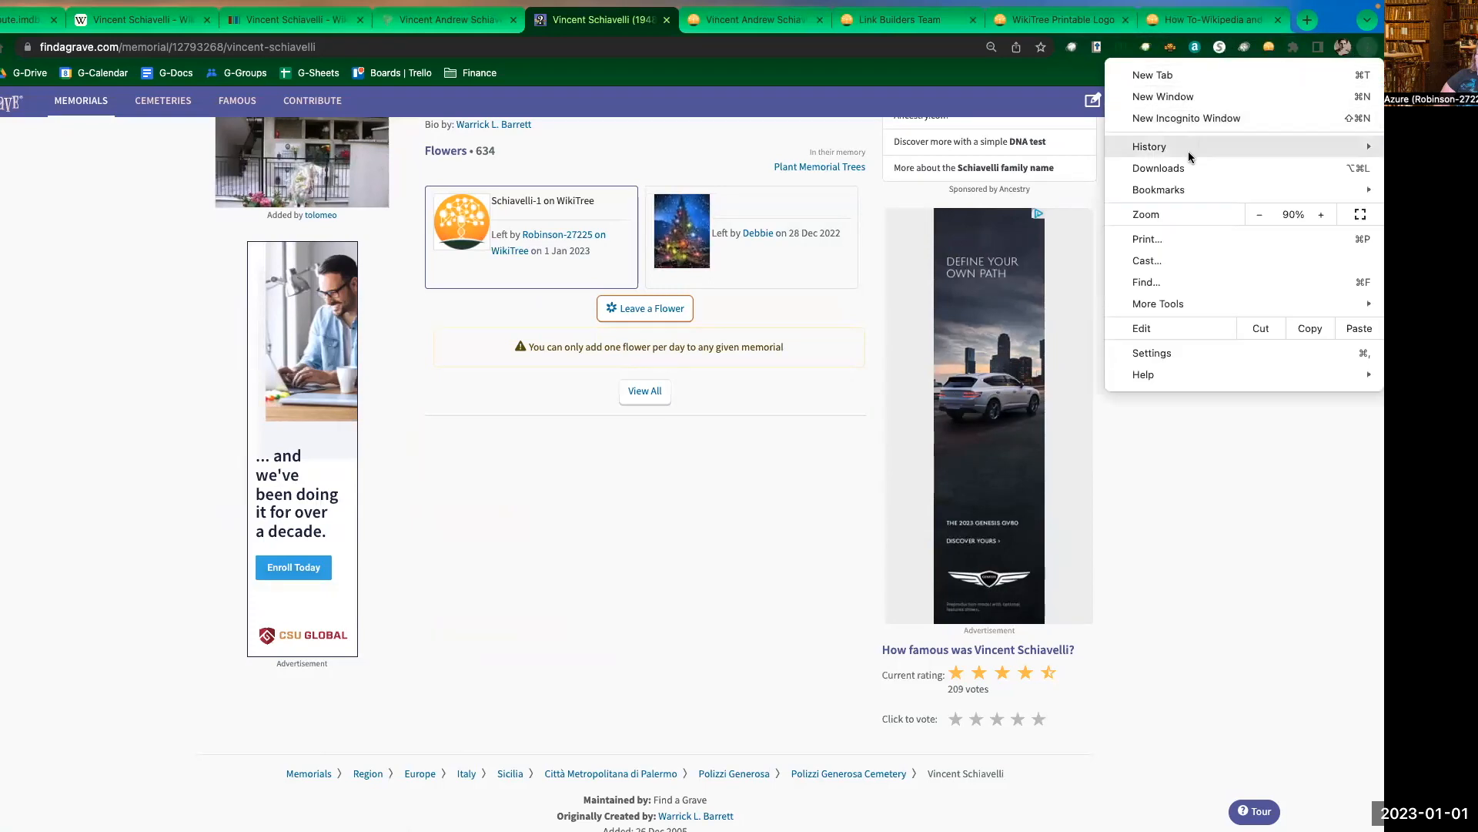
mouse_move(1188, 155)
click(907, 198)
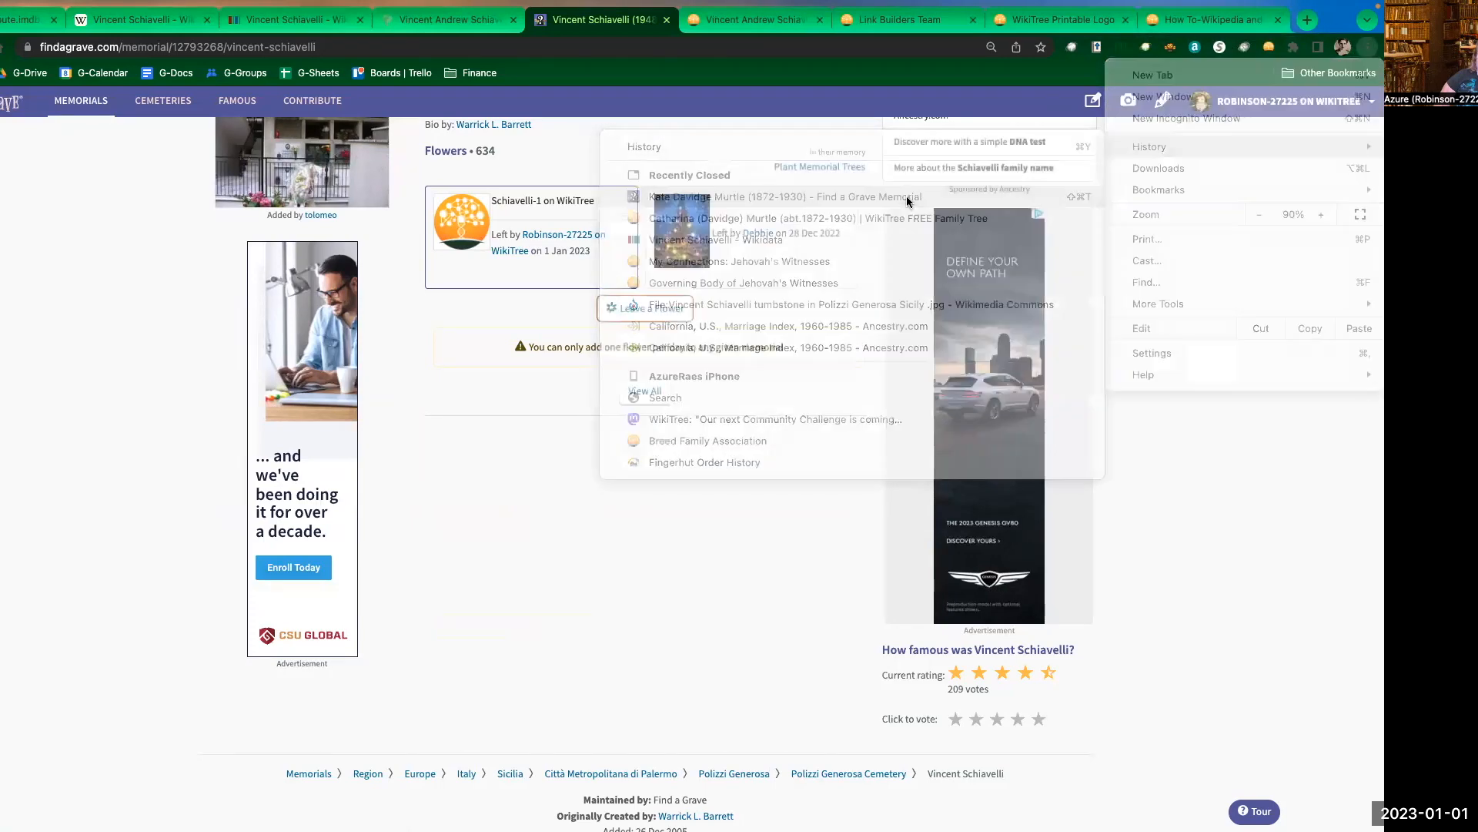
click(508, 438)
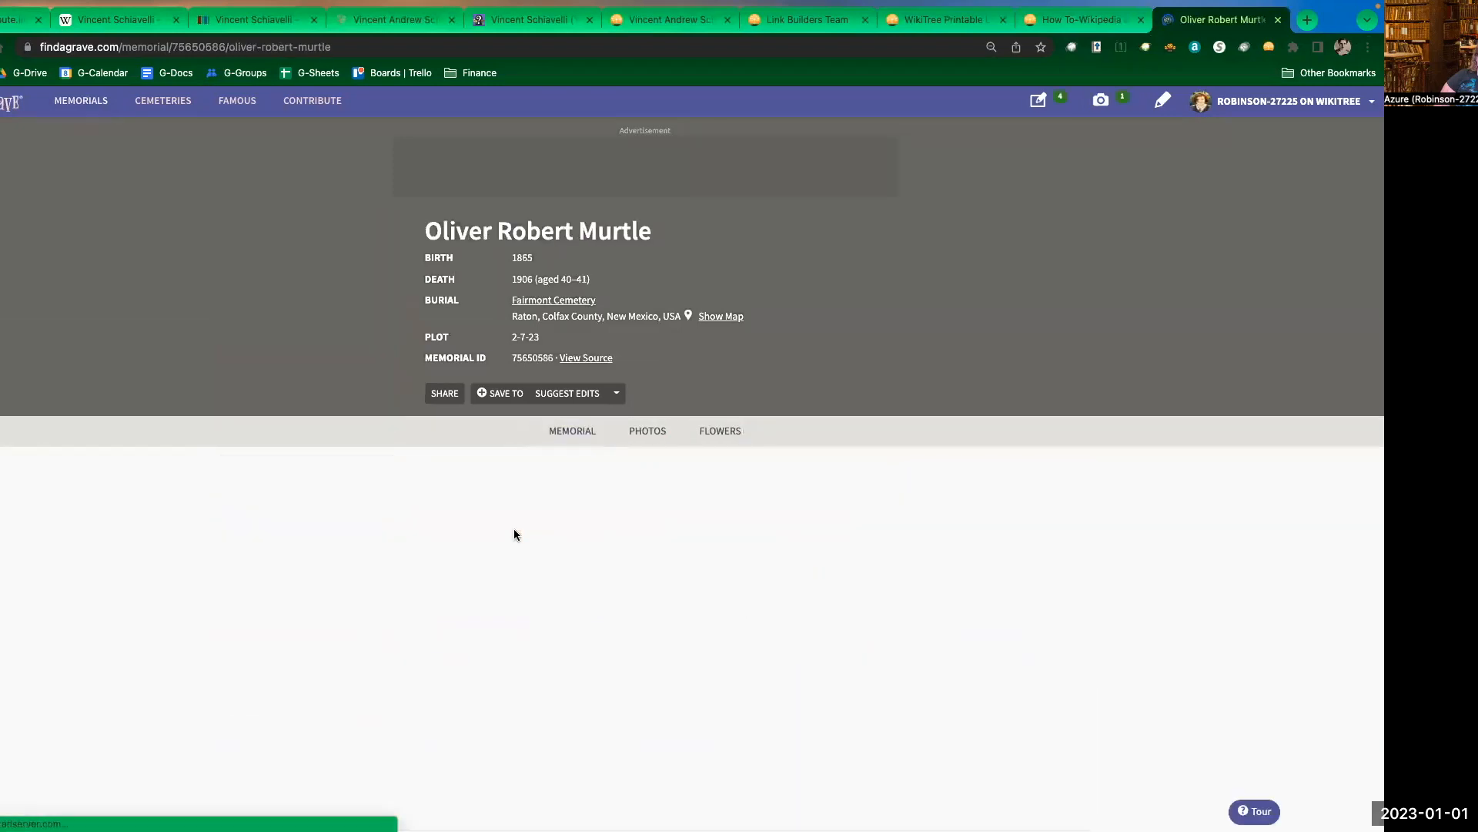
- Start leaving a flower on this memorial and show the flowers saved in the My Scrapbook category
scroll(562, 511, down, 5)
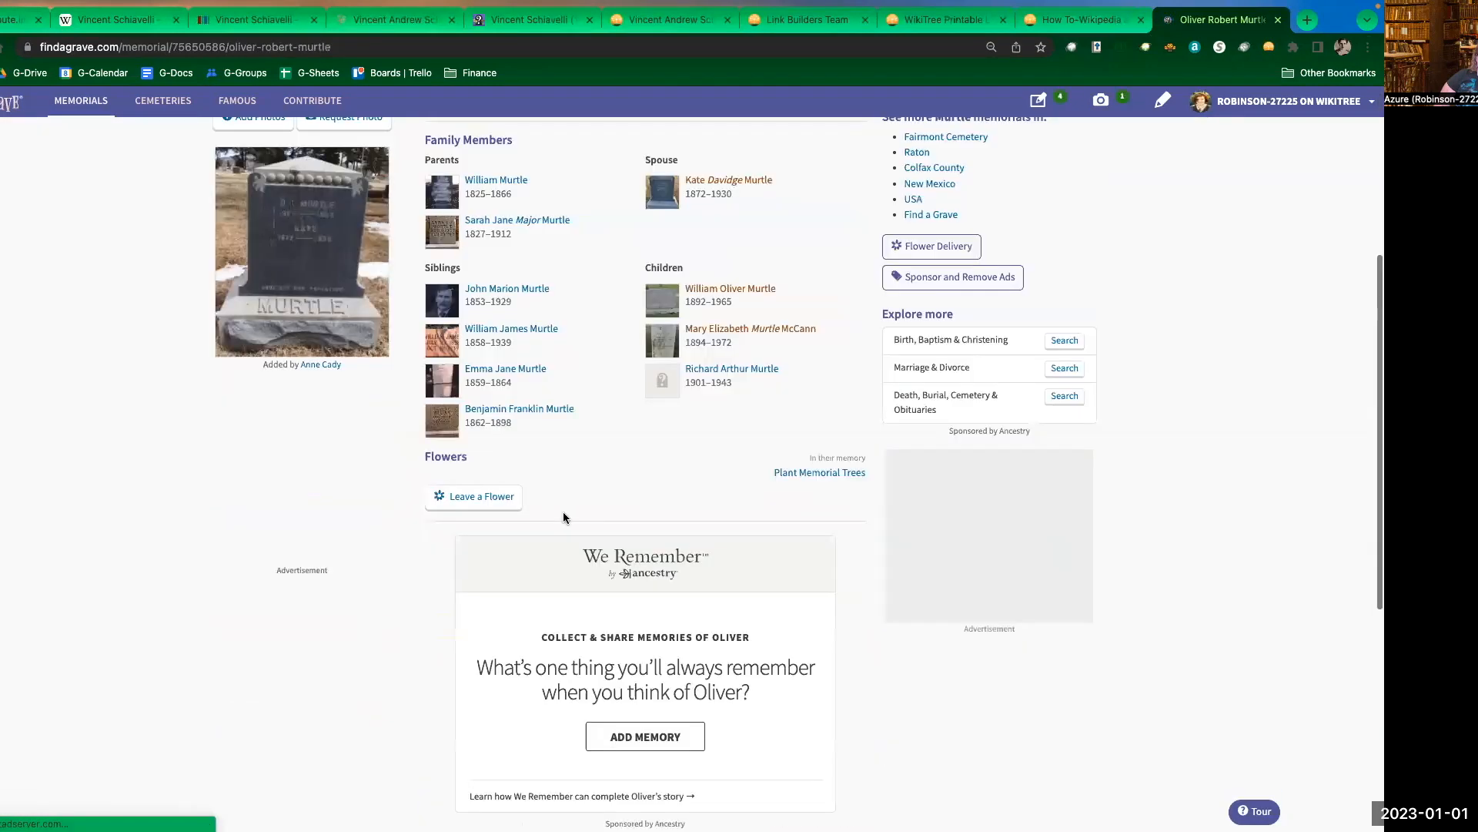
click(500, 499)
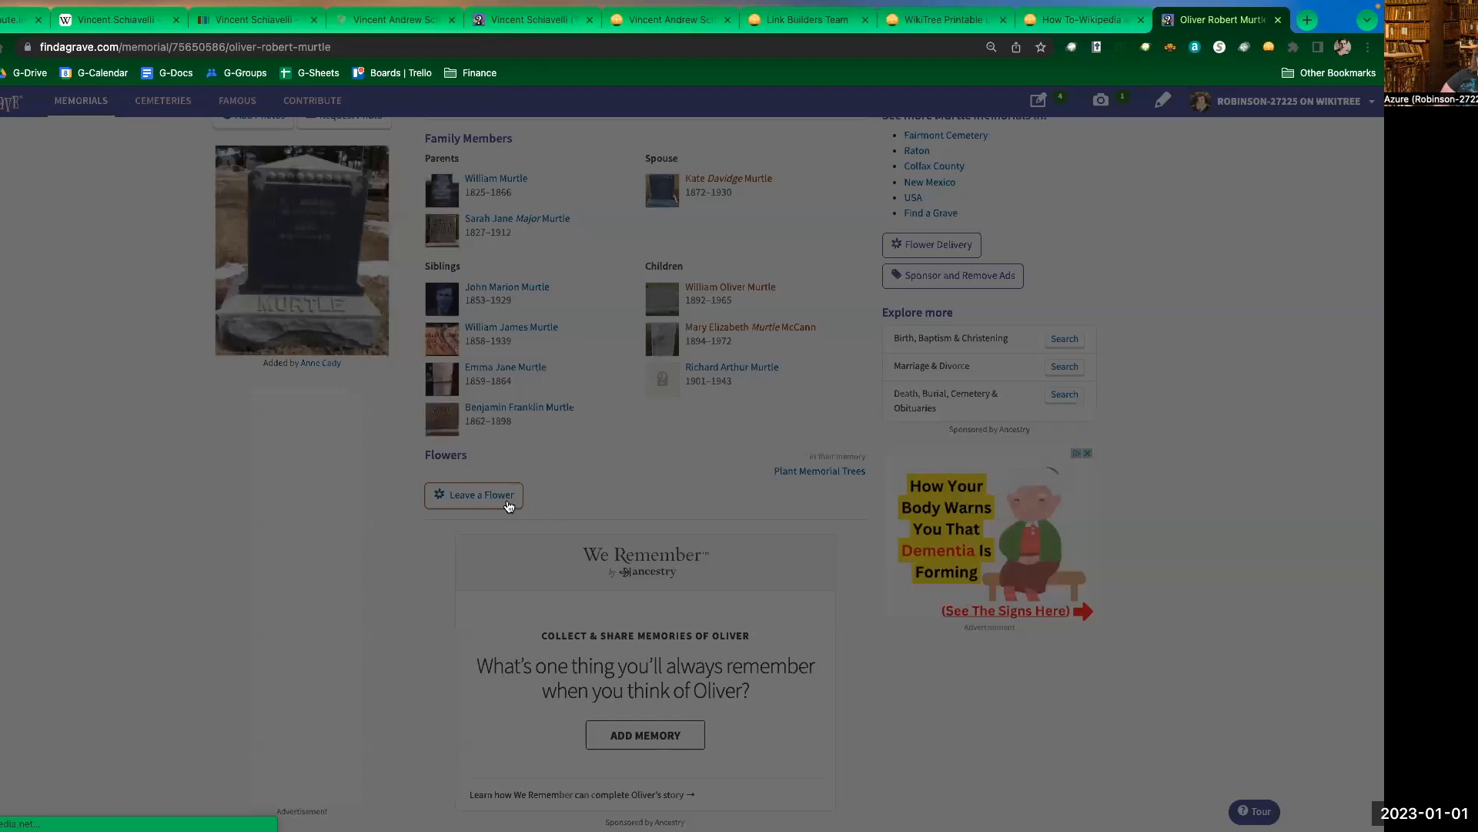
click(573, 169)
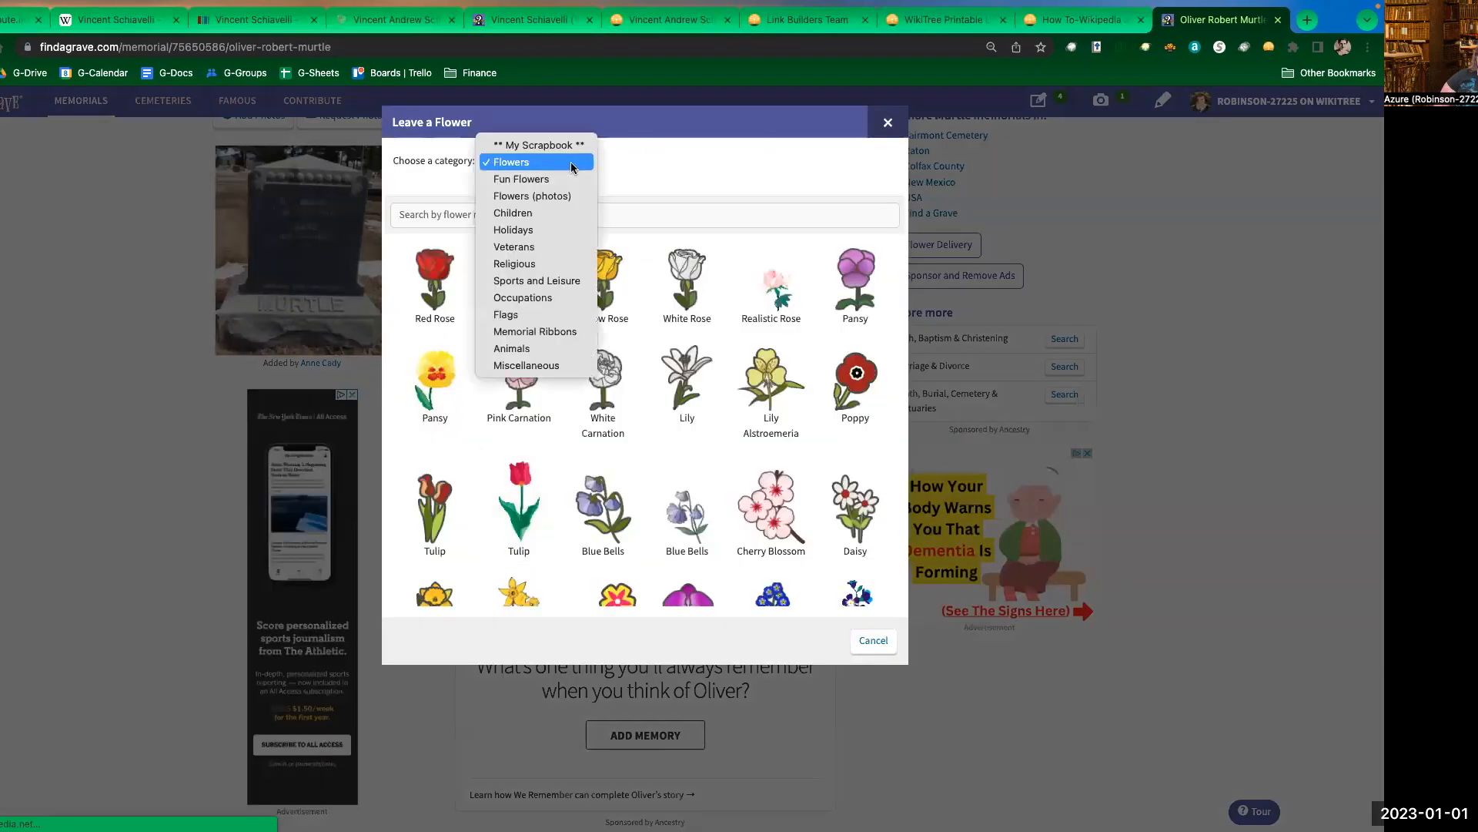
click(574, 145)
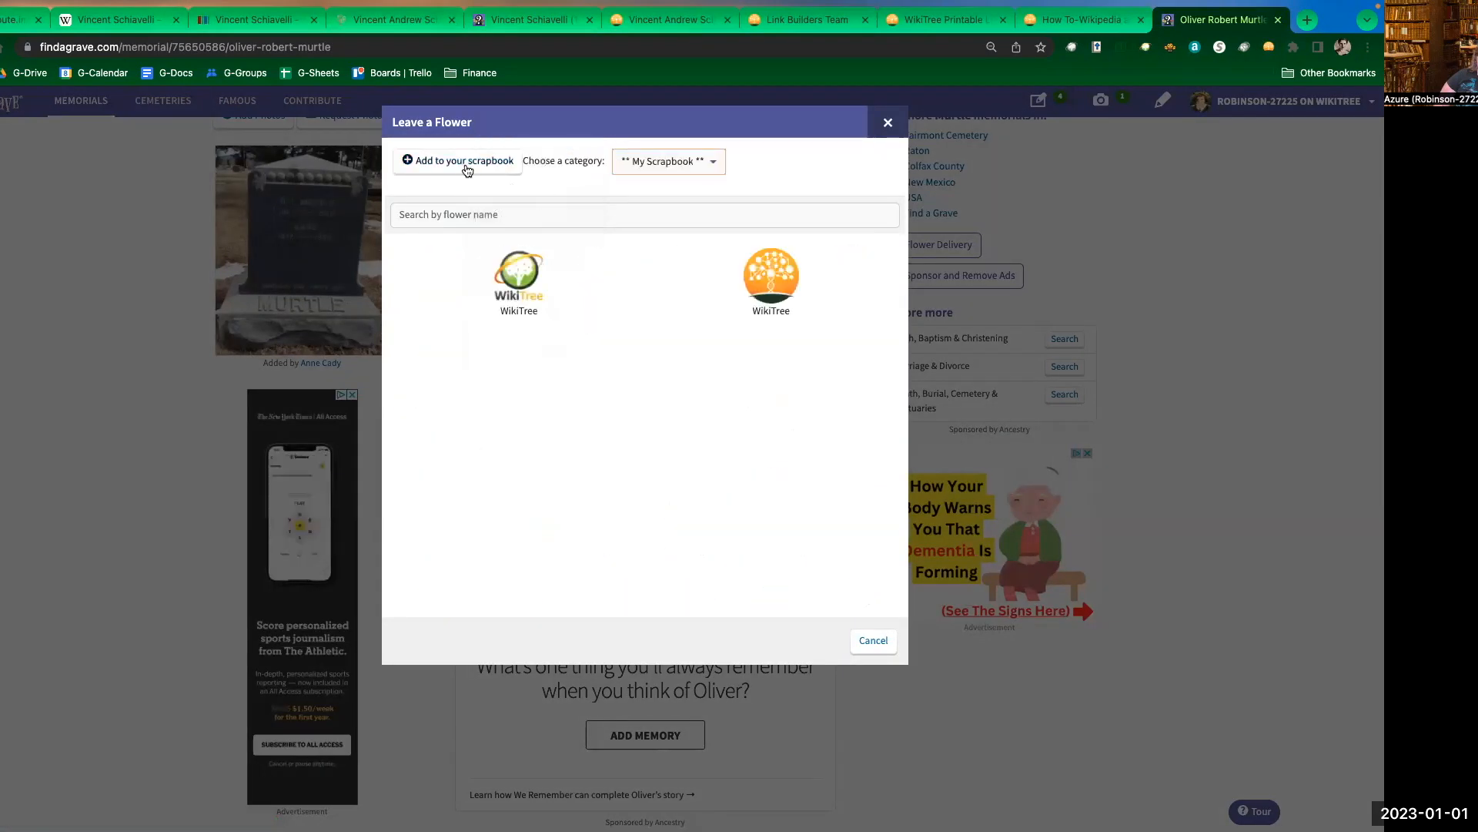
- Open the scrapbook manager, look at the file choice for uploading a new custom flower, and return to the scrapbook
click(466, 163)
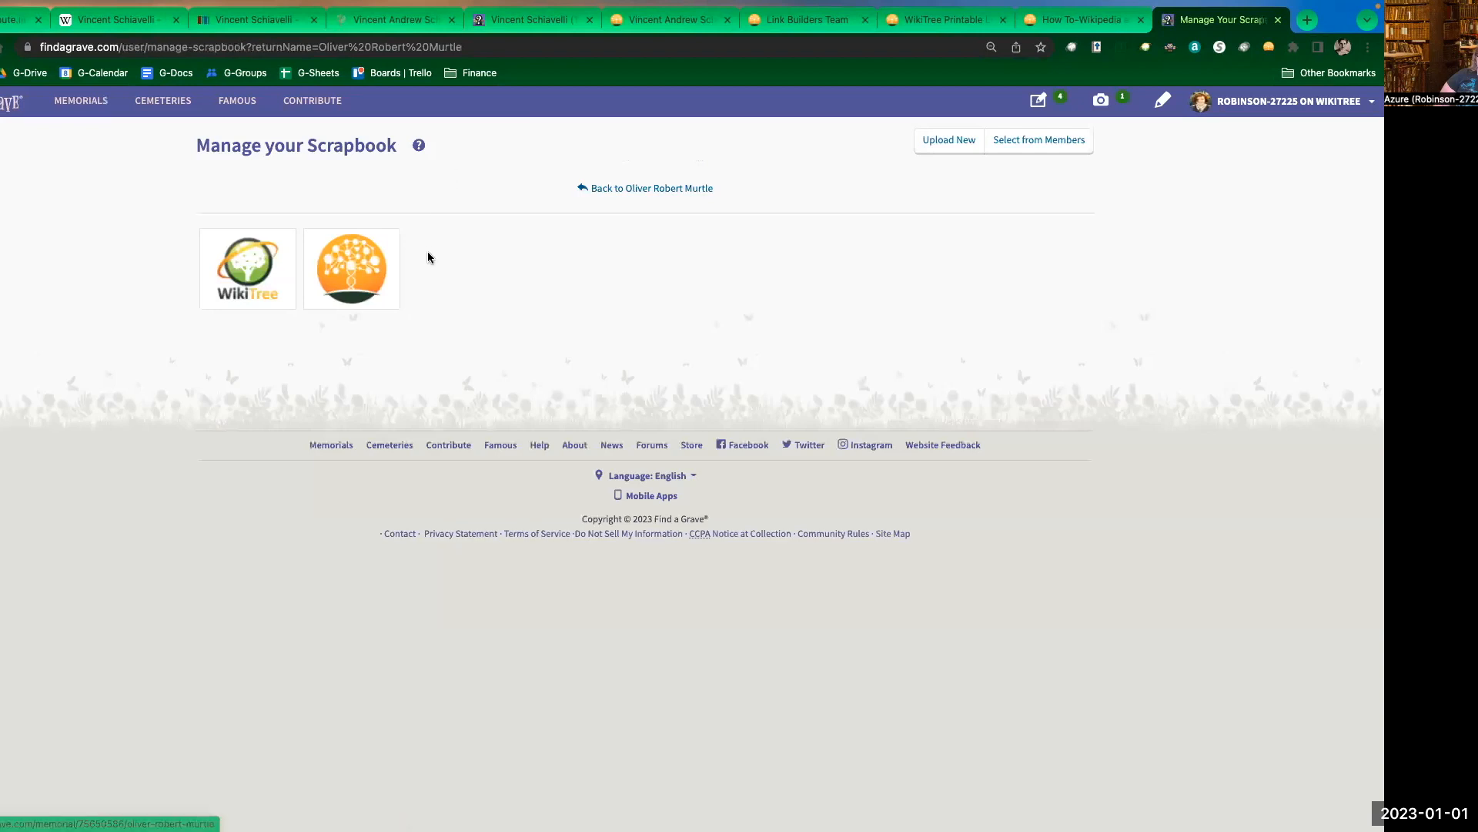
click(952, 143)
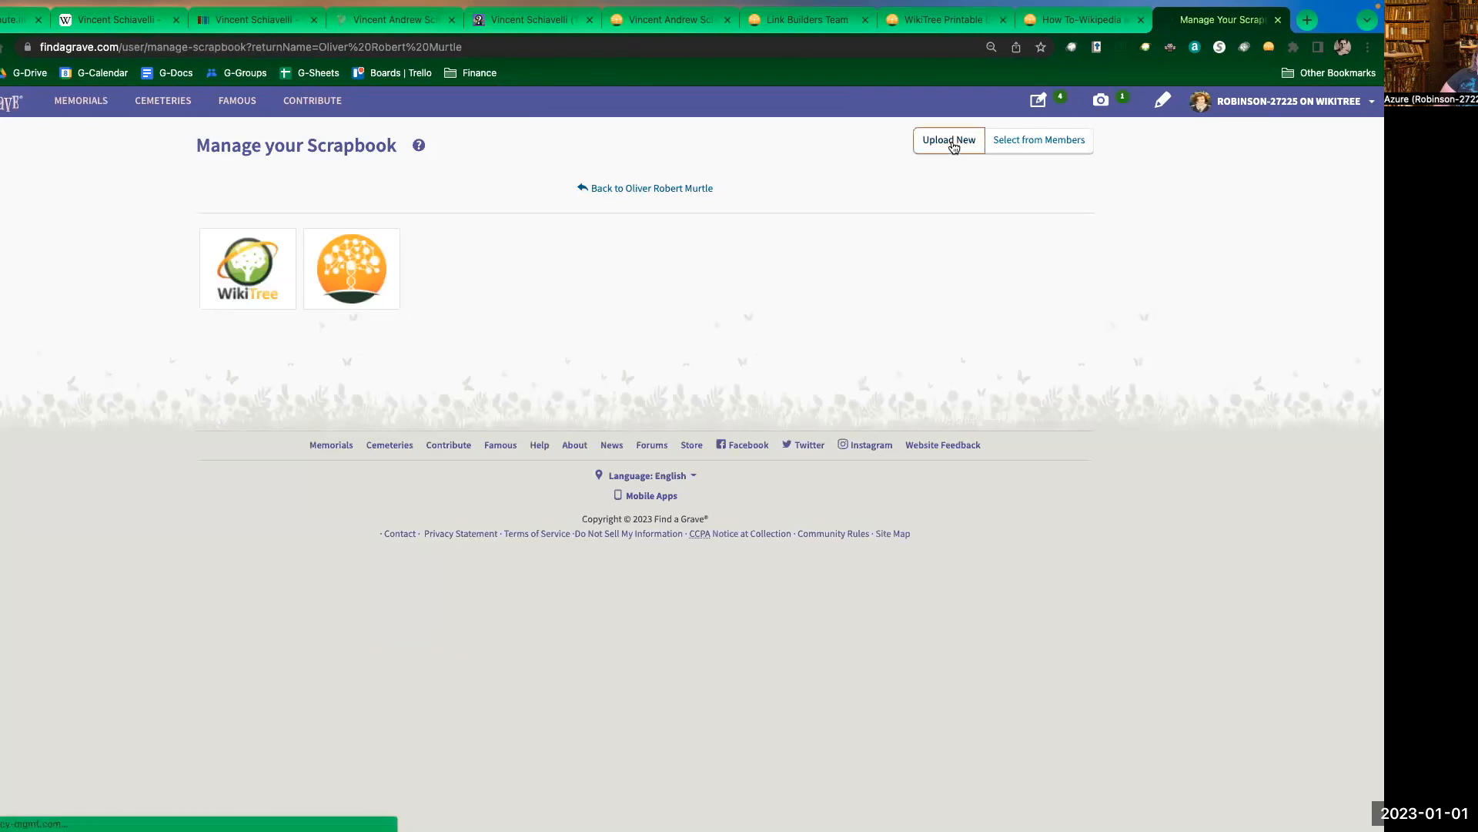
click(598, 204)
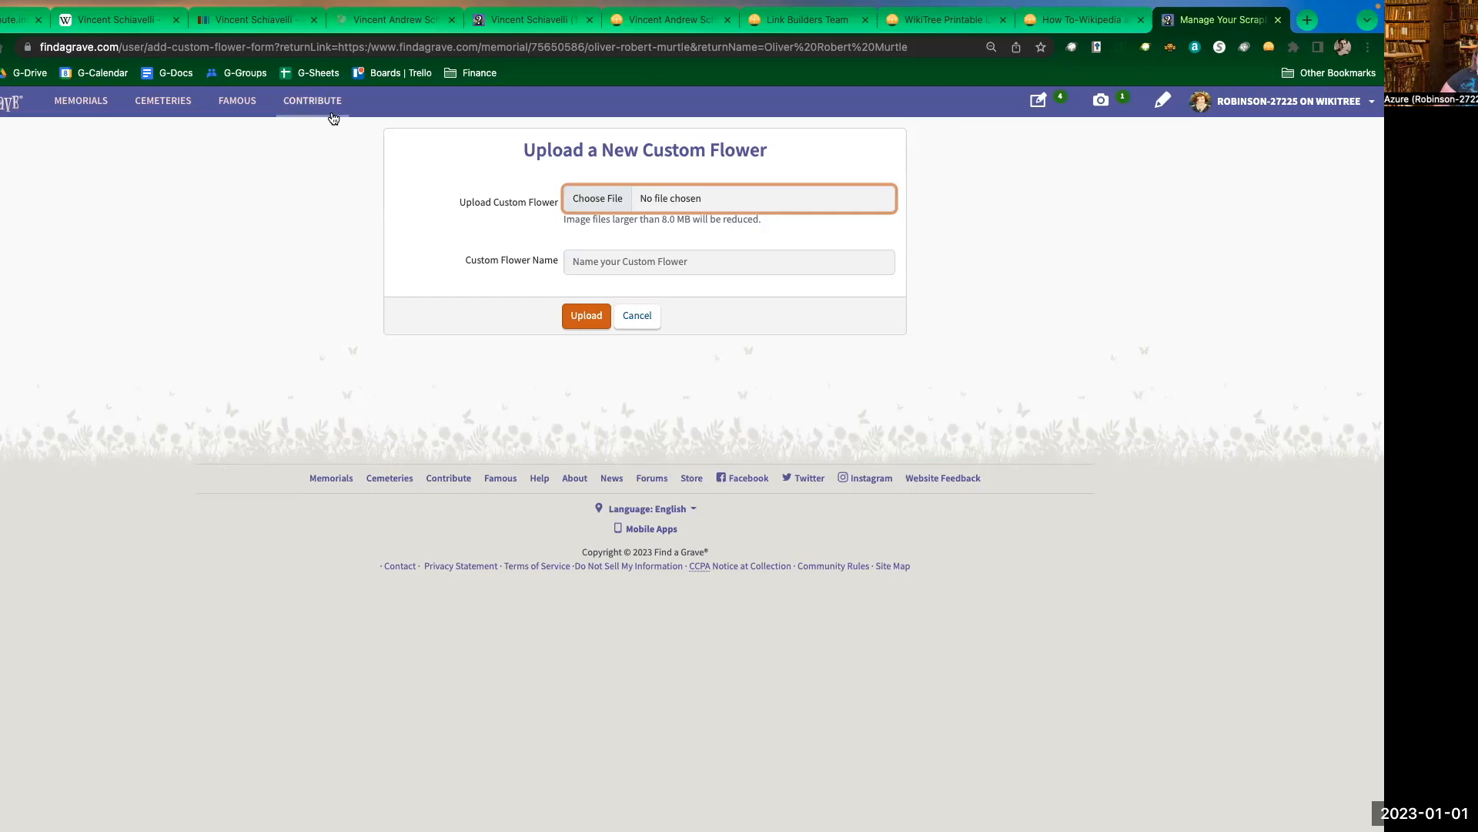
key(super+bracketleft)
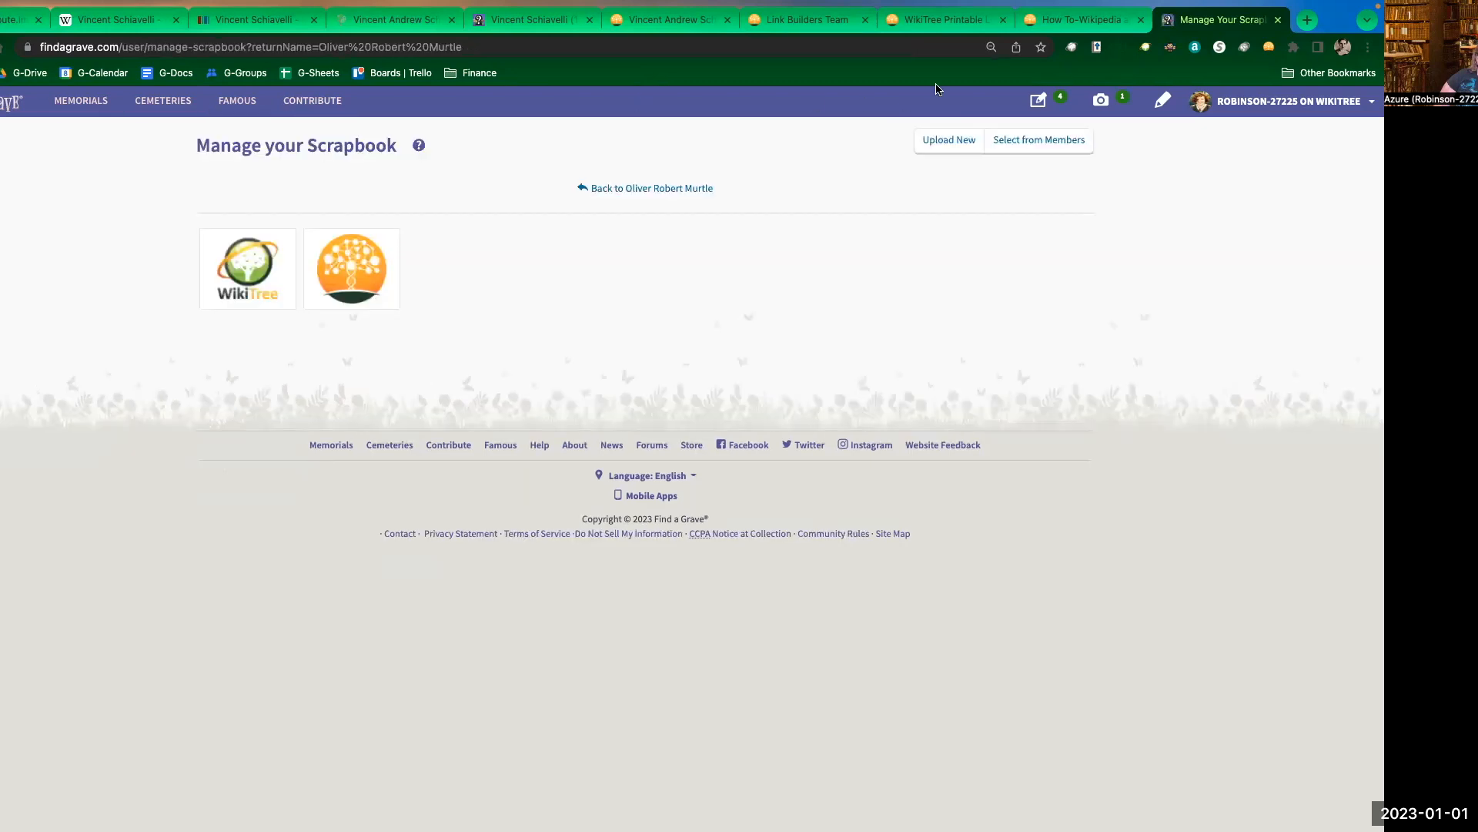
- Check the comment on the WikiTree Printable Logo, view the WikiTree Images New page and close it
click(974, 23)
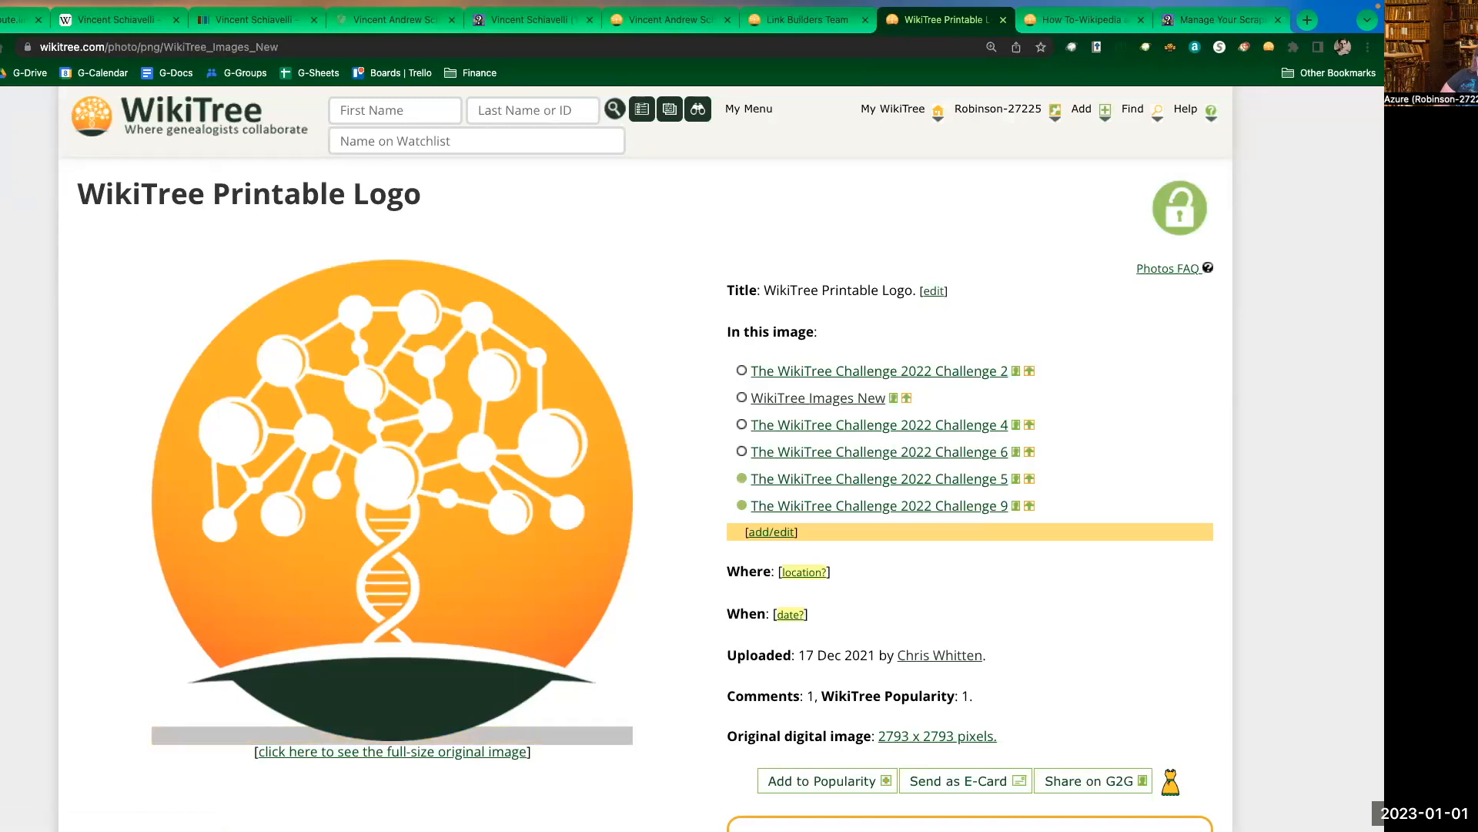
scroll(30, 427, down, 8)
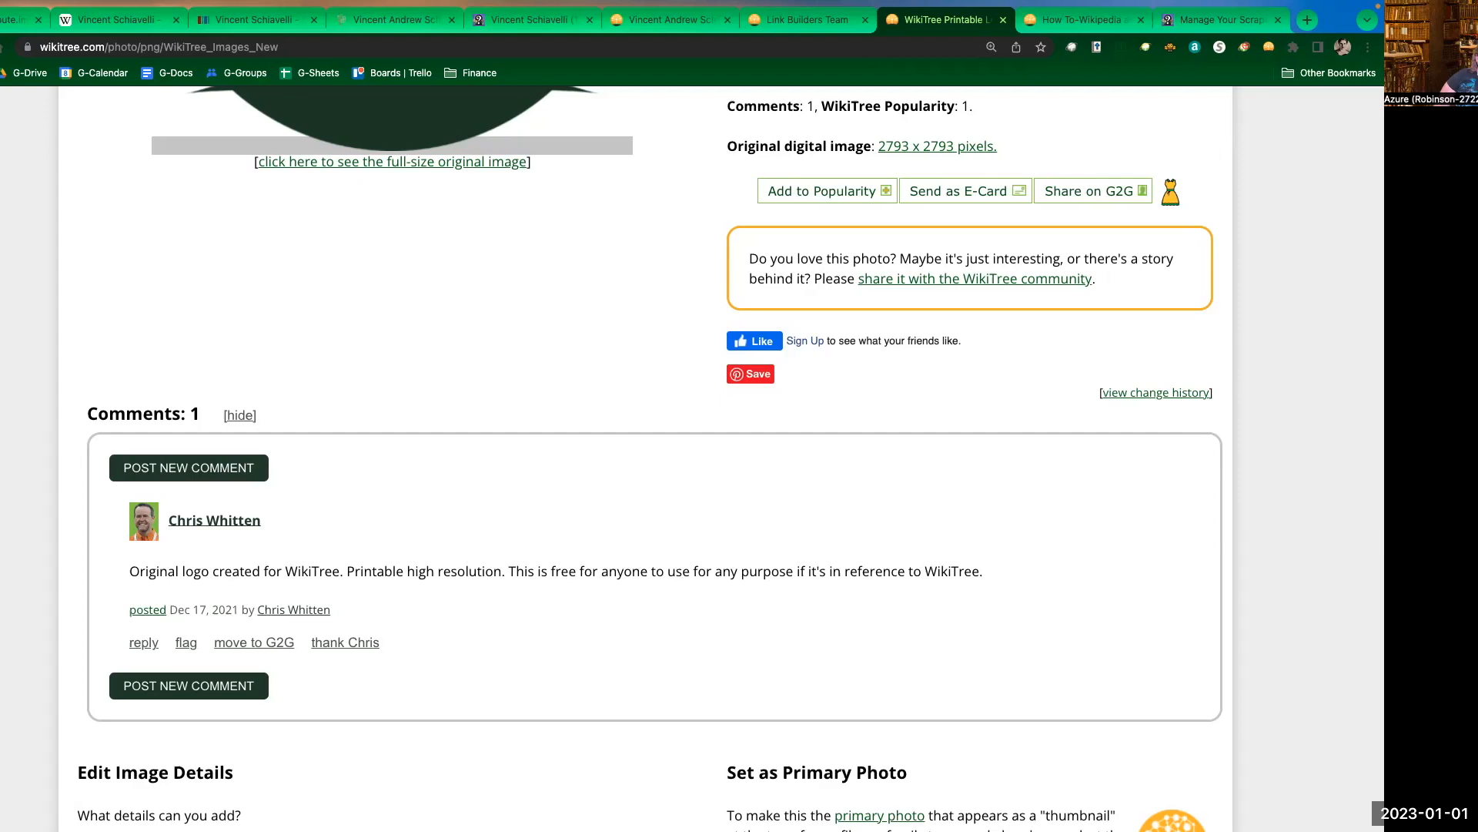
key(super+bracketleft)
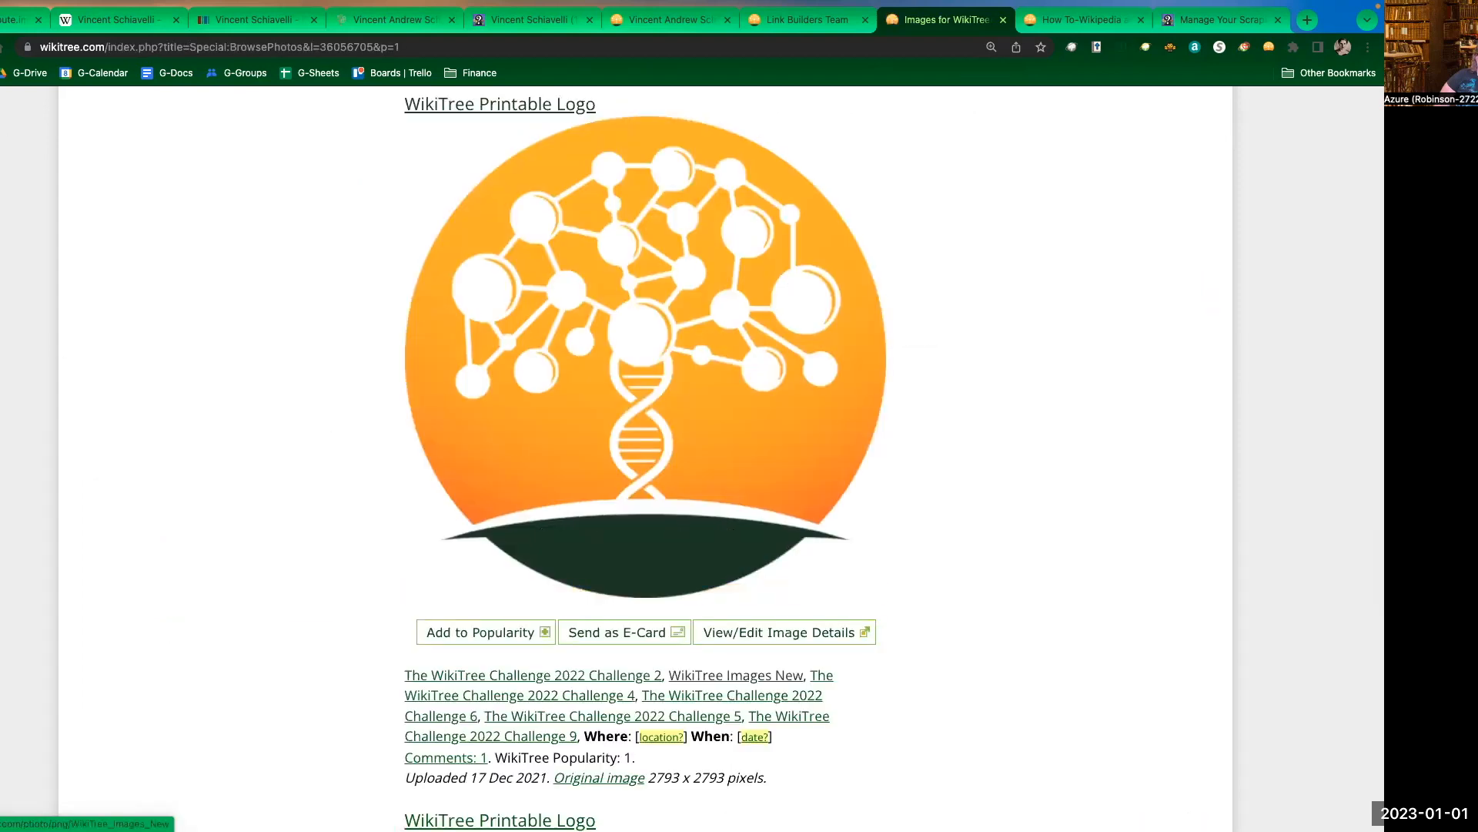
click(735, 675)
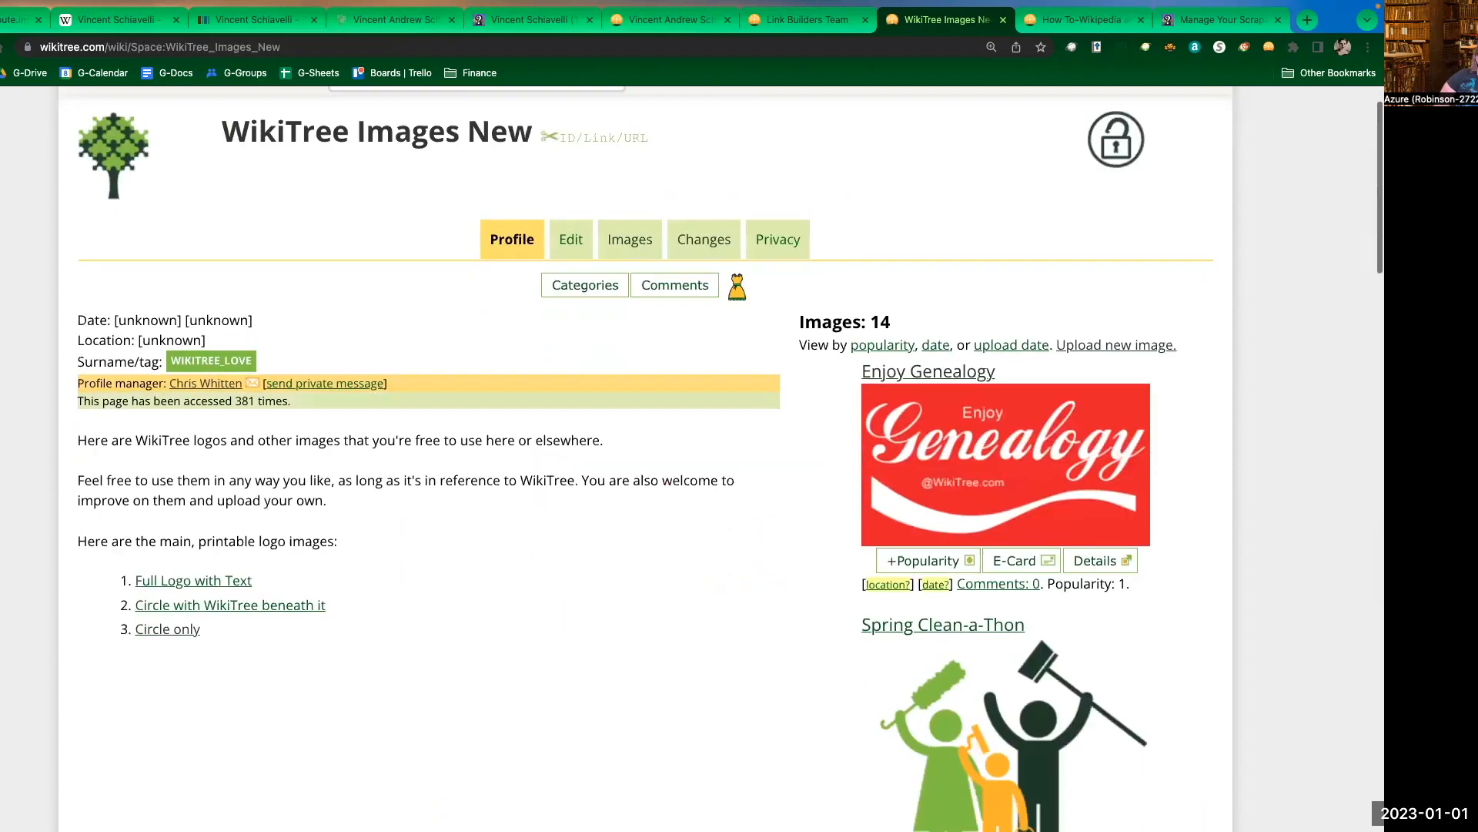
scroll(645, 462, down, 5)
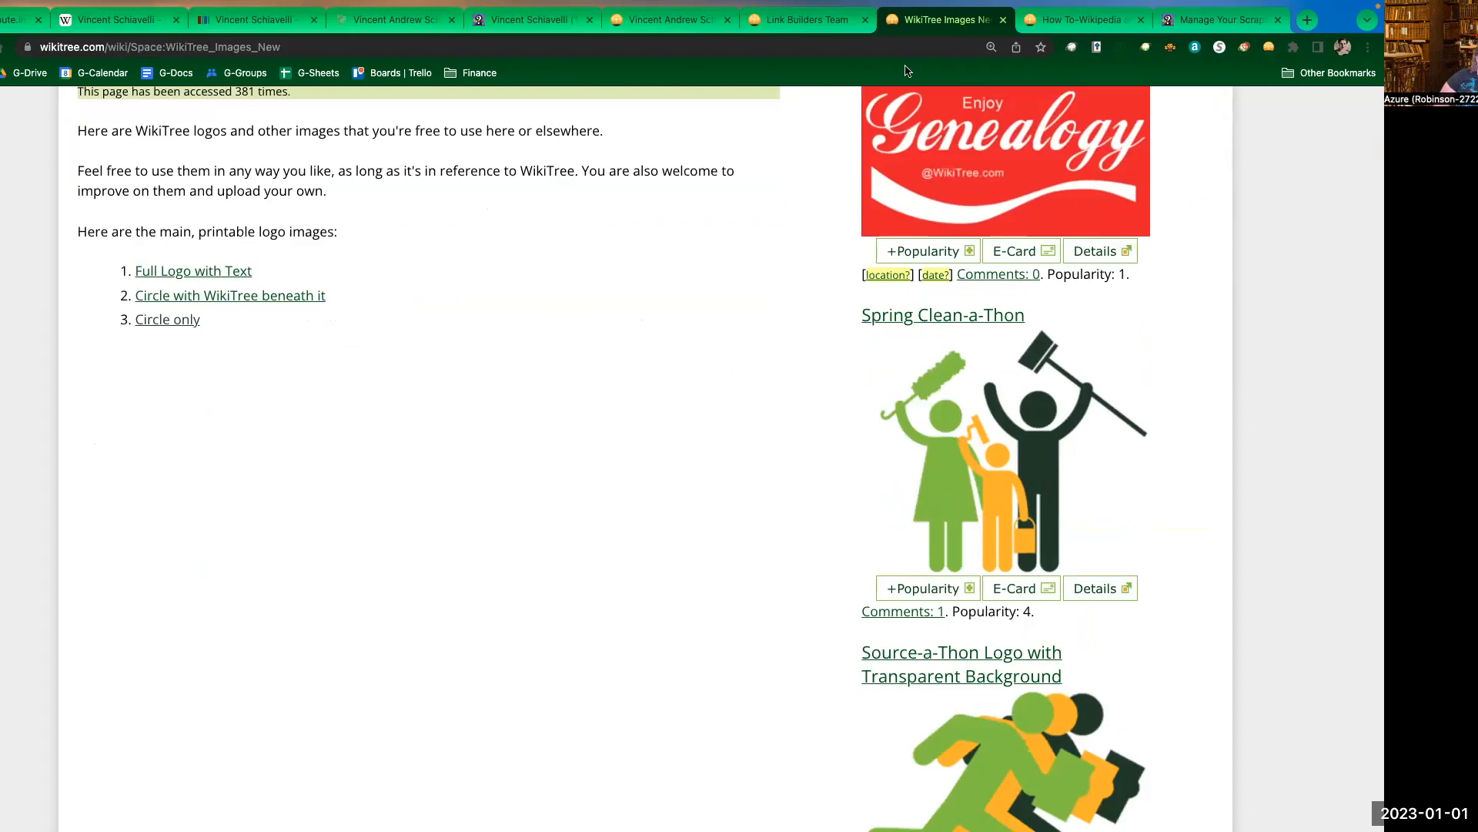
click(1003, 19)
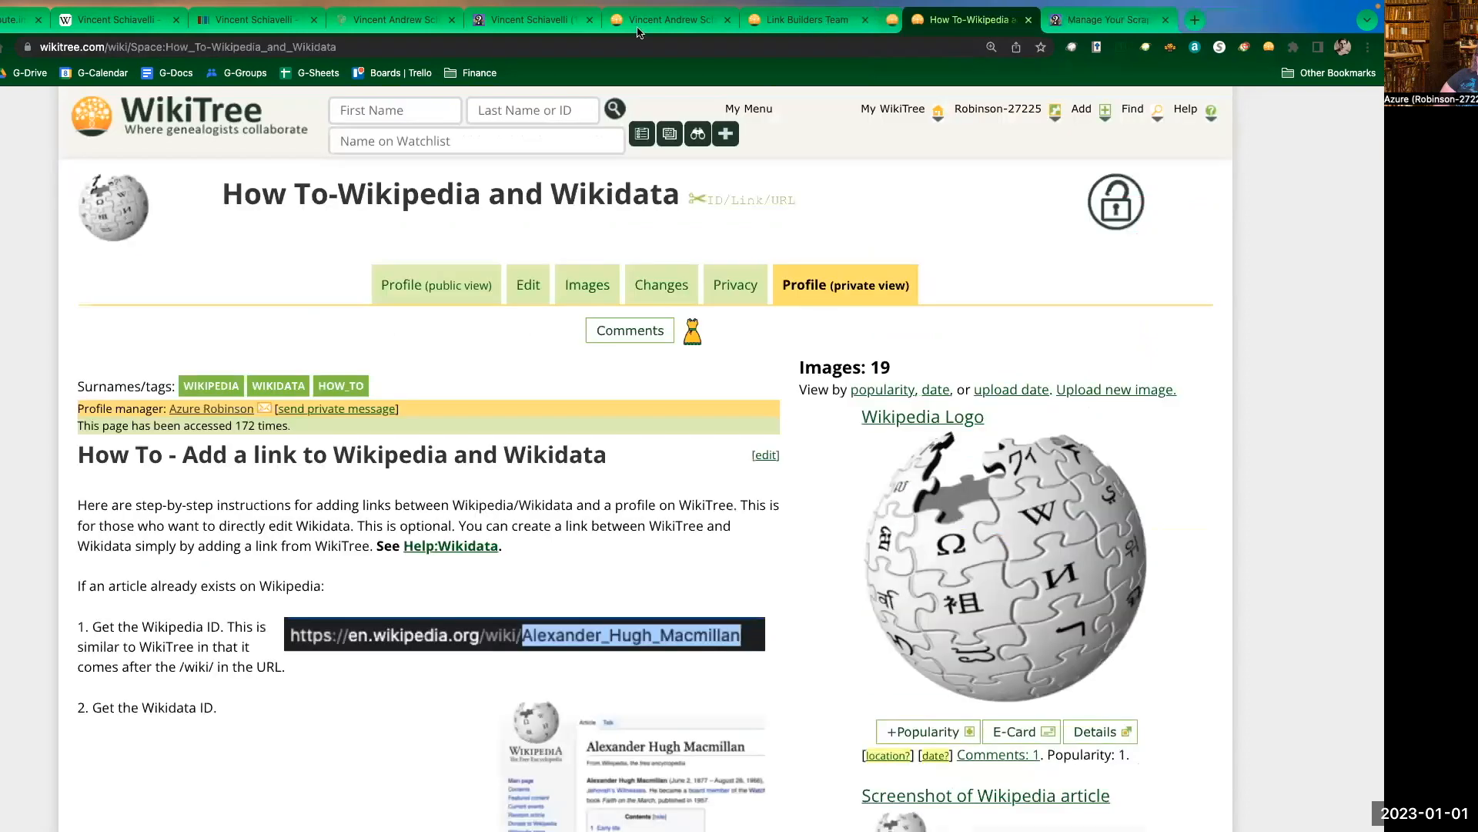
- Go to the Wikipedia/Wikidata section of the Link Builders Team page and preview its how-to page
click(781, 23)
scroll(621, 466, down, 3)
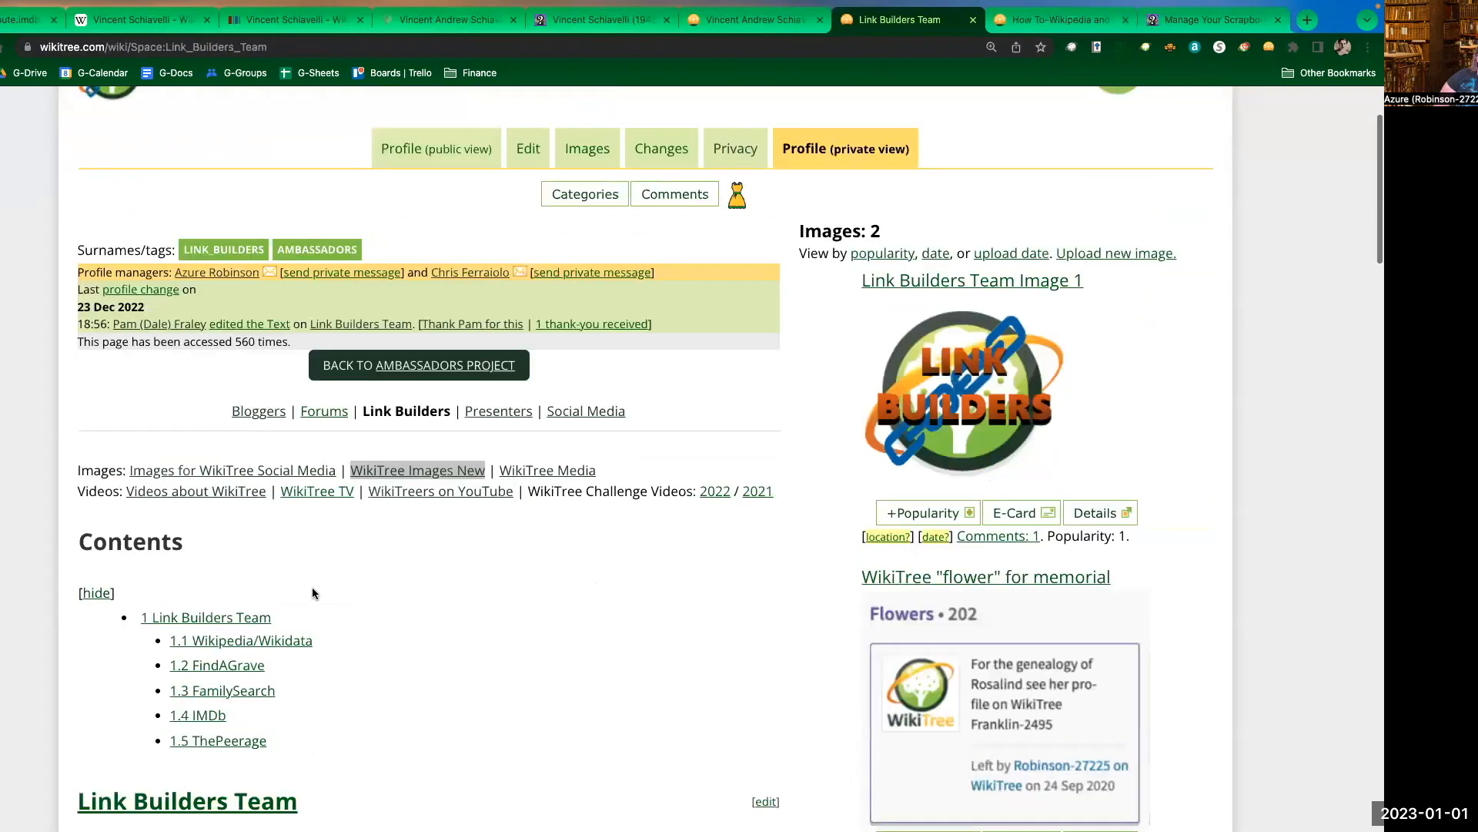
scroll(313, 593, down, 2)
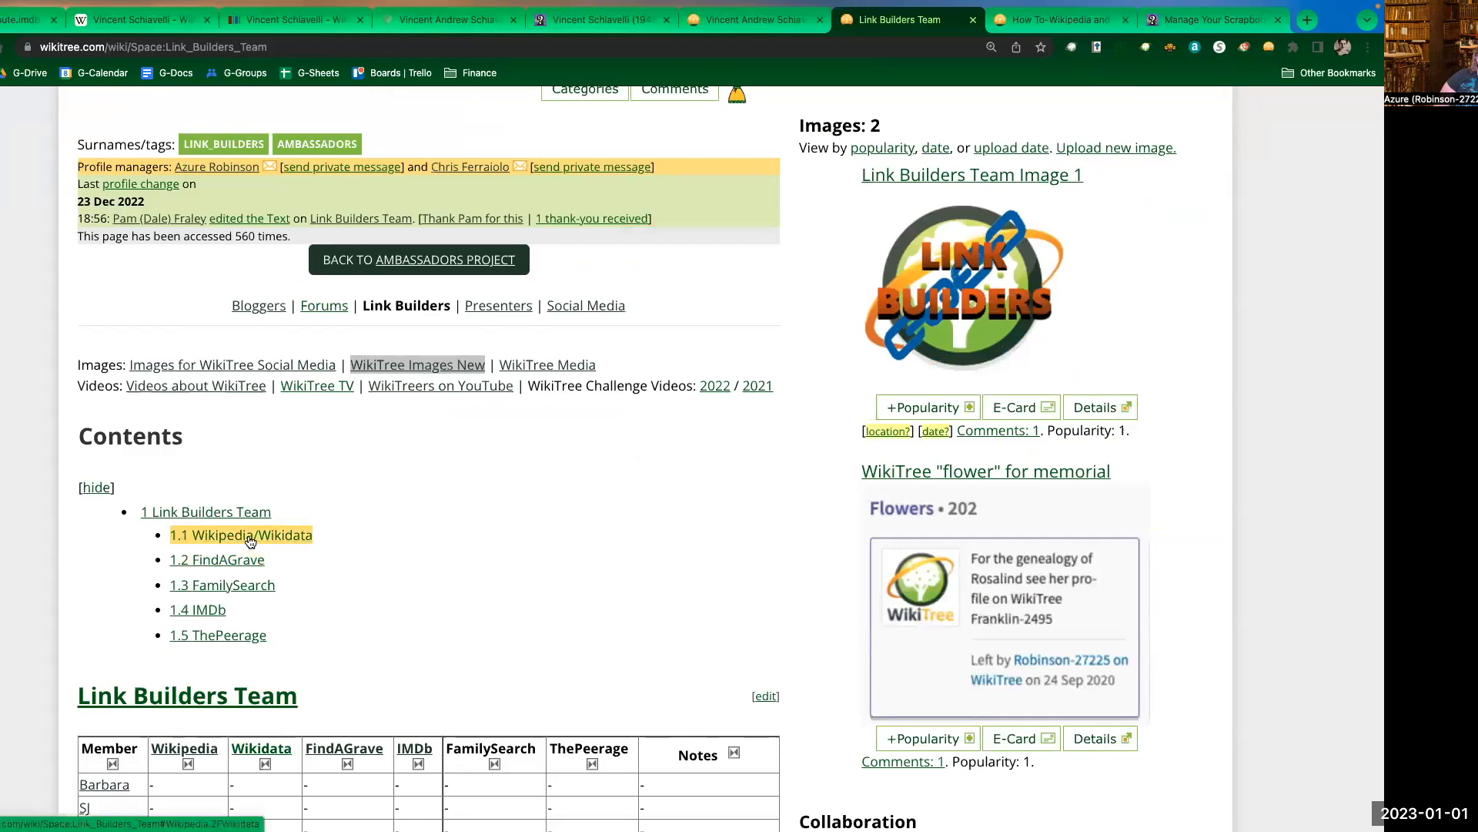
click(250, 541)
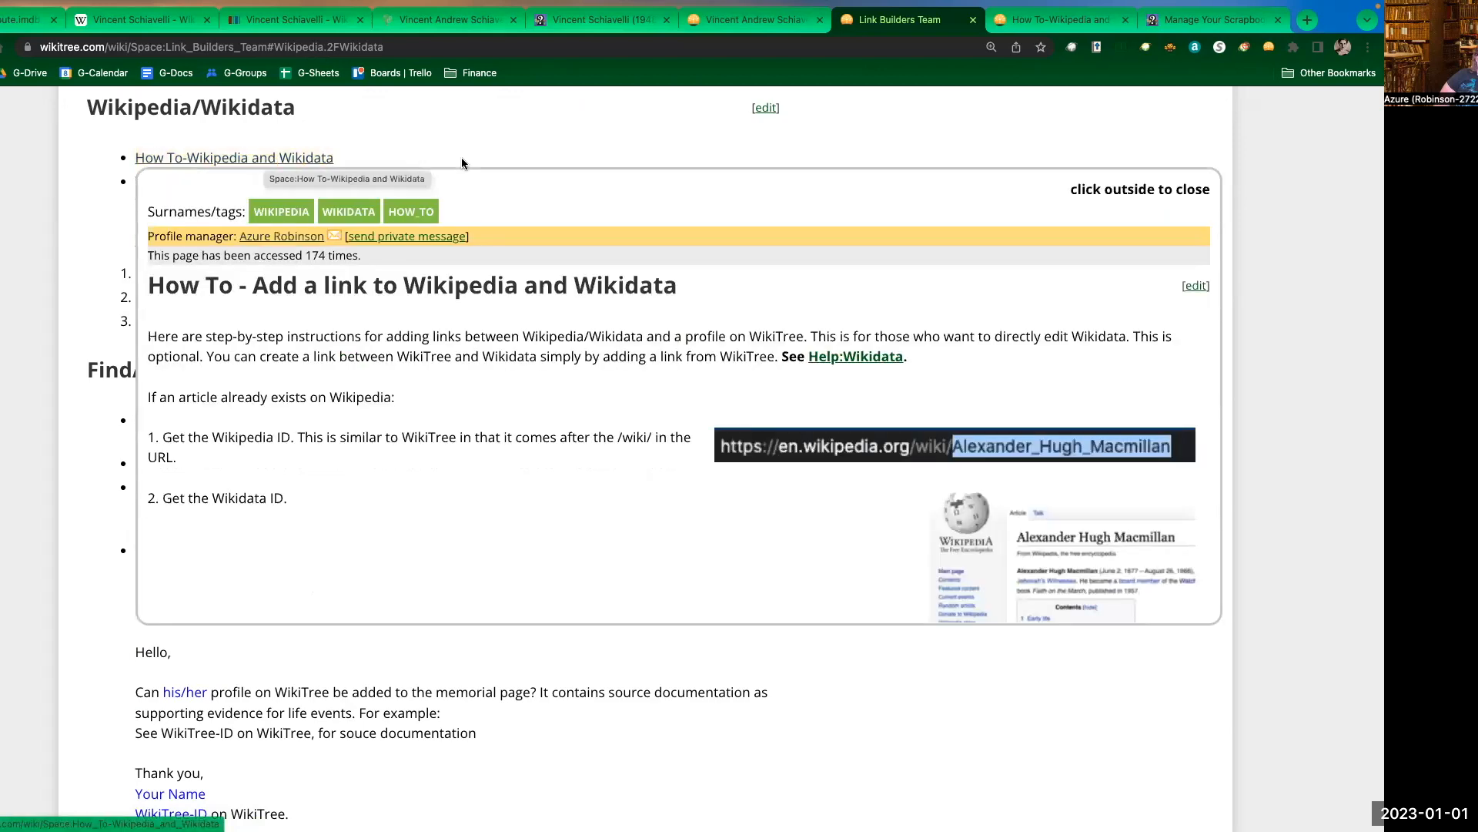
click(749, 149)
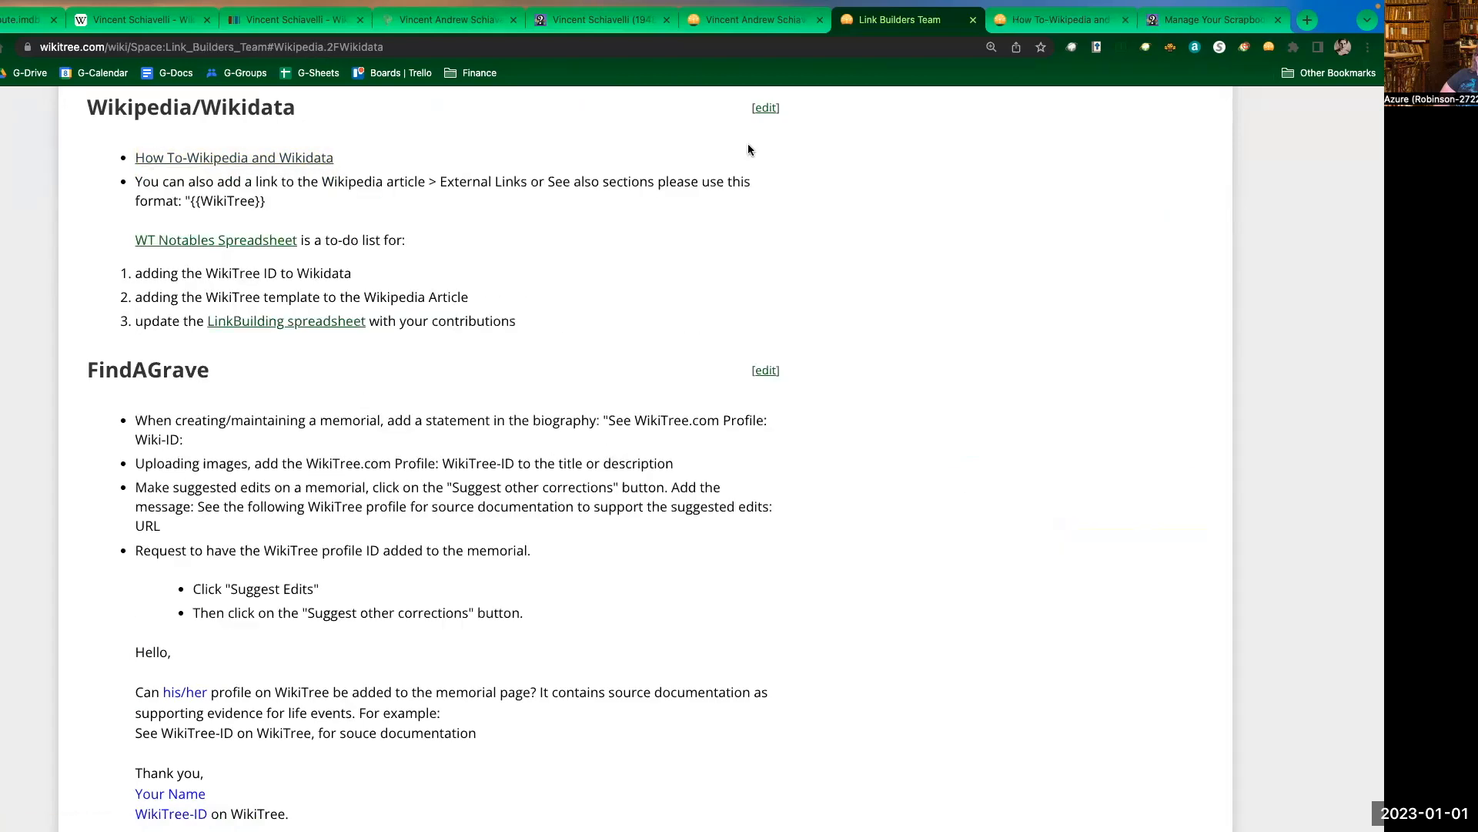
- Look through the How To-Wikipedia and Wikidata instructions and return to their link on the Link Builders Team page
click(1052, 20)
scroll(71, 477, down, 3)
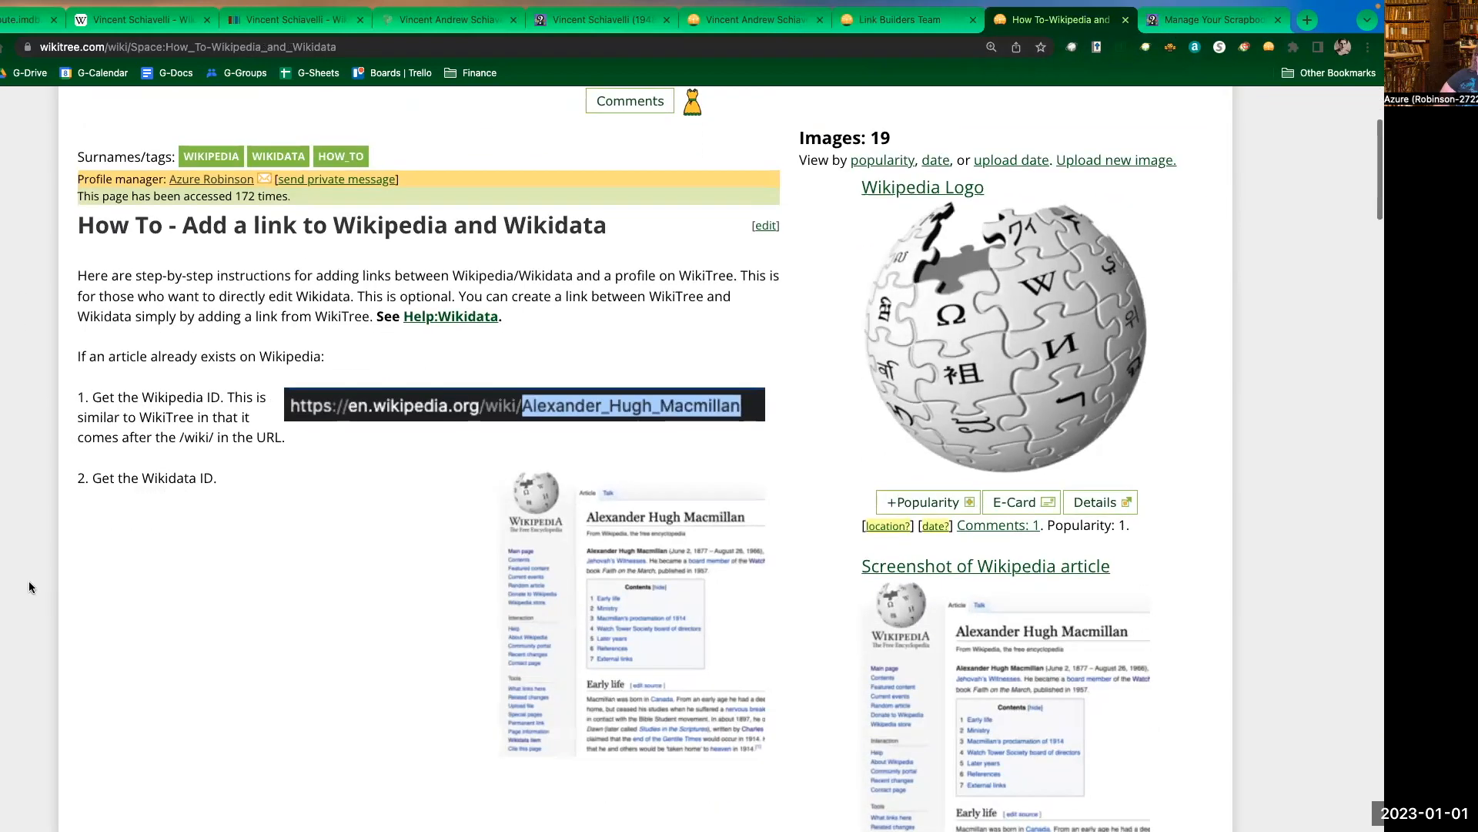
scroll(30, 588, down, 3)
scroll(19, 551, up, 7)
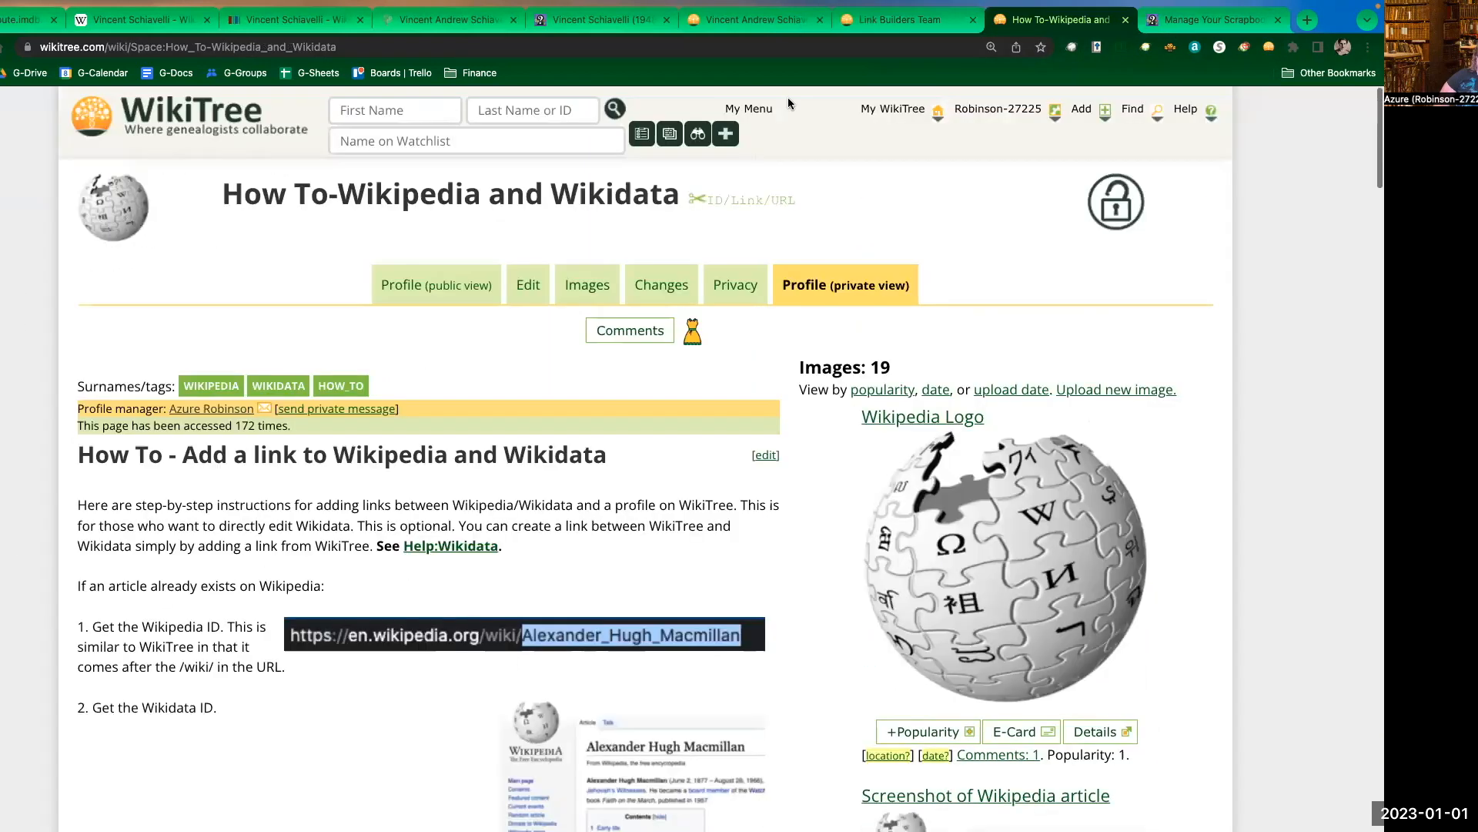
click(847, 20)
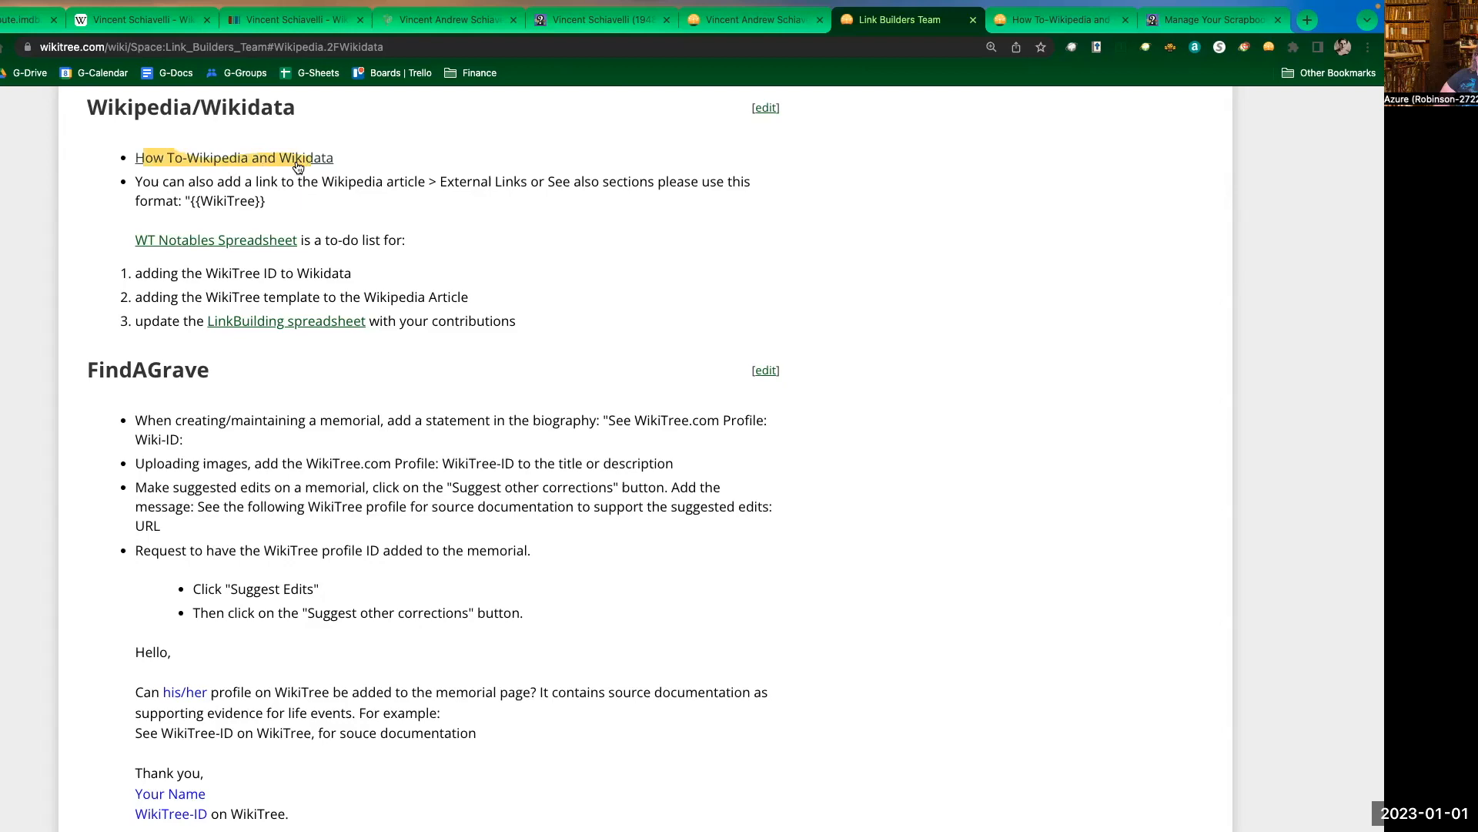
mouse_move(308, 158)
click(430, 153)
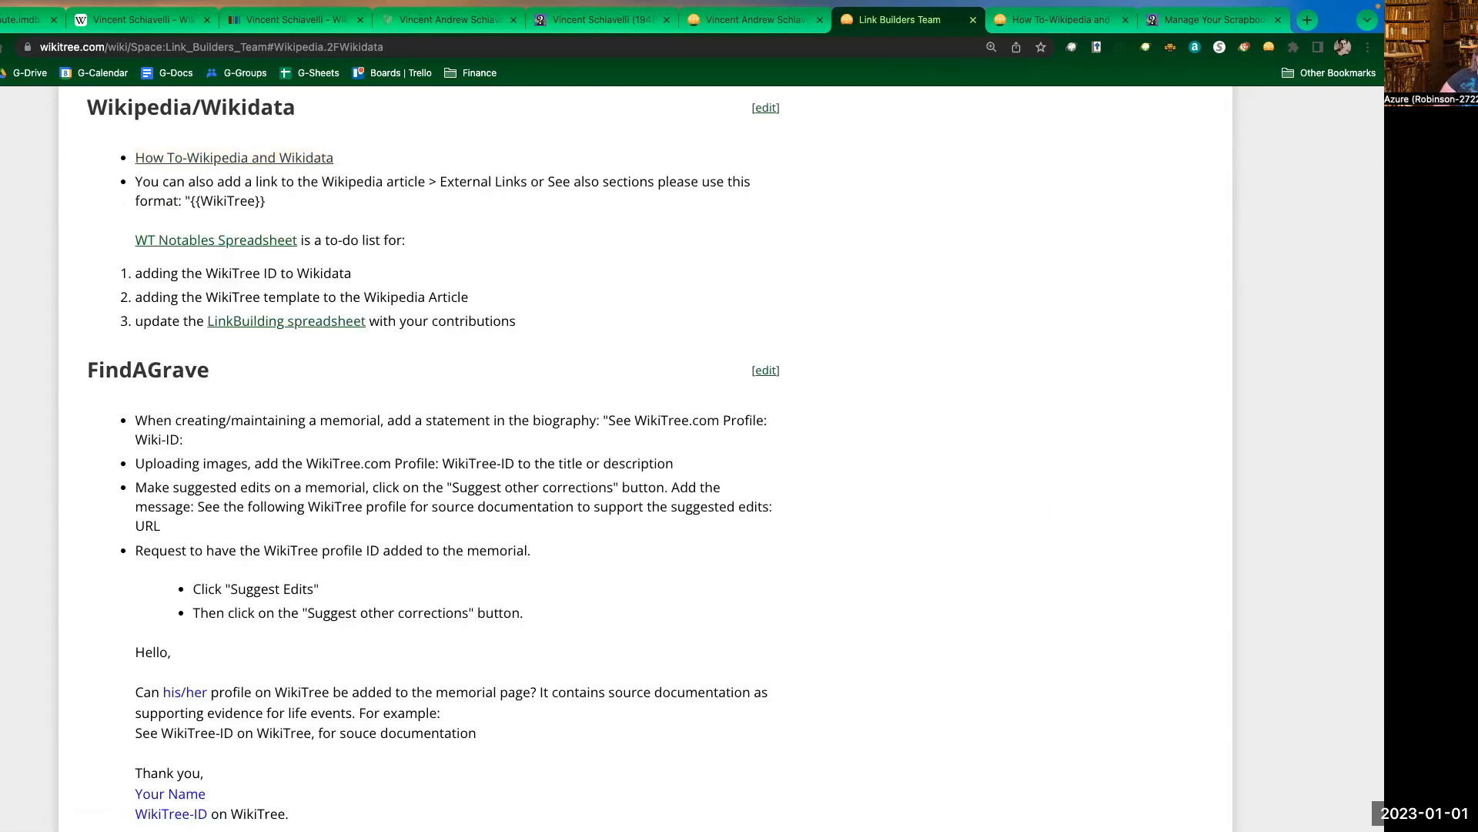
- Review the FindAGrave guidance on biography statements, image descriptions and suggested edits
scroll(20, 225, down, 3)
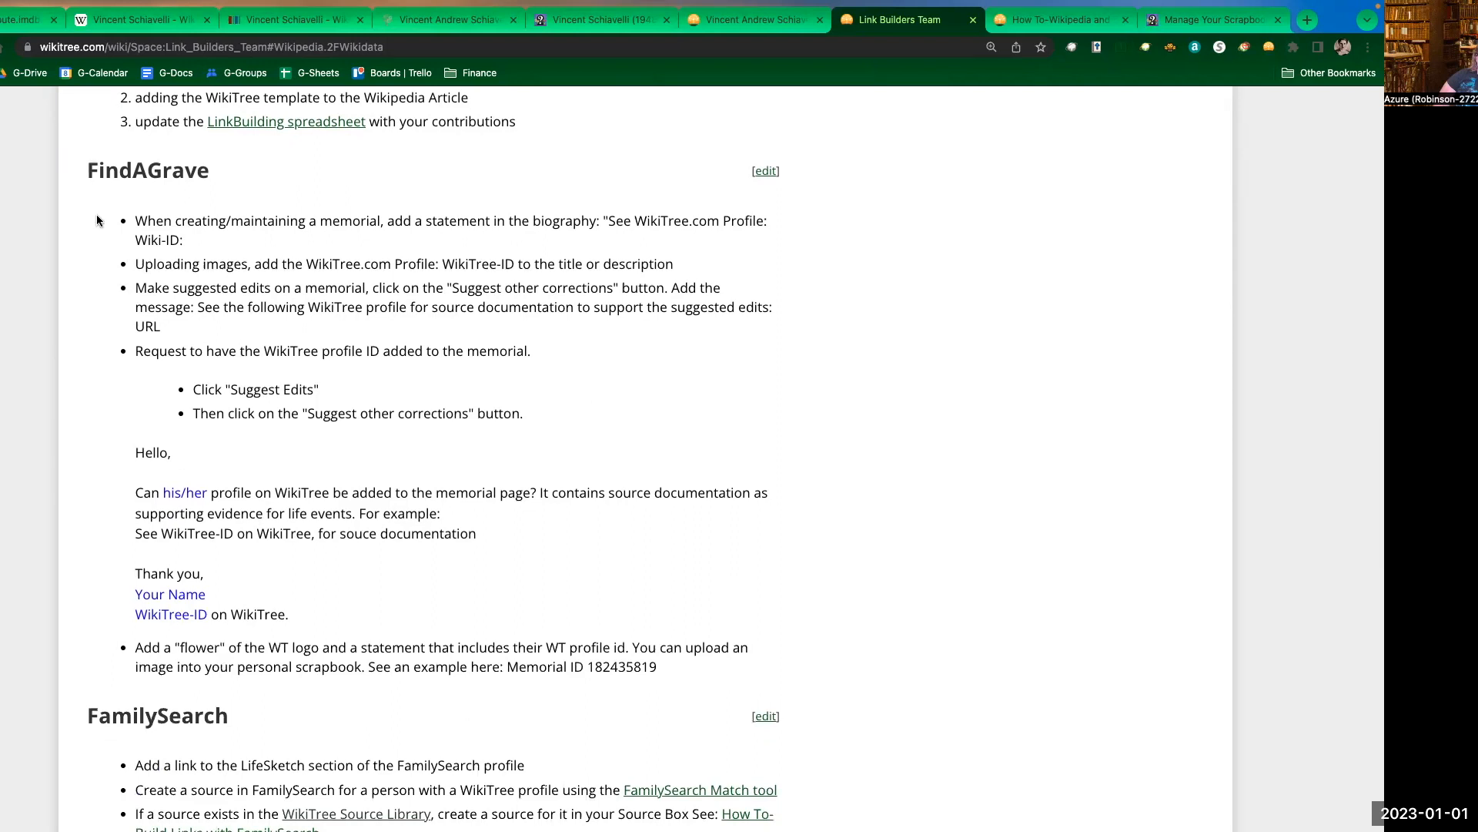
drag(139, 221, 344, 241)
click(176, 248)
drag(28, 230, 26, 262)
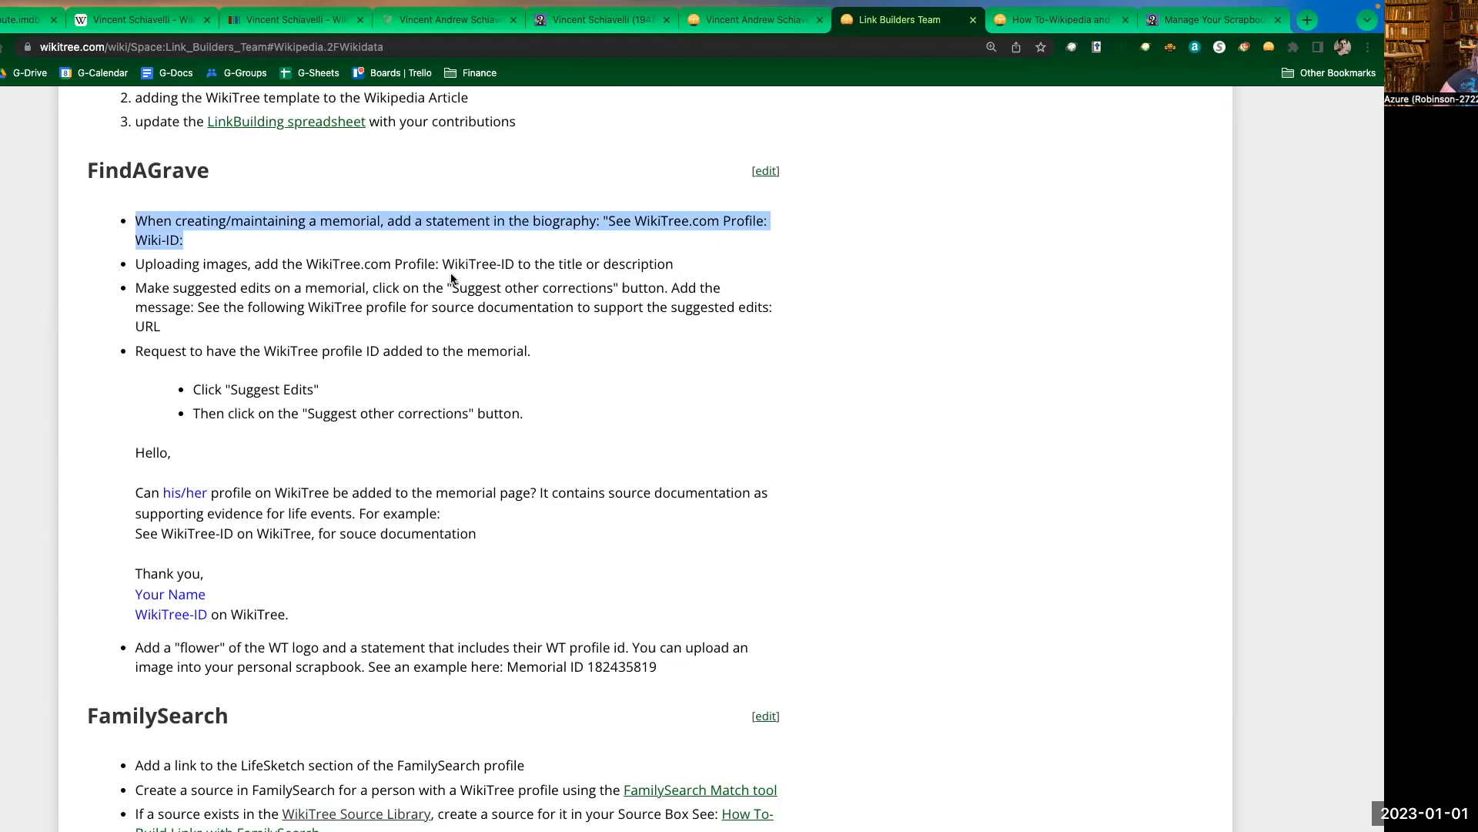
click(131, 287)
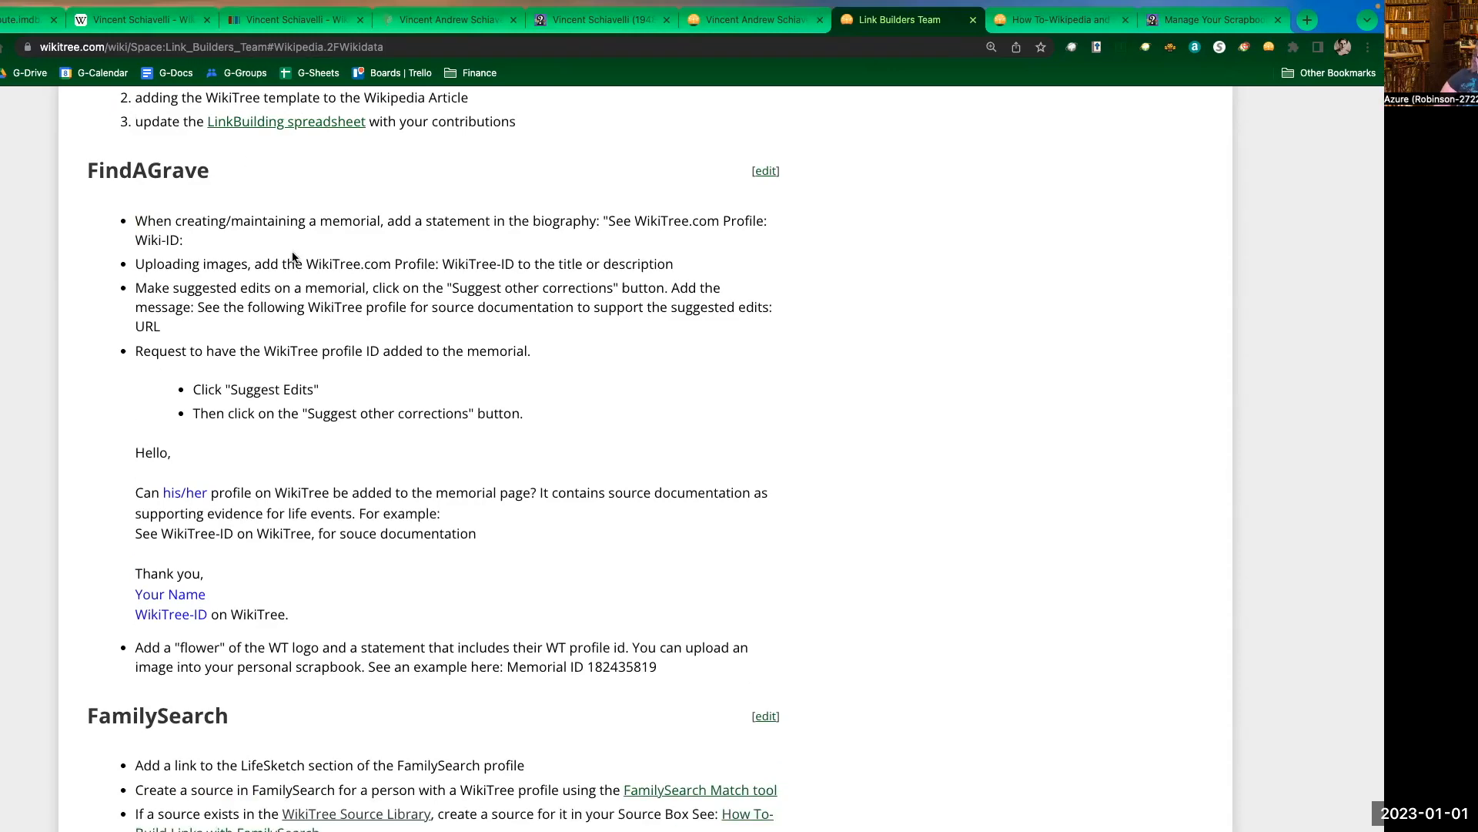
drag(254, 310, 310, 309)
scroll(298, 547, down, 1)
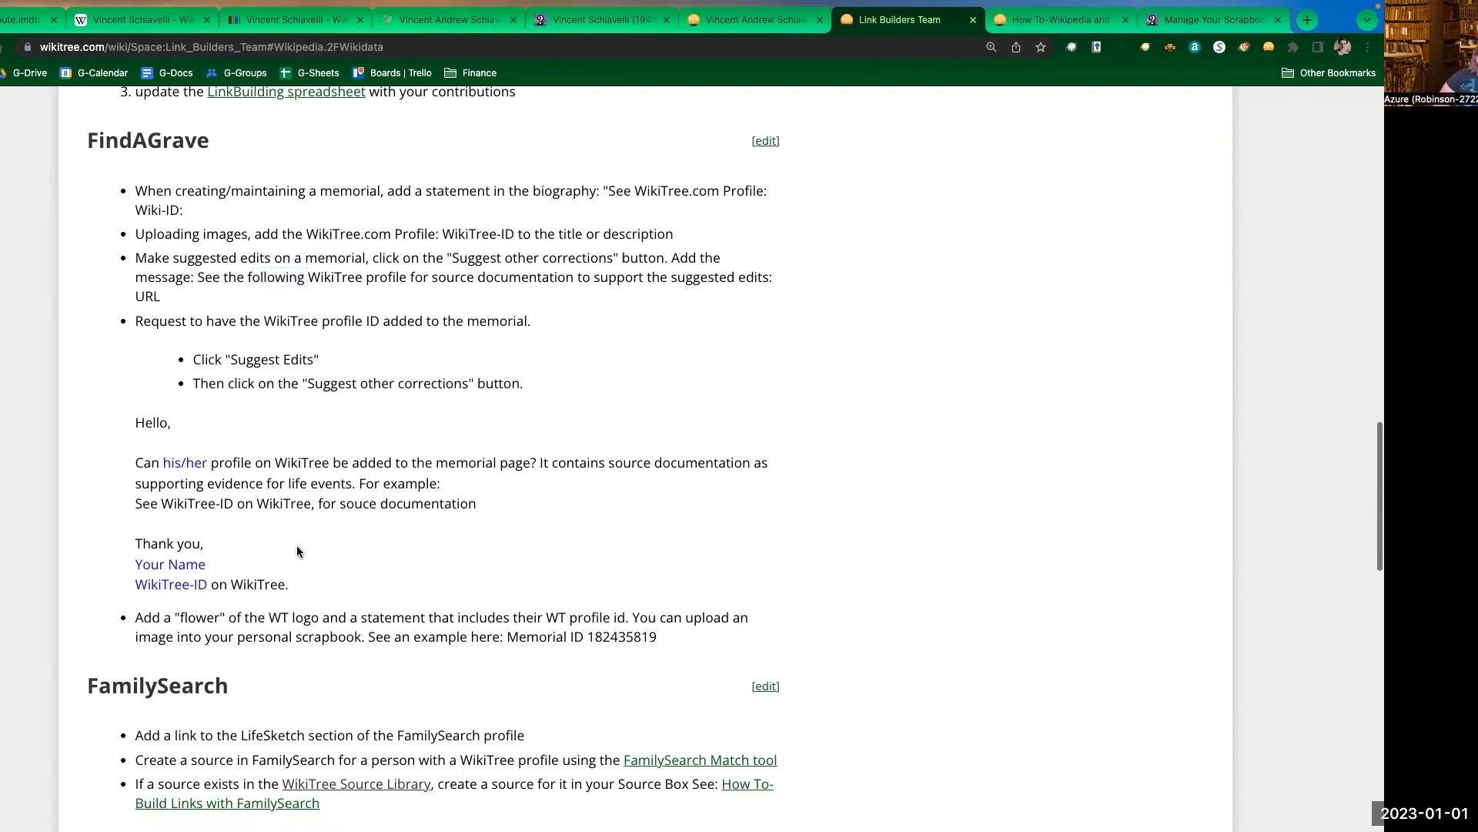
- Review the FindAGrave flower and FamilySearch guidance, and return to the beginning of the Link Builders Team page
scroll(432, 548, down, 3)
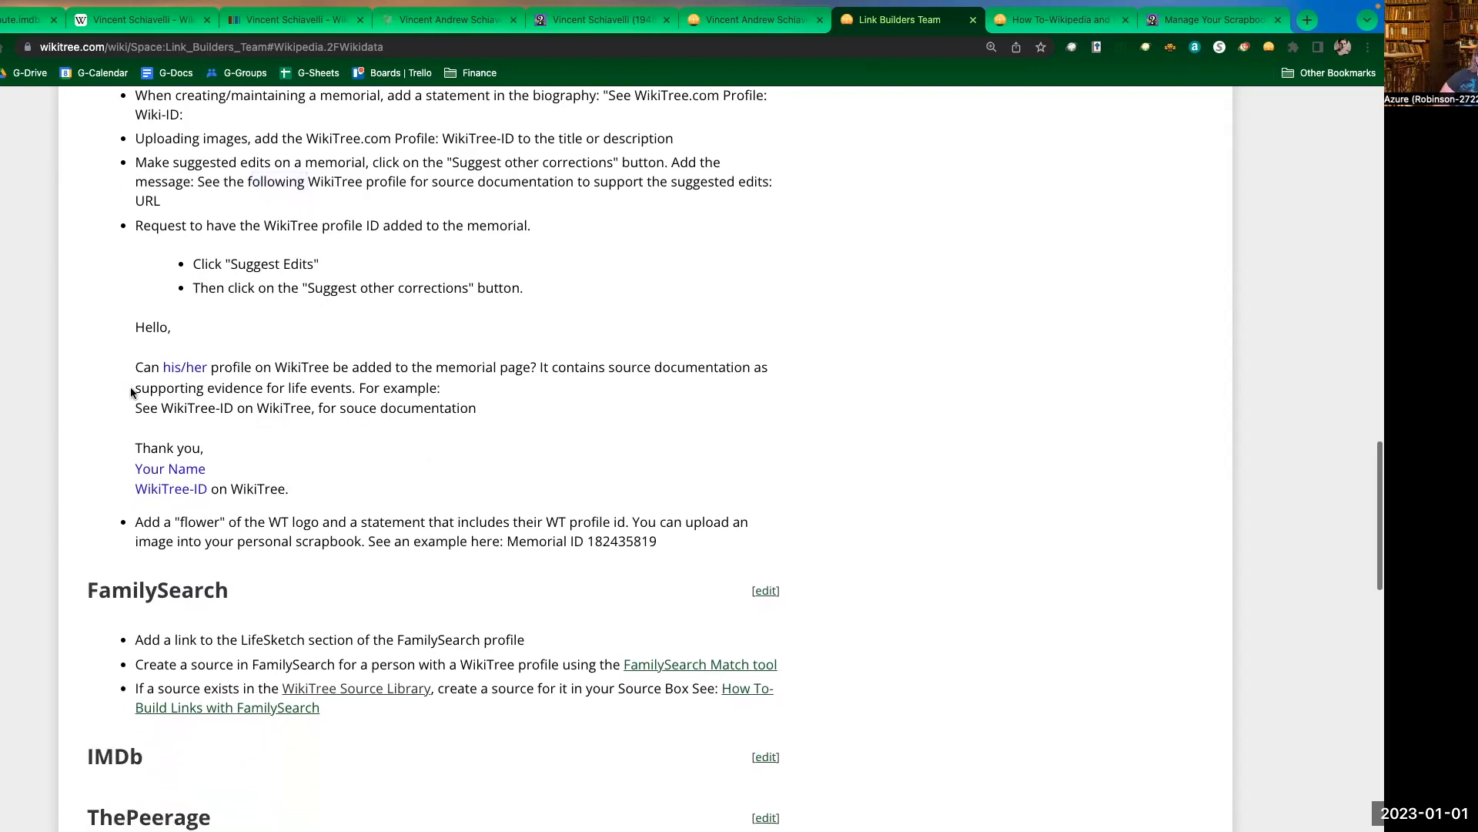
scroll(154, 385, down, 5)
drag(112, 356, 320, 346)
click(282, 318)
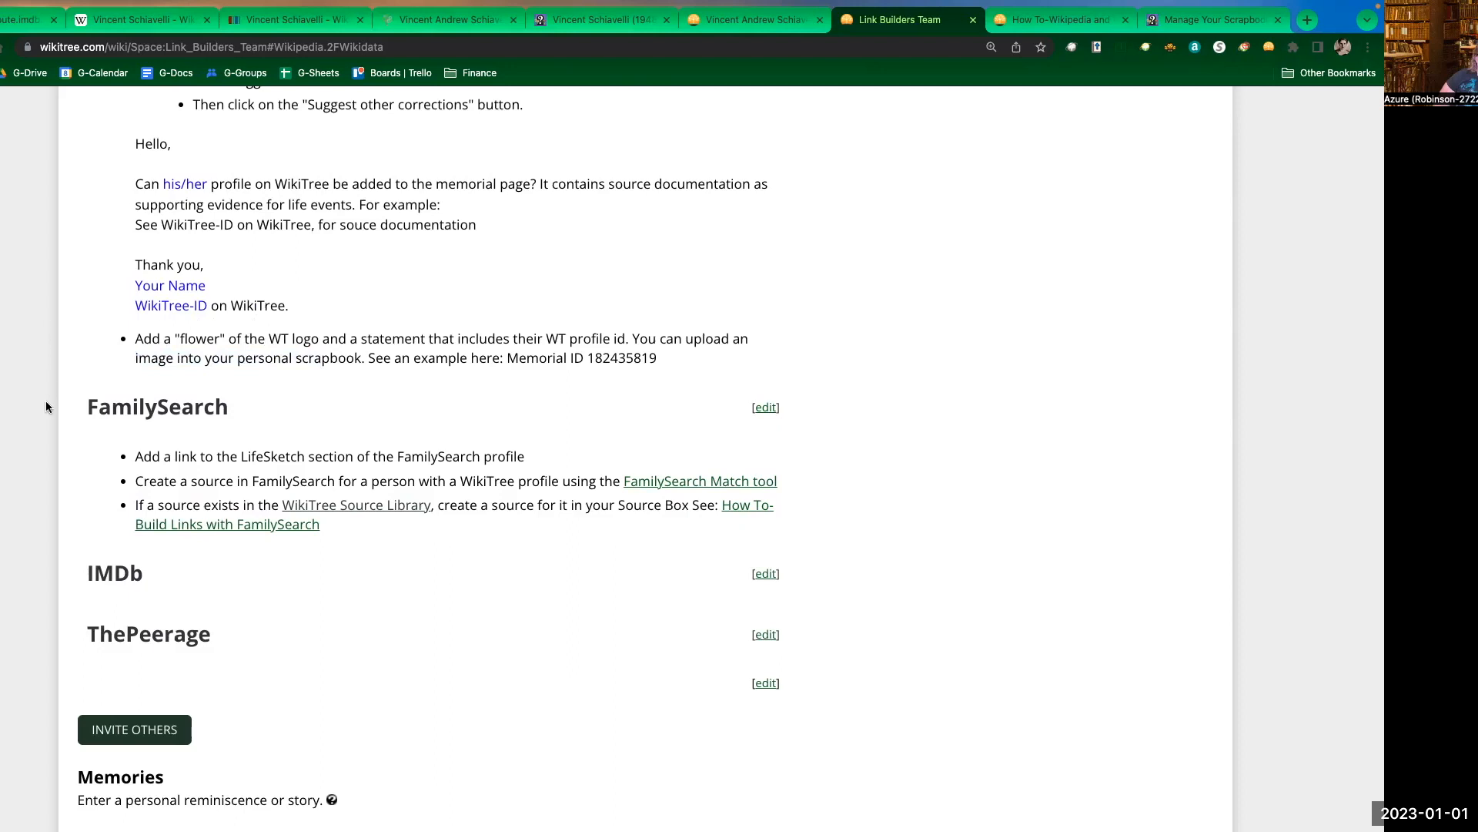
drag(80, 418, 305, 430)
drag(157, 480, 300, 481)
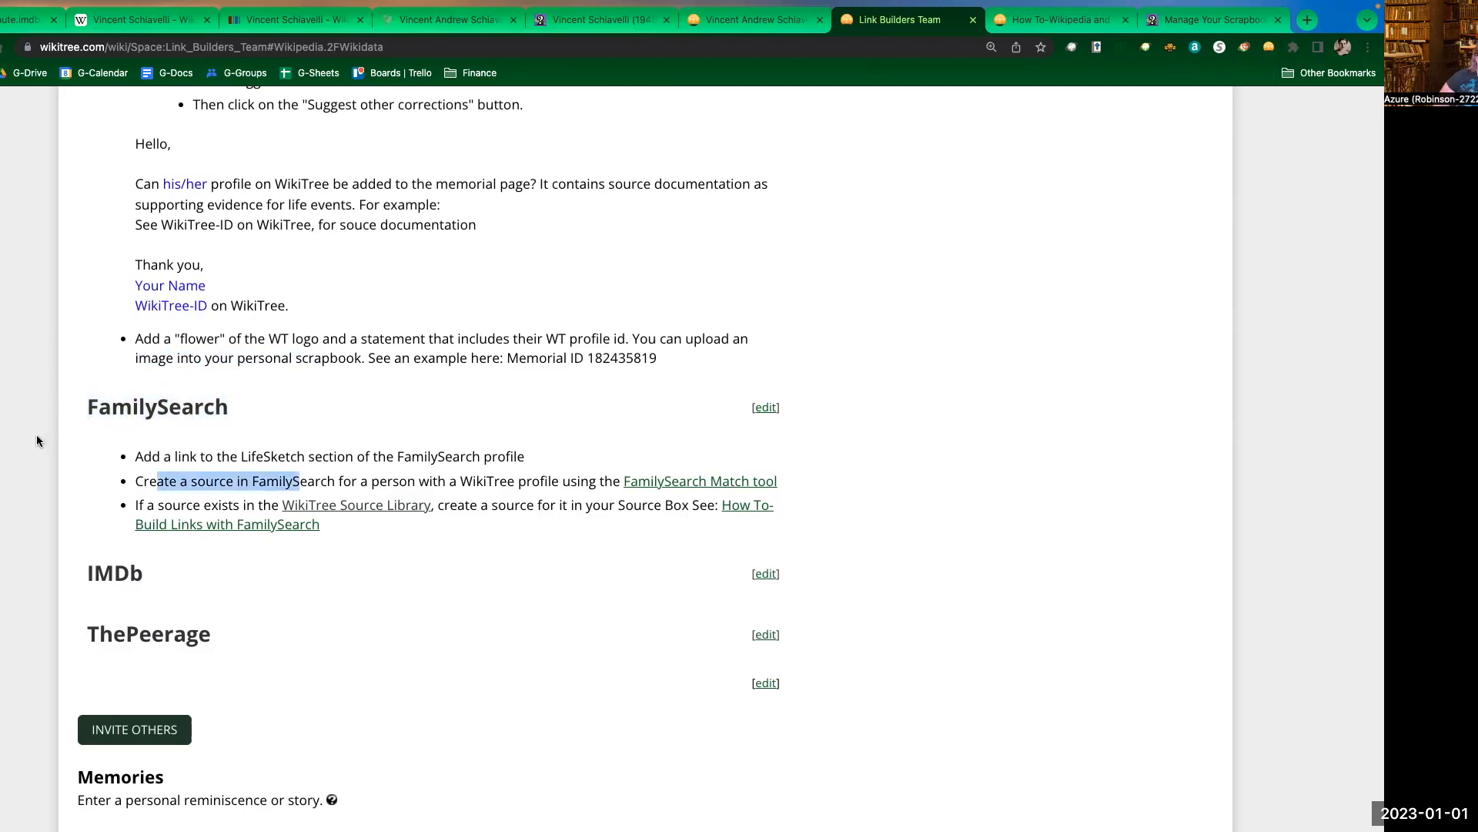
scroll(53, 453, up, 10)
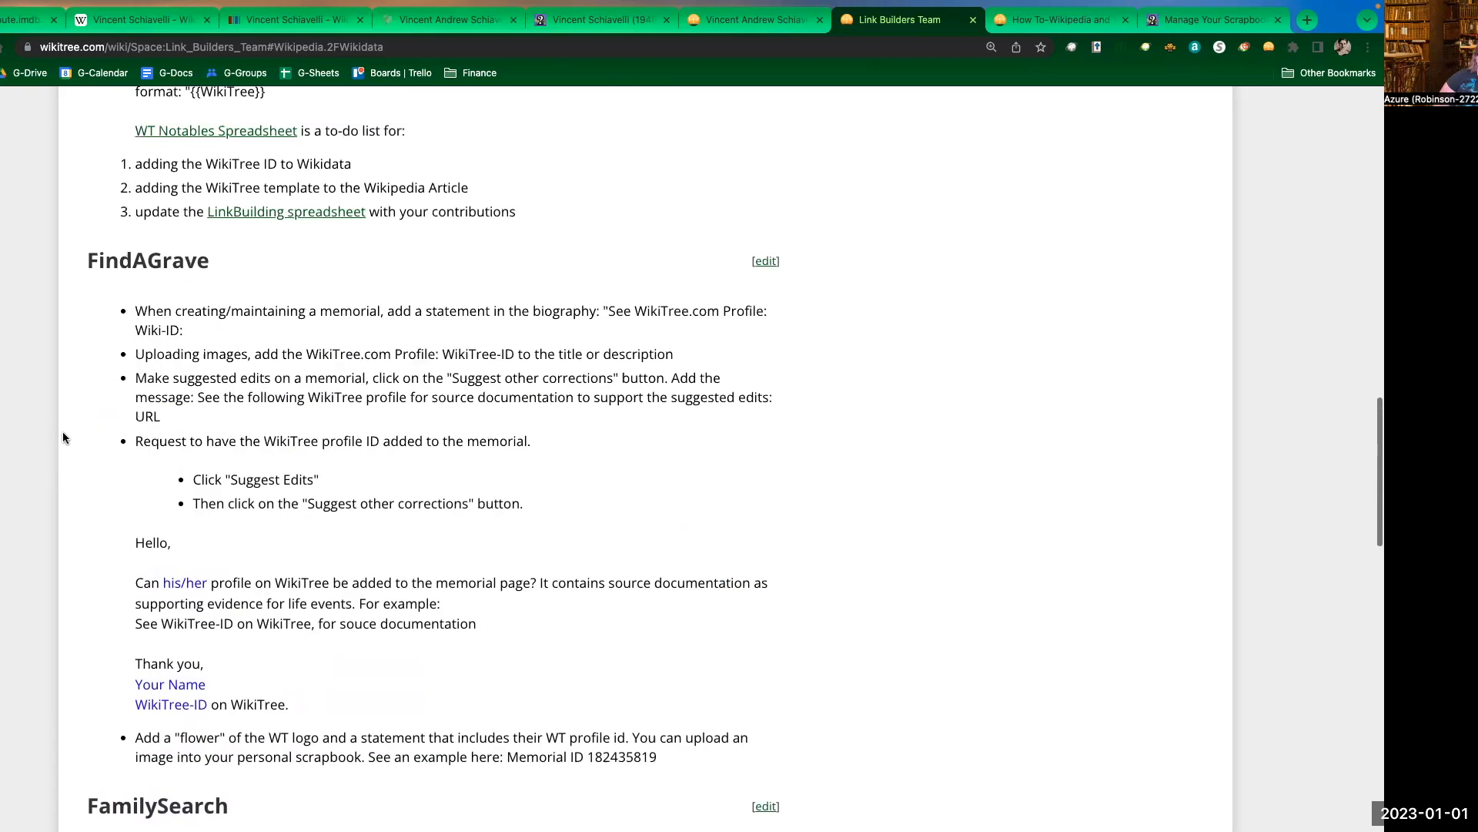
scroll(69, 425, up, 9)
scroll(71, 420, up, 7)
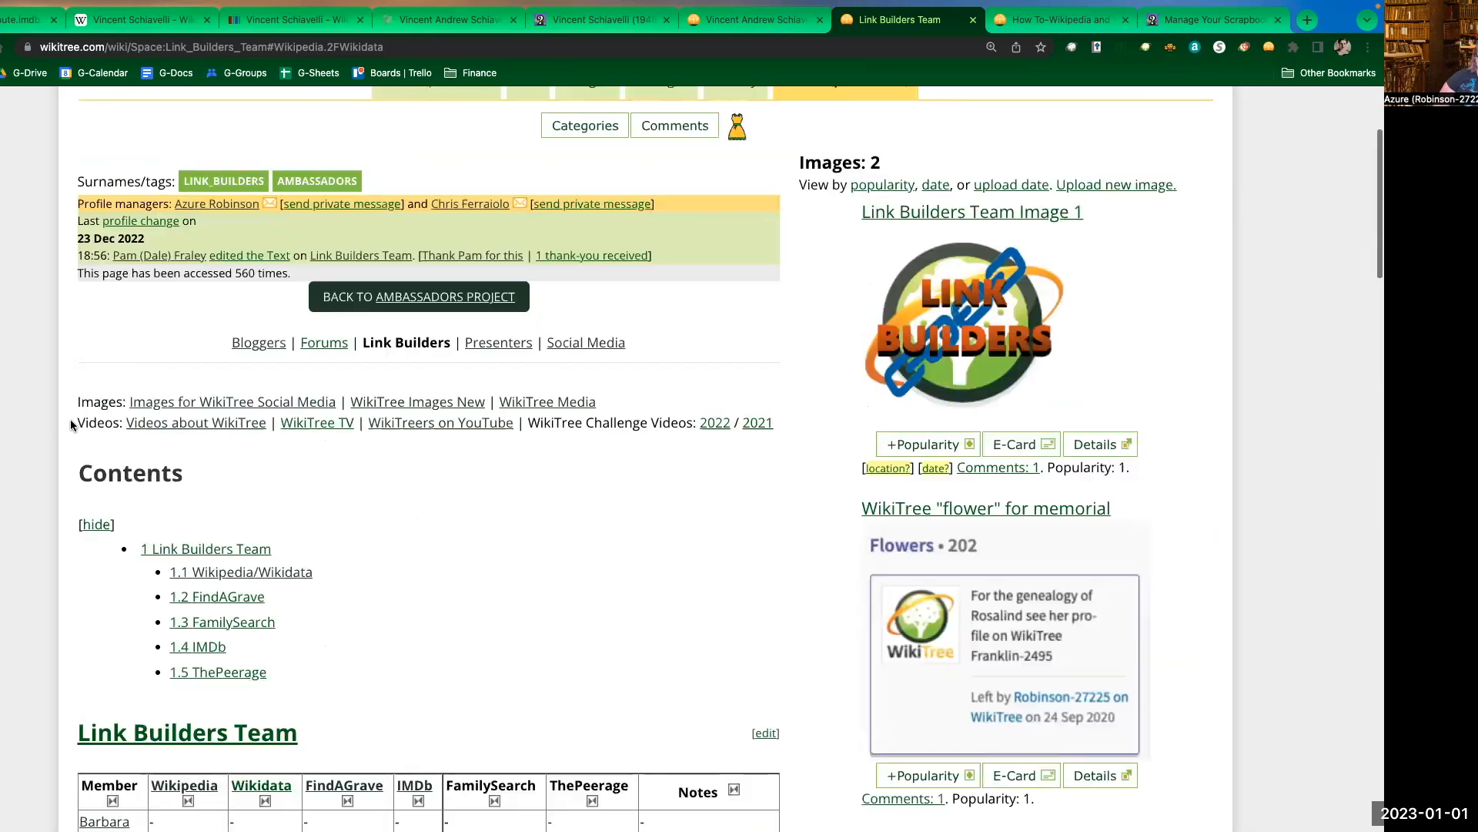
scroll(63, 450, up, 3)
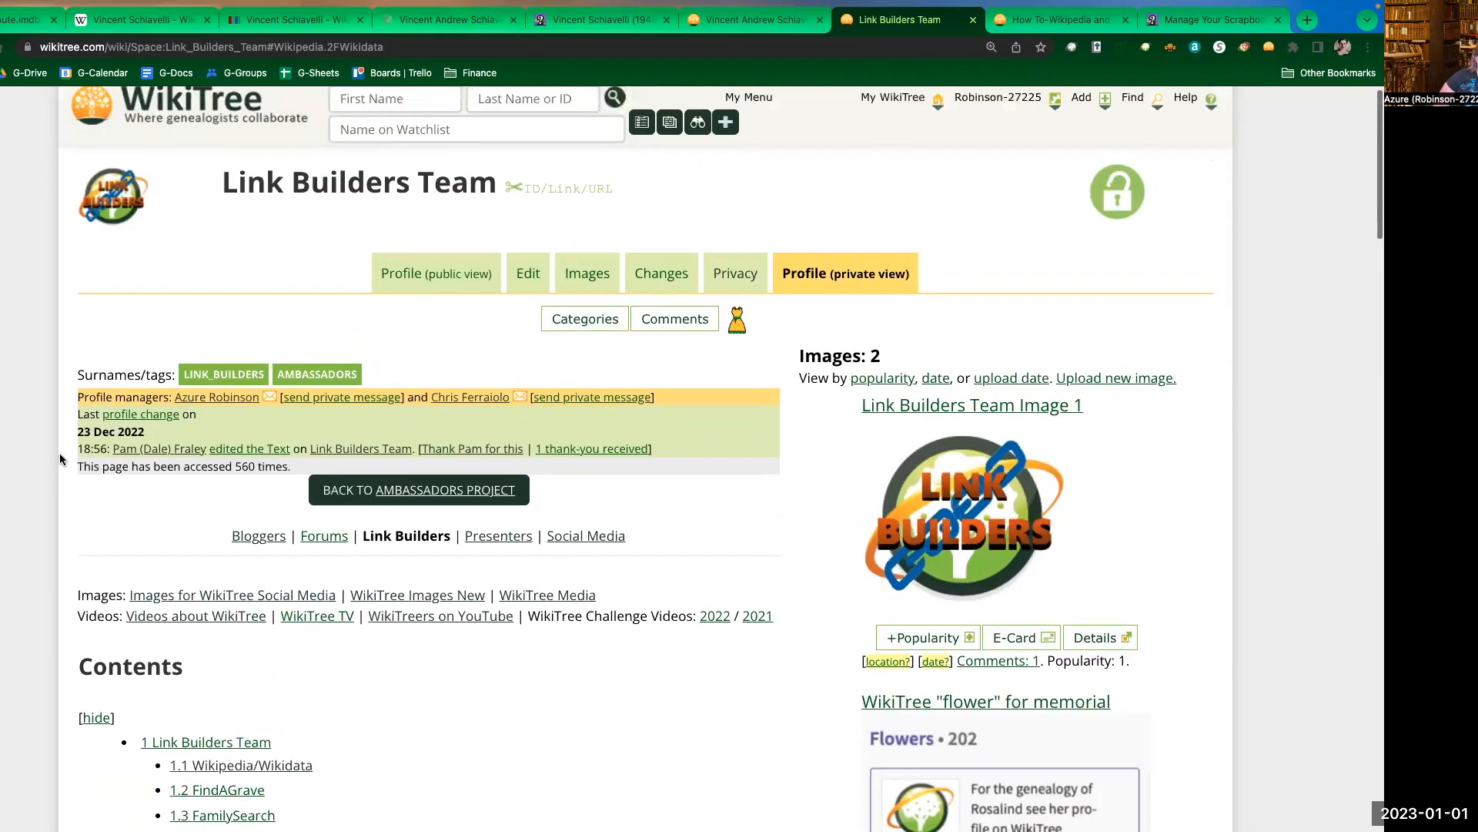